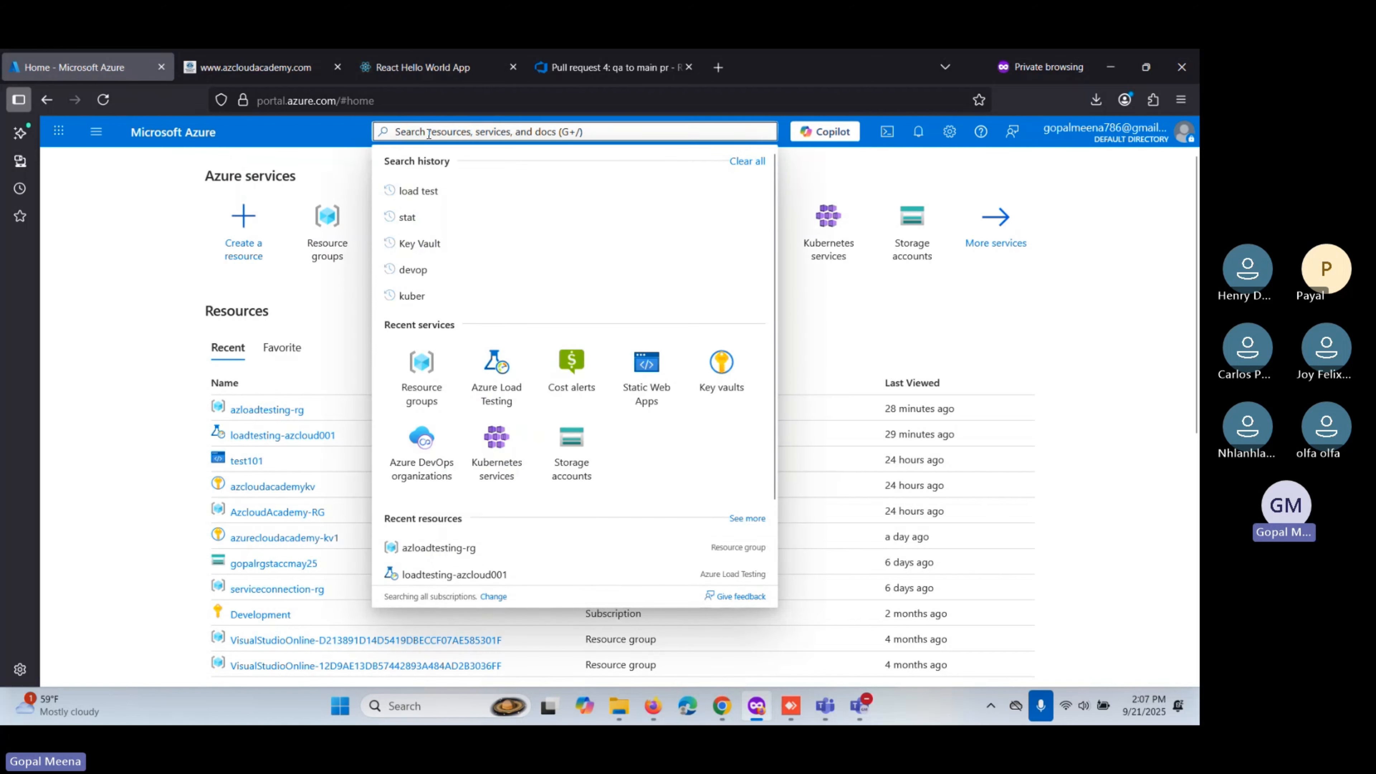
# Search for "load test", open the Azure Load Testing service and start creating a load testing resource.
pyautogui.write('lo')
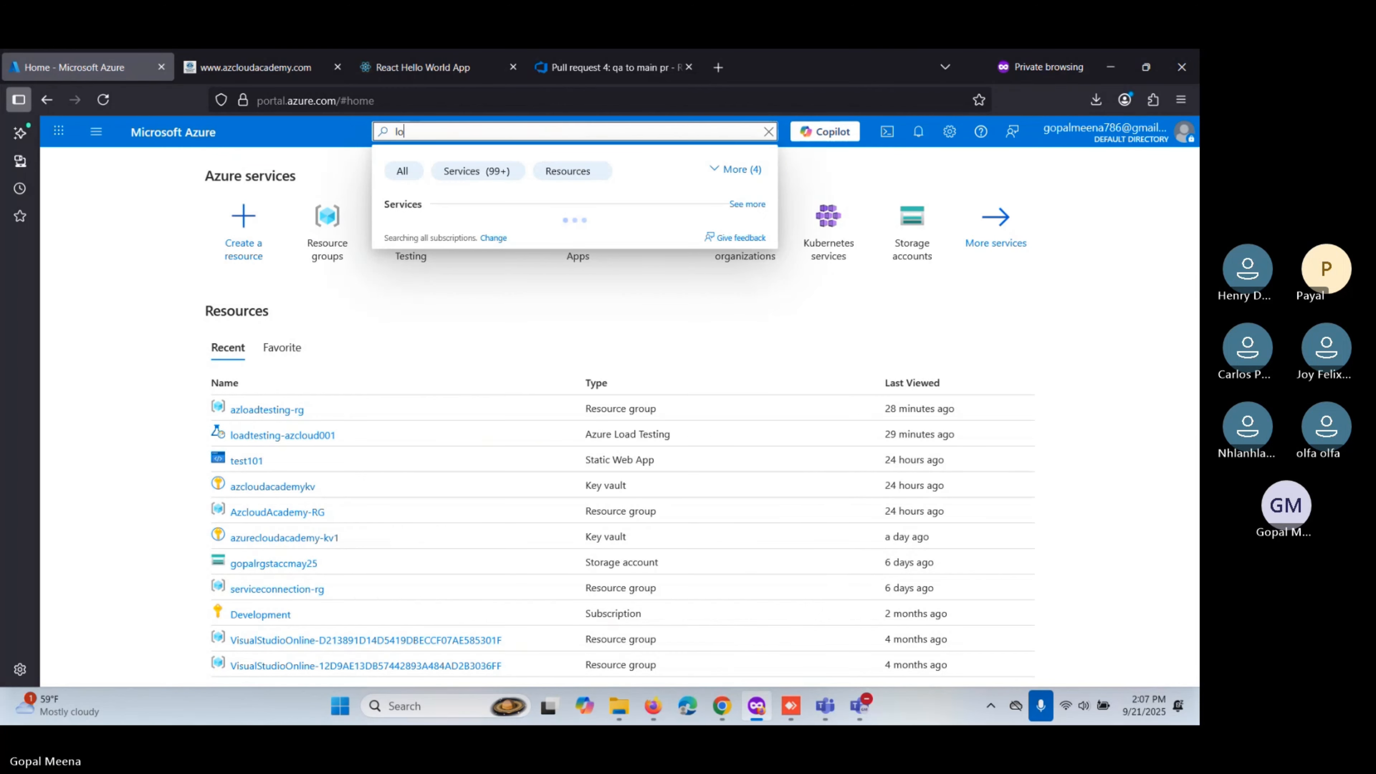
pyautogui.write('ad test')
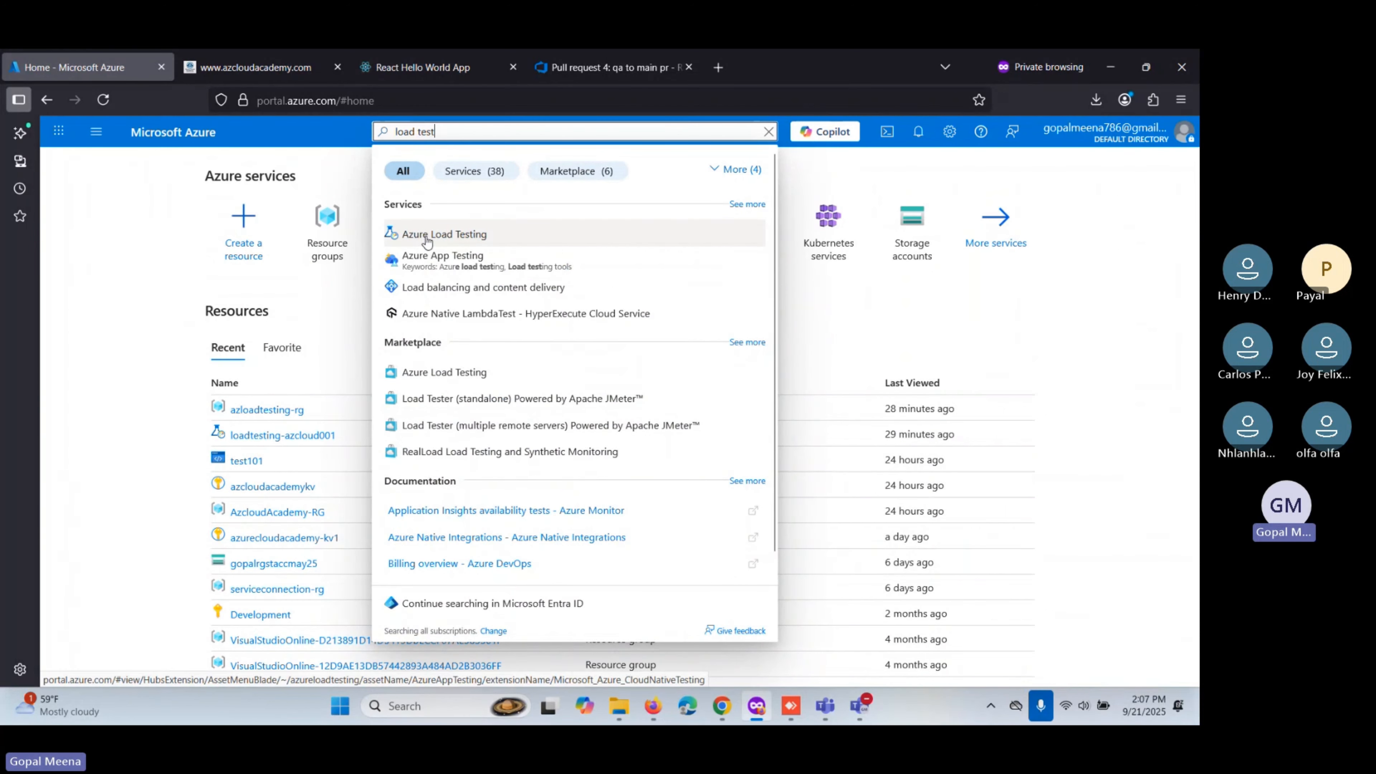
pyautogui.click(458, 237)
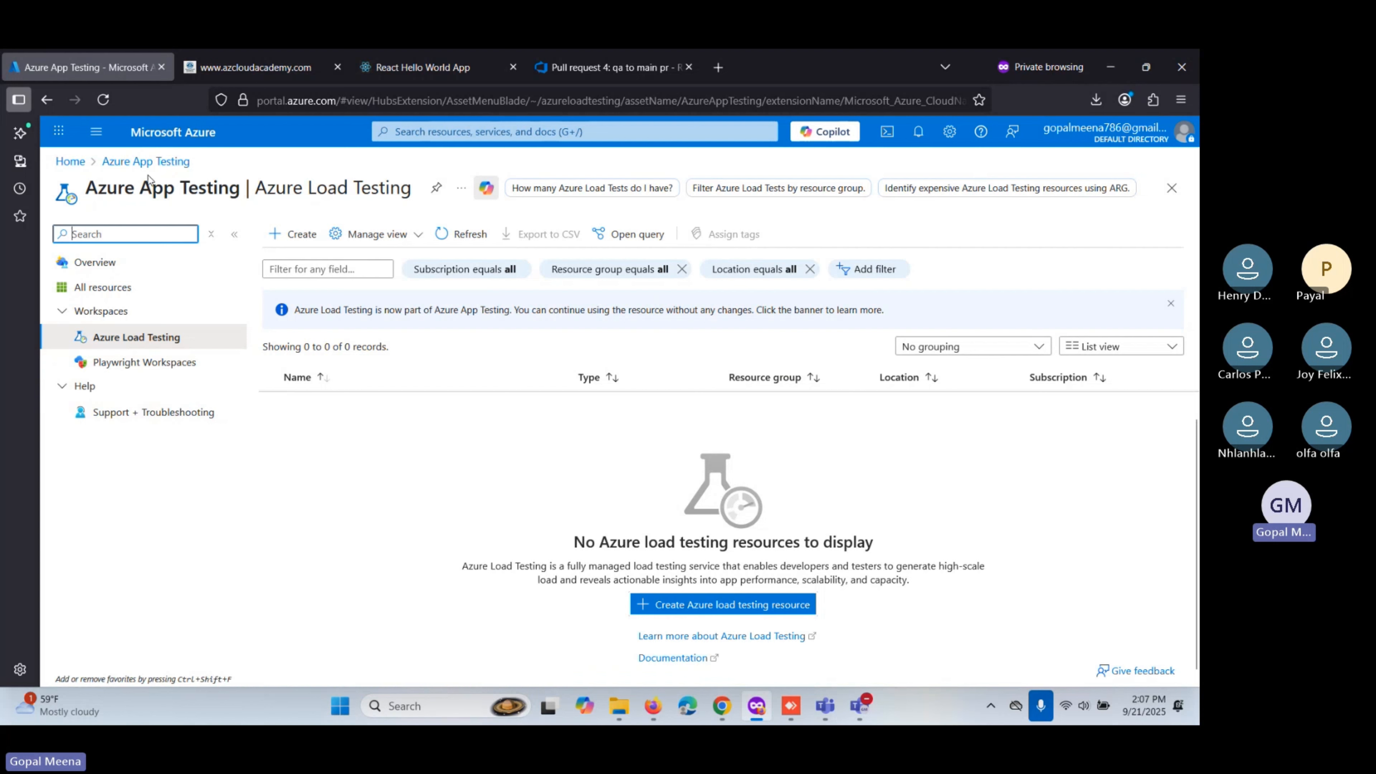
pyautogui.moveTo(87, 187); pyautogui.dragTo(242, 188)
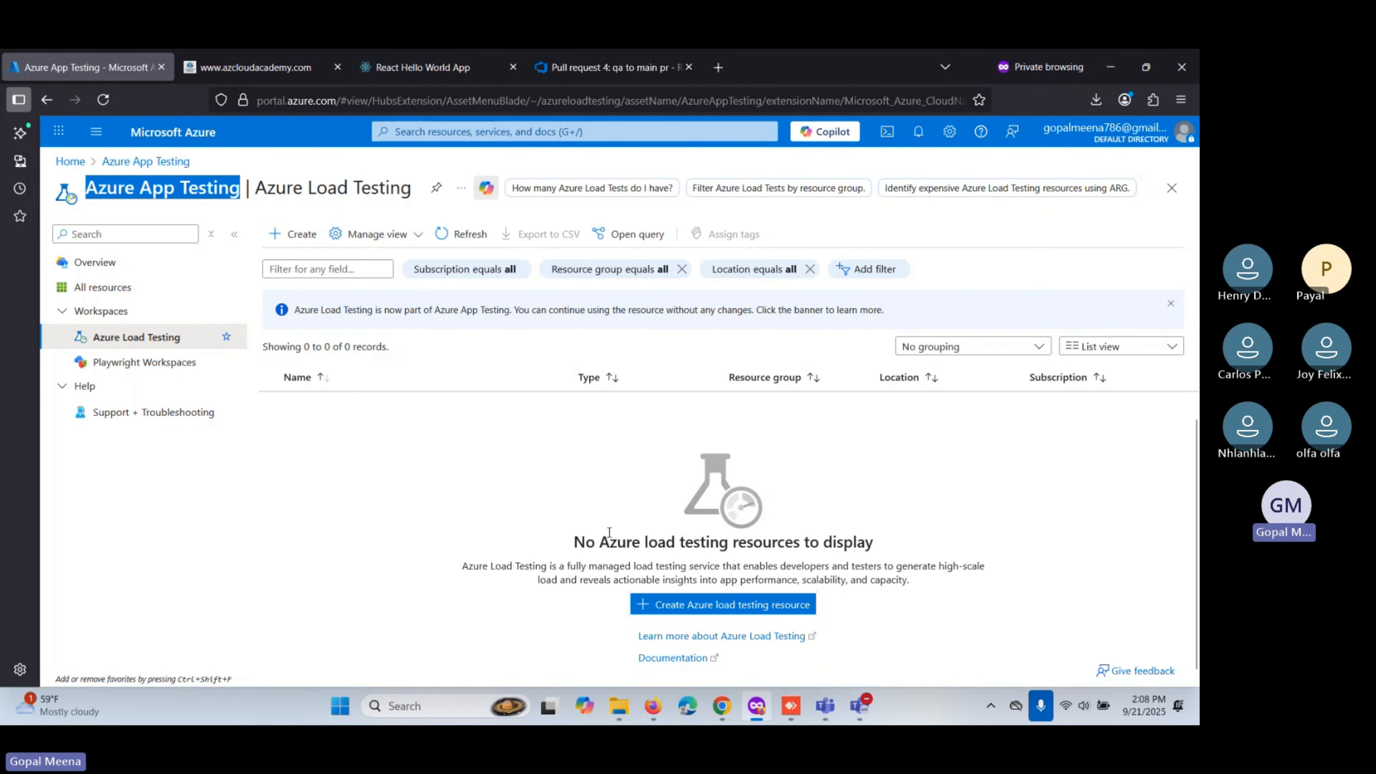
pyautogui.click(714, 608)
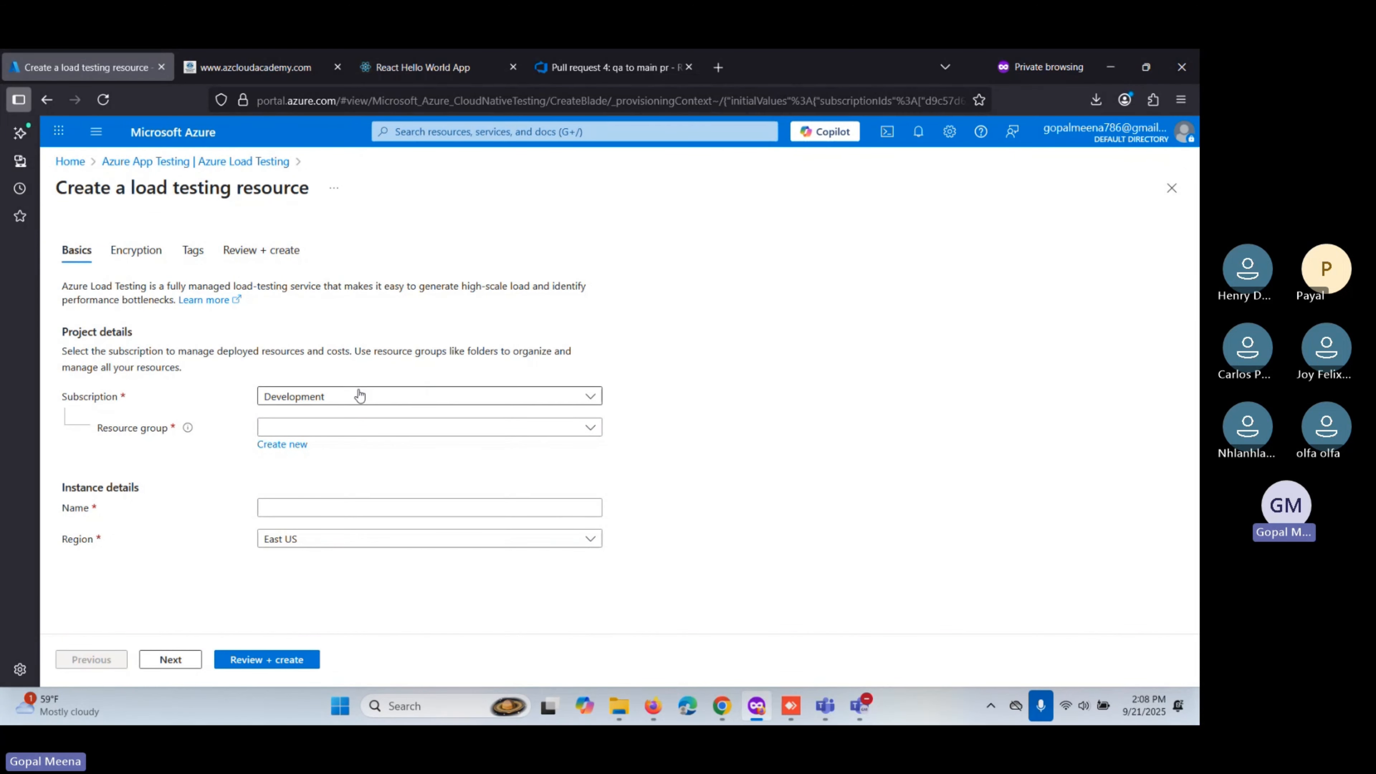
# Select the Development subscription and create a new resource group named test-rg for the load testing resource.
pyautogui.click(309, 401)
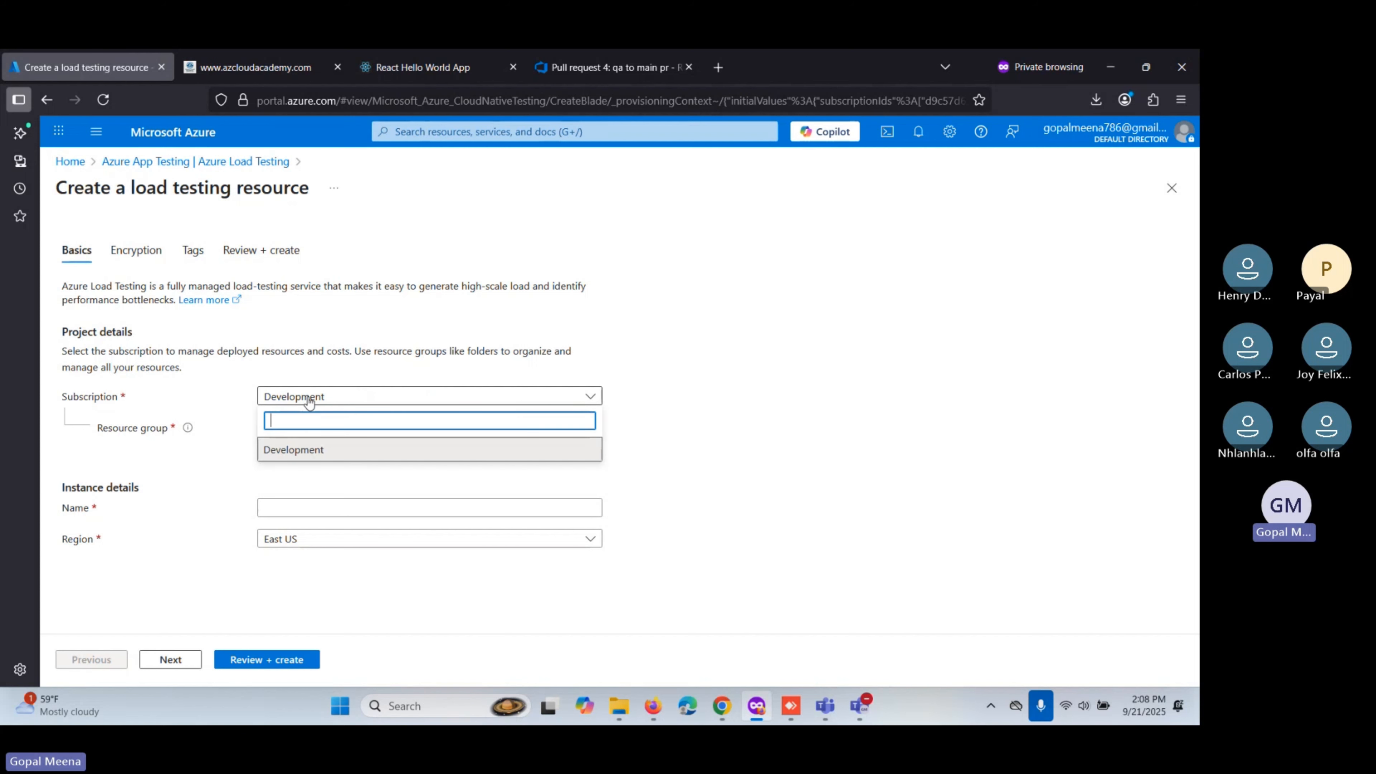
pyautogui.click(286, 449)
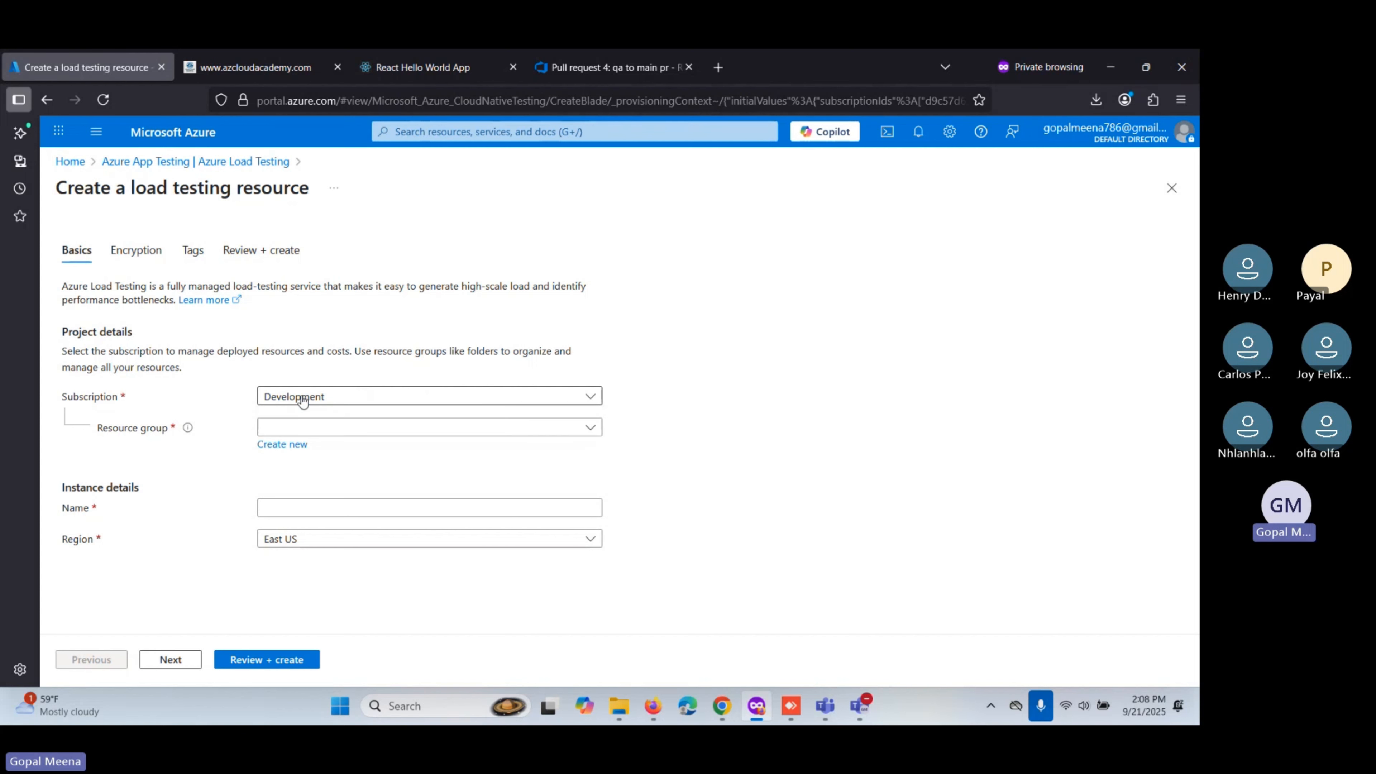
pyautogui.click(281, 445)
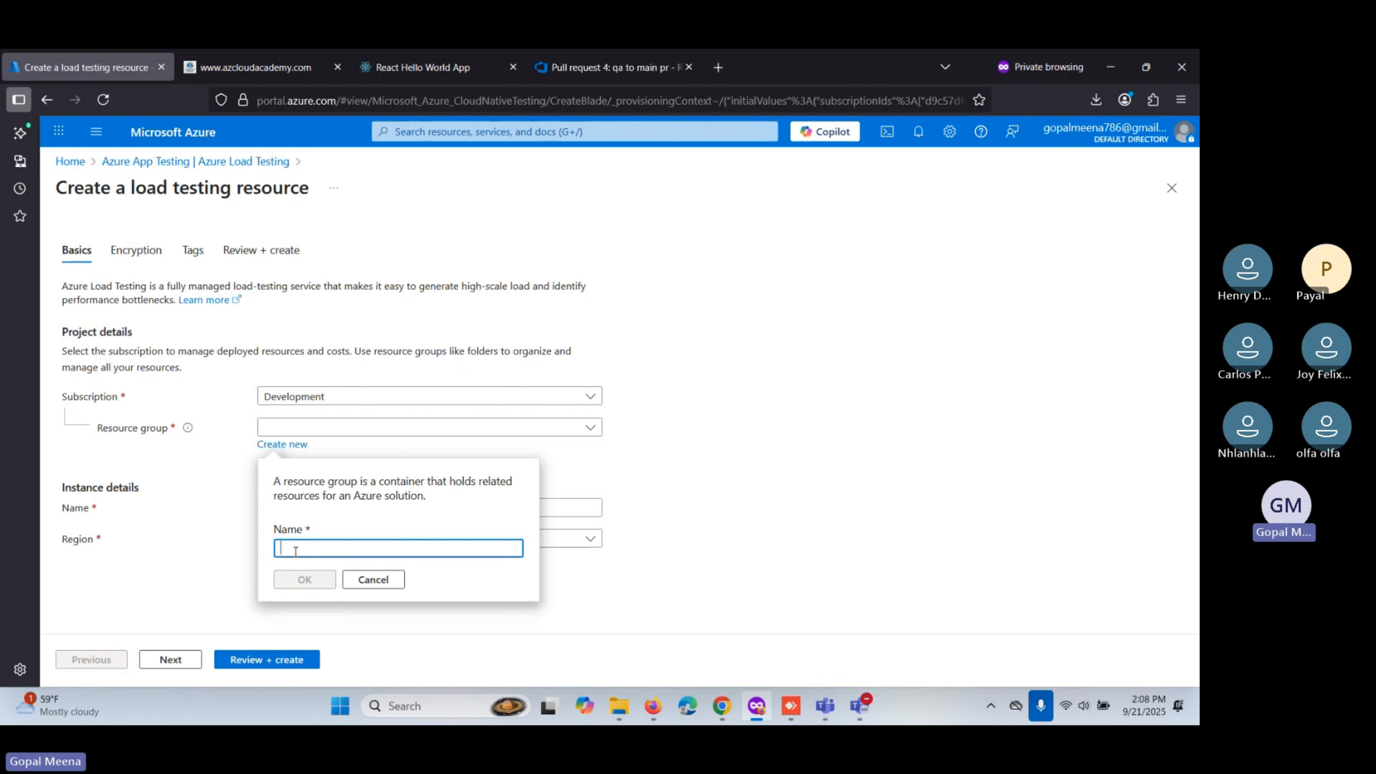
pyautogui.write('te')
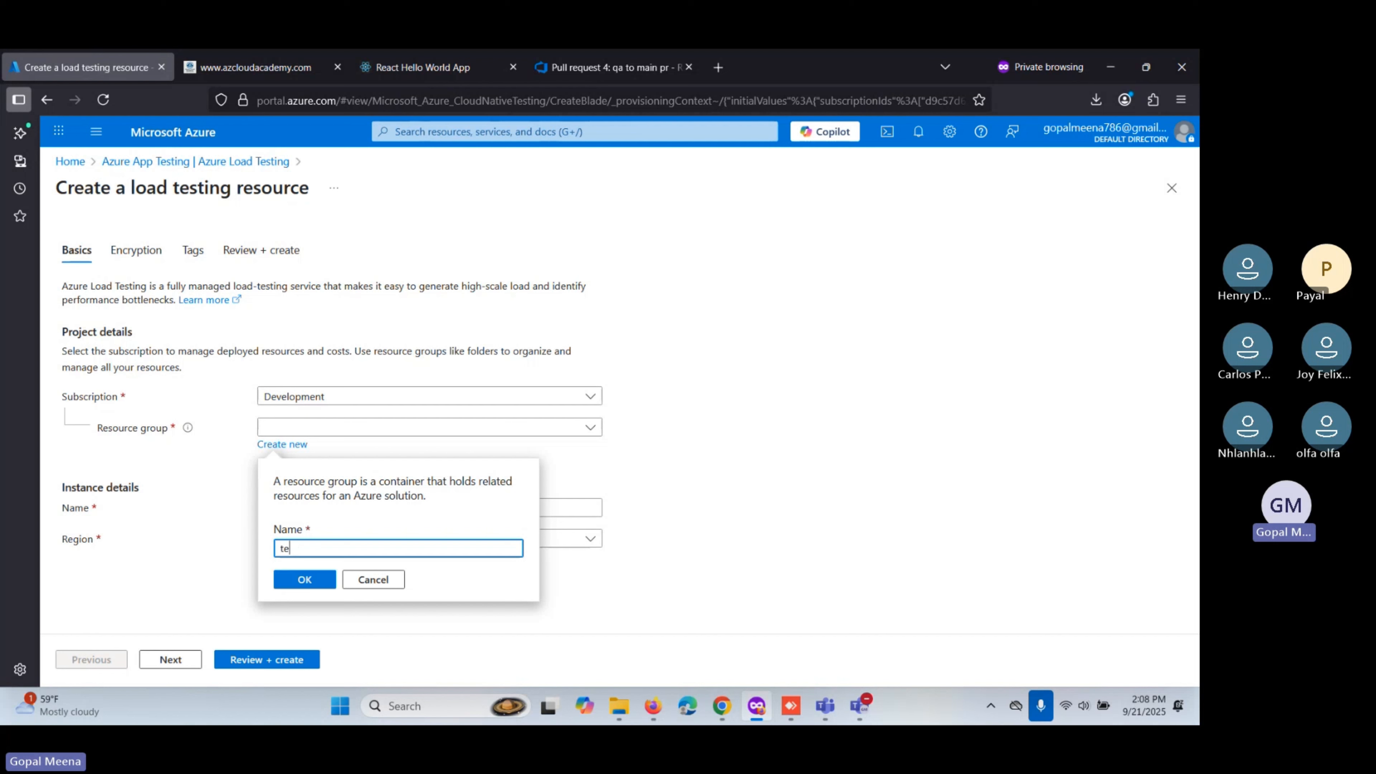
pyautogui.write('st-rg')
pyautogui.moveTo(323, 551); pyautogui.dragTo(281, 548)
pyautogui.click(294, 583)
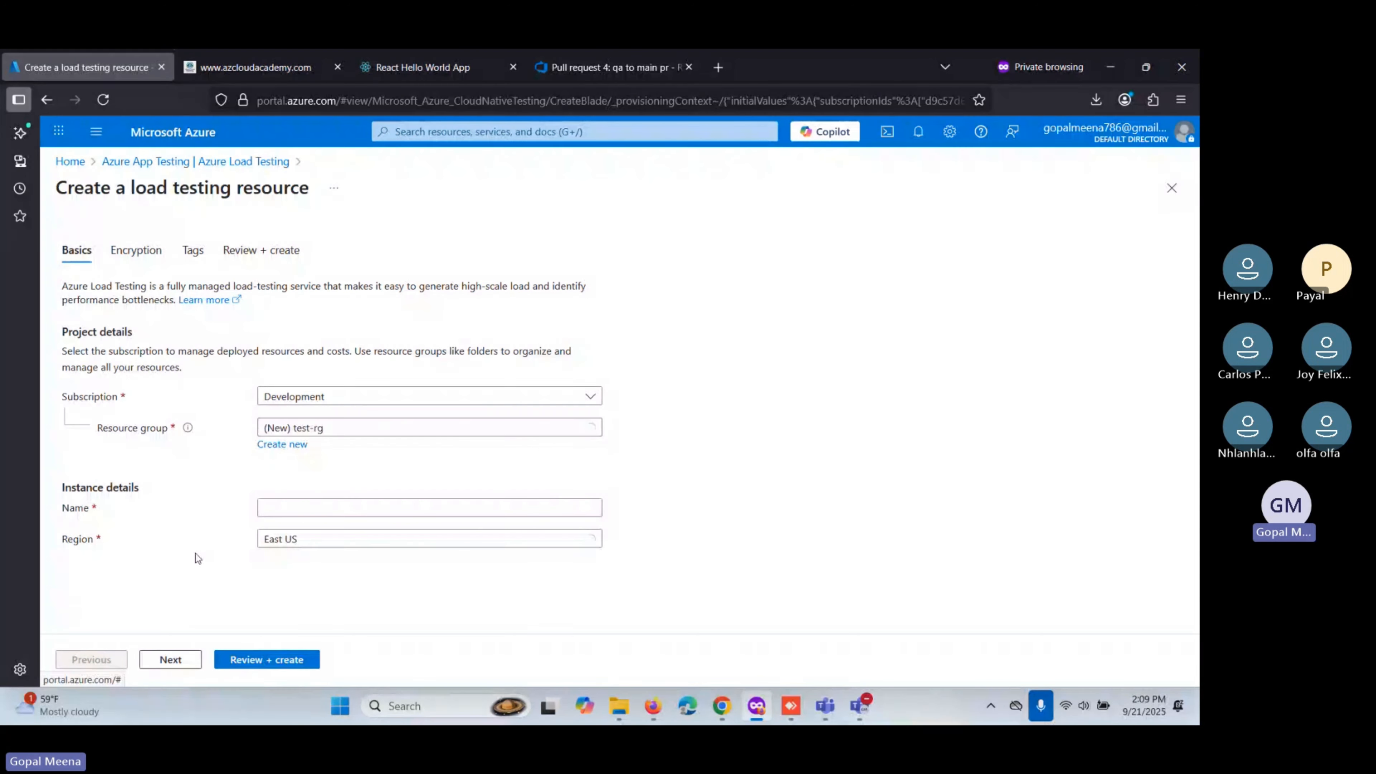
# Name the load testing instance azcloudacademyloadtest and keep East US as its region.
pyautogui.click(305, 505)
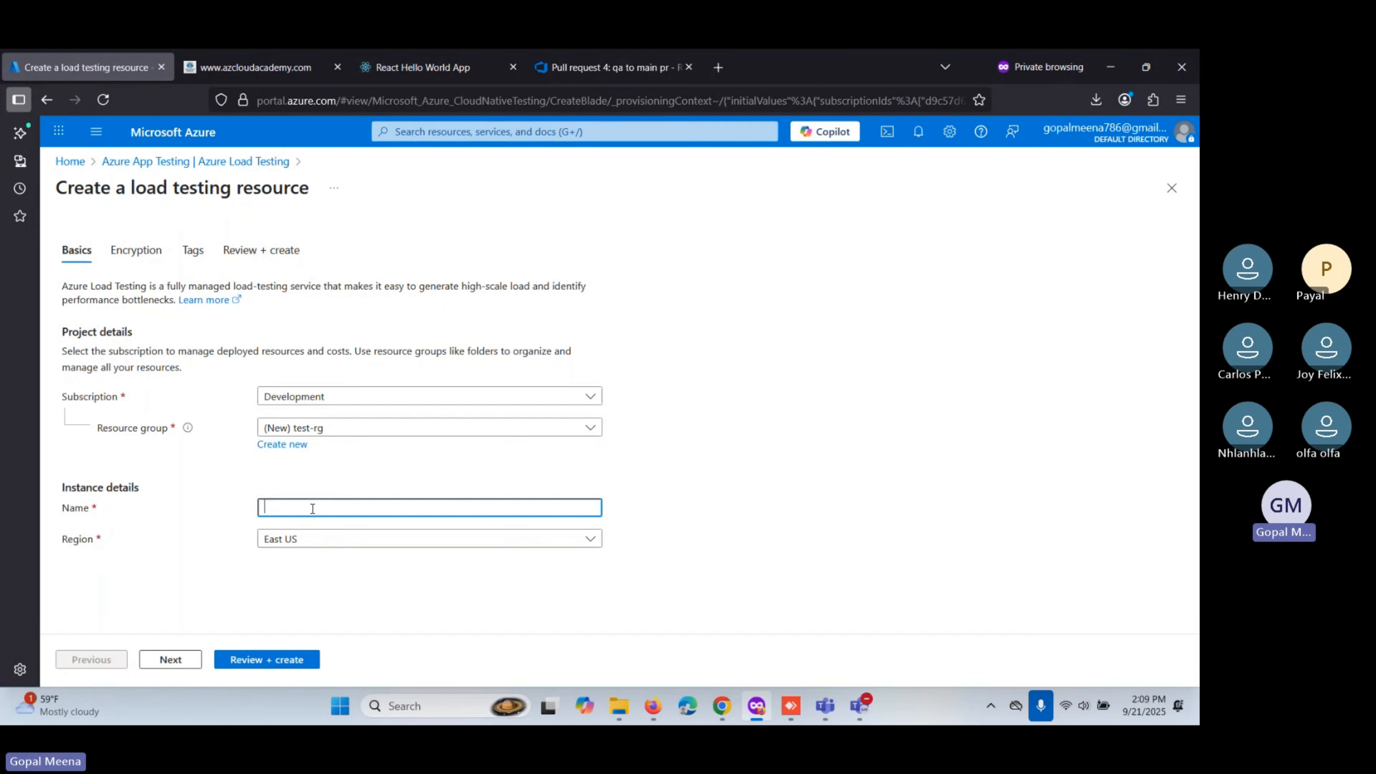
pyautogui.write('azcloud')
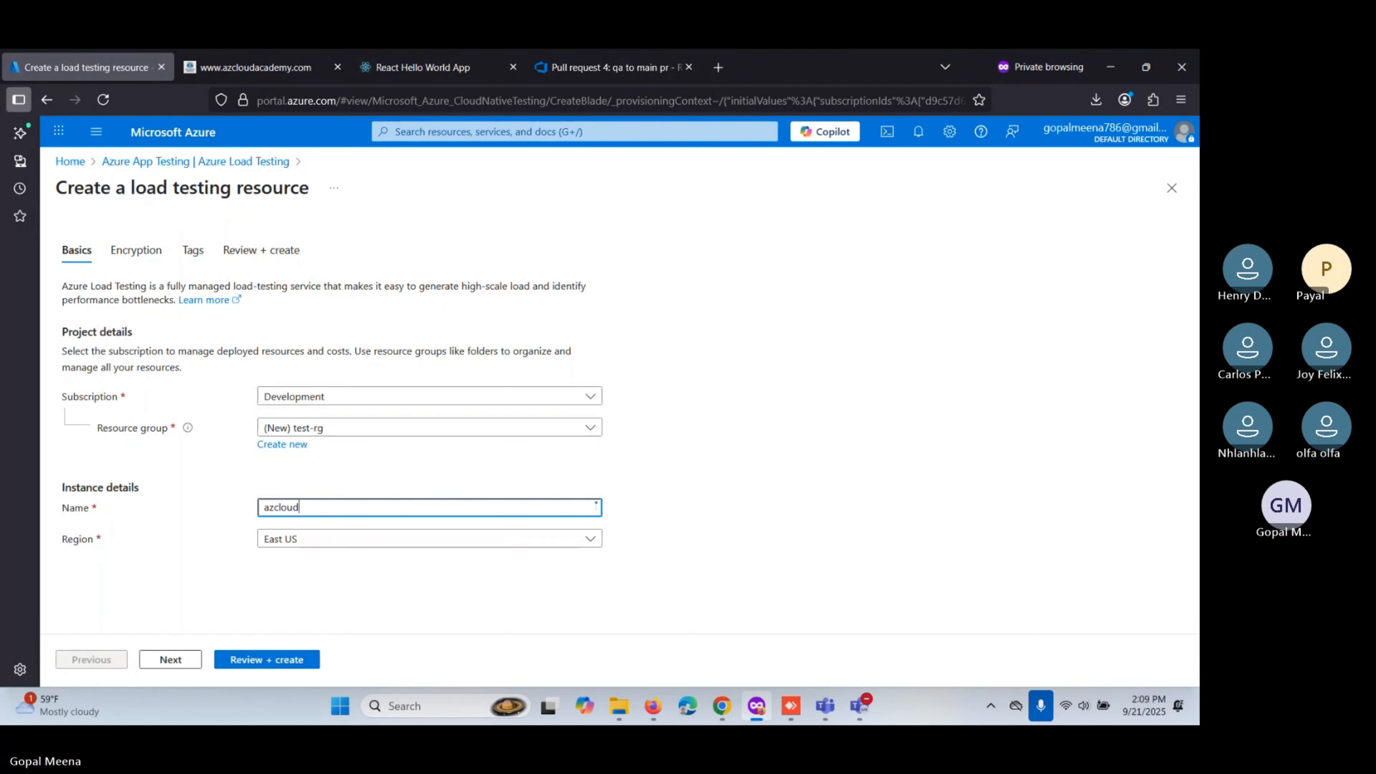
pyautogui.write('academy')
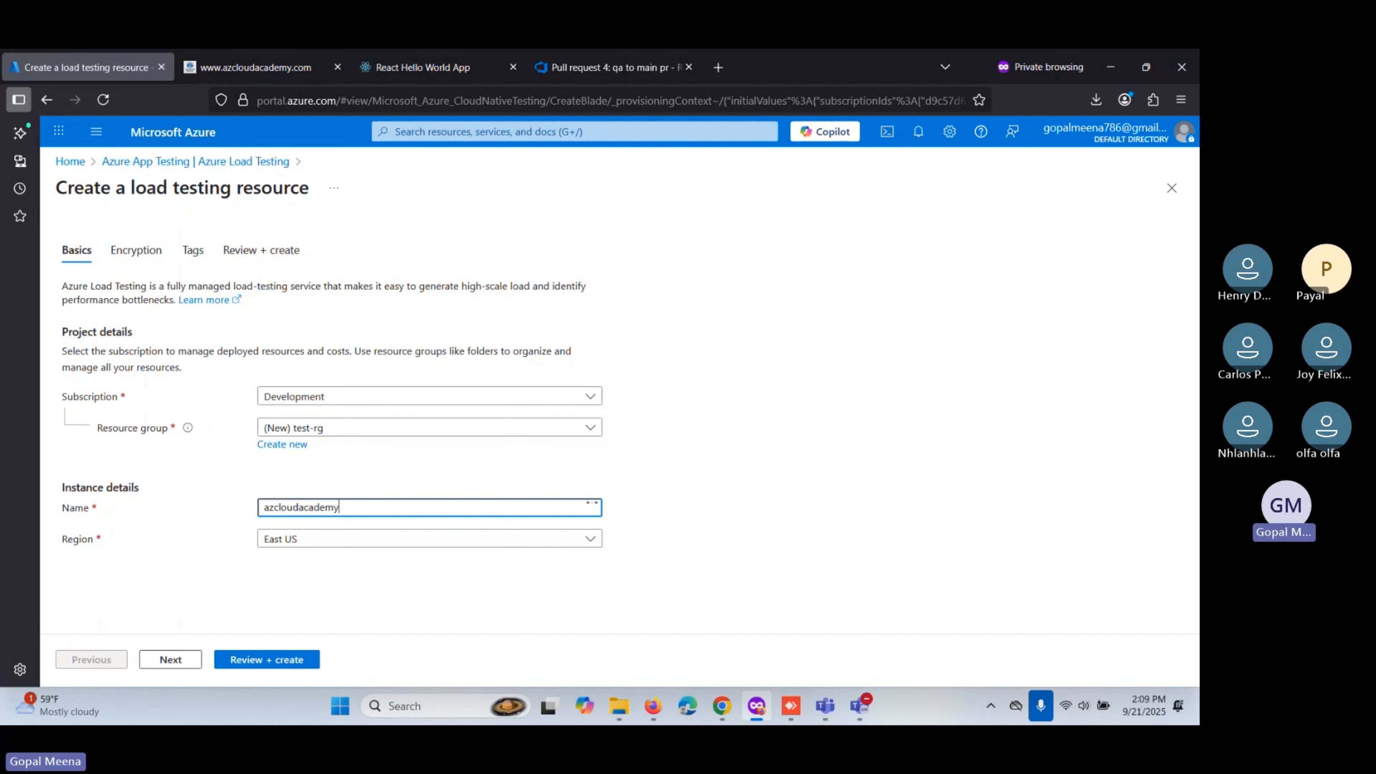
pyautogui.write('lo')
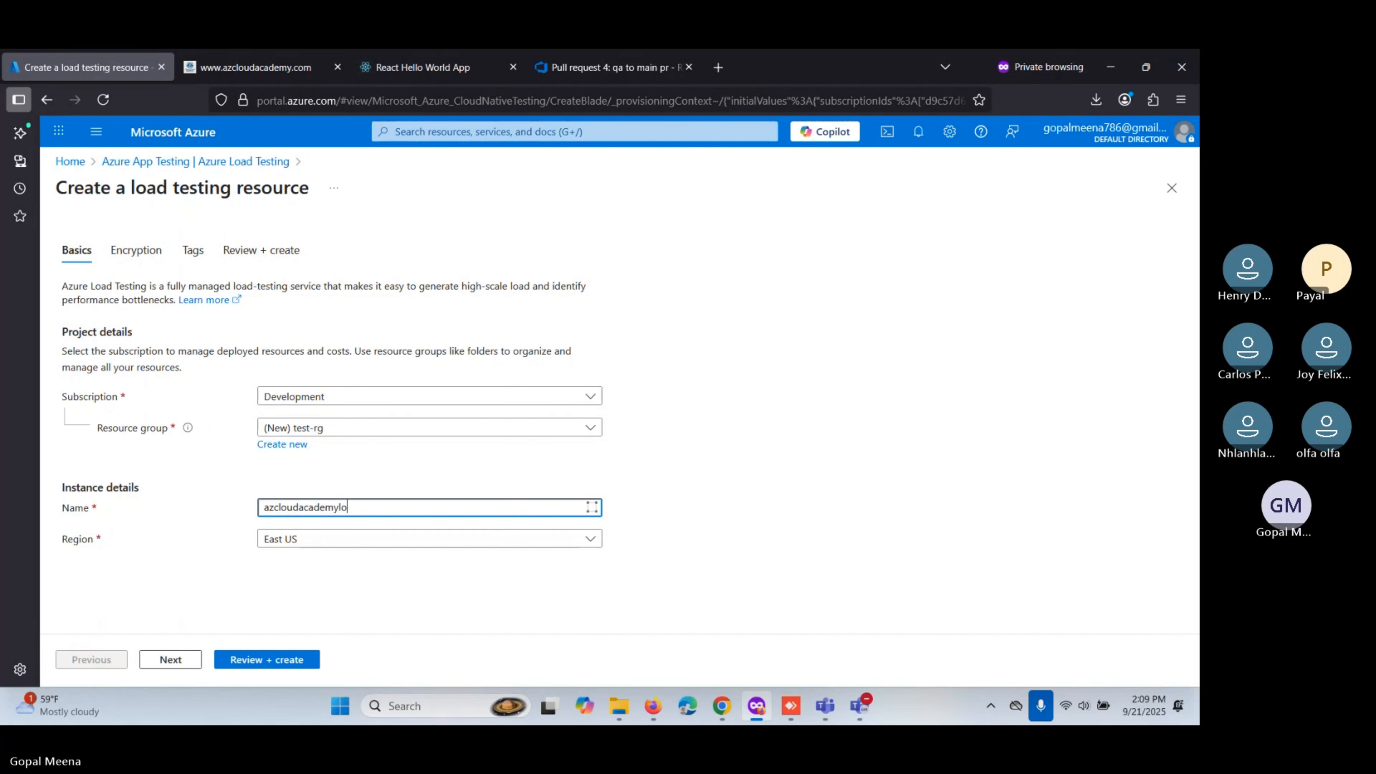
pyautogui.write('adtest')
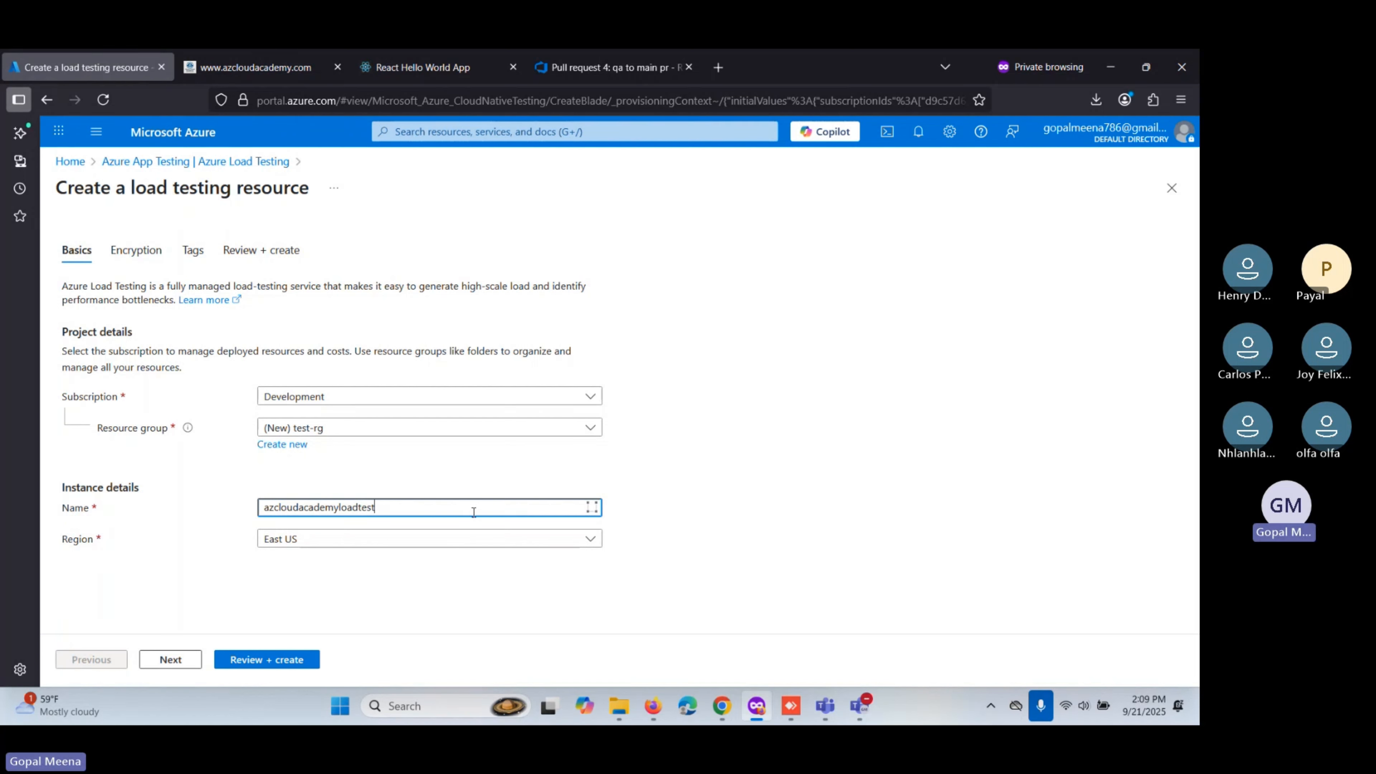
pyautogui.moveTo(401, 510); pyautogui.dragTo(265, 510)
pyautogui.click(216, 514)
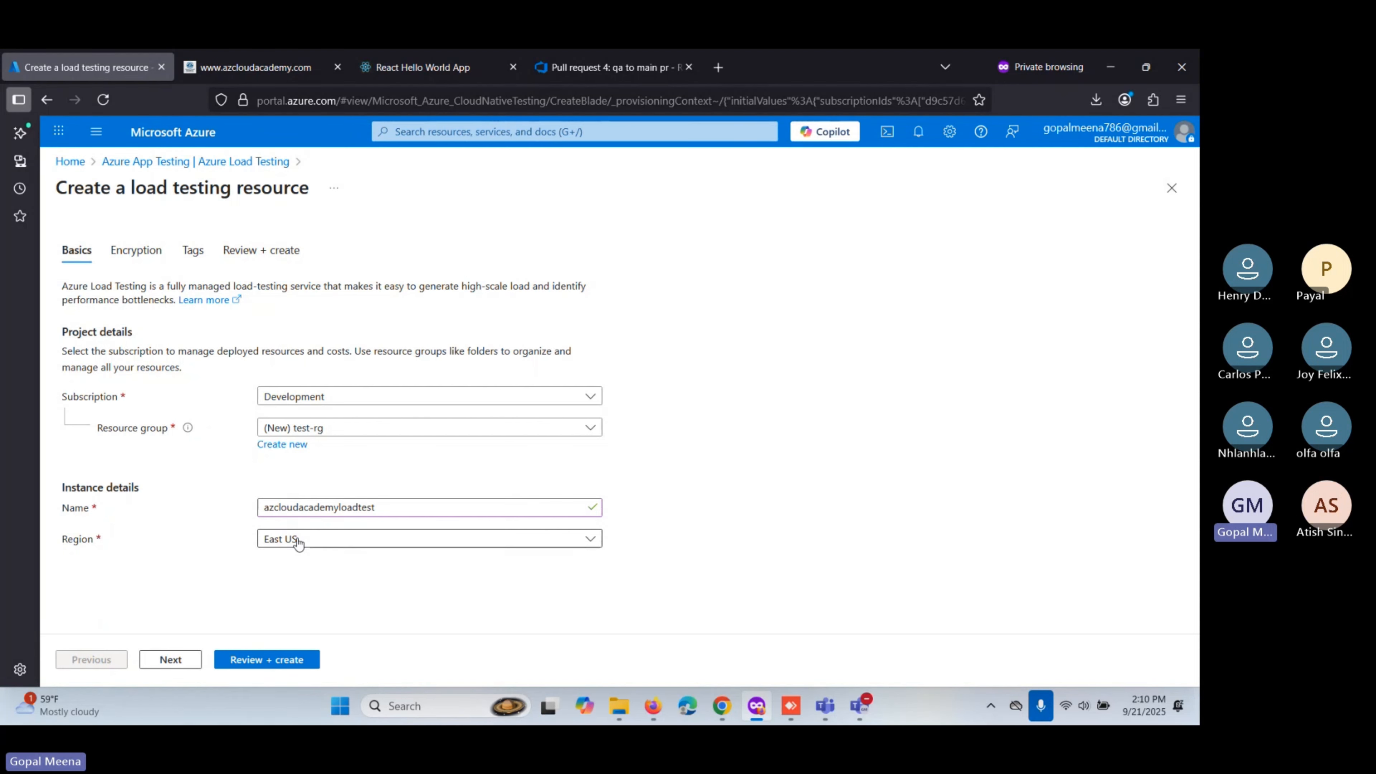
pyautogui.click(388, 544)
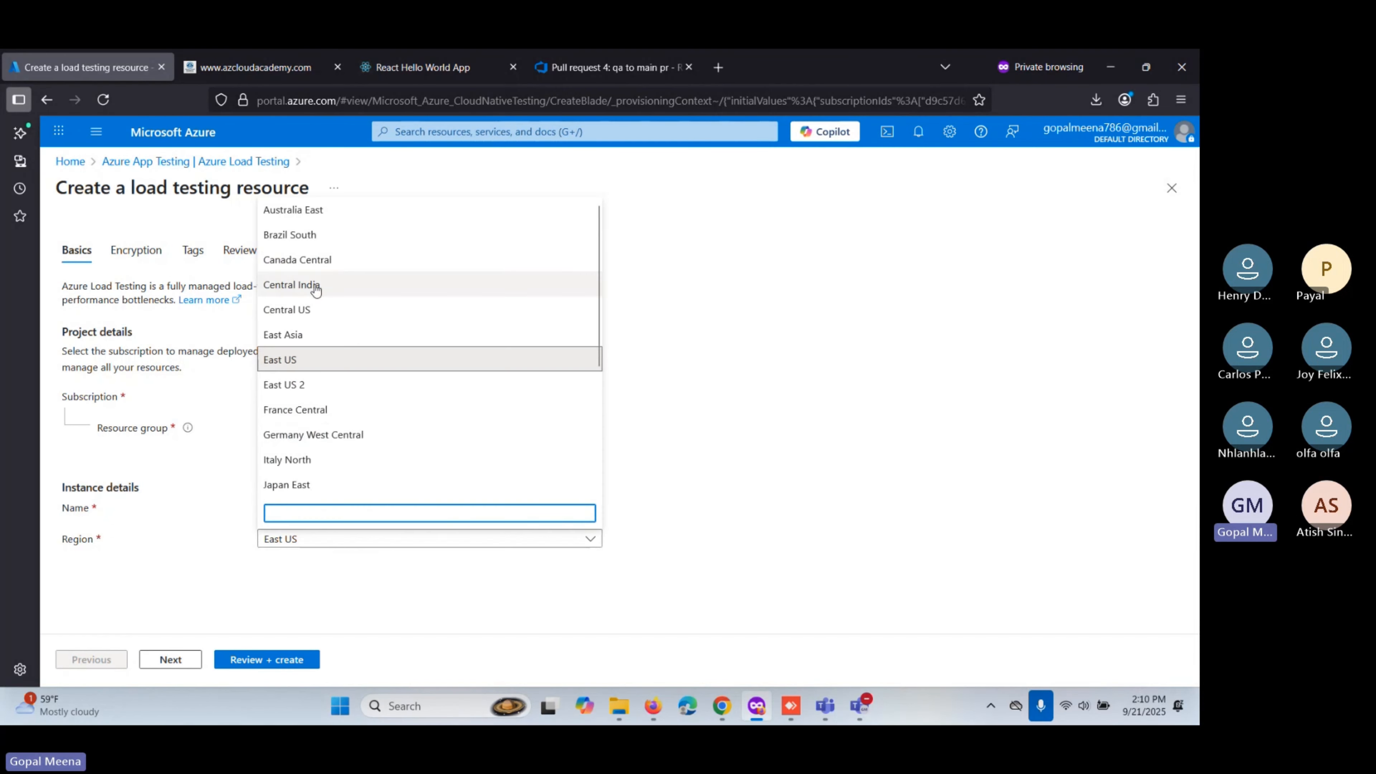
pyautogui.click(303, 543)
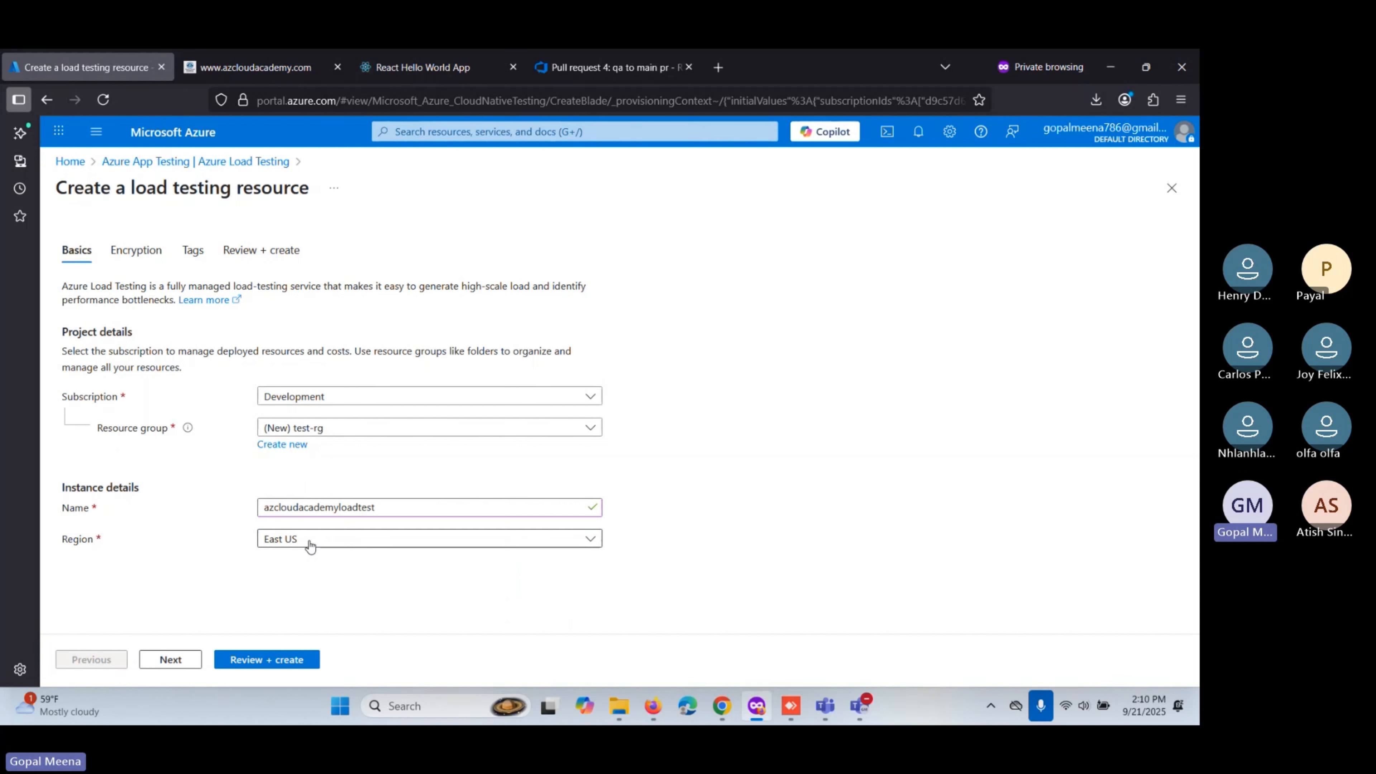
# Review the customer-managed keys option, set the encryption type to Microsoft-managed keys (MMK) and proceed to the tags.
pyautogui.click(172, 660)
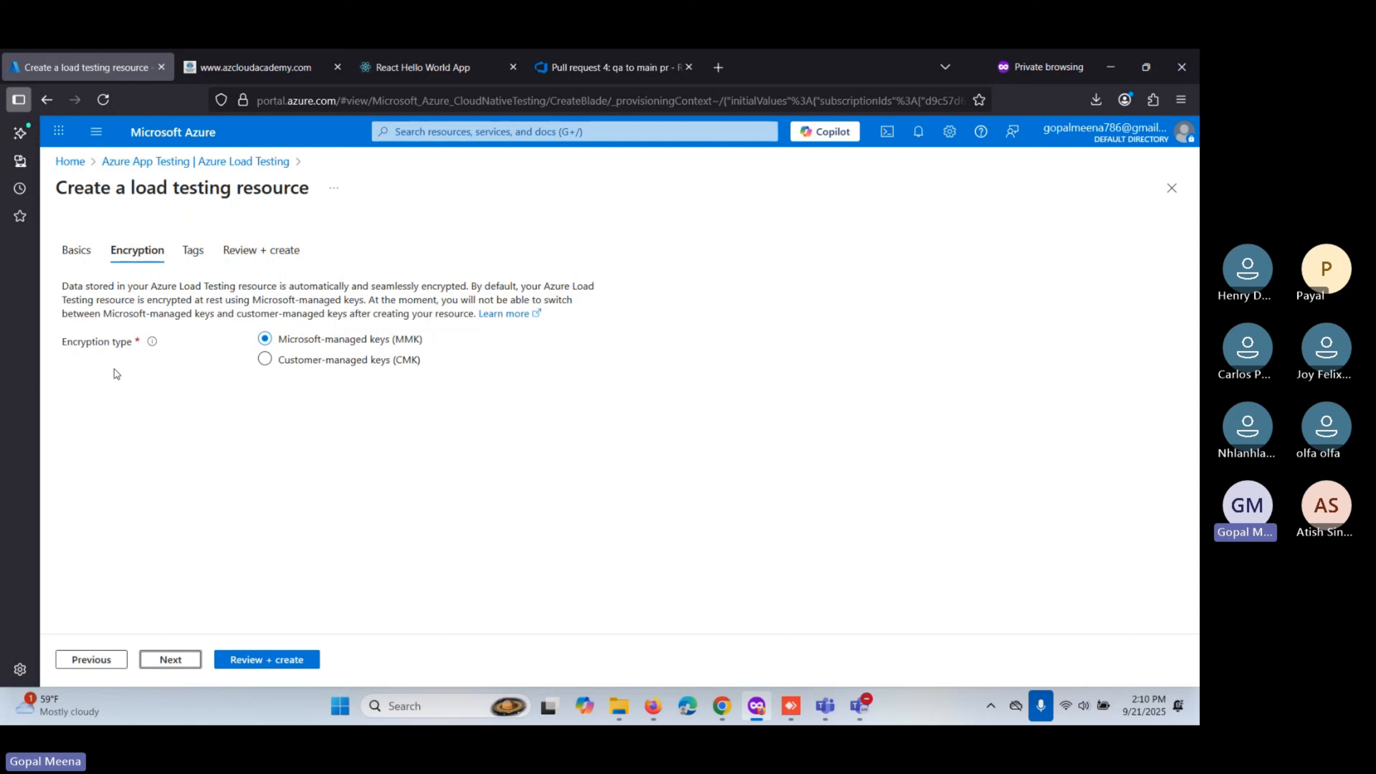
pyautogui.click(277, 365)
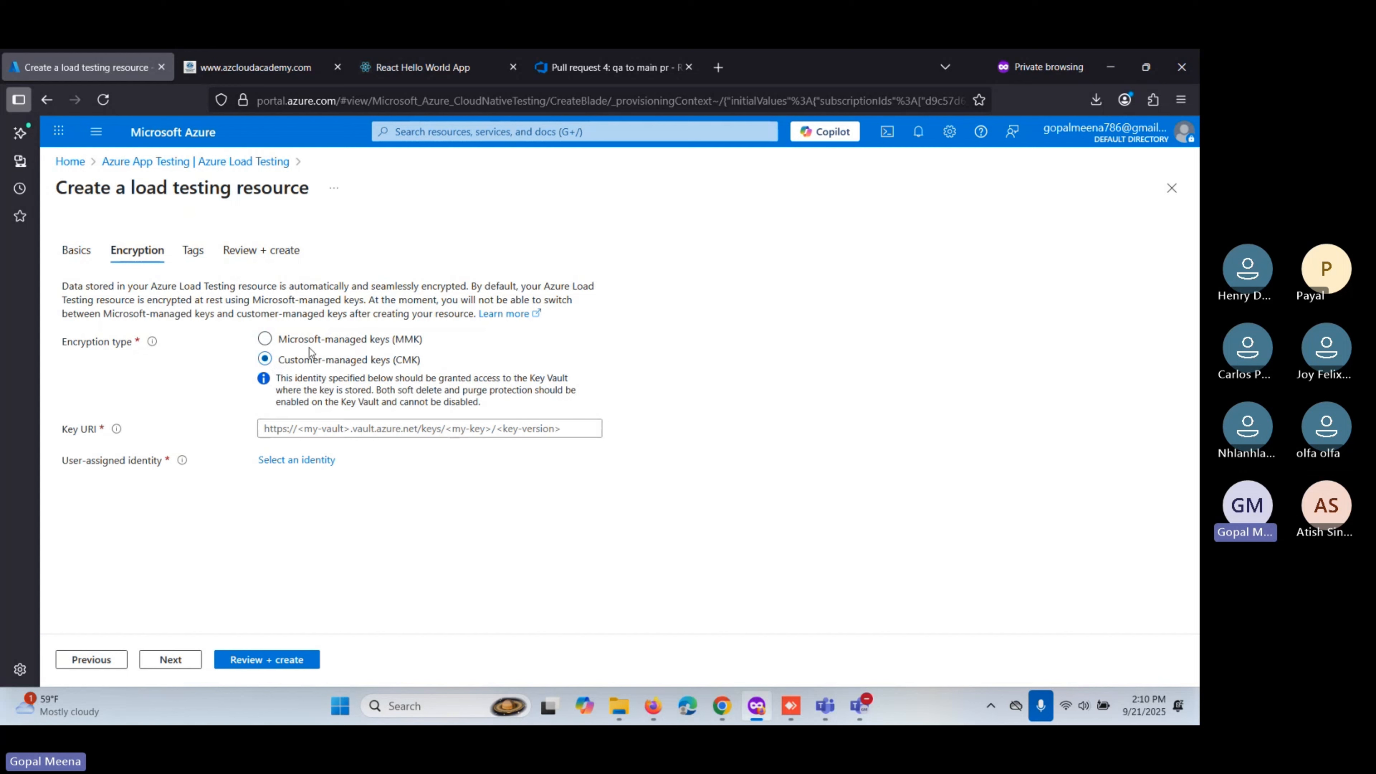
pyautogui.click(345, 345)
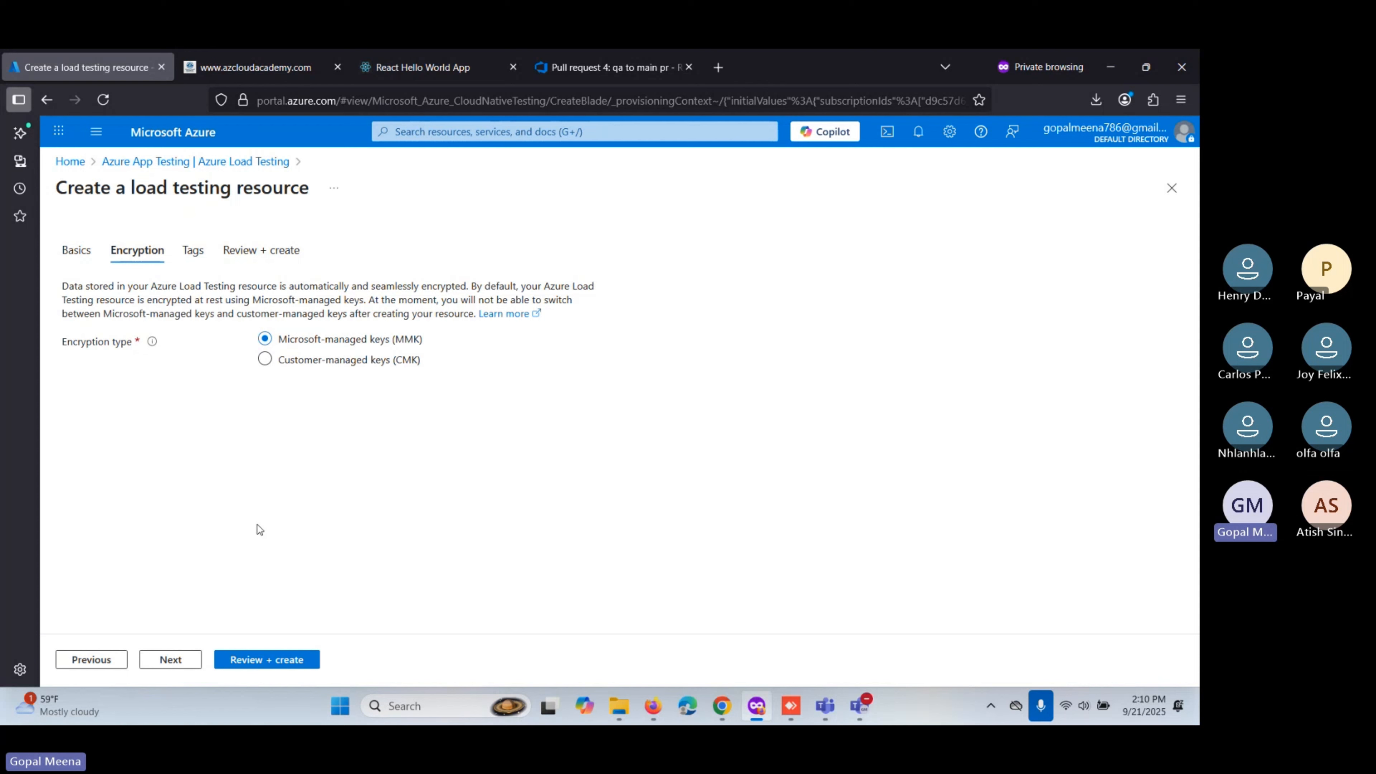
pyautogui.click(171, 660)
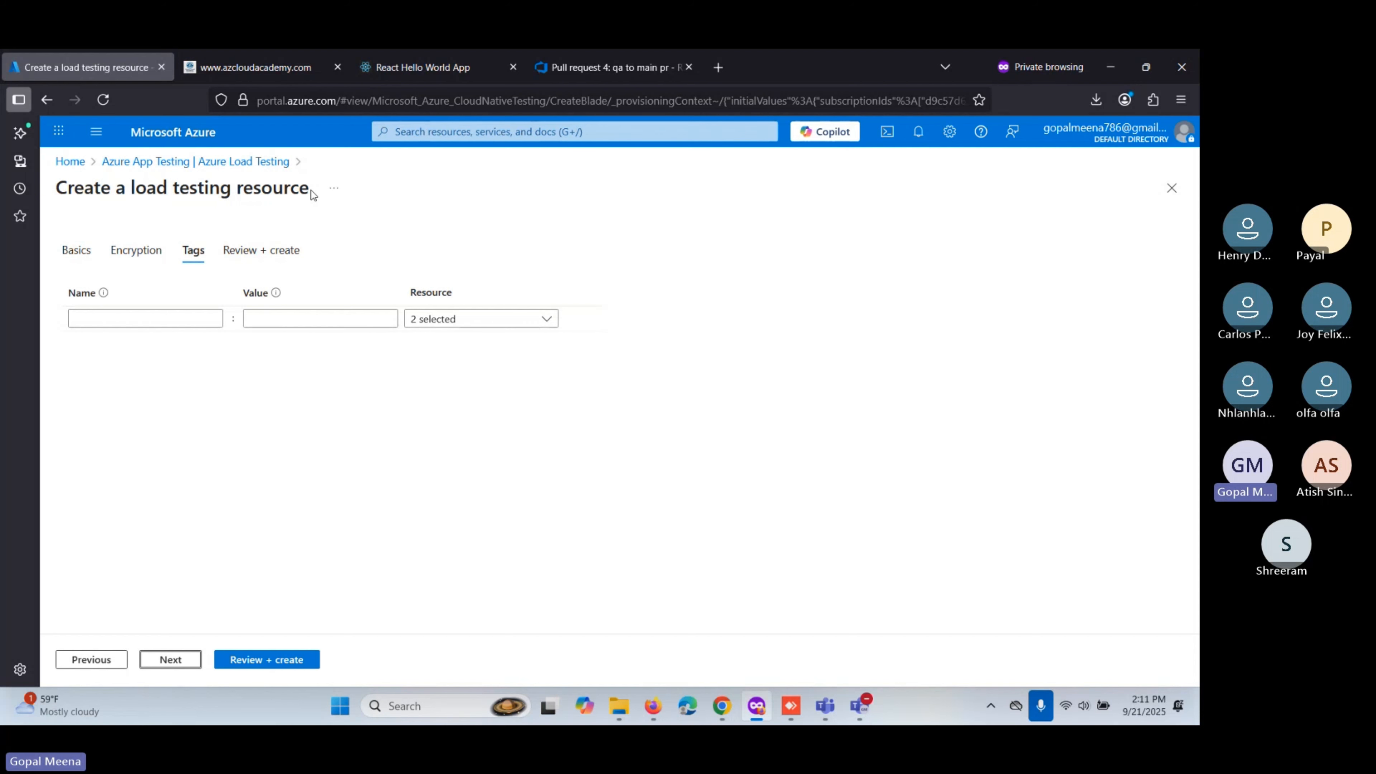
# Add an Owner tag to the resource with the owner's first name as its value.
pyautogui.click(159, 320)
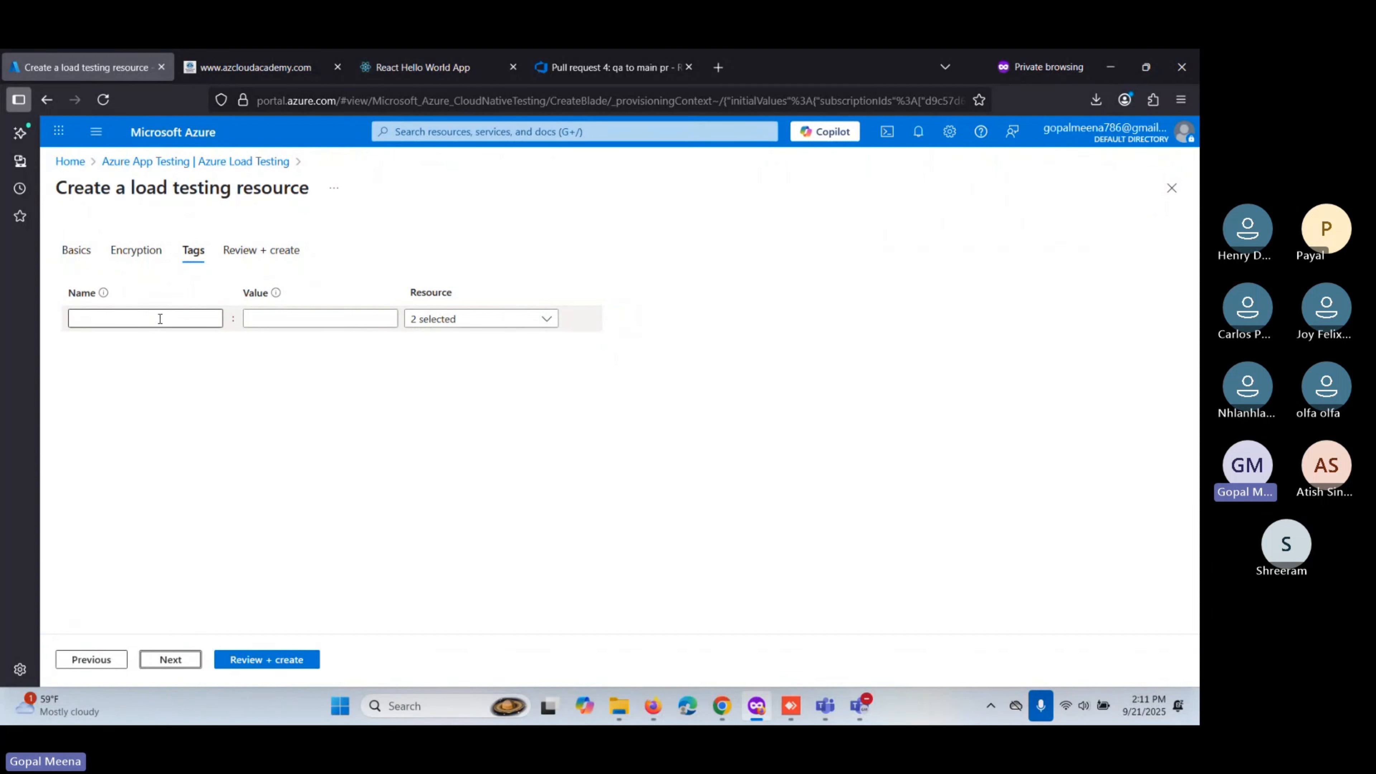
pyautogui.click(160, 319)
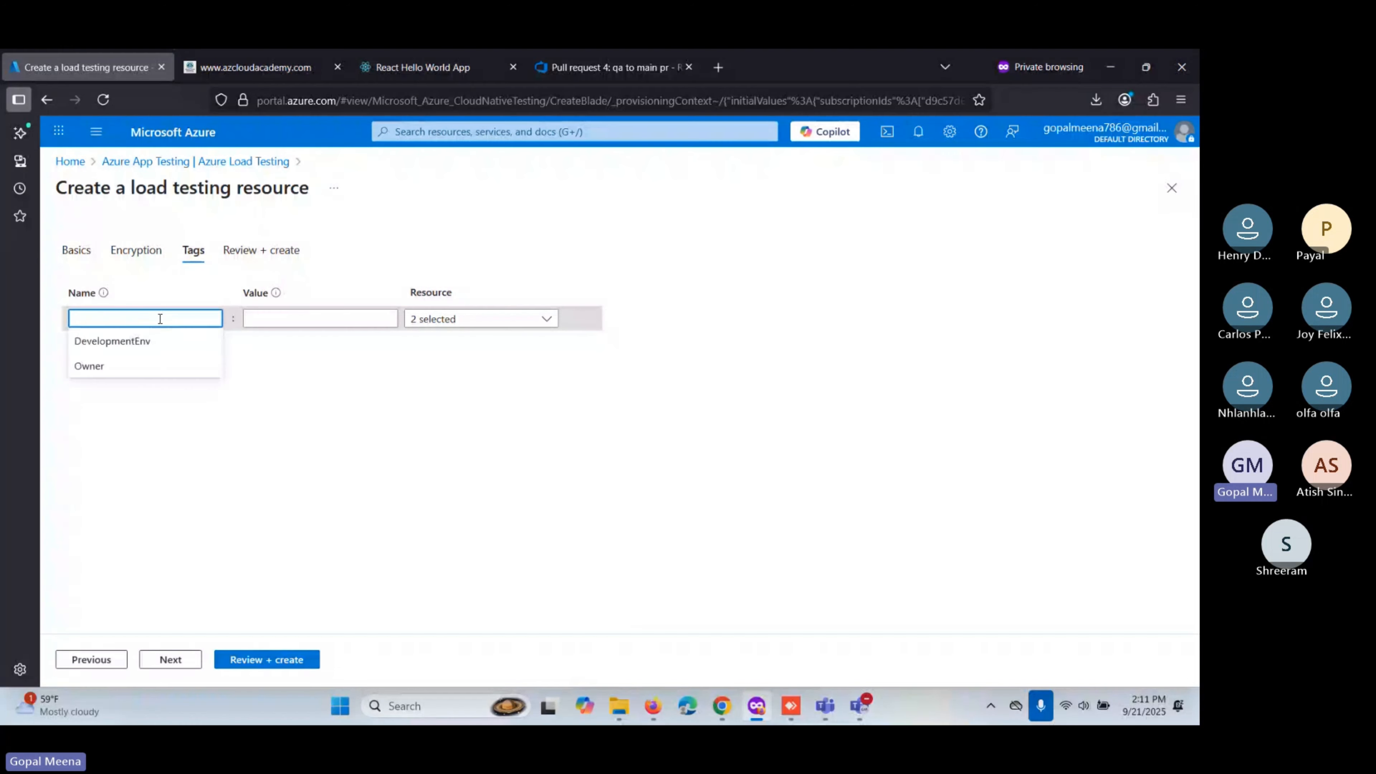
pyautogui.click(664, 248)
pyautogui.click(147, 317)
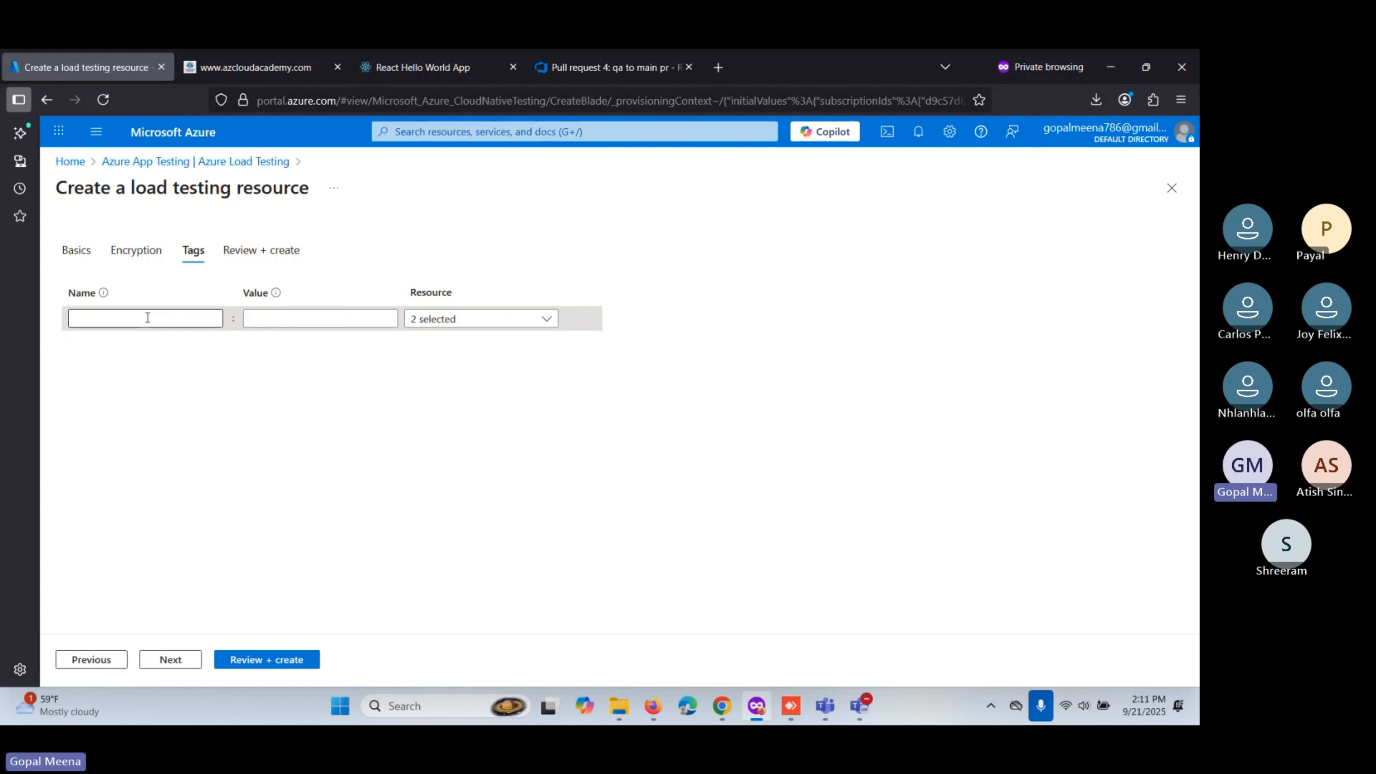
pyautogui.click(121, 320)
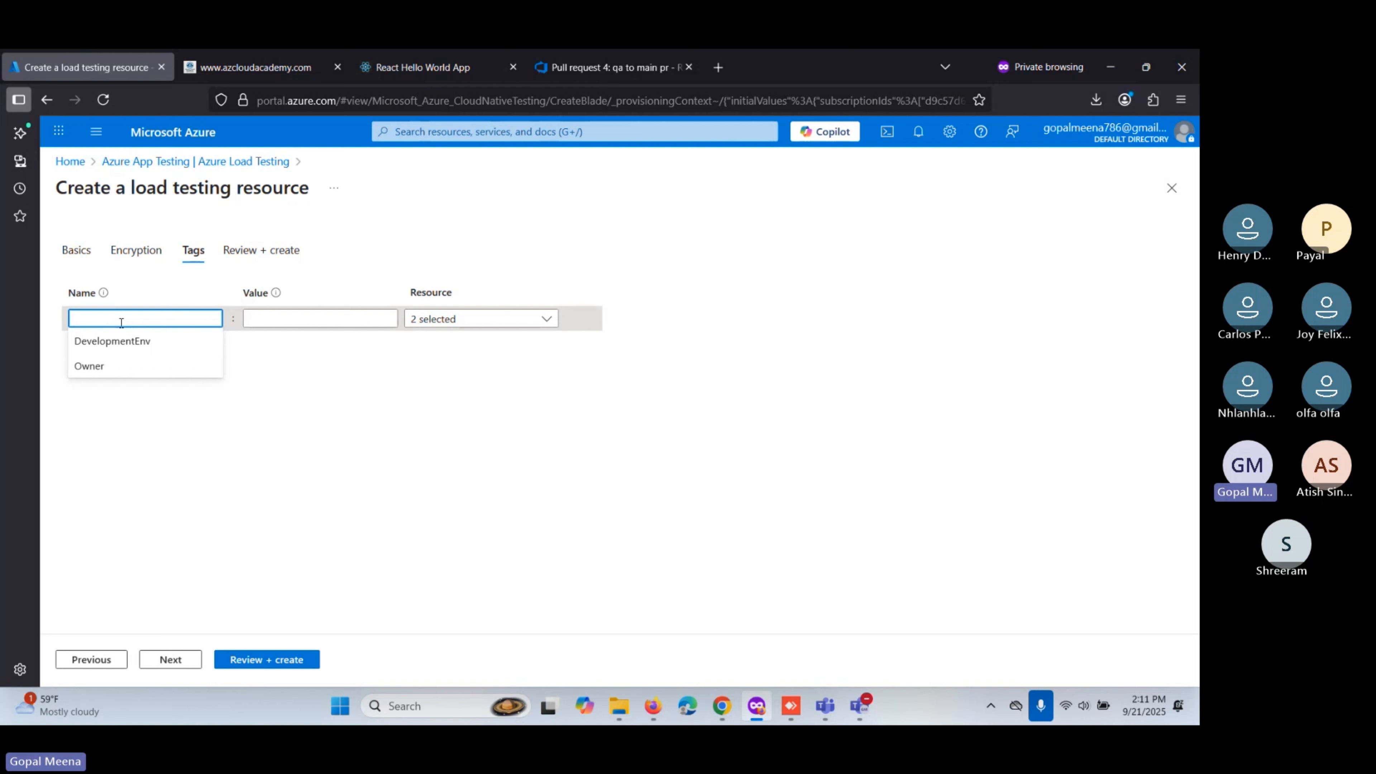
pyautogui.write('O')
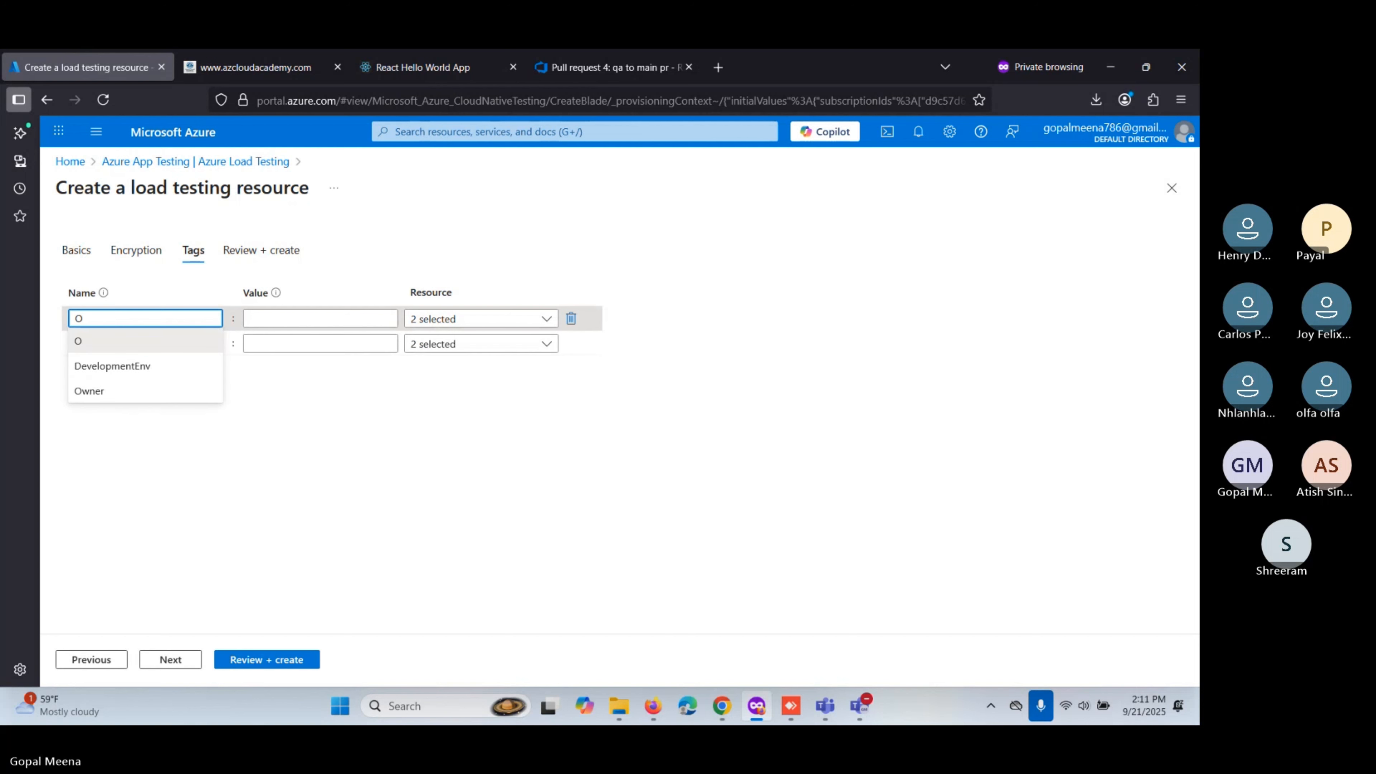
pyautogui.write('wner')
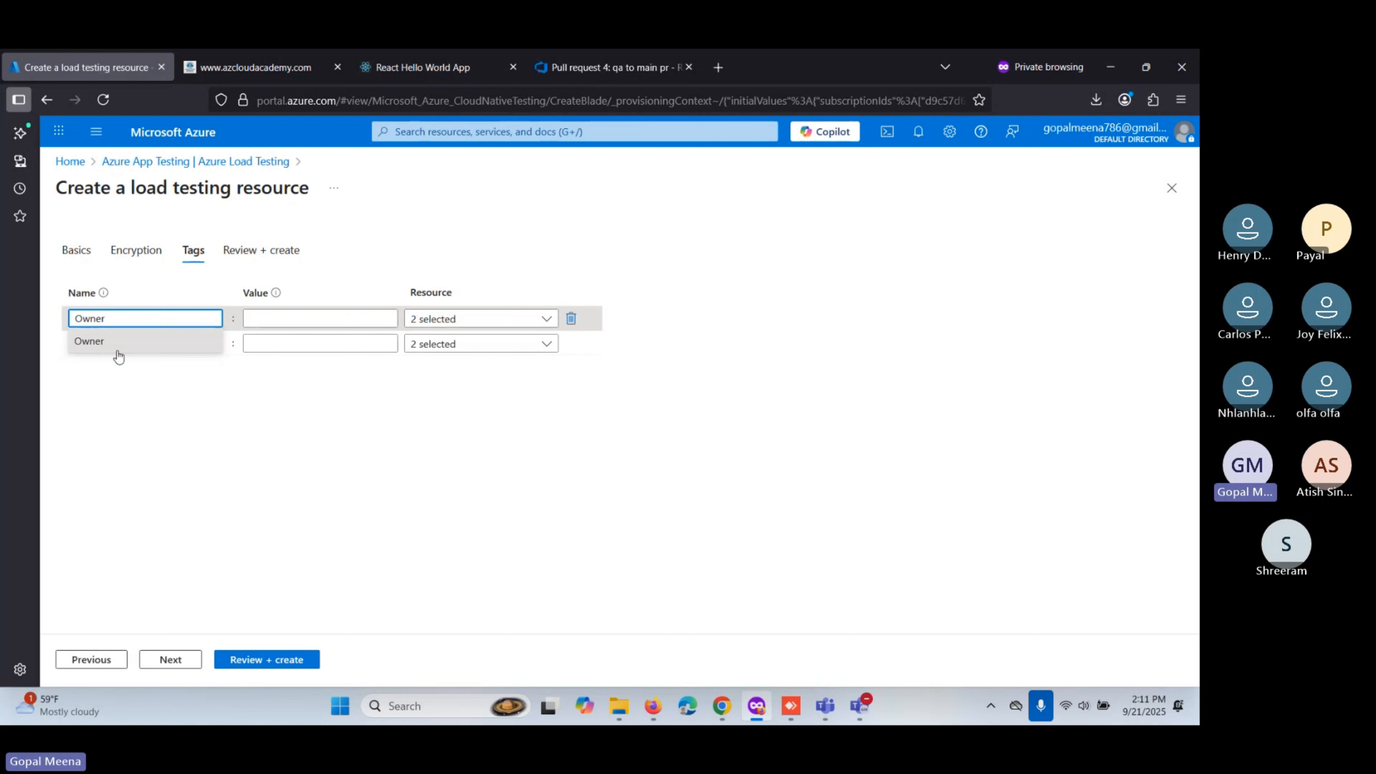
pyautogui.click(115, 347)
pyautogui.click(311, 318)
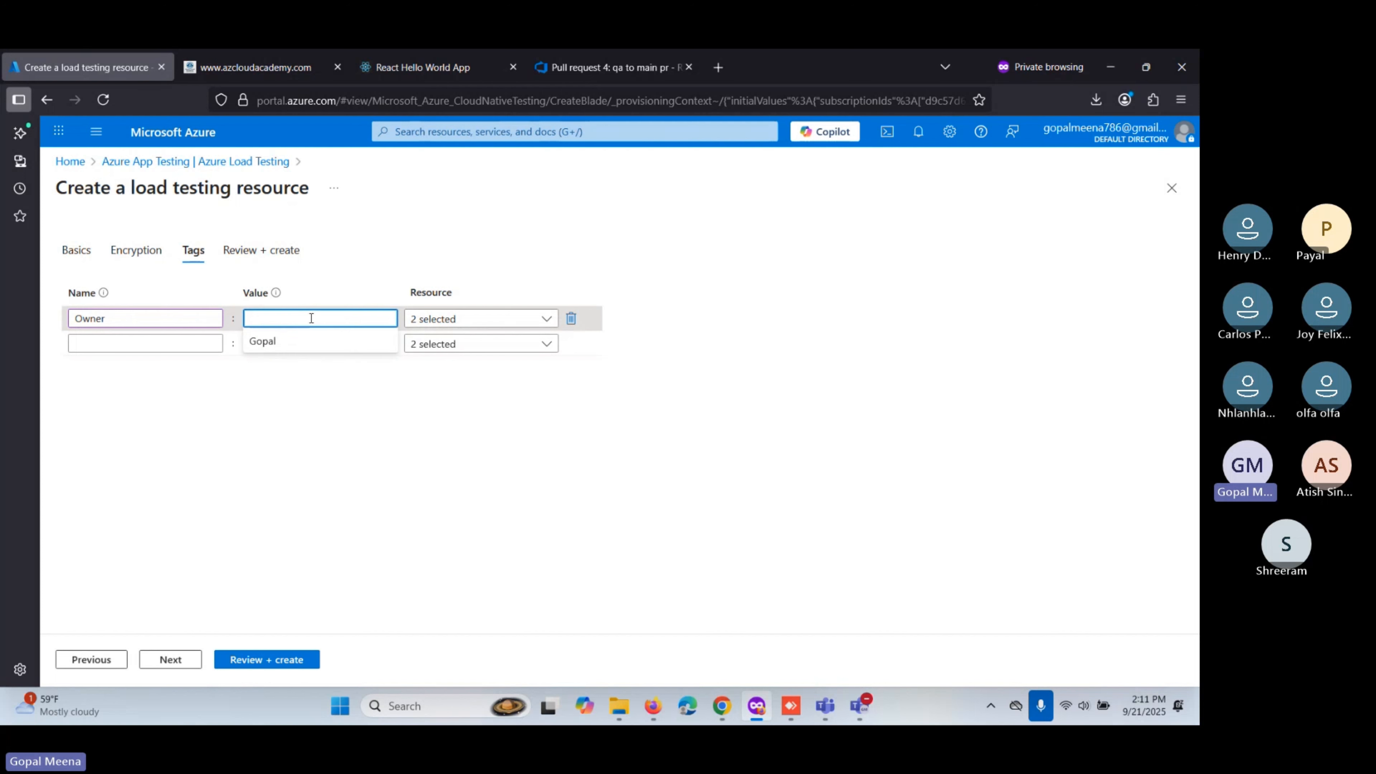
pyautogui.click(271, 342)
# Add a second tag named Environment with the value Dev.
pyautogui.click(155, 344)
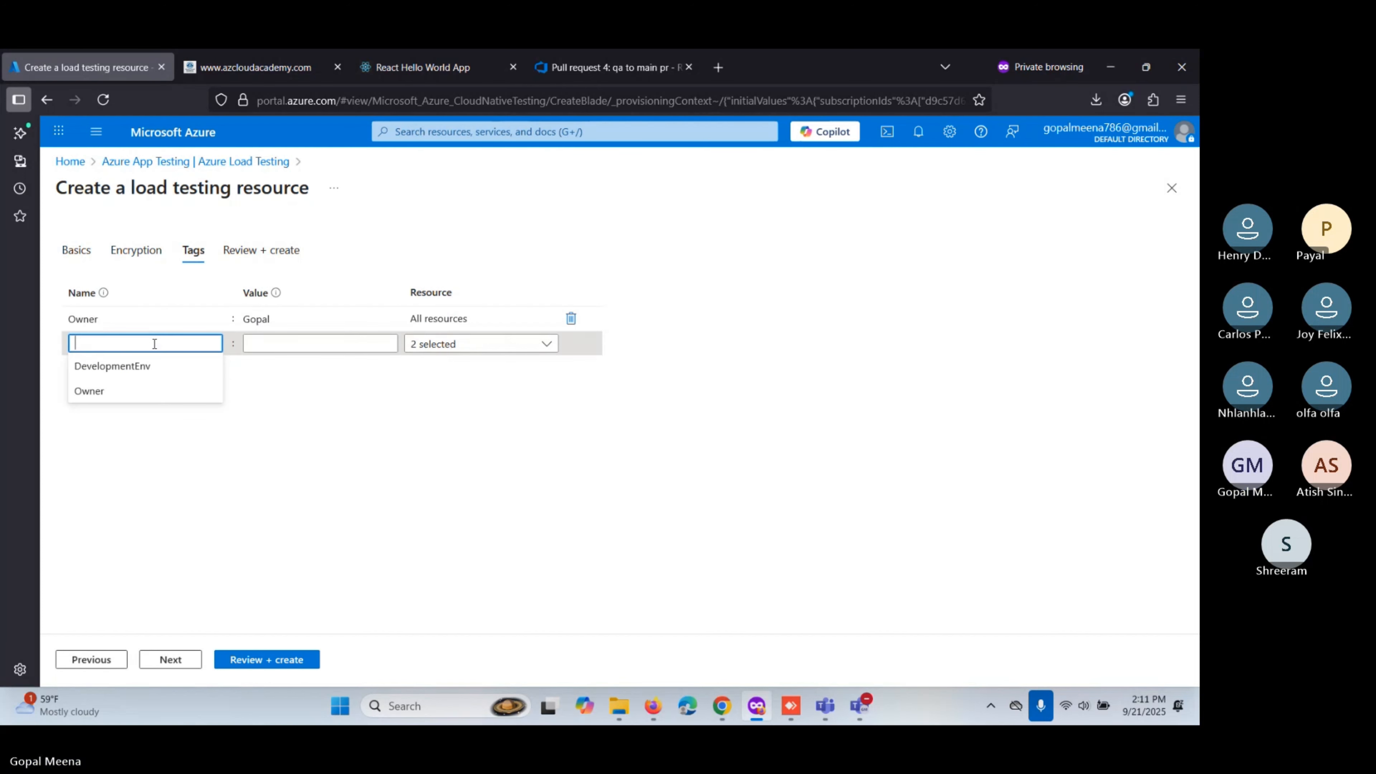
pyautogui.write('Environment')
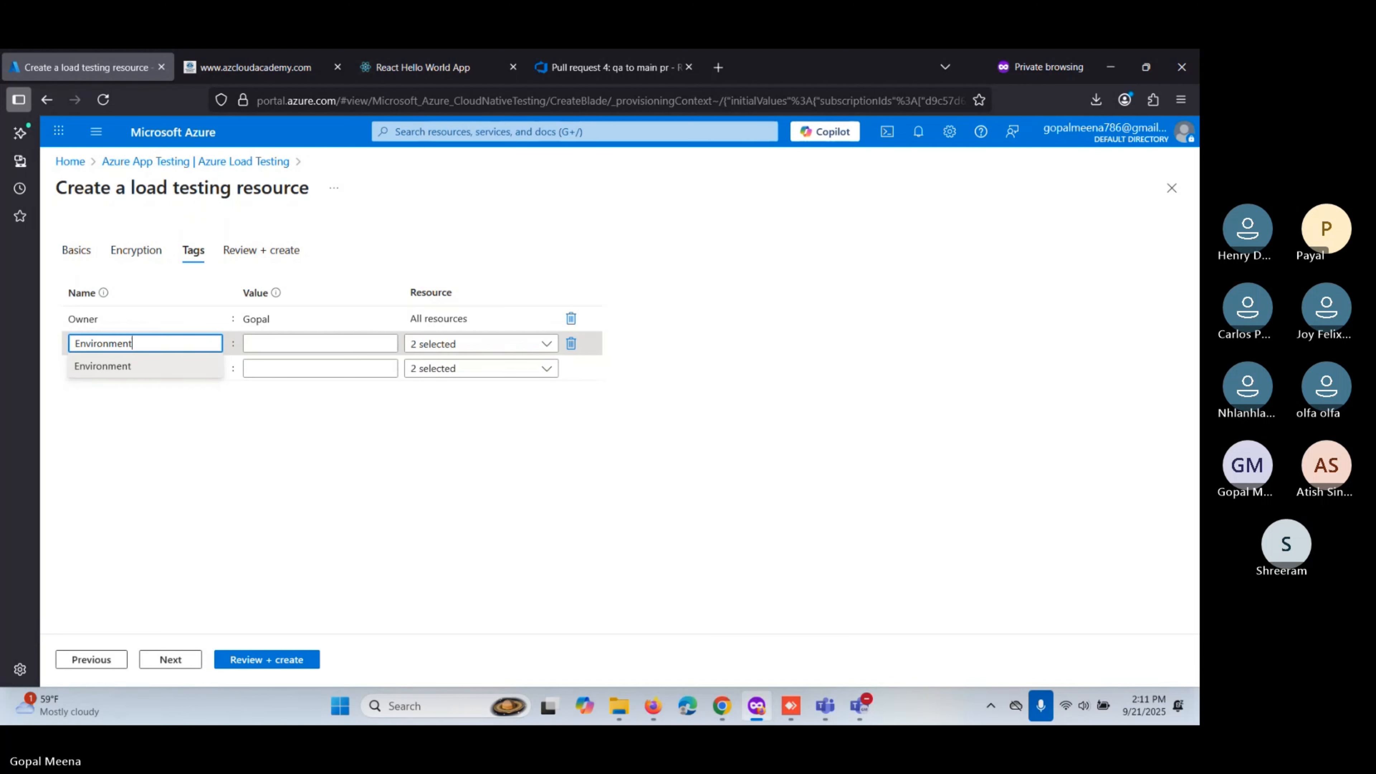
pyautogui.click(126, 366)
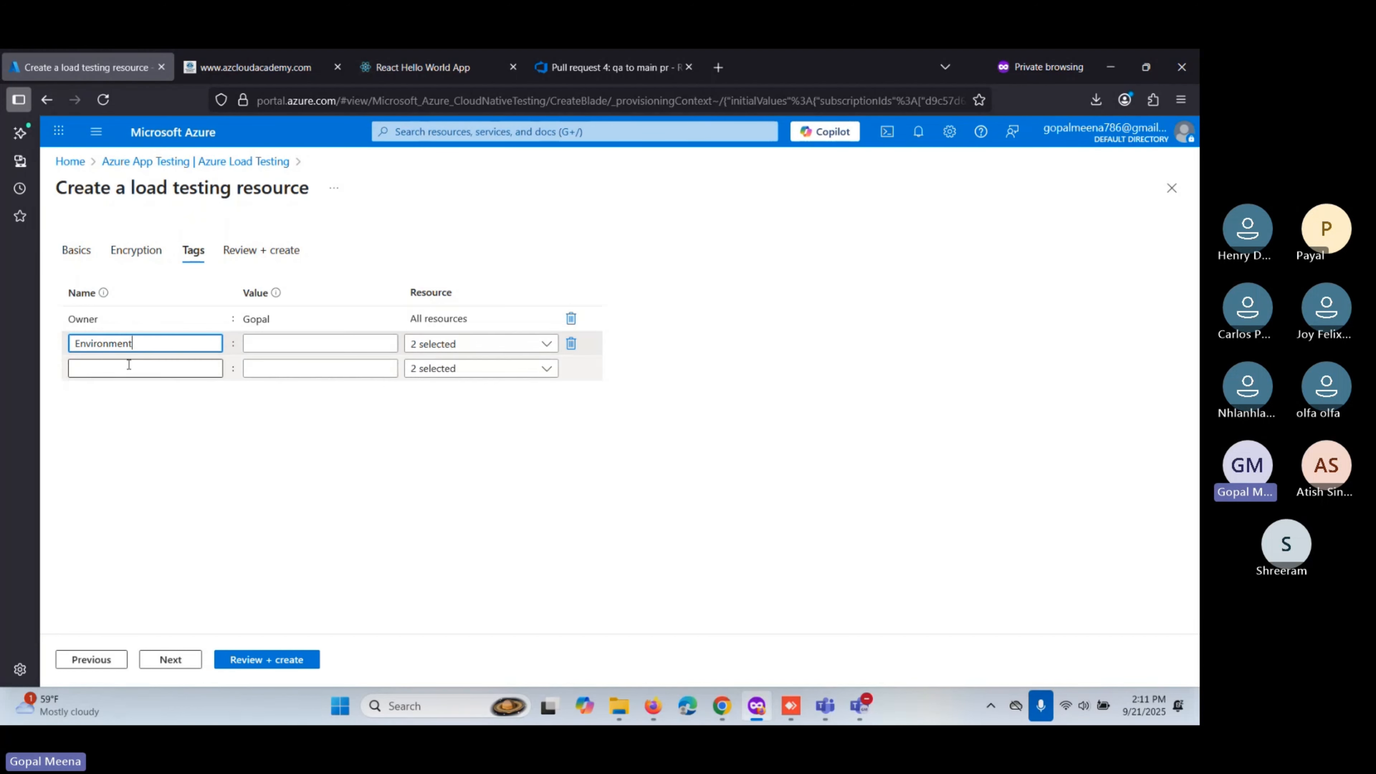
pyautogui.click(337, 349)
pyautogui.write('Dev')
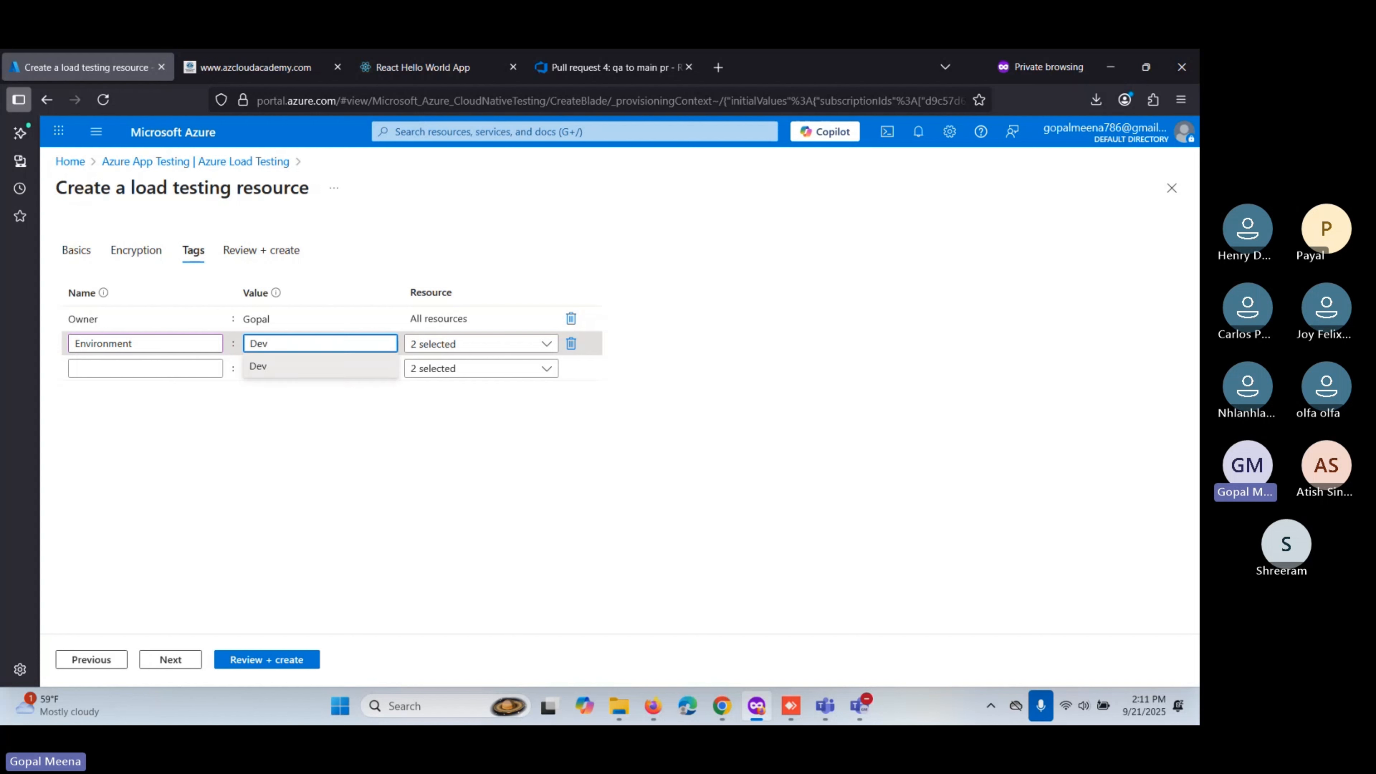
pyautogui.click(301, 366)
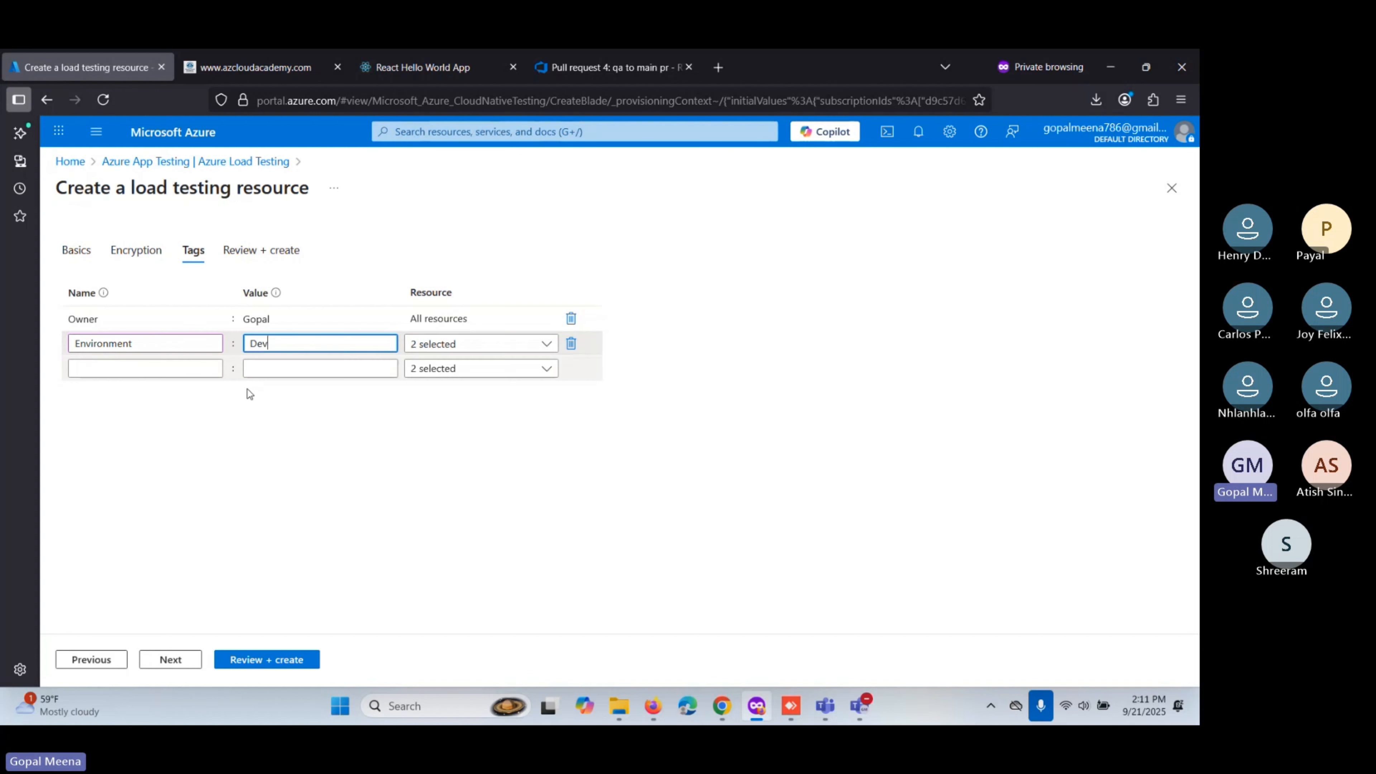
# Add a third tag named Project with the value AZcloudAcademy.
pyautogui.click(141, 367)
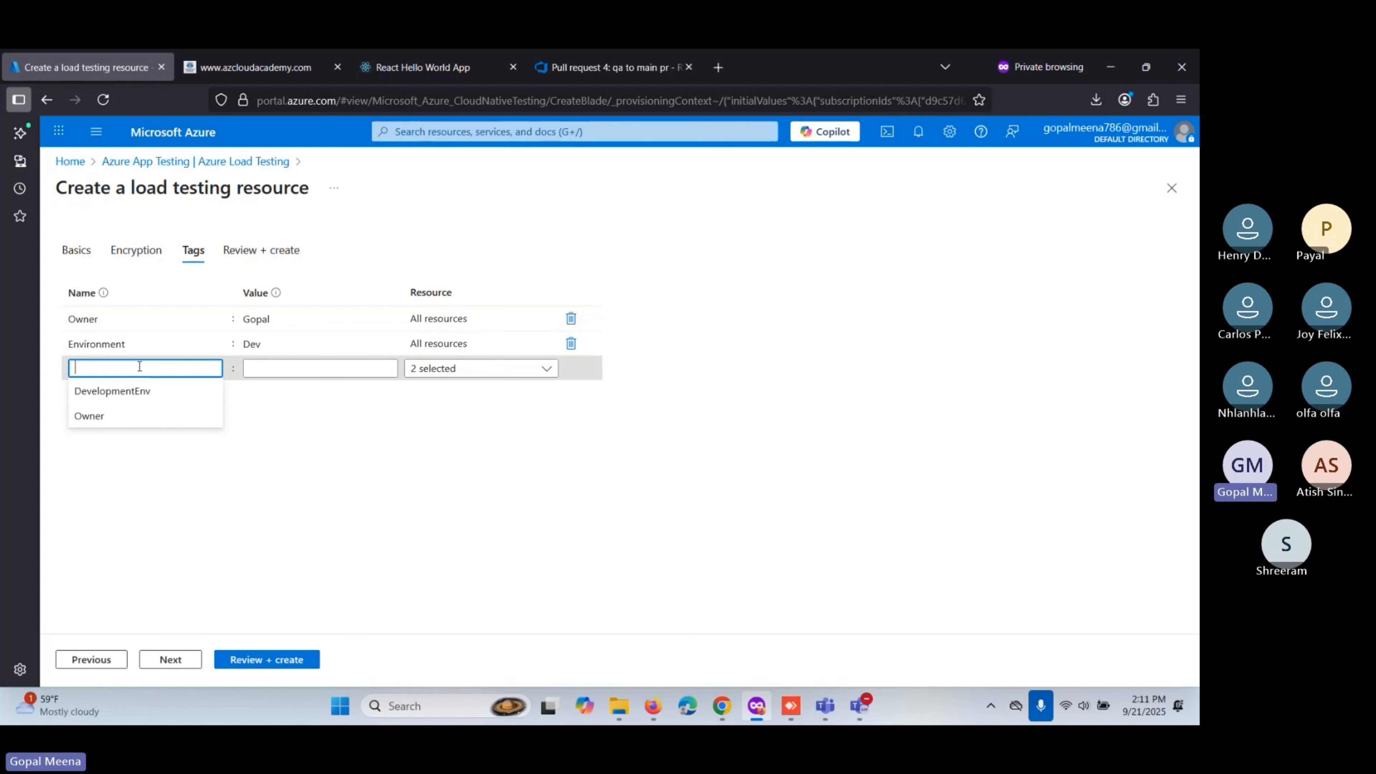
pyautogui.write('Project')
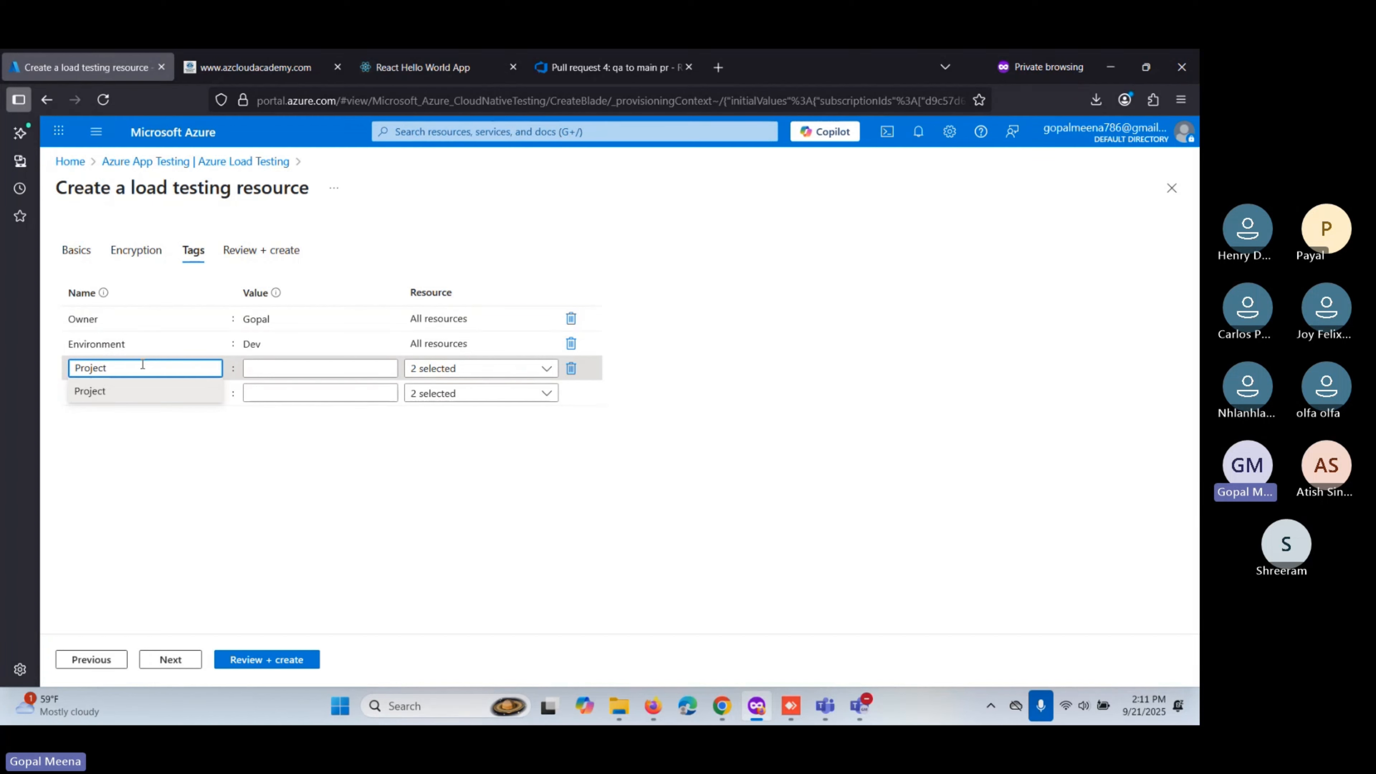
pyautogui.click(117, 391)
pyautogui.click(259, 370)
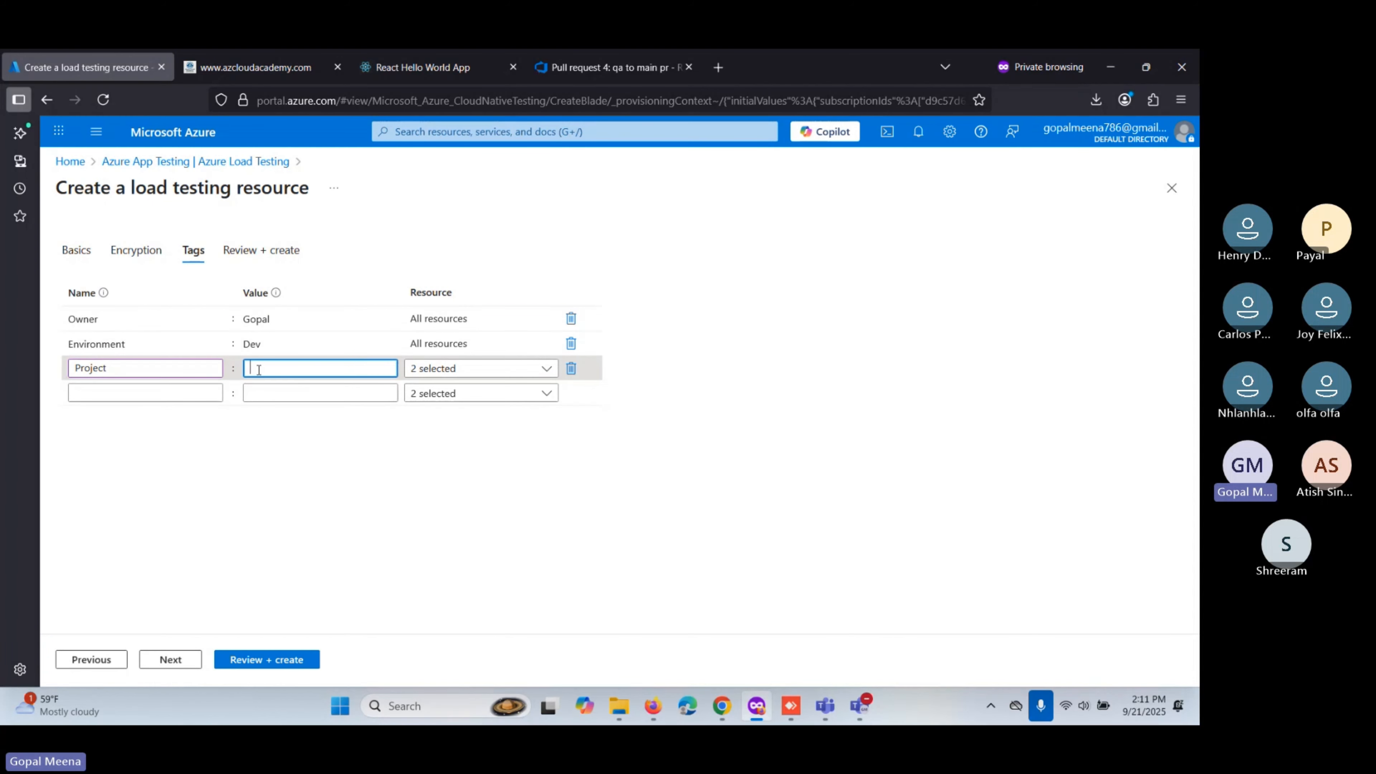
pyautogui.write('AZ')
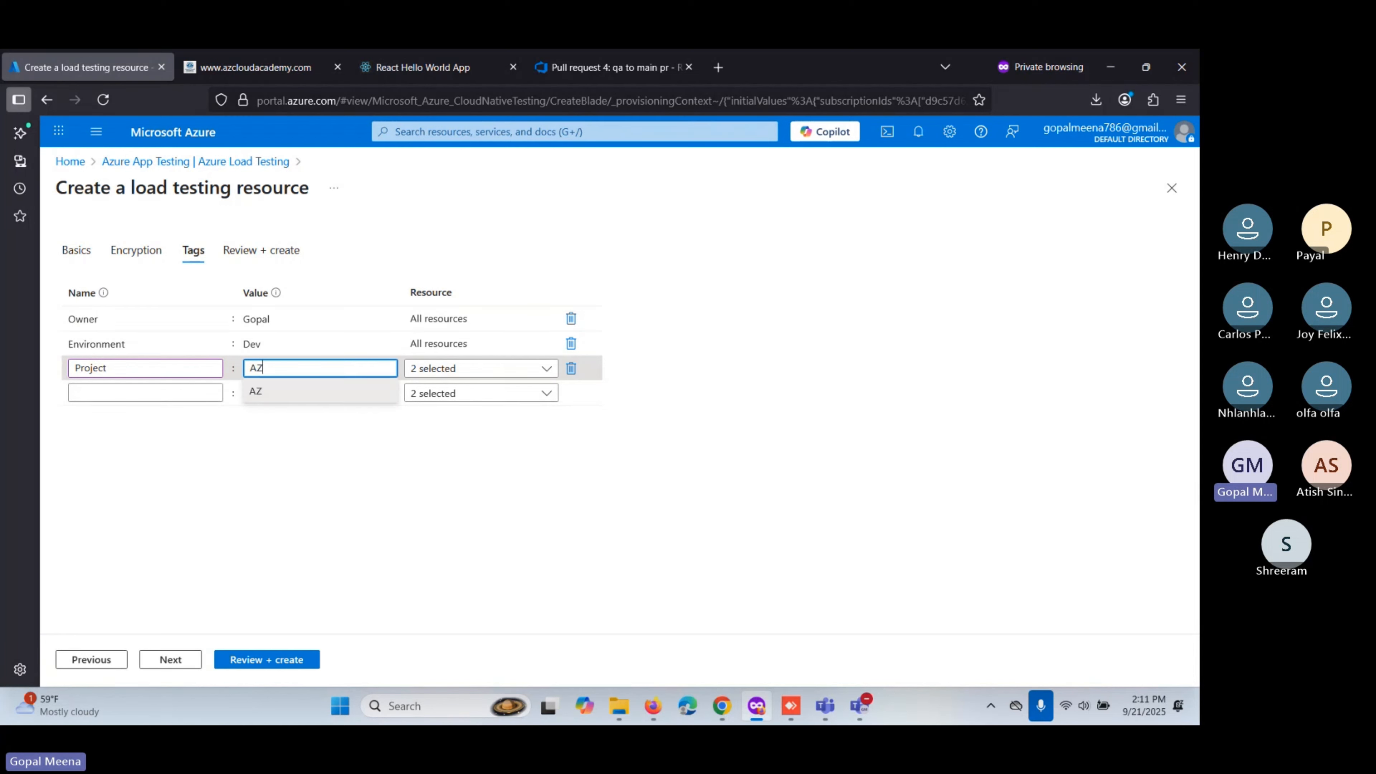
pyautogui.write('cloudAcademy')
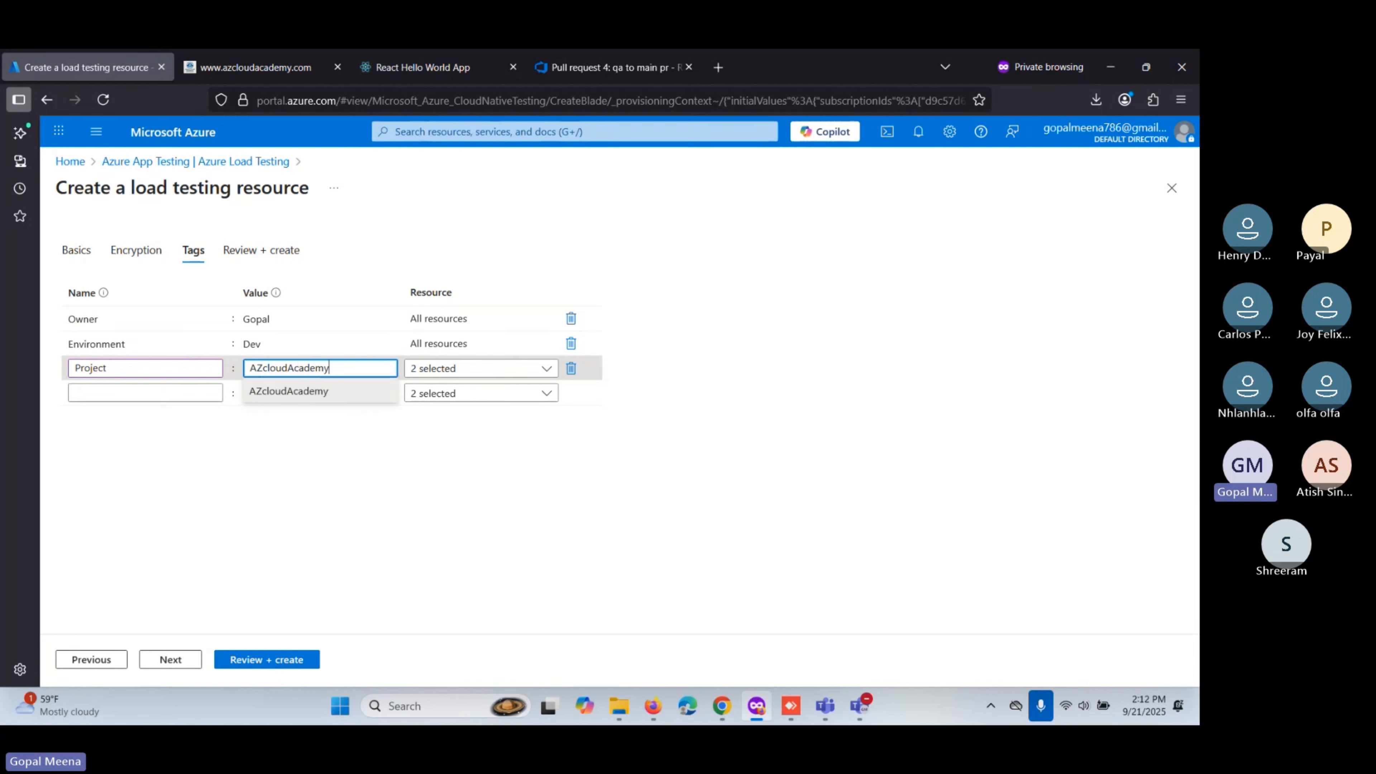
# Add a fourth tag named Team with the value Az-team.
pyautogui.click(184, 394)
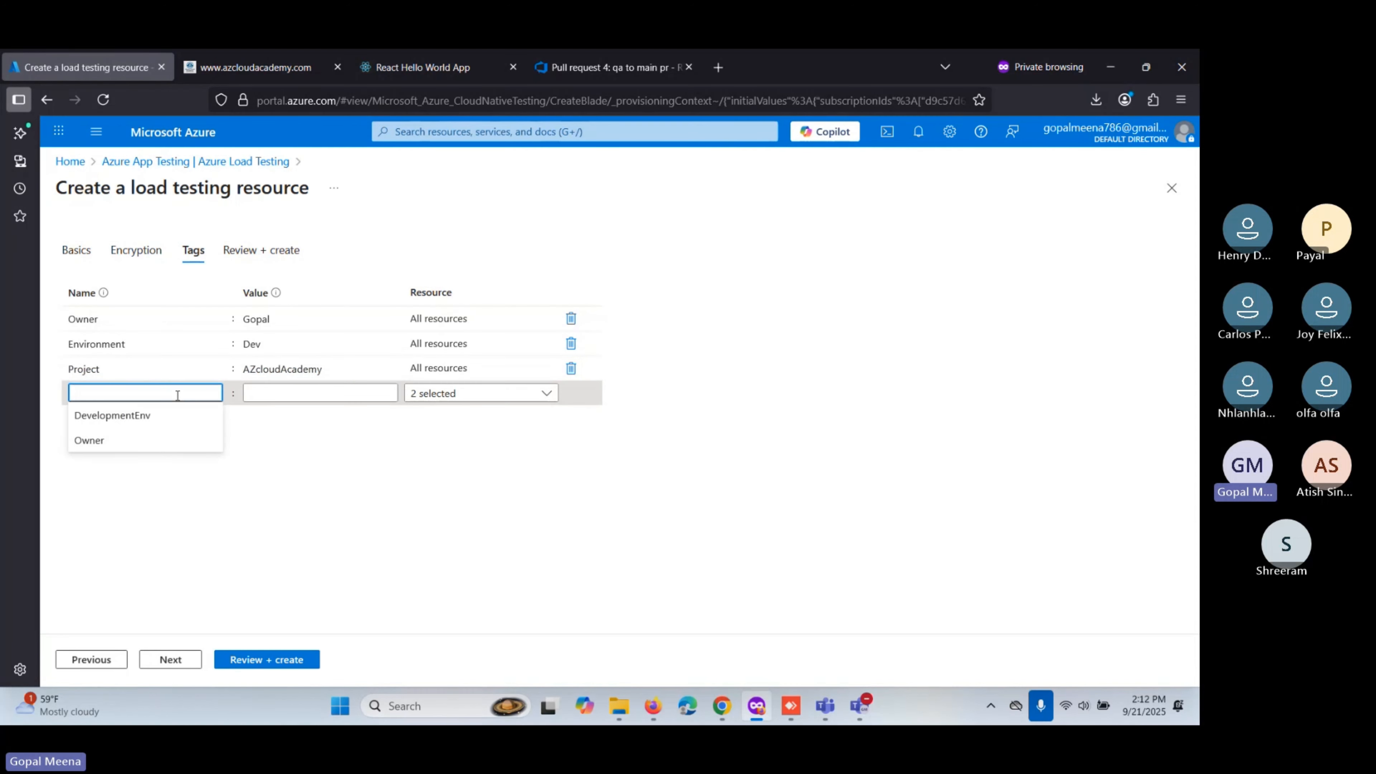
pyautogui.write('Team')
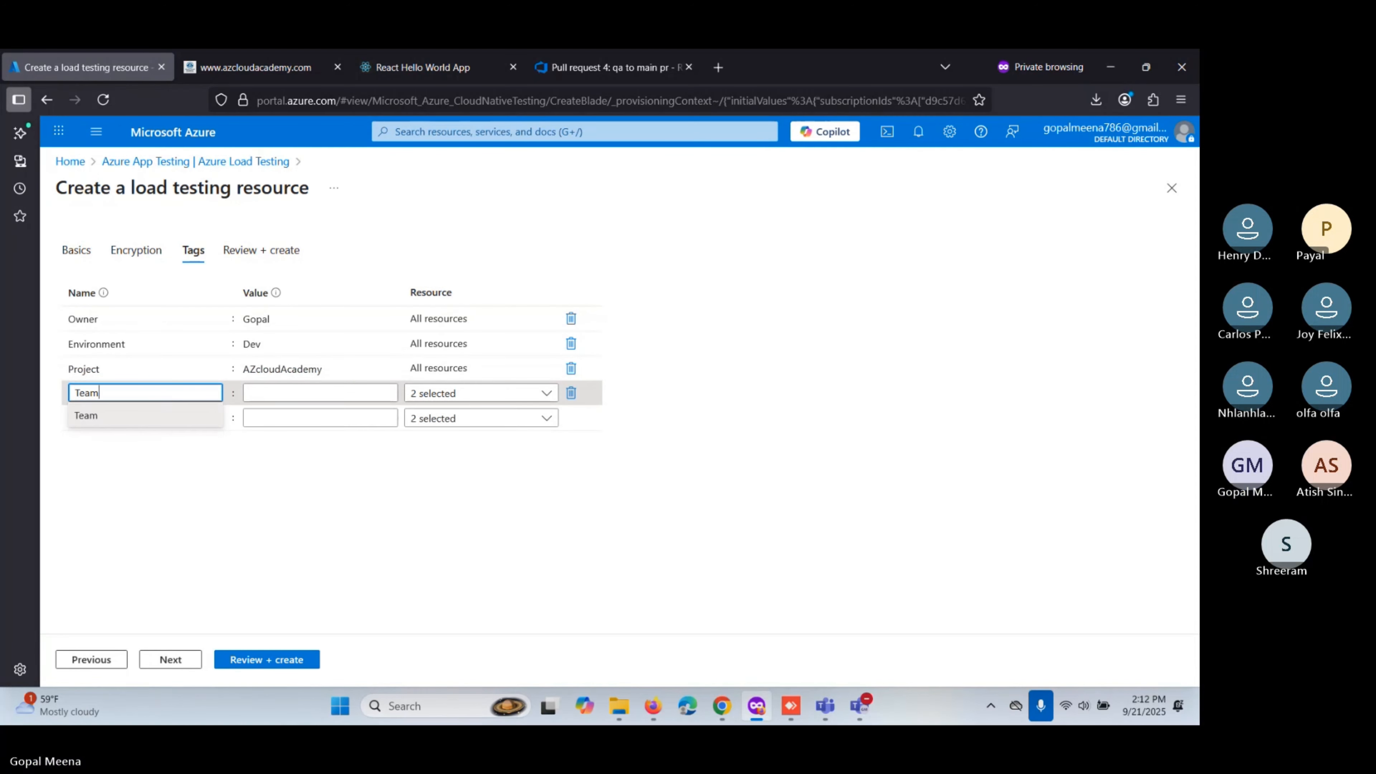
pyautogui.click(166, 412)
pyautogui.click(284, 396)
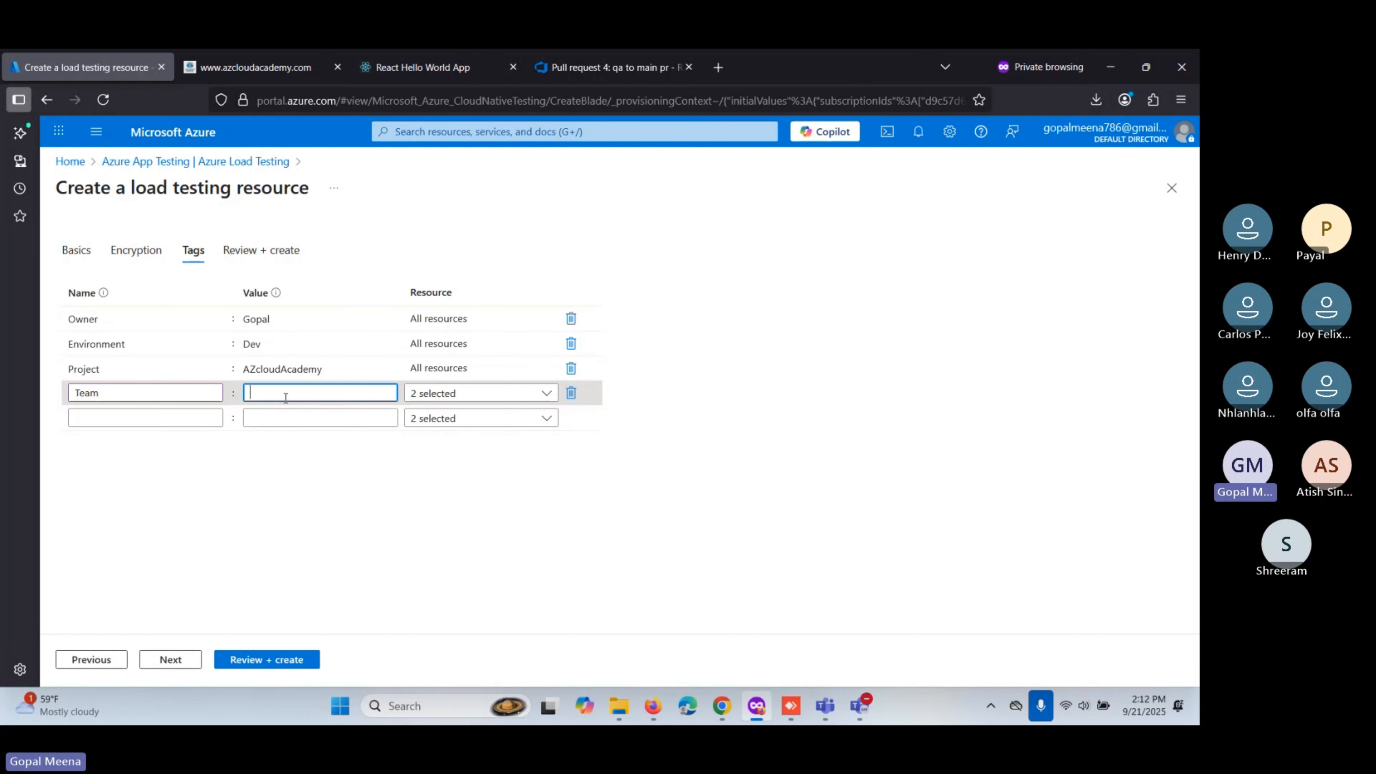
pyautogui.write('Az-team')
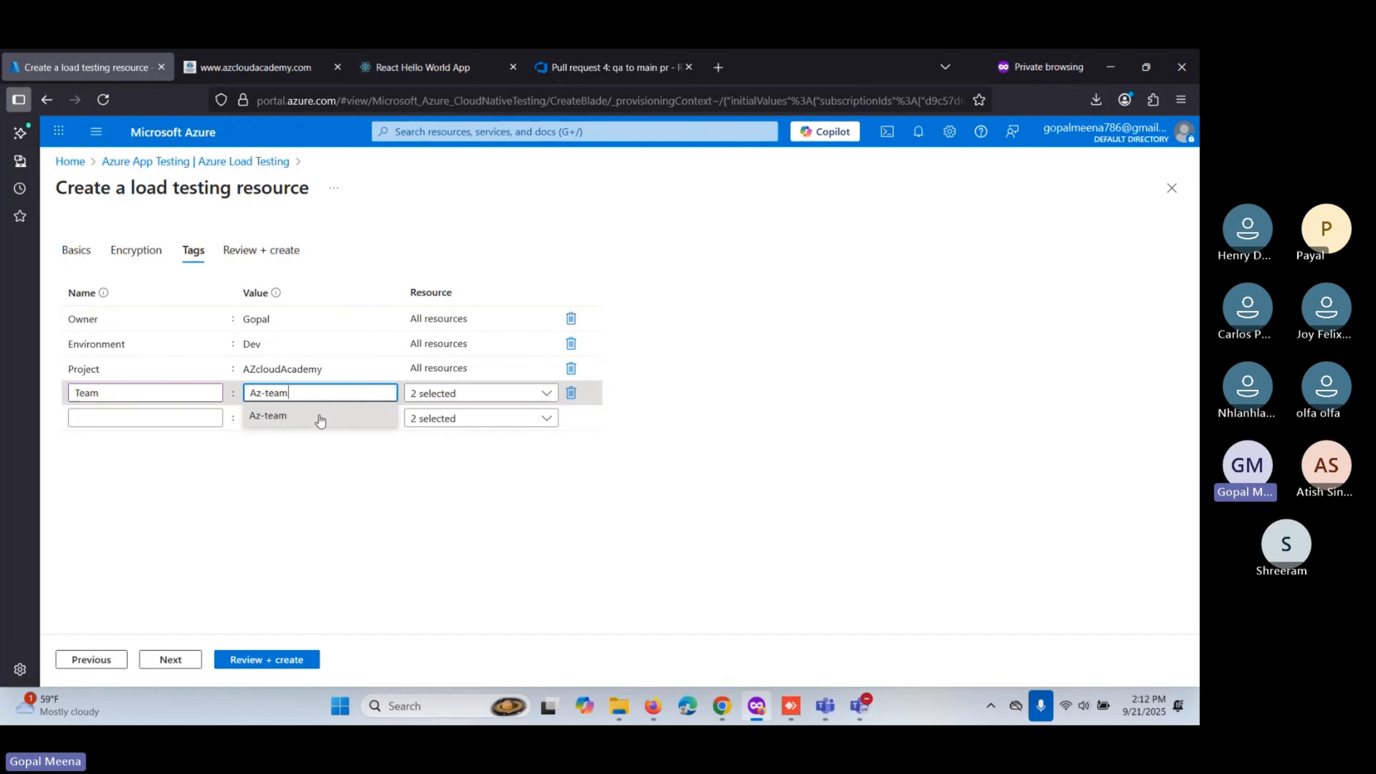
pyautogui.click(321, 421)
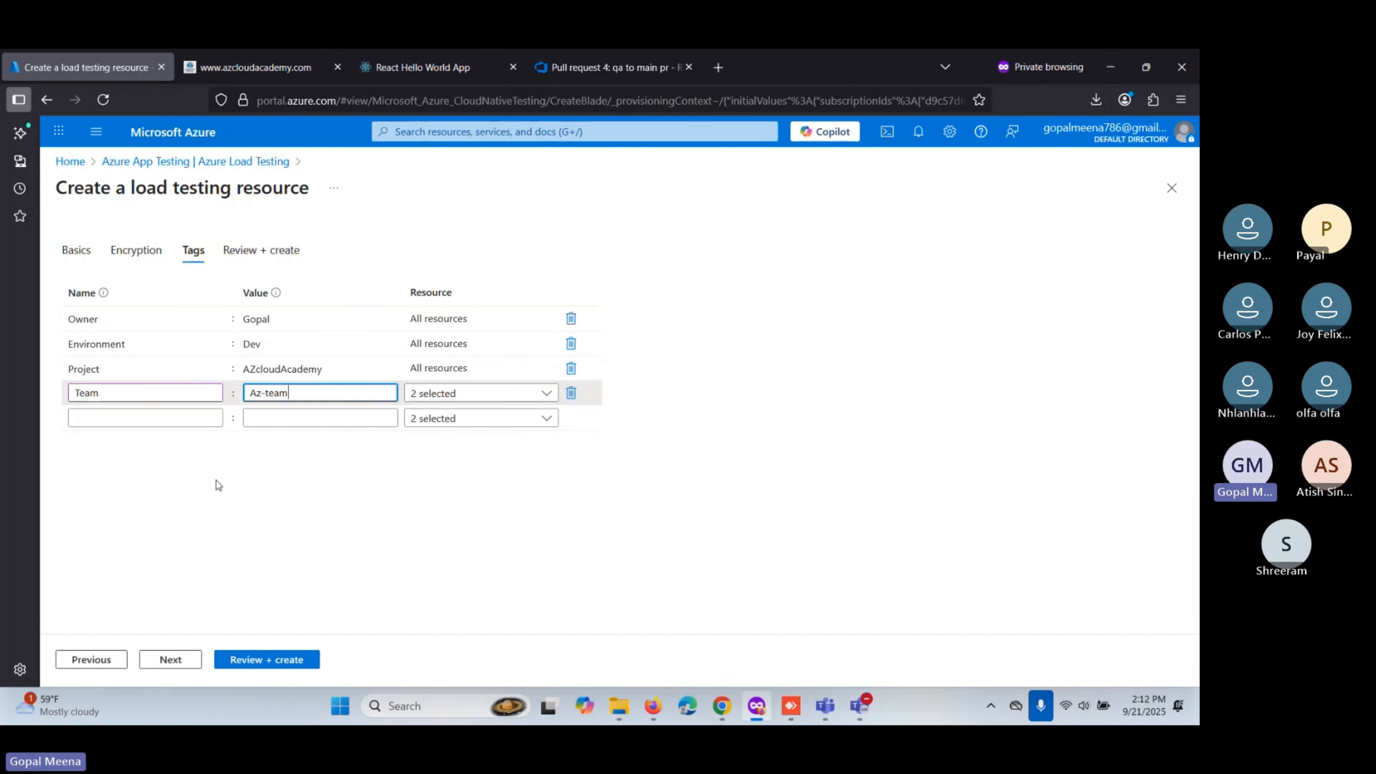
pyautogui.click(124, 419)
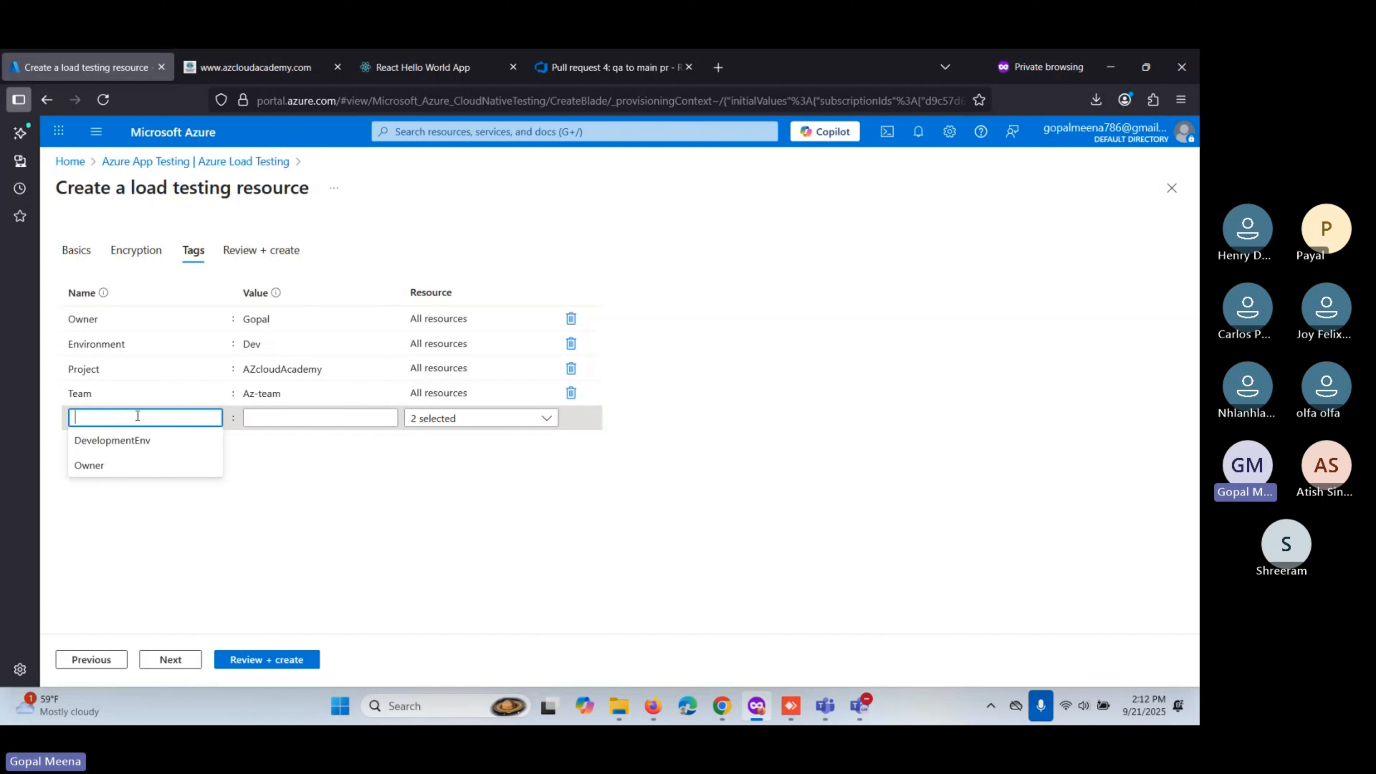
pyautogui.click(745, 339)
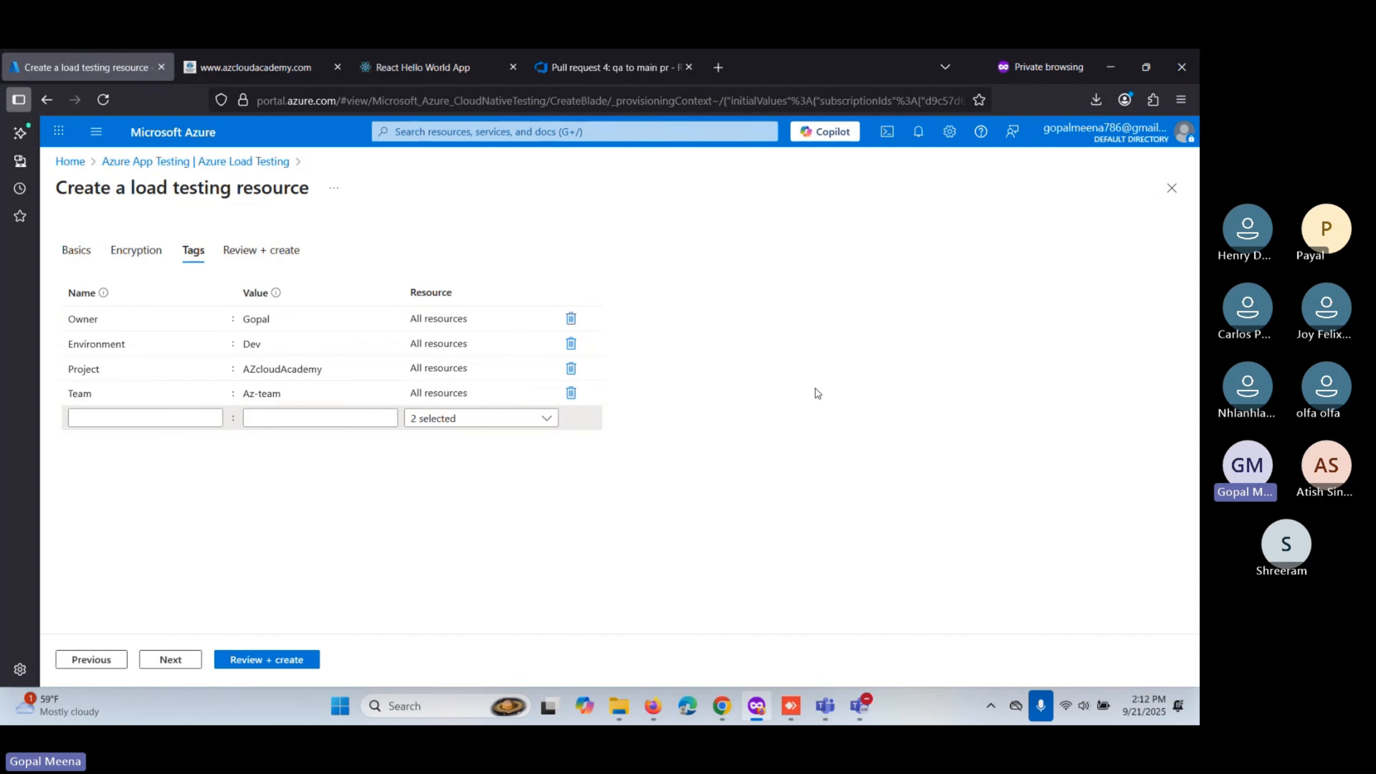
pyautogui.click(311, 319)
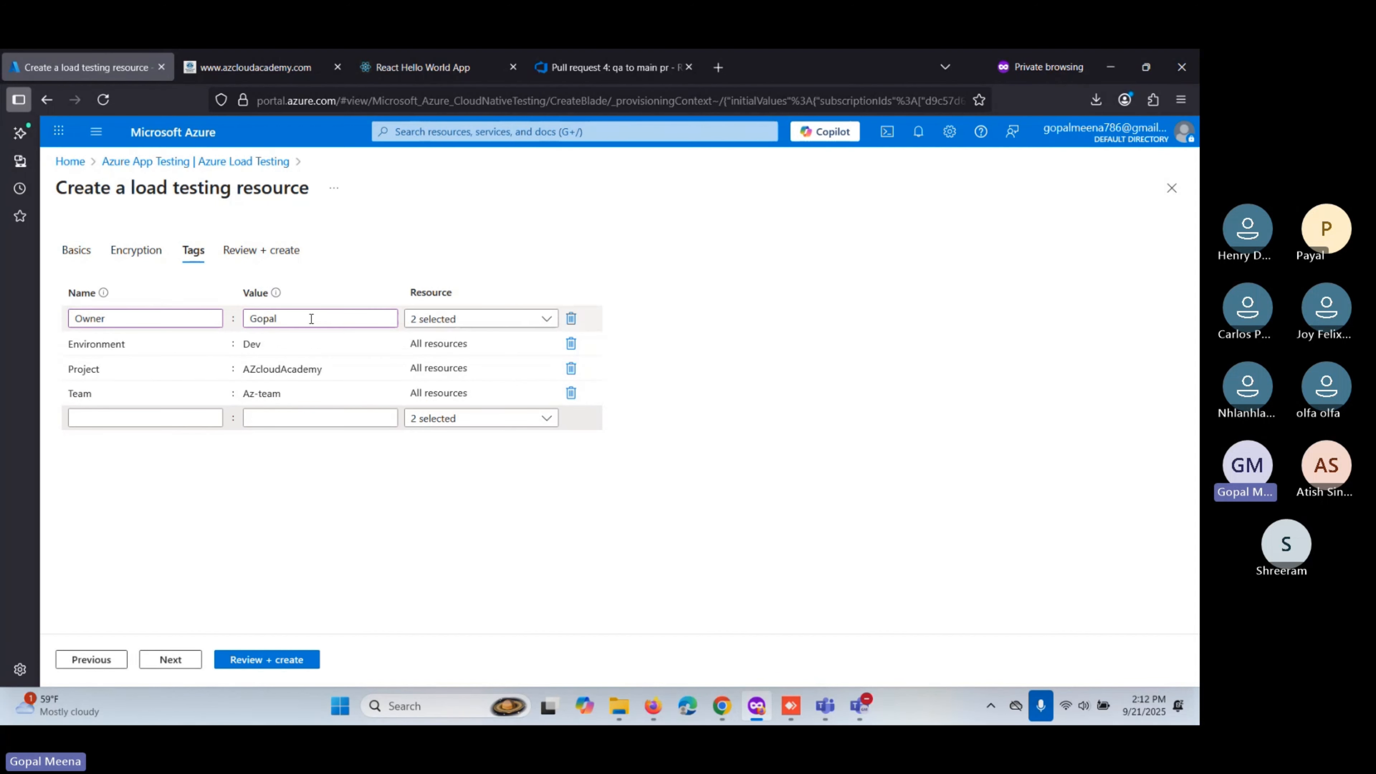
pyautogui.click(297, 346)
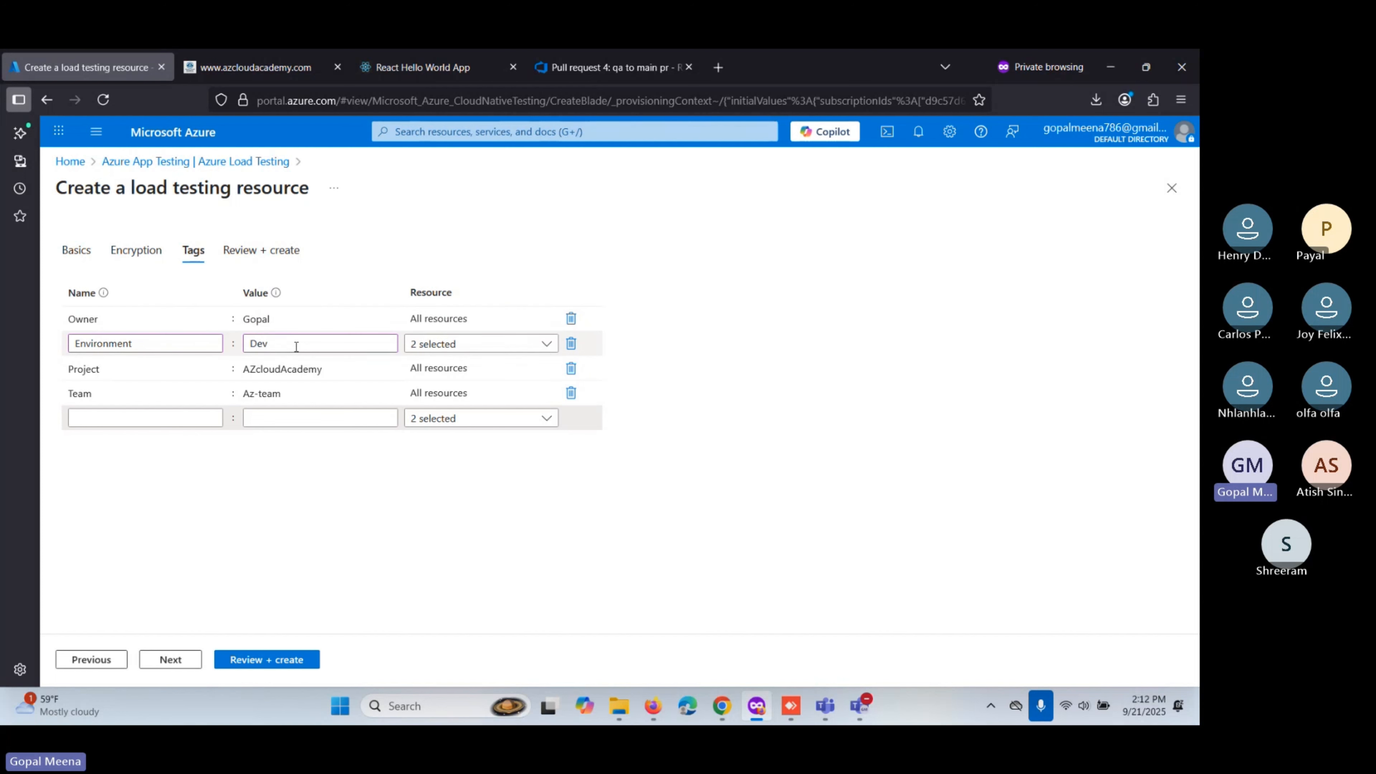
pyautogui.click(291, 370)
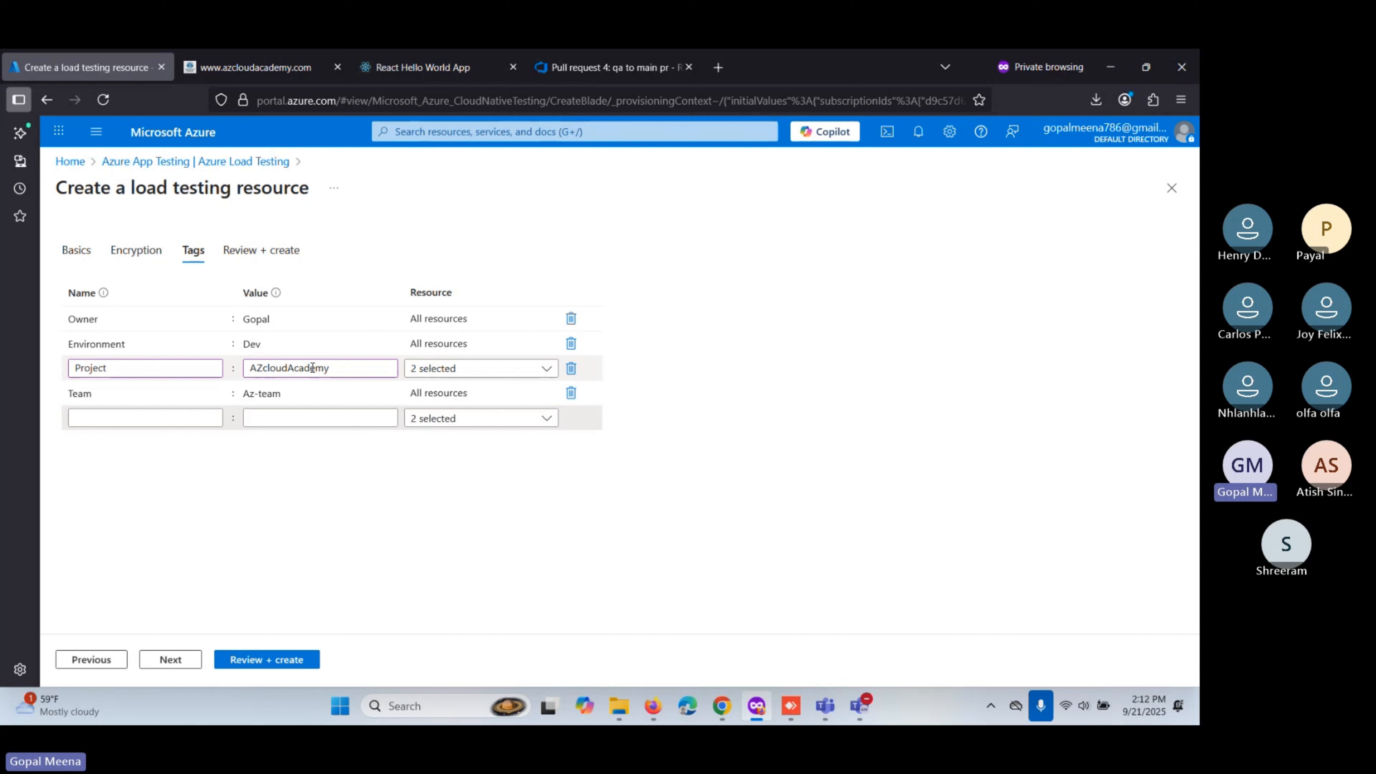
pyautogui.click(868, 337)
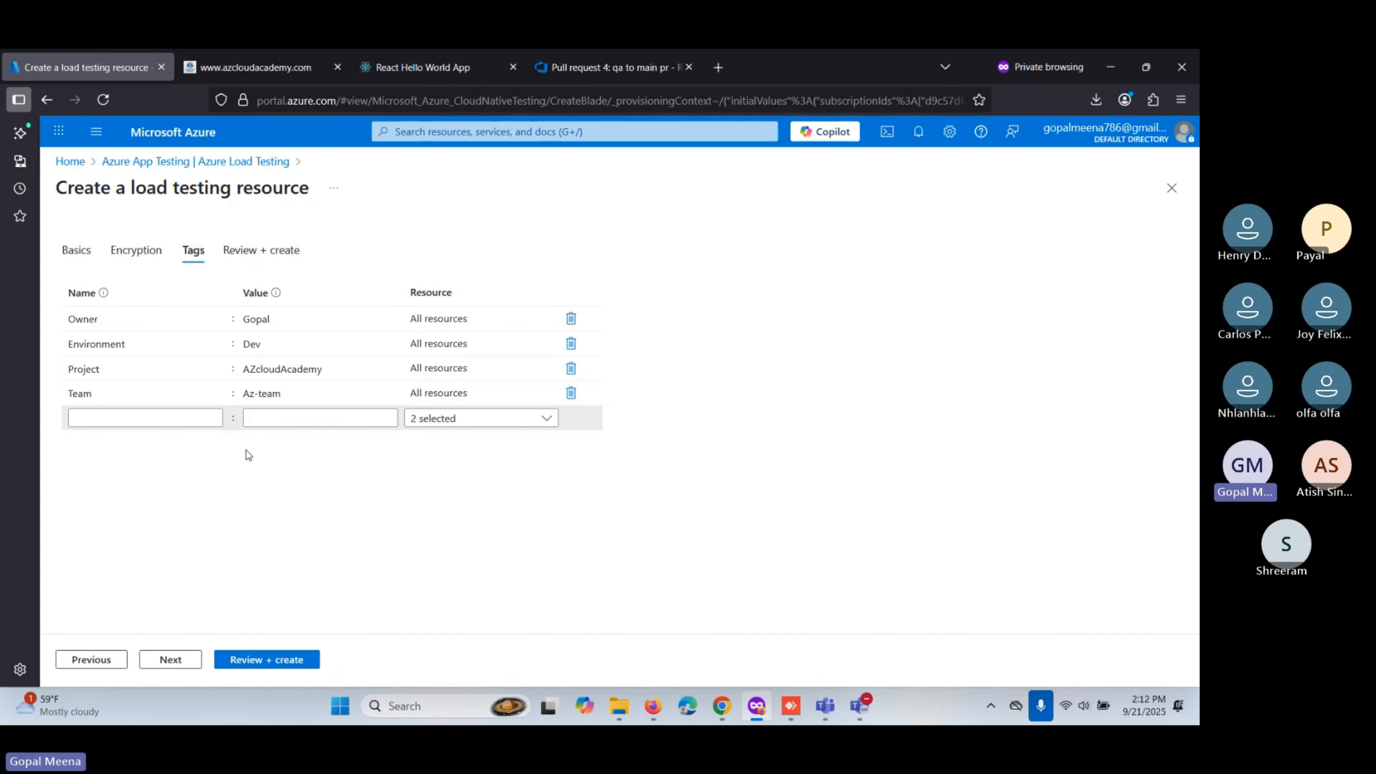
# Proceed to the final review, check the configuration summary and its validation, and create the load testing resource.
pyautogui.click(158, 661)
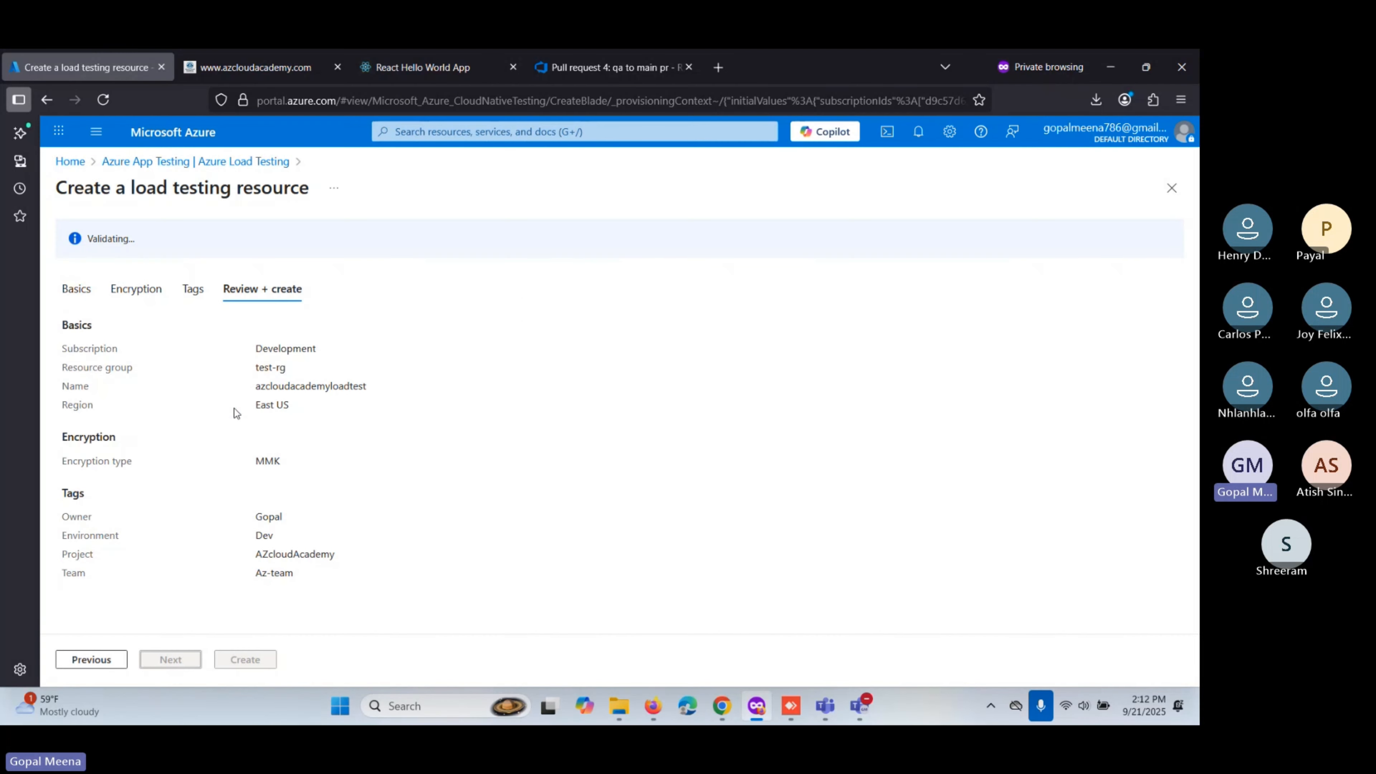
pyautogui.moveTo(62, 326); pyautogui.dragTo(91, 369)
pyautogui.click(235, 410)
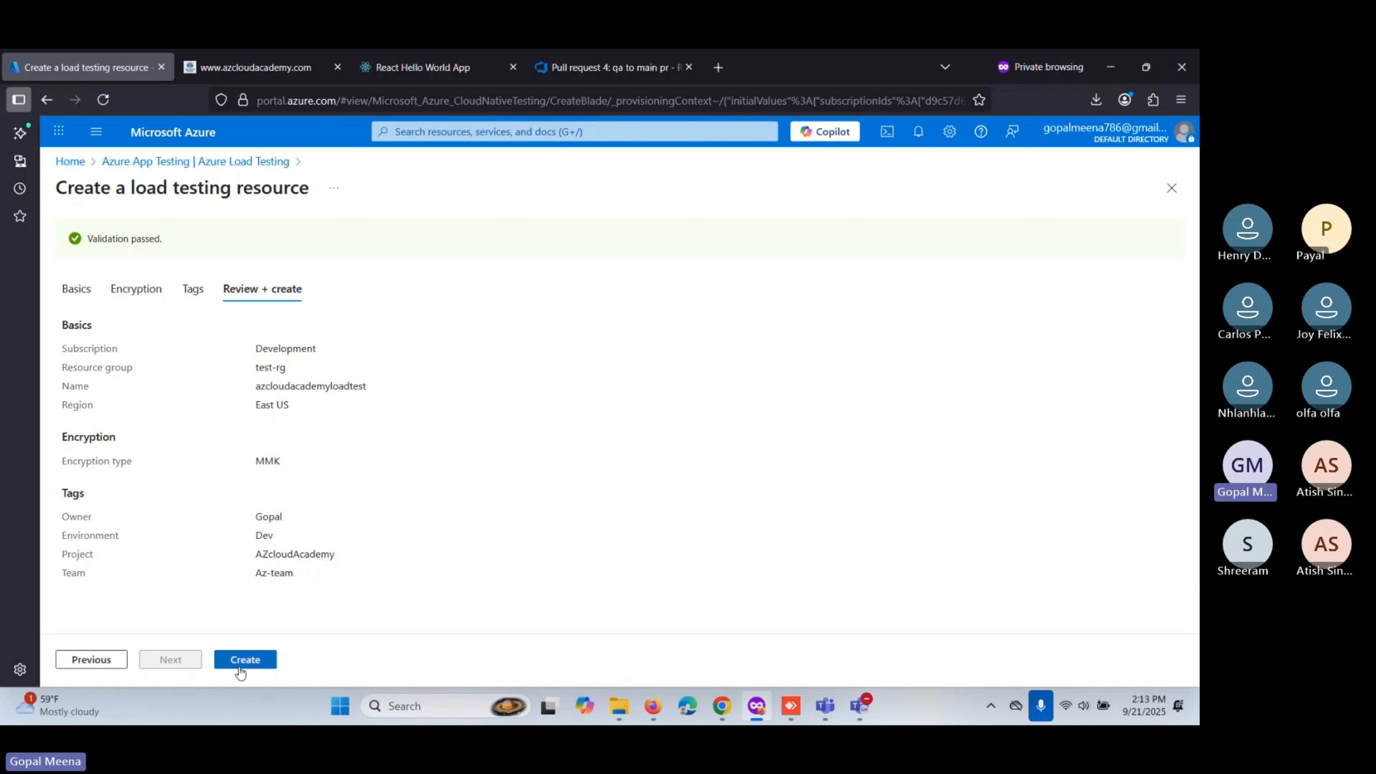
pyautogui.moveTo(85, 239); pyautogui.dragTo(168, 239)
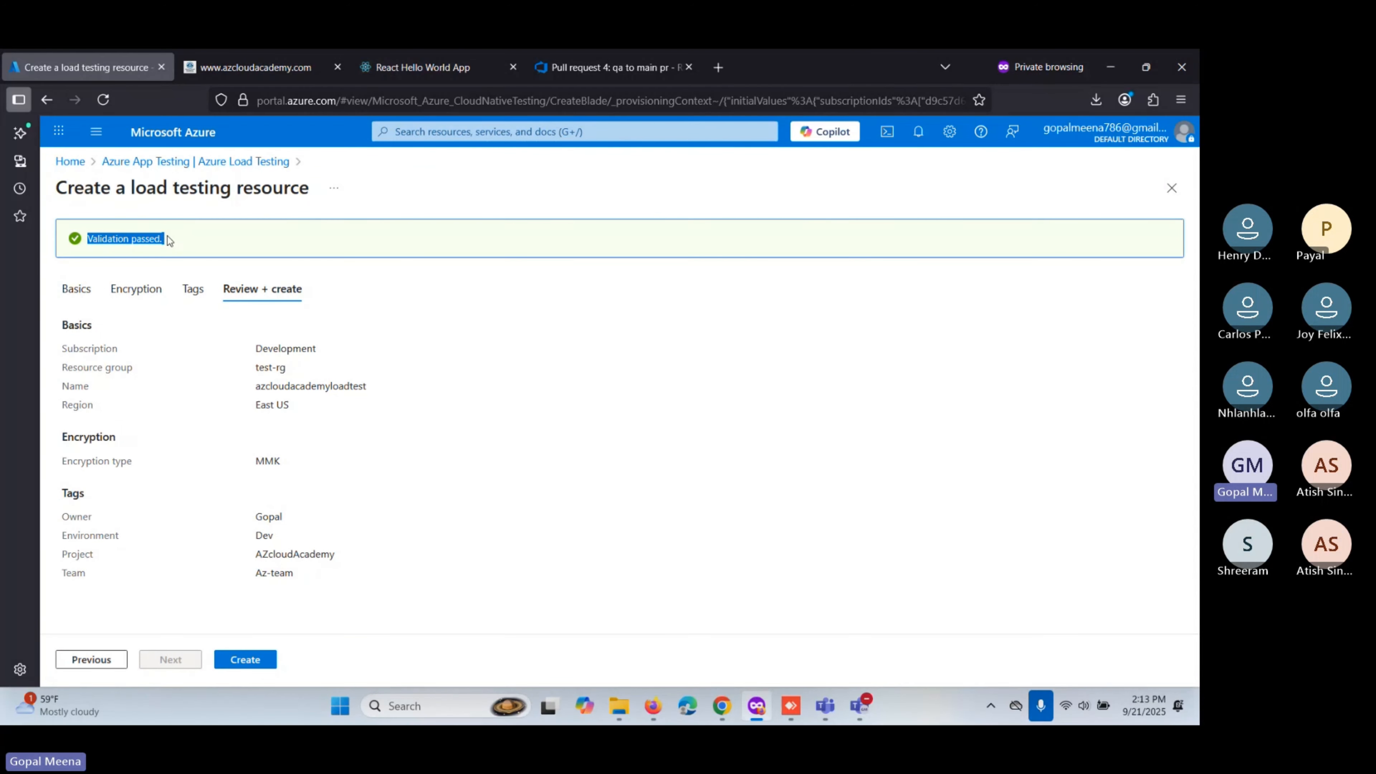
pyautogui.click(246, 658)
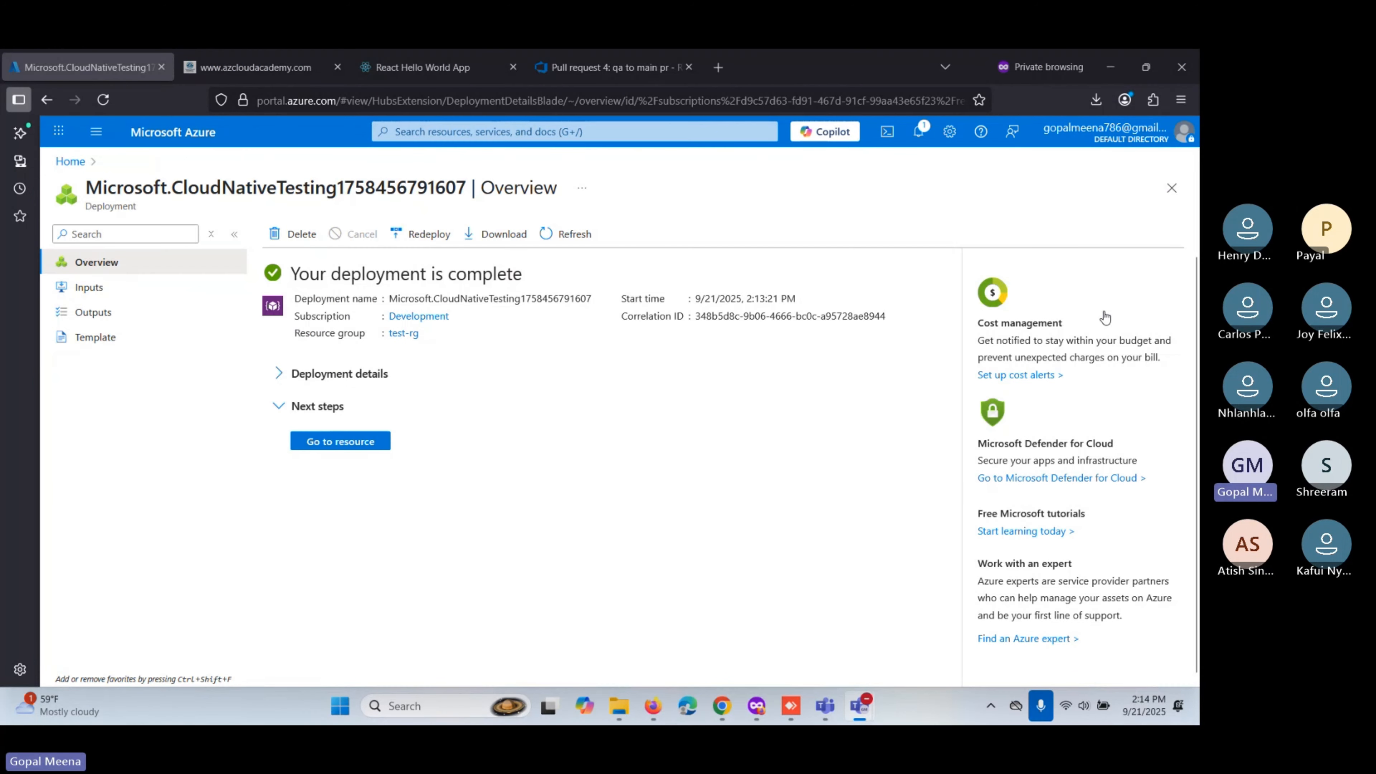
# Go to the deployed resource, return to the Azure Load Testing list and open azcloudacademyloadtest from it.
pyautogui.click(340, 442)
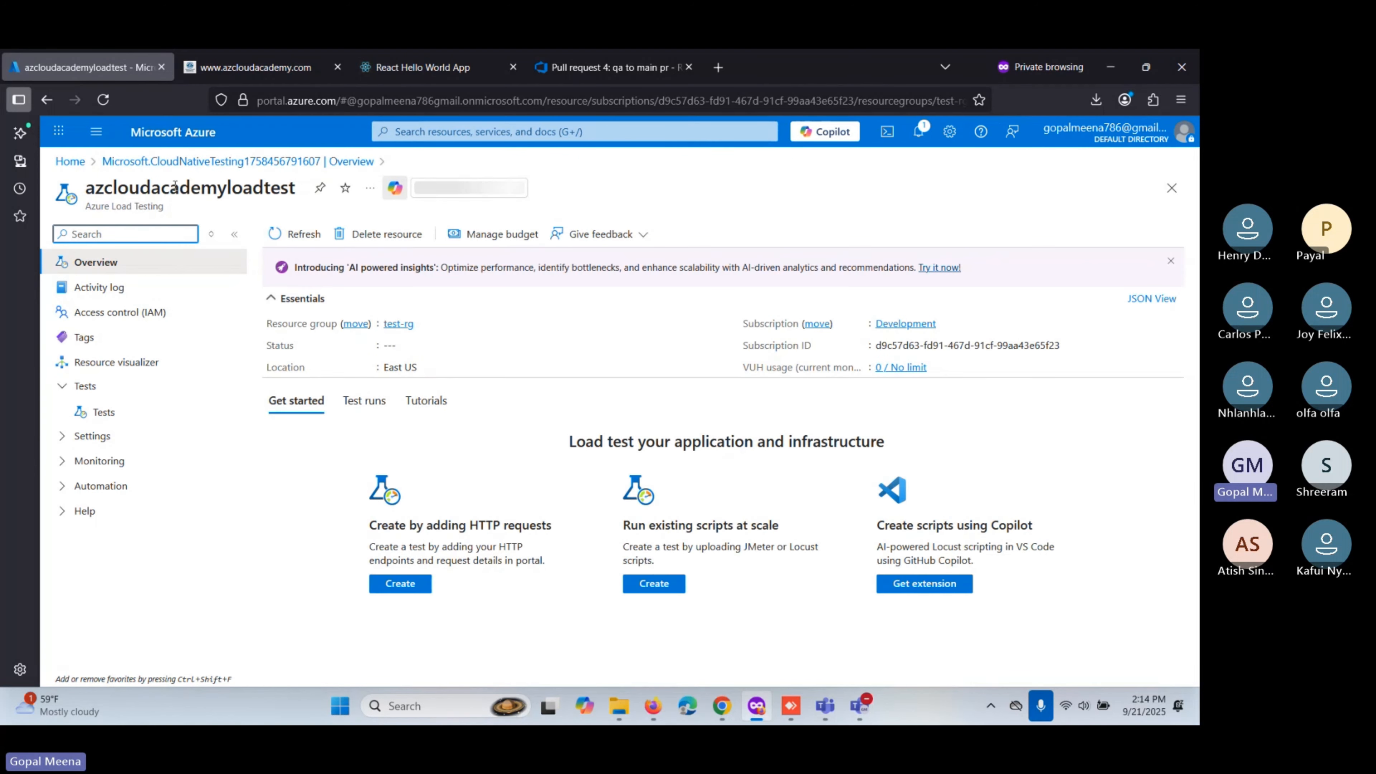
pyautogui.click(166, 139)
pyautogui.click(330, 239)
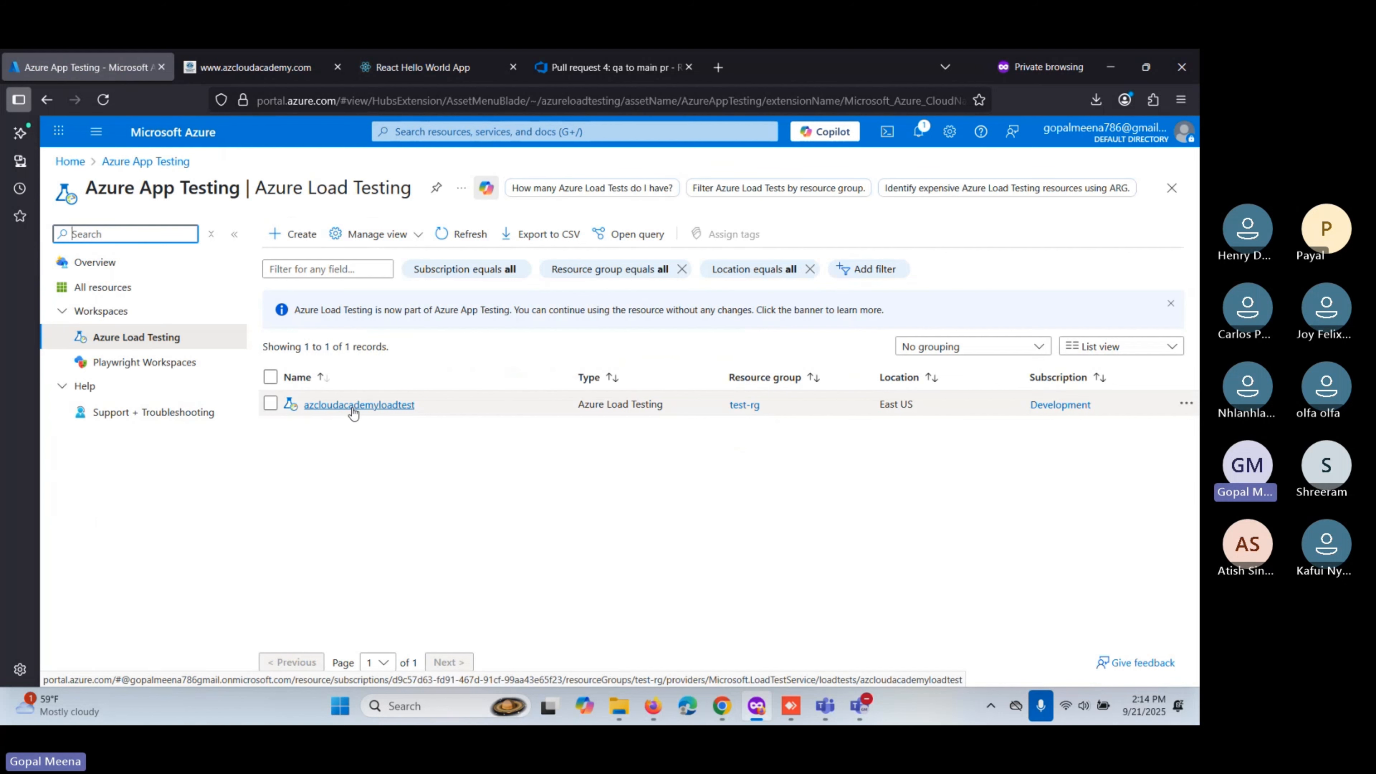
pyautogui.click(382, 405)
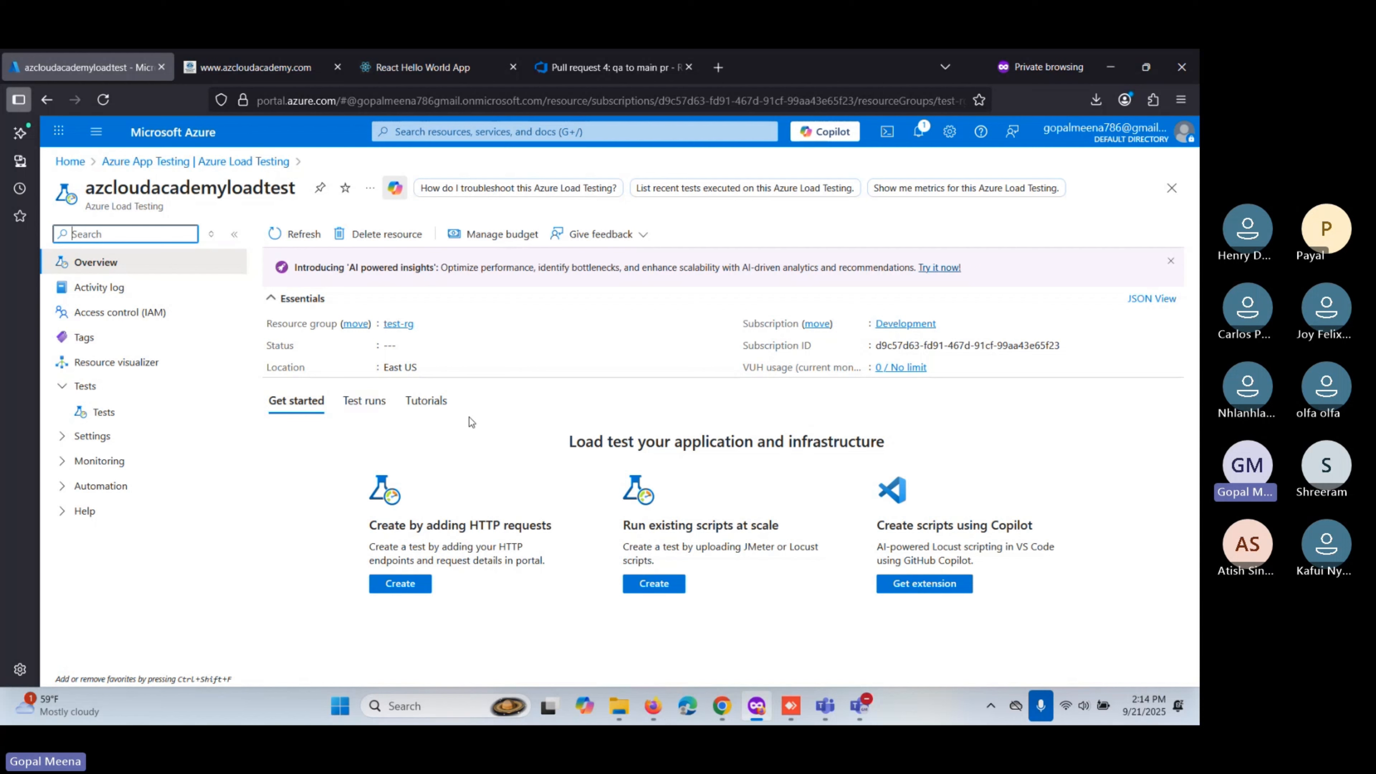
pyautogui.moveTo(364, 524); pyautogui.dragTo(787, 531)
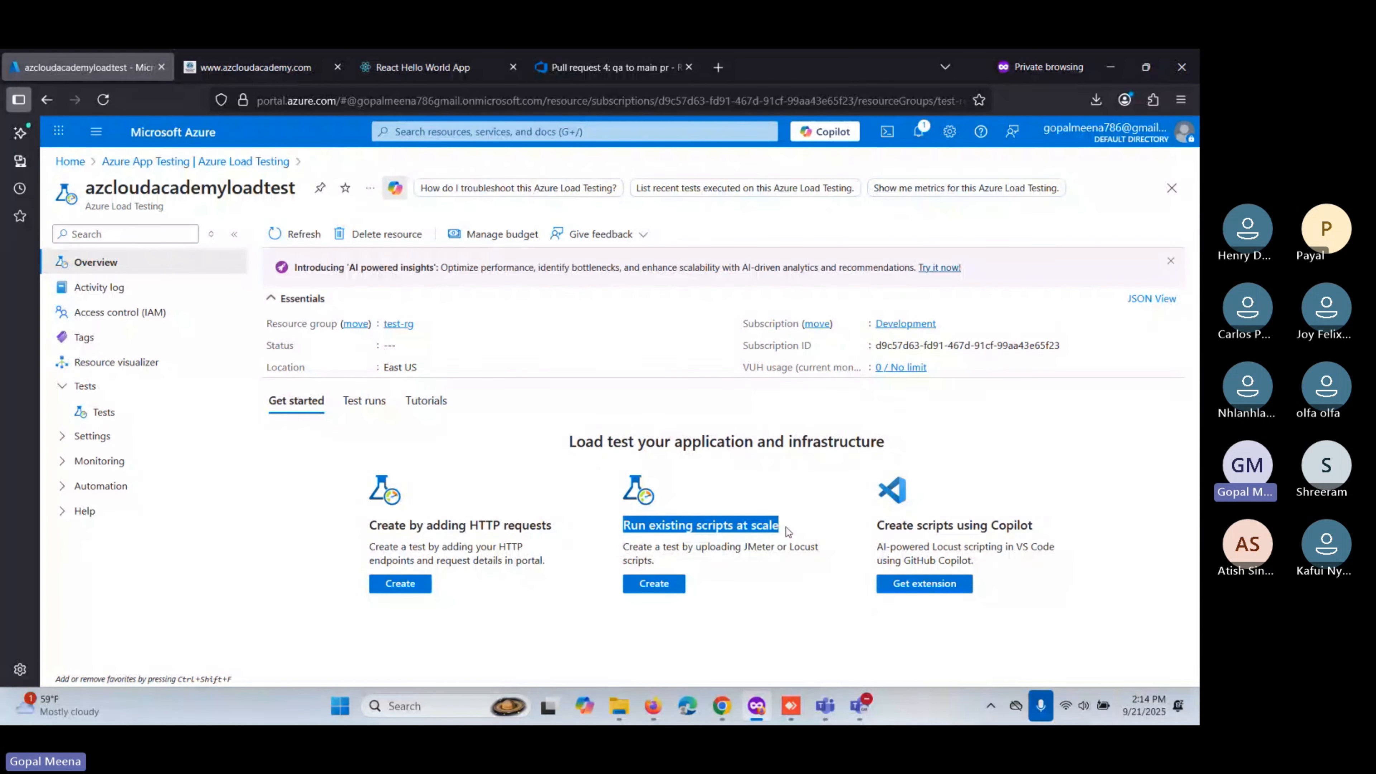
pyautogui.moveTo(874, 525); pyautogui.dragTo(1037, 530)
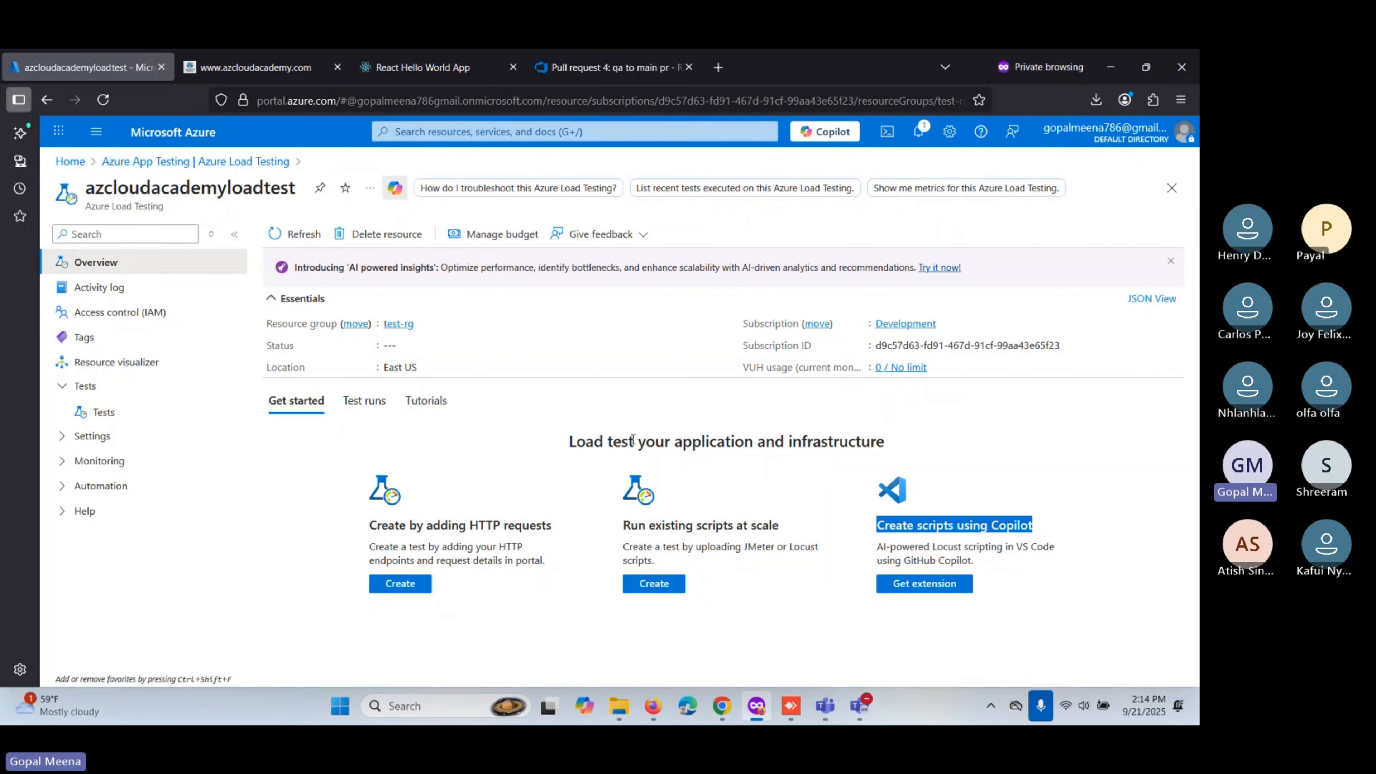
pyautogui.click(212, 60)
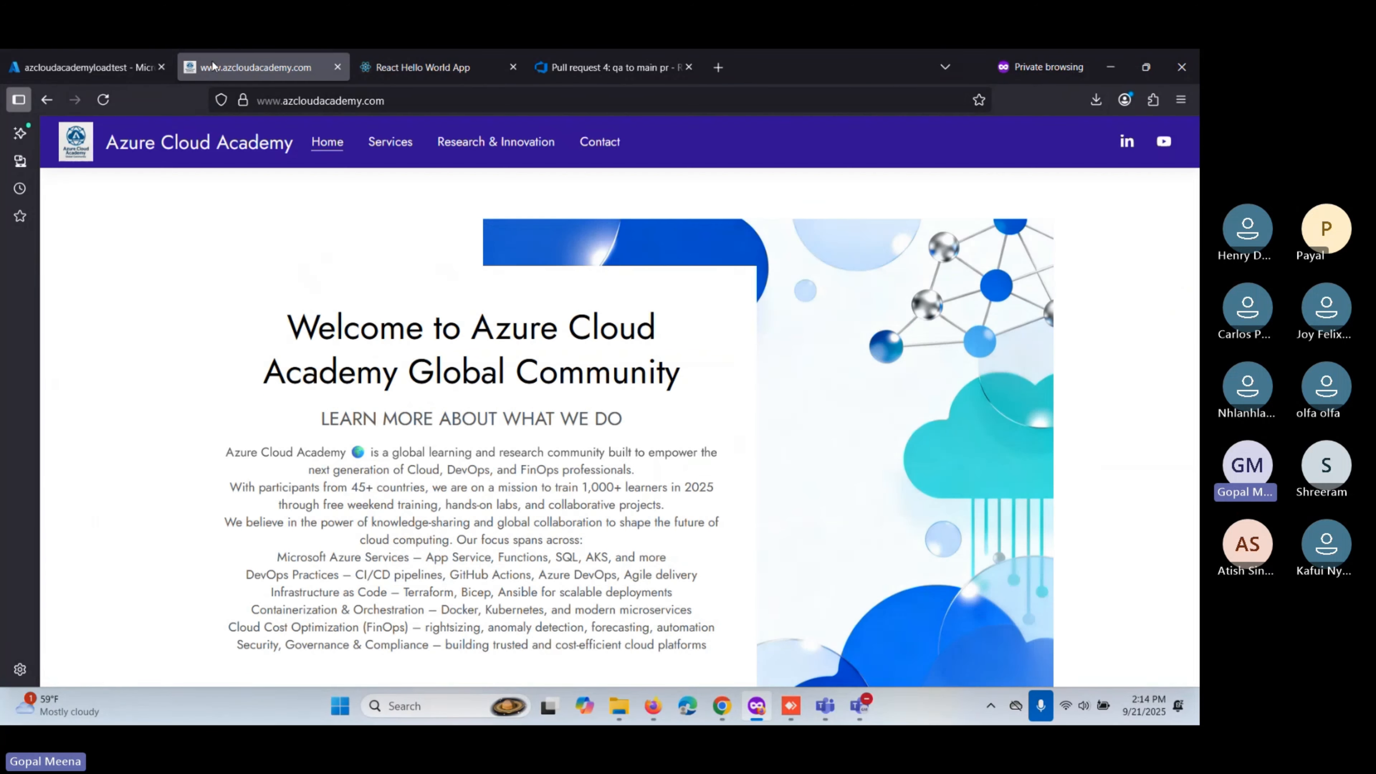
pyautogui.click(84, 63)
pyautogui.click(230, 66)
pyautogui.click(112, 77)
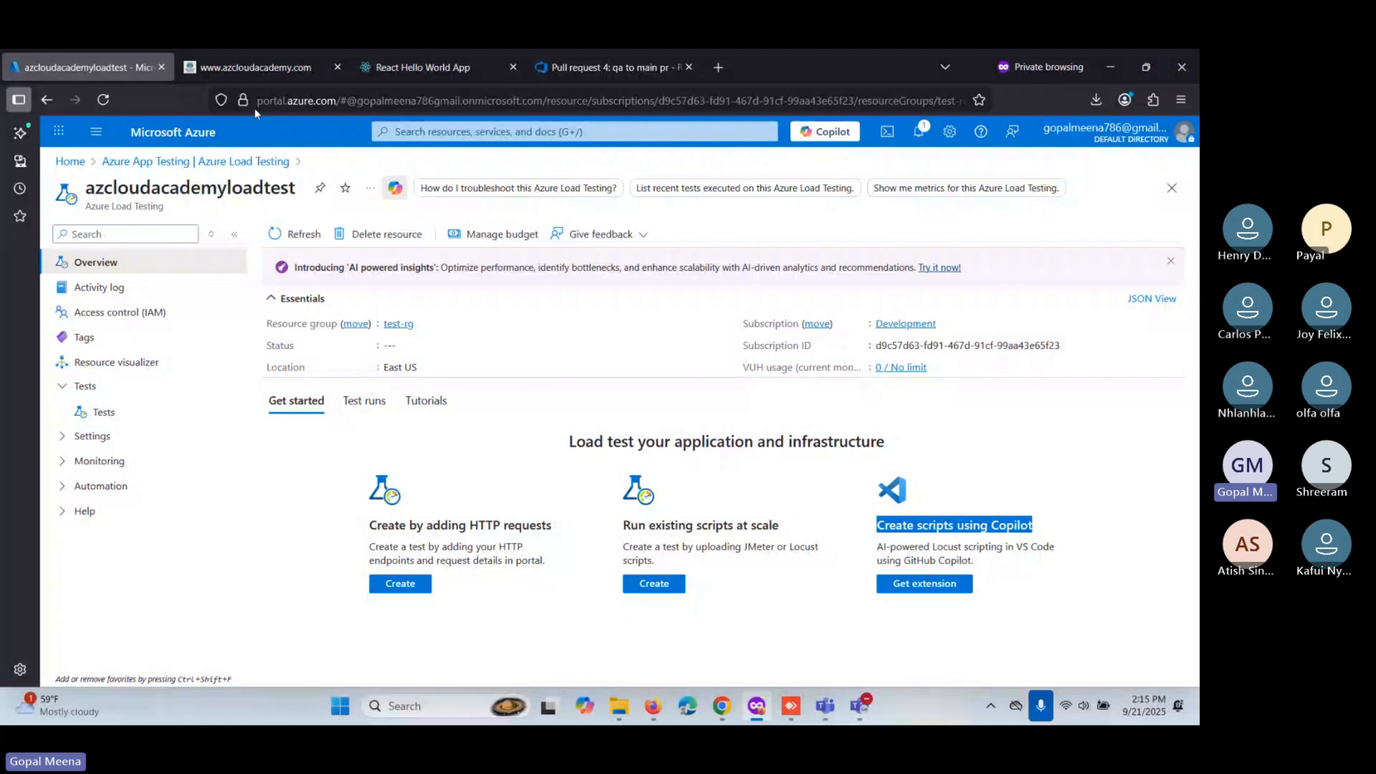
pyautogui.click(248, 65)
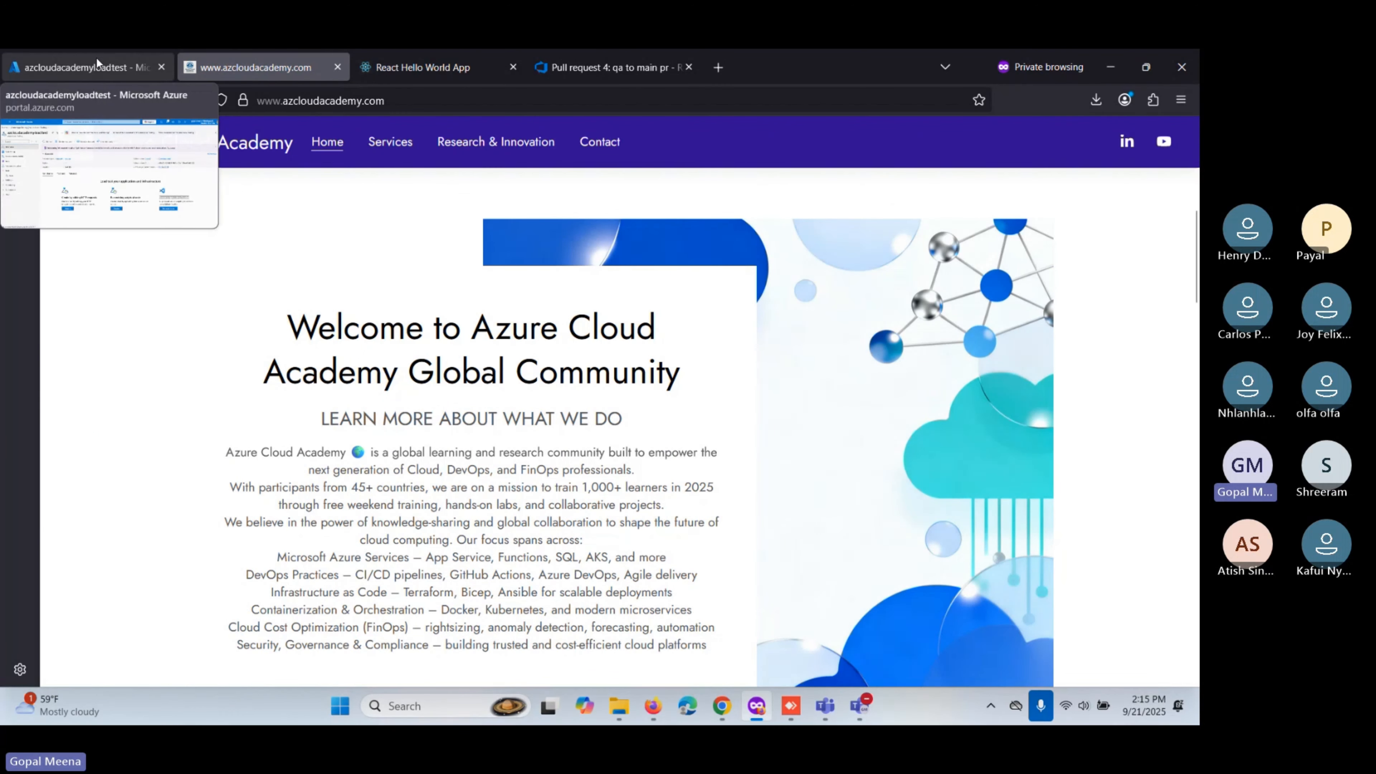
pyautogui.click(96, 66)
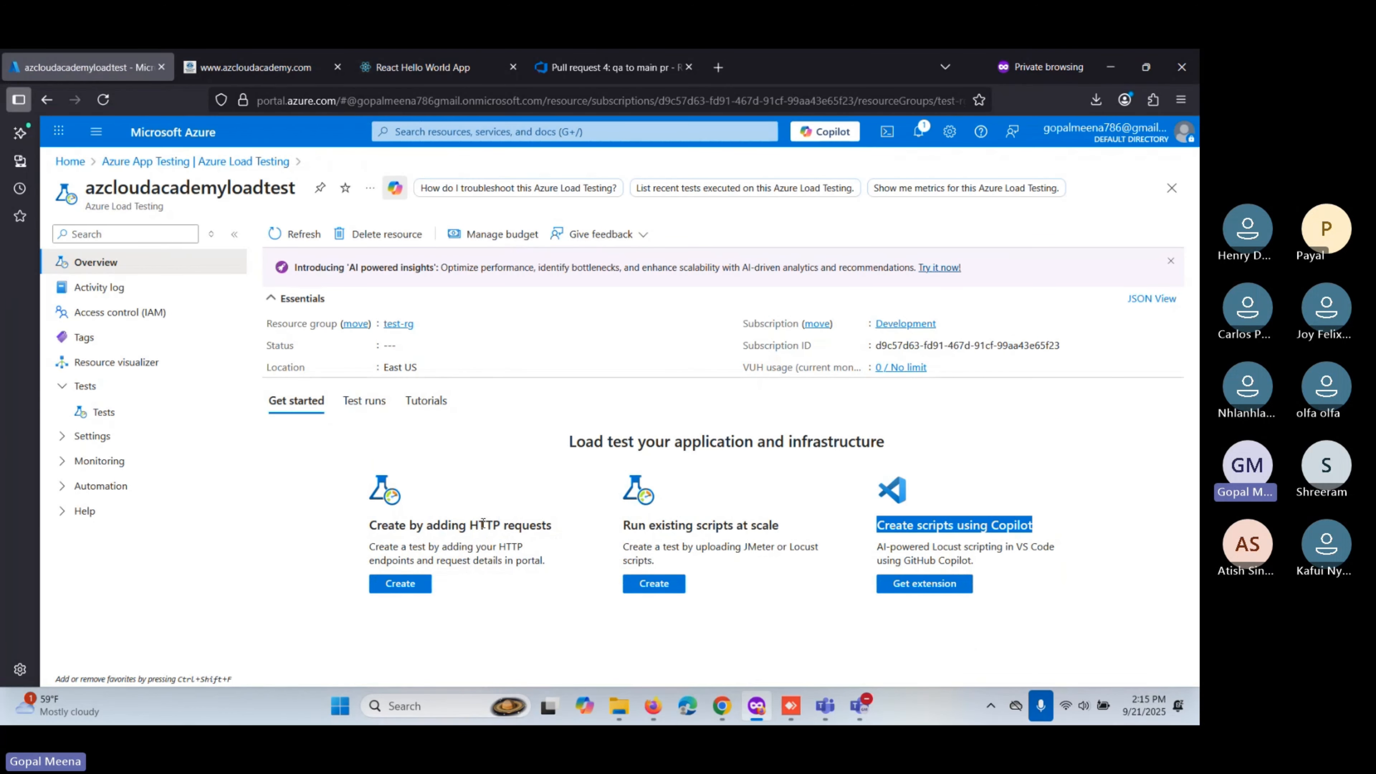
# Start creating a test by adding HTTP requests and copy azcloudacademy from the website's address for its name.
pyautogui.click(393, 586)
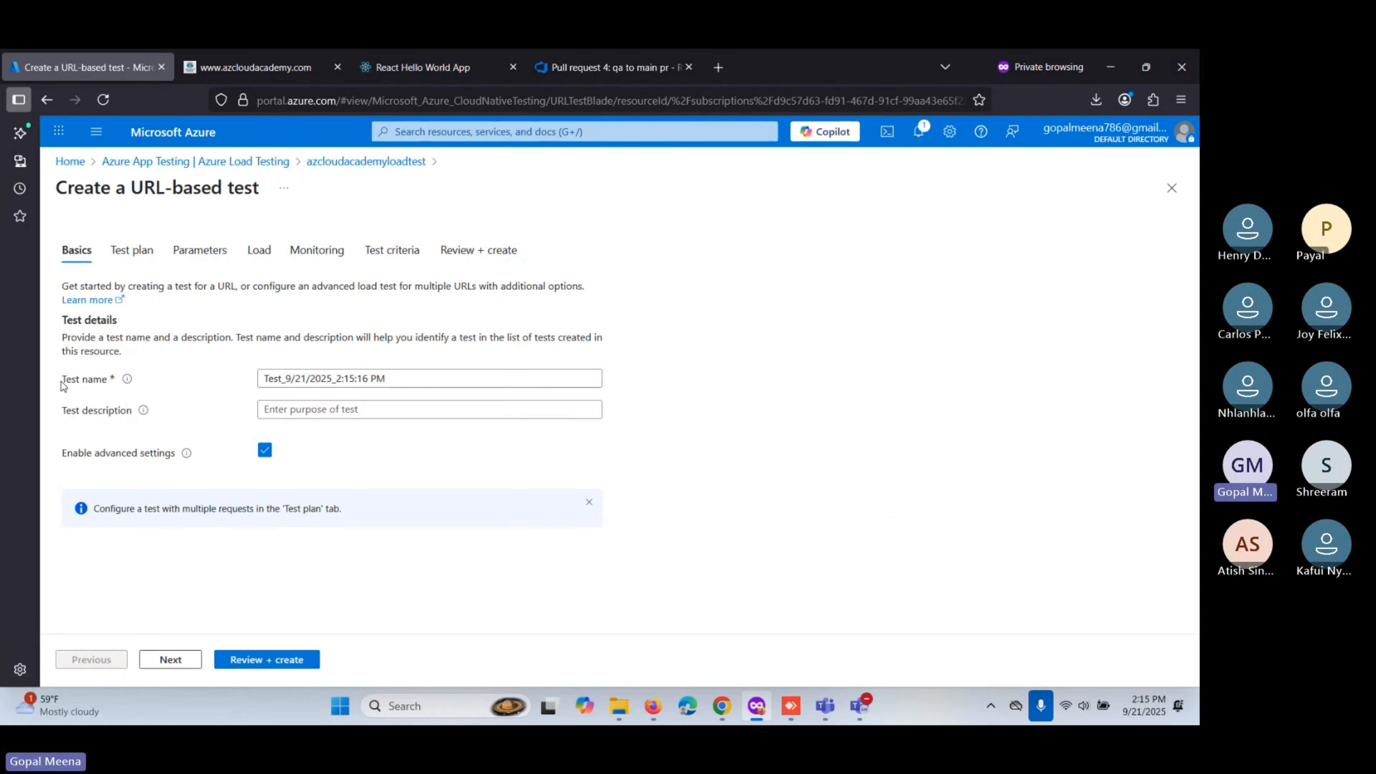
pyautogui.moveTo(395, 386); pyautogui.dragTo(262, 379)
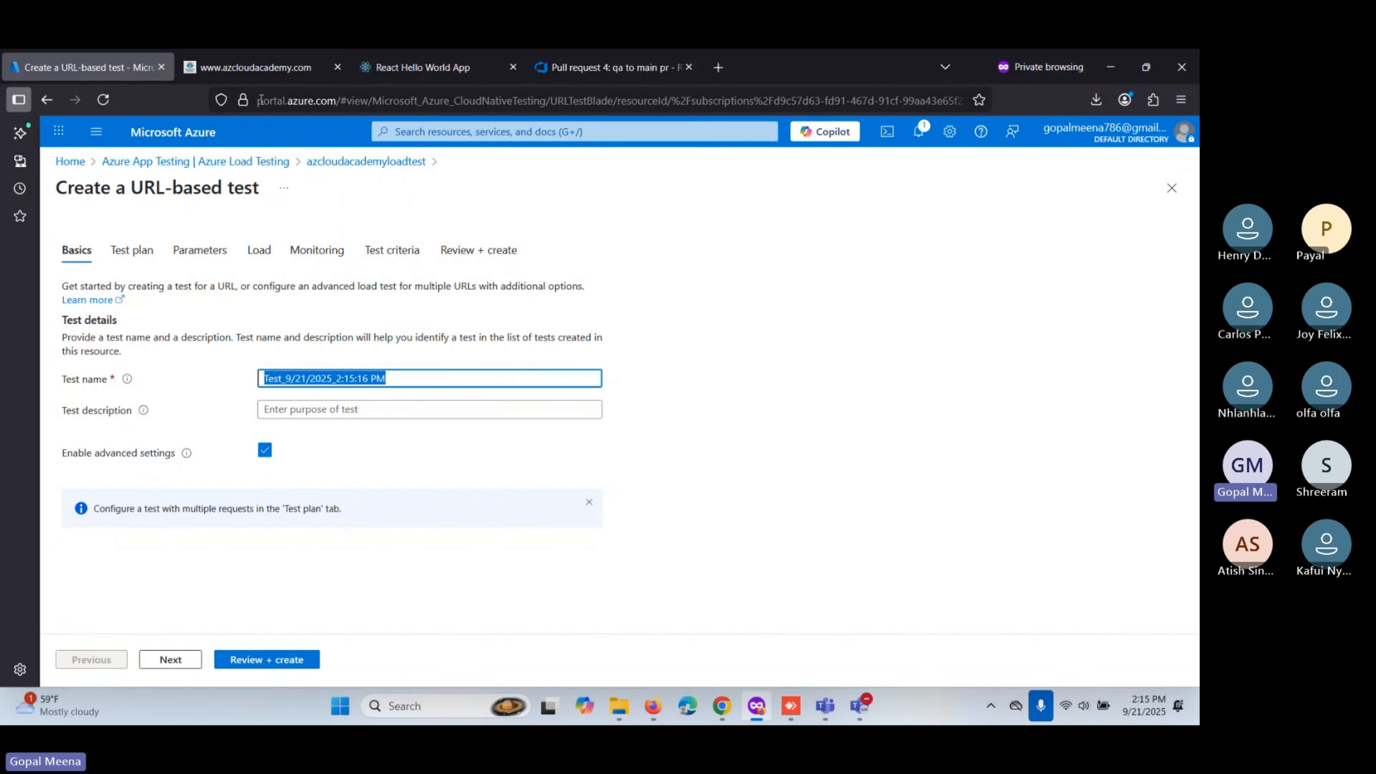
pyautogui.click(253, 78)
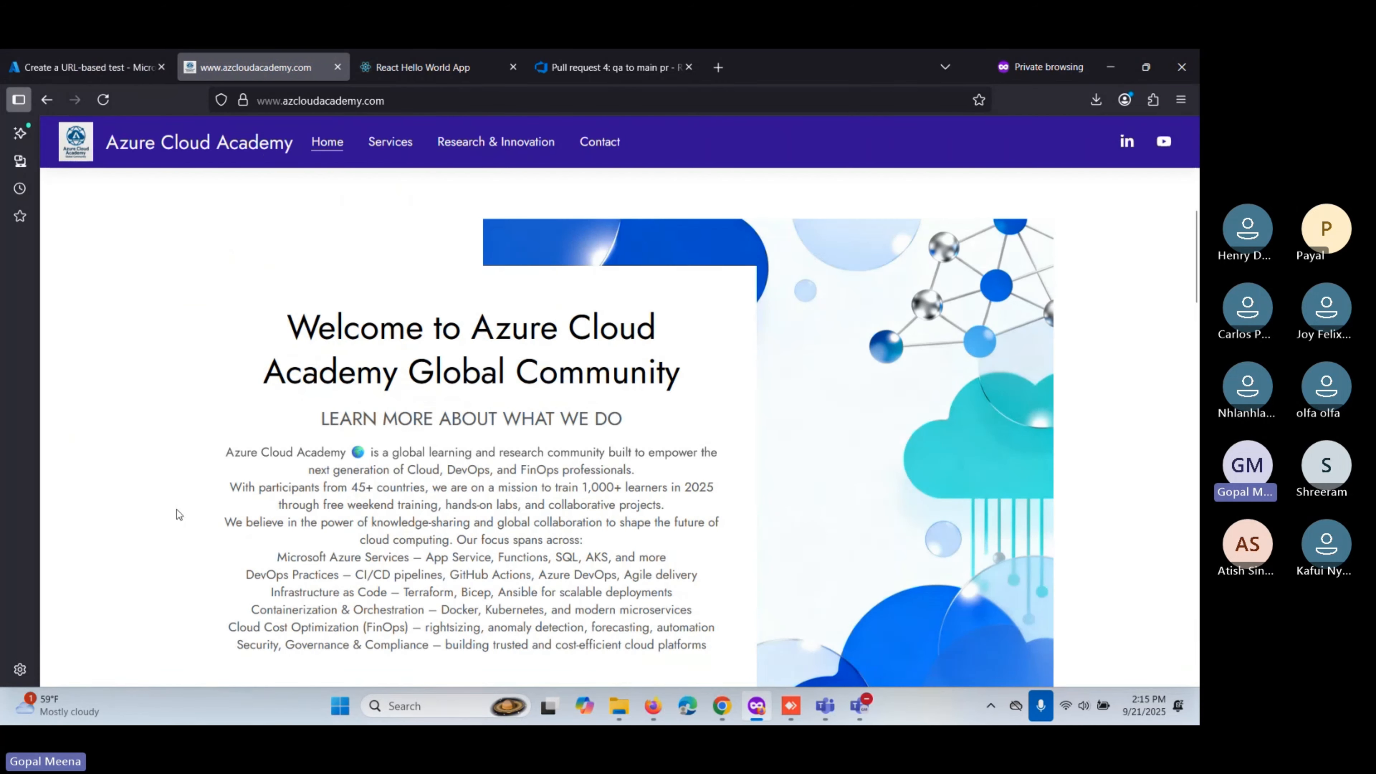
pyautogui.doubleClick(336, 103)
pyautogui.hotkey('ctrl', 'c')
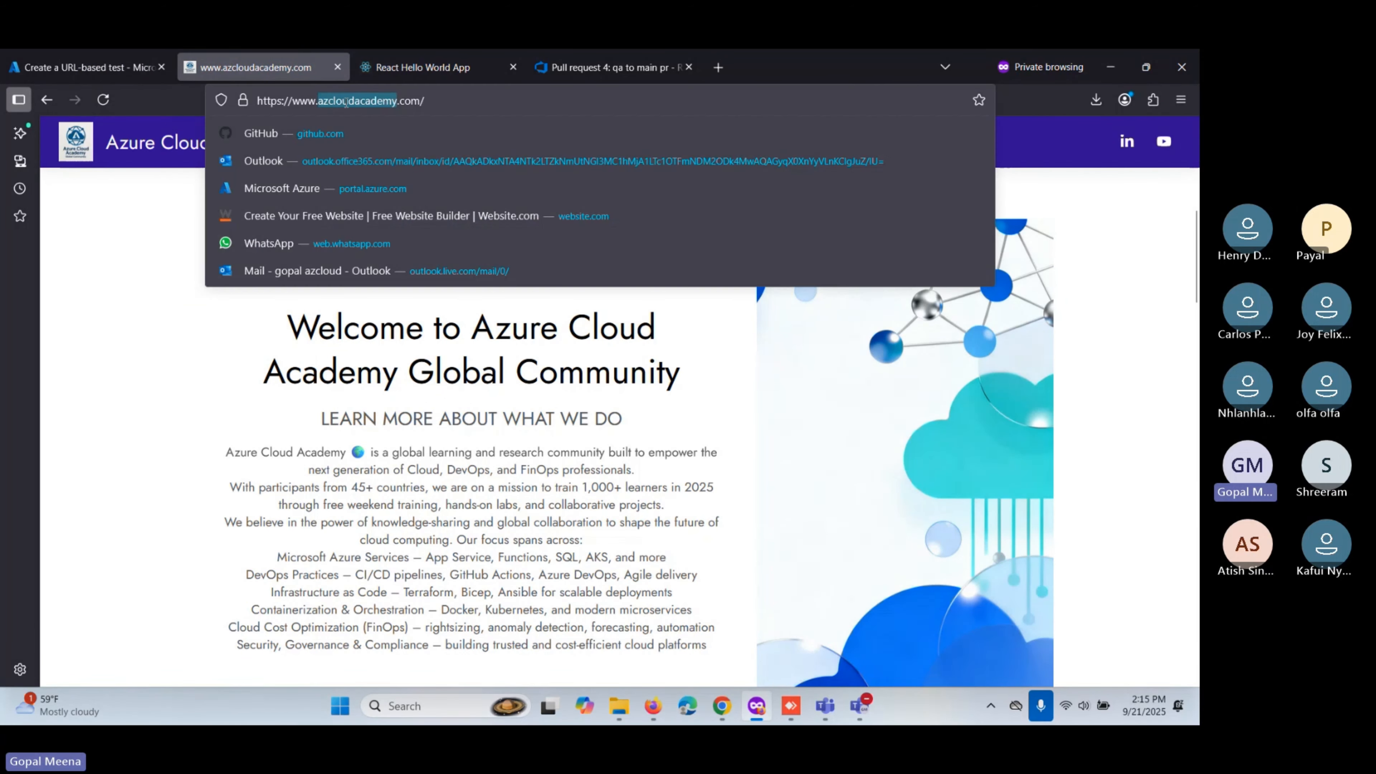
# Name the URL-based test Test_azcloudacademy, using the copied domain name in place of the default timestamp.
pyautogui.click(87, 68)
pyautogui.moveTo(406, 383); pyautogui.dragTo(288, 381)
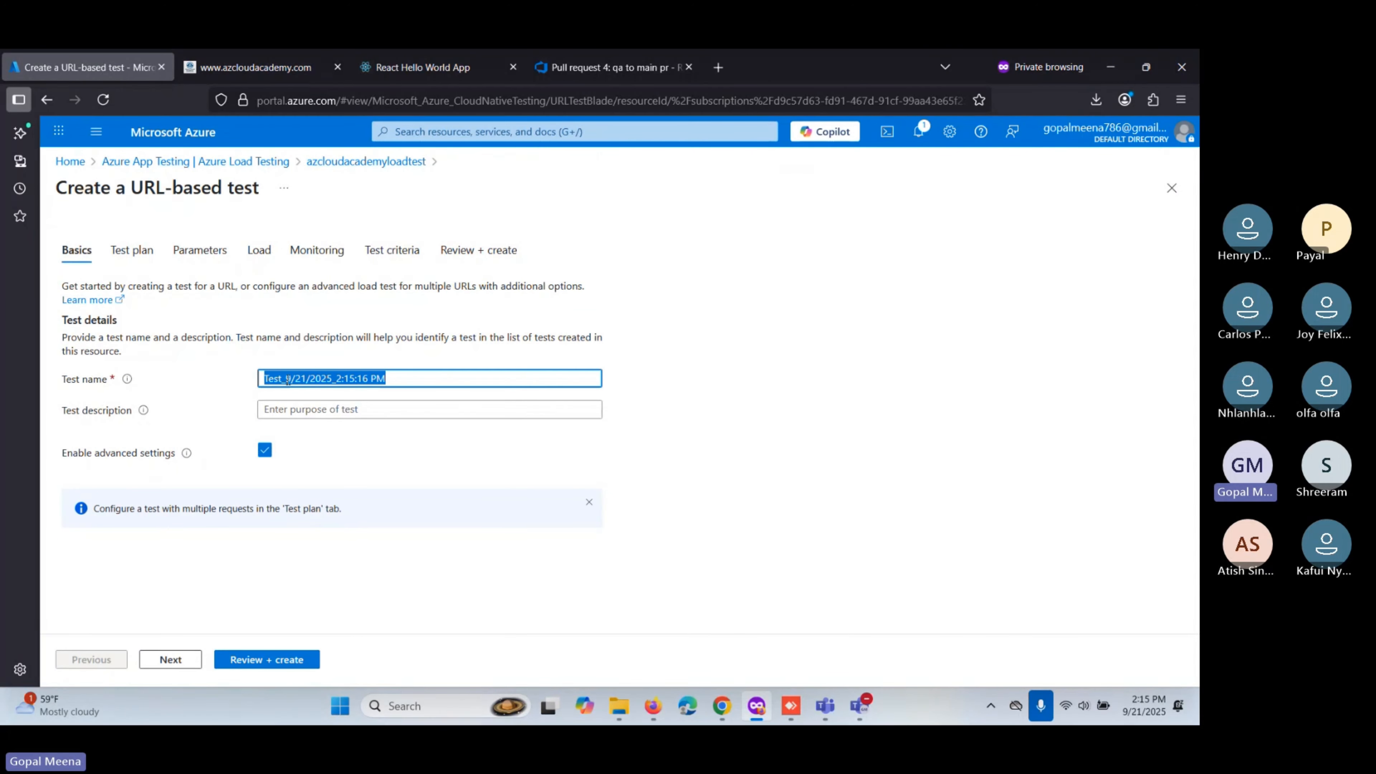
pyautogui.hotkey('shift', 'Right')
pyautogui.hotkey('shift', 'Right')
pyautogui.hotkey('shift', 'Right')
pyautogui.hotkey('shift', 'Right')
pyautogui.hotkey('shift', 'Right')
pyautogui.hotkey('ctrl', 'v')
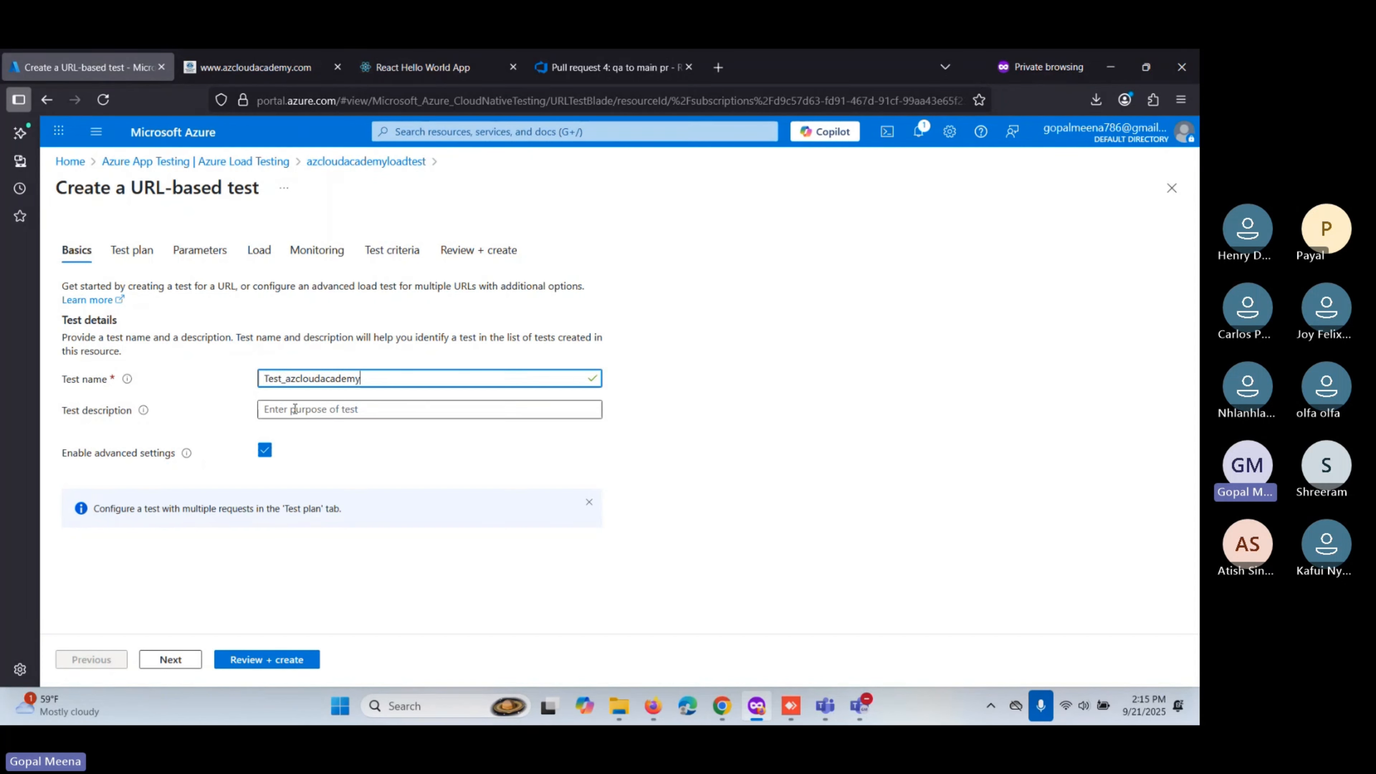
# Paste the copied domain name as the test description and continue to the test plan.
pyautogui.moveTo(135, 411)
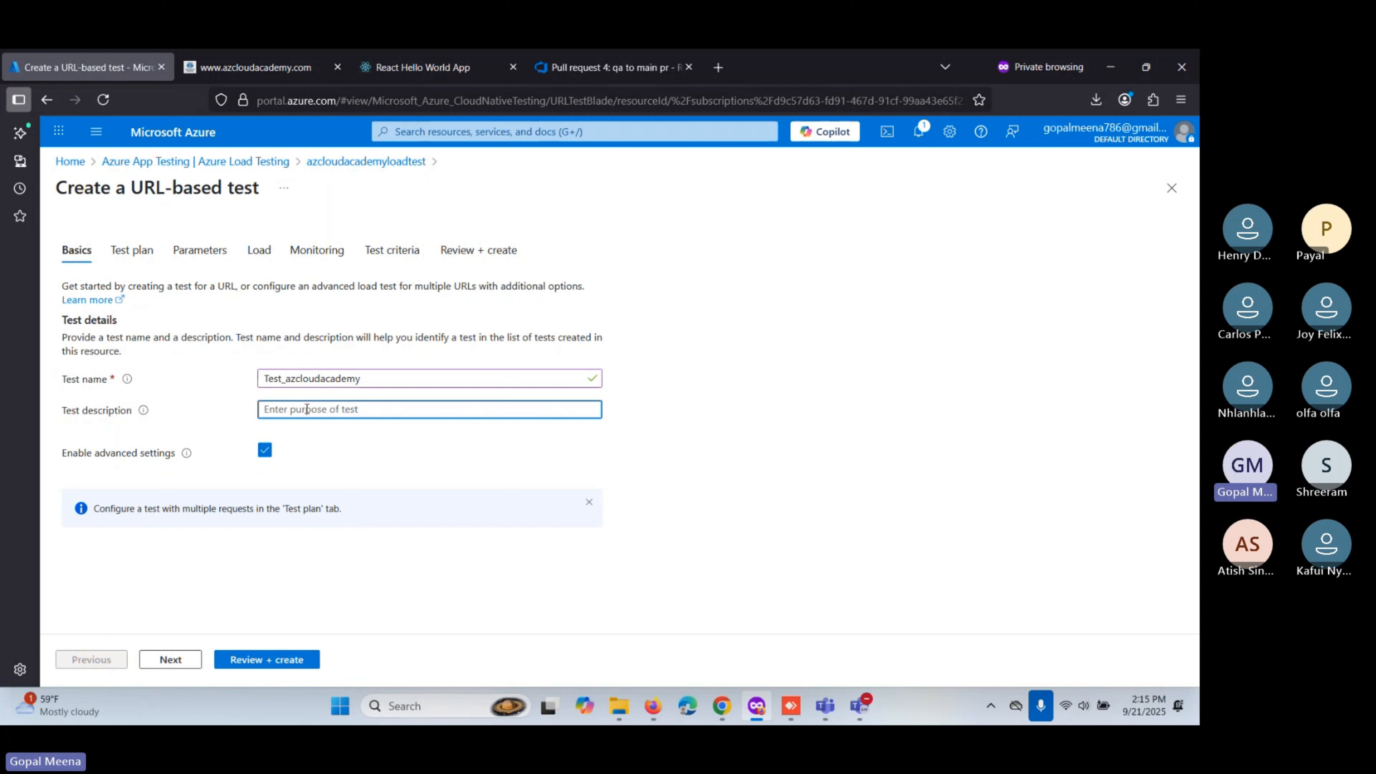
pyautogui.hotkey('ctrl', 'v')
pyautogui.click(180, 657)
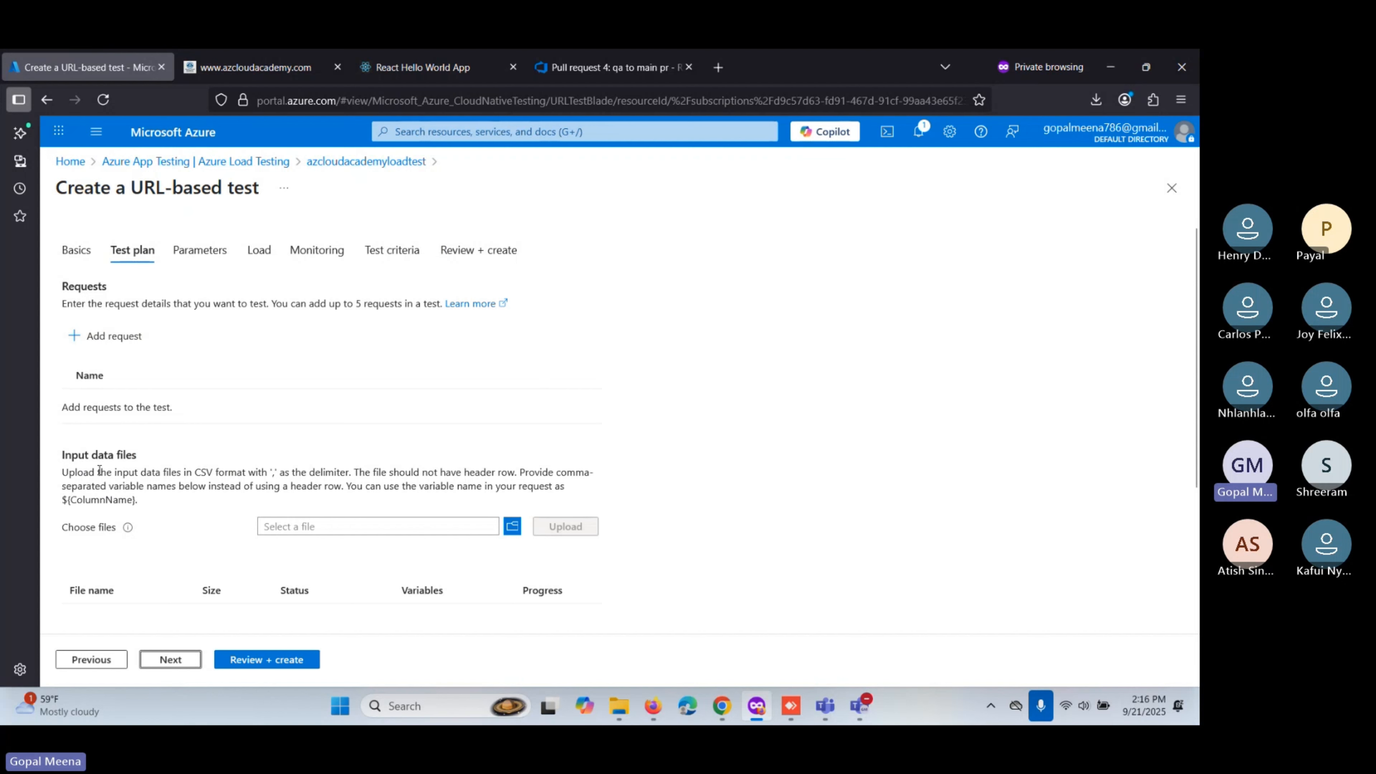
pyautogui.scroll(-2, 160, 453)
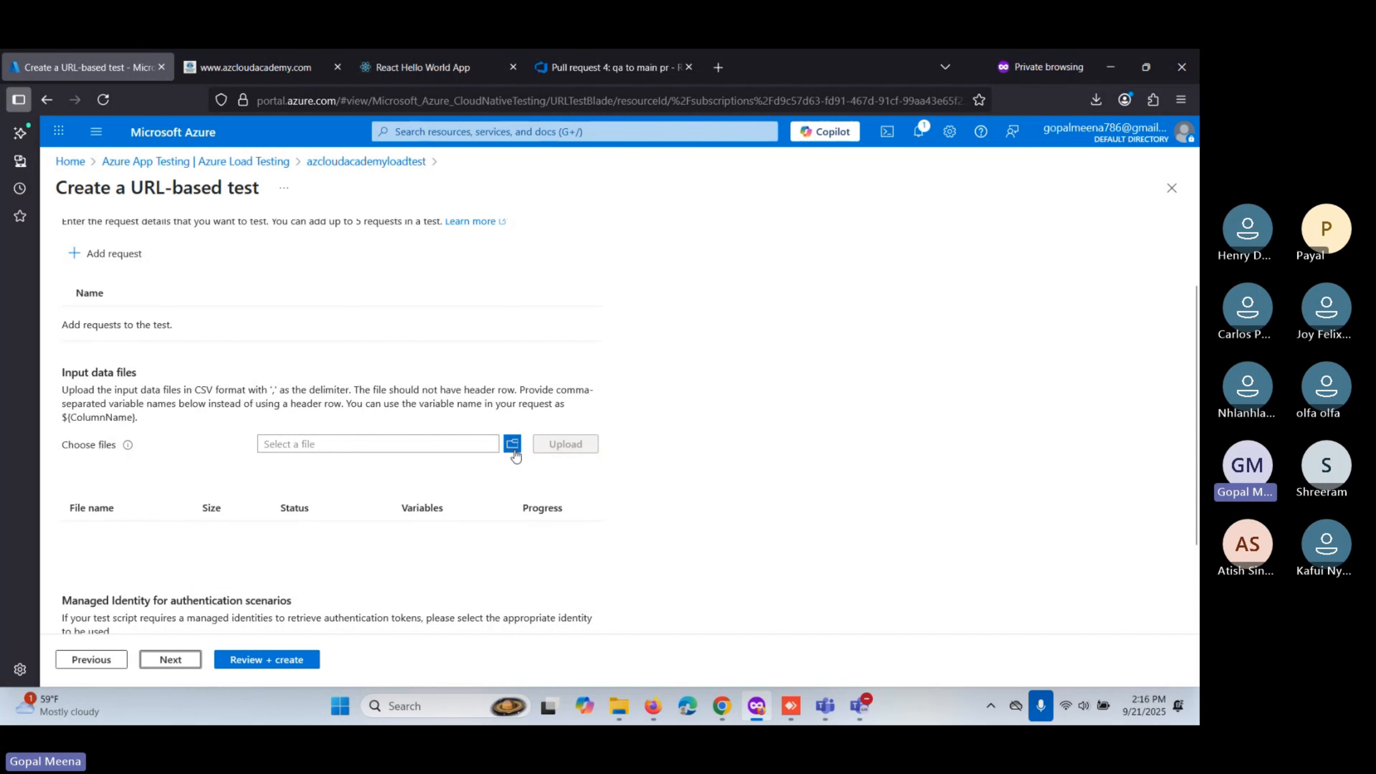
pyautogui.scroll(2, 169, 371)
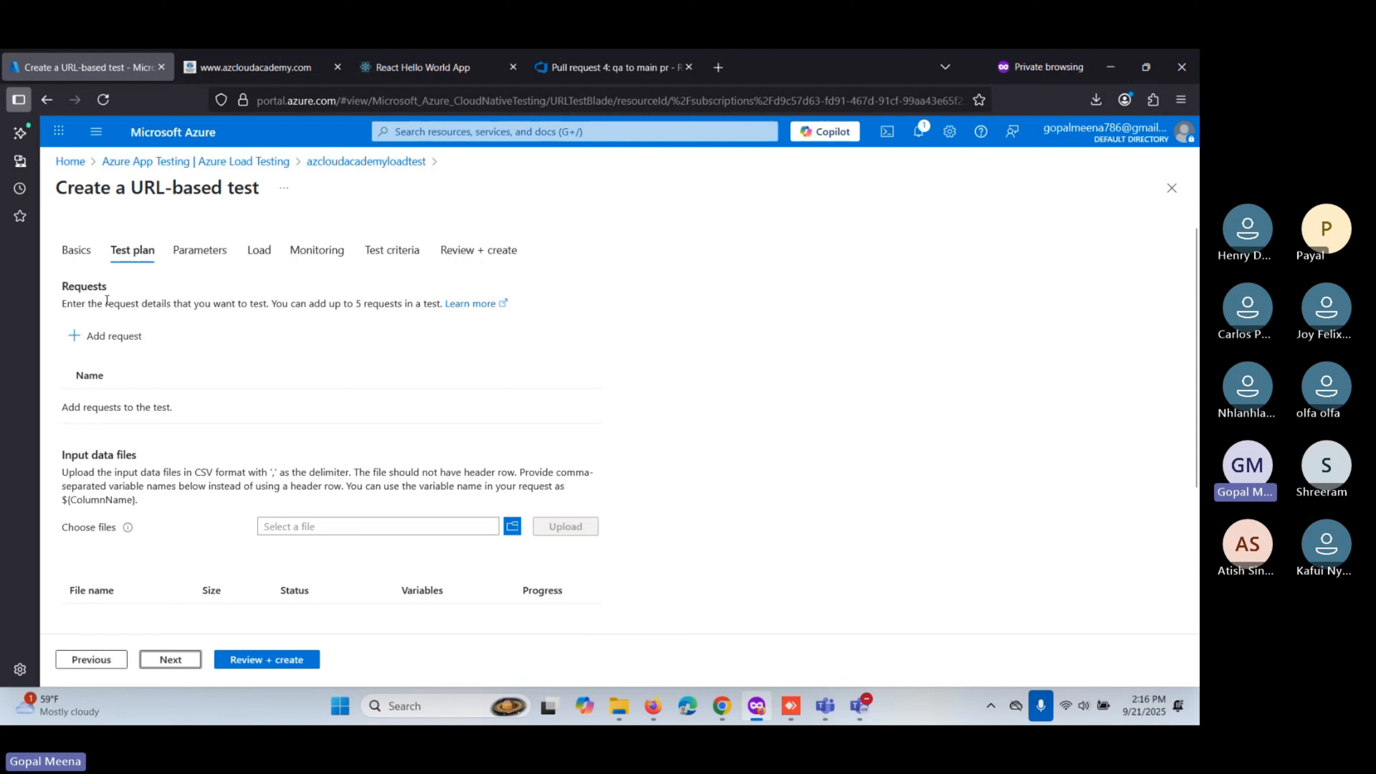
pyautogui.click(96, 337)
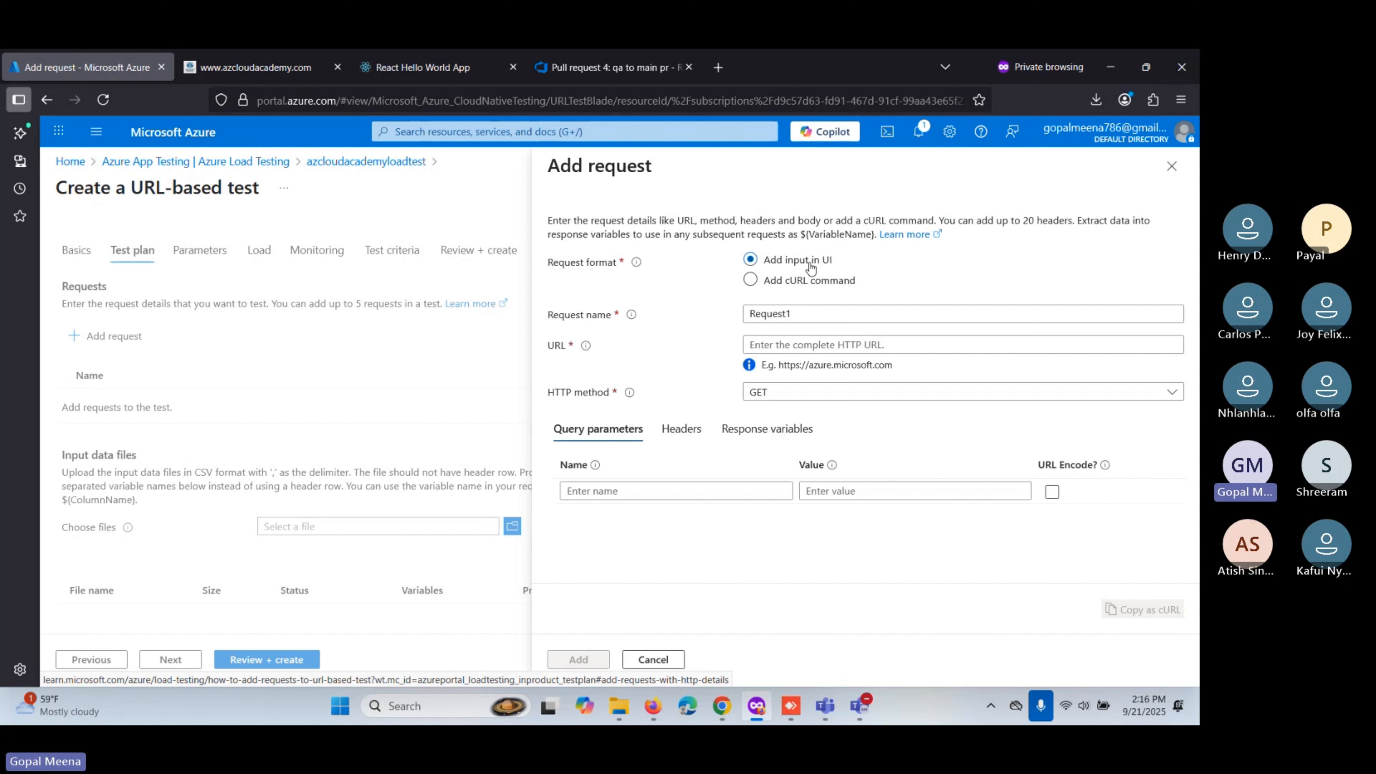
pyautogui.click(769, 313)
pyautogui.doubleClick(770, 313)
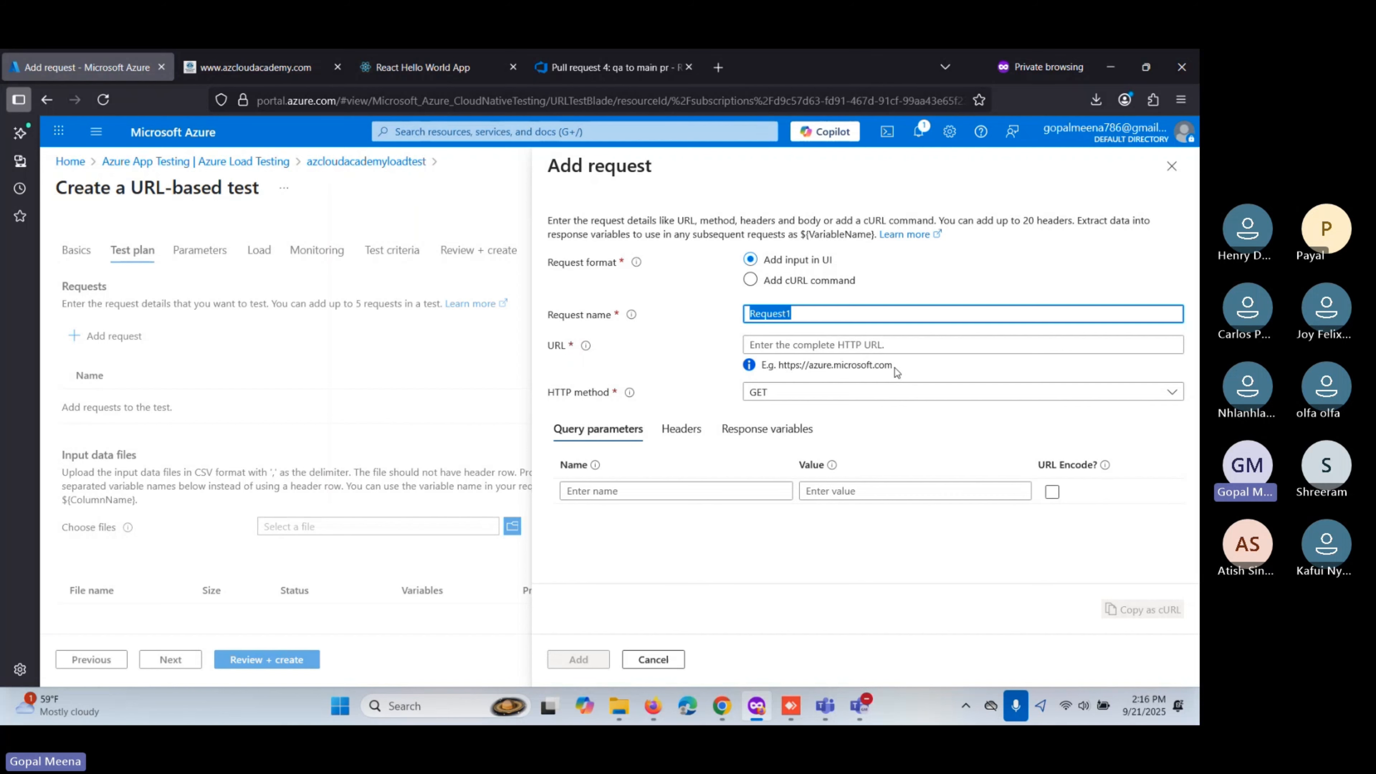
pyautogui.click(271, 65)
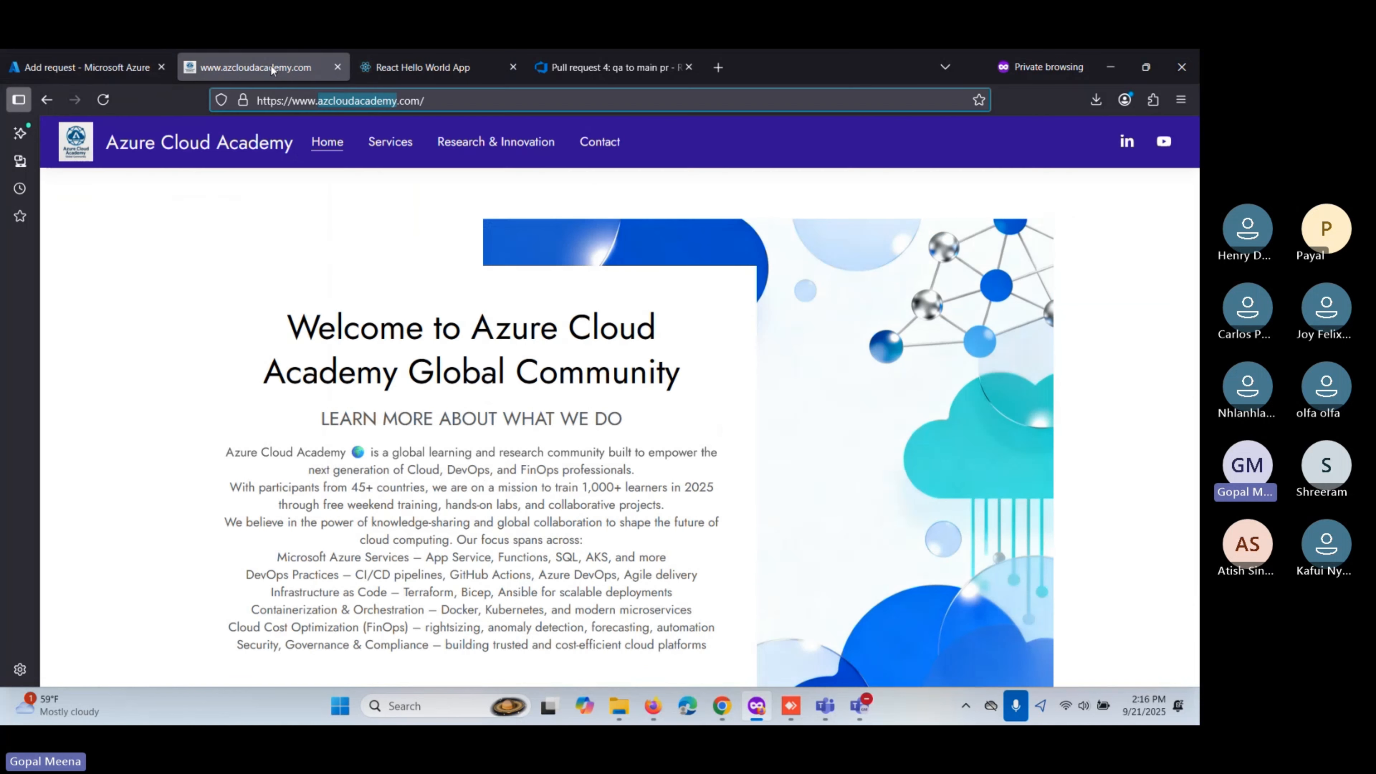
pyautogui.click(426, 100)
pyautogui.click(82, 67)
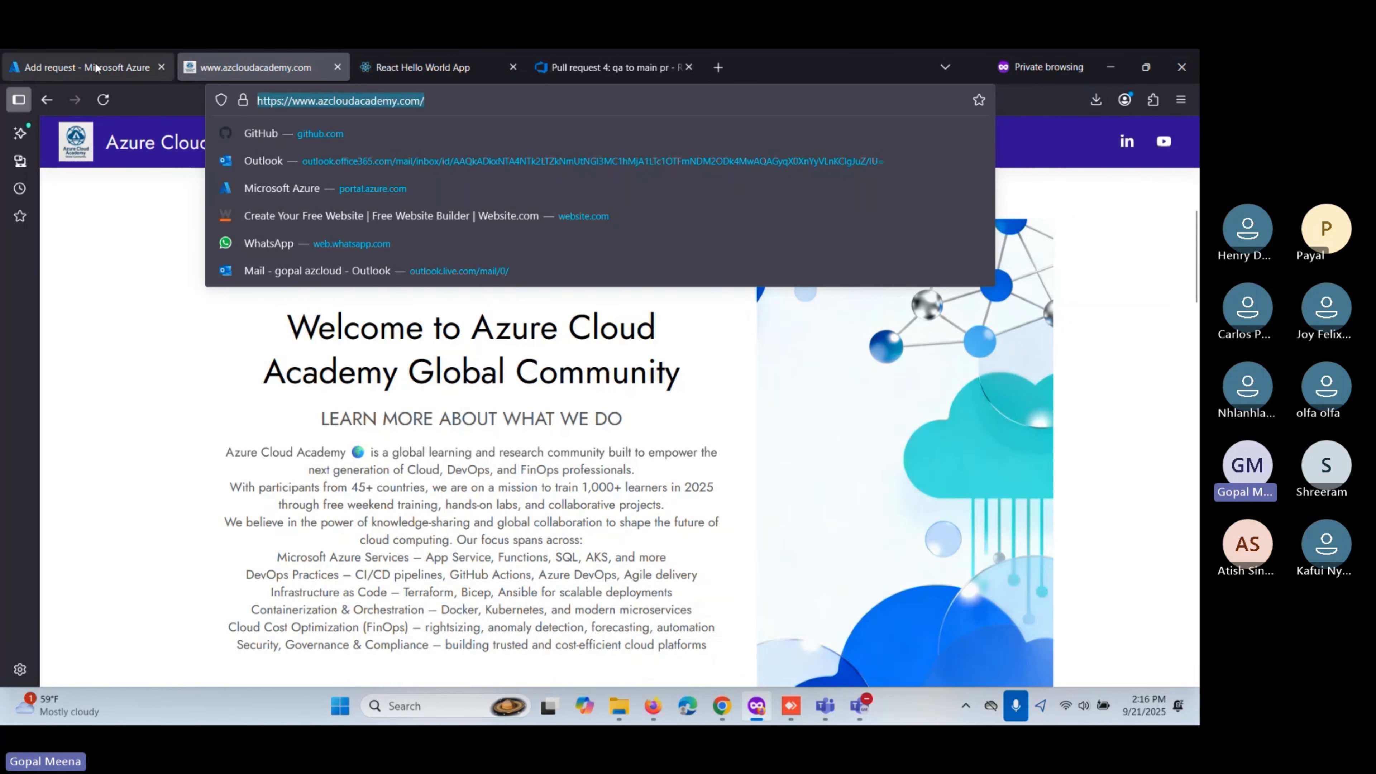
pyautogui.press('Tab')
pyautogui.write('https://www.azcloudacademy.com/')
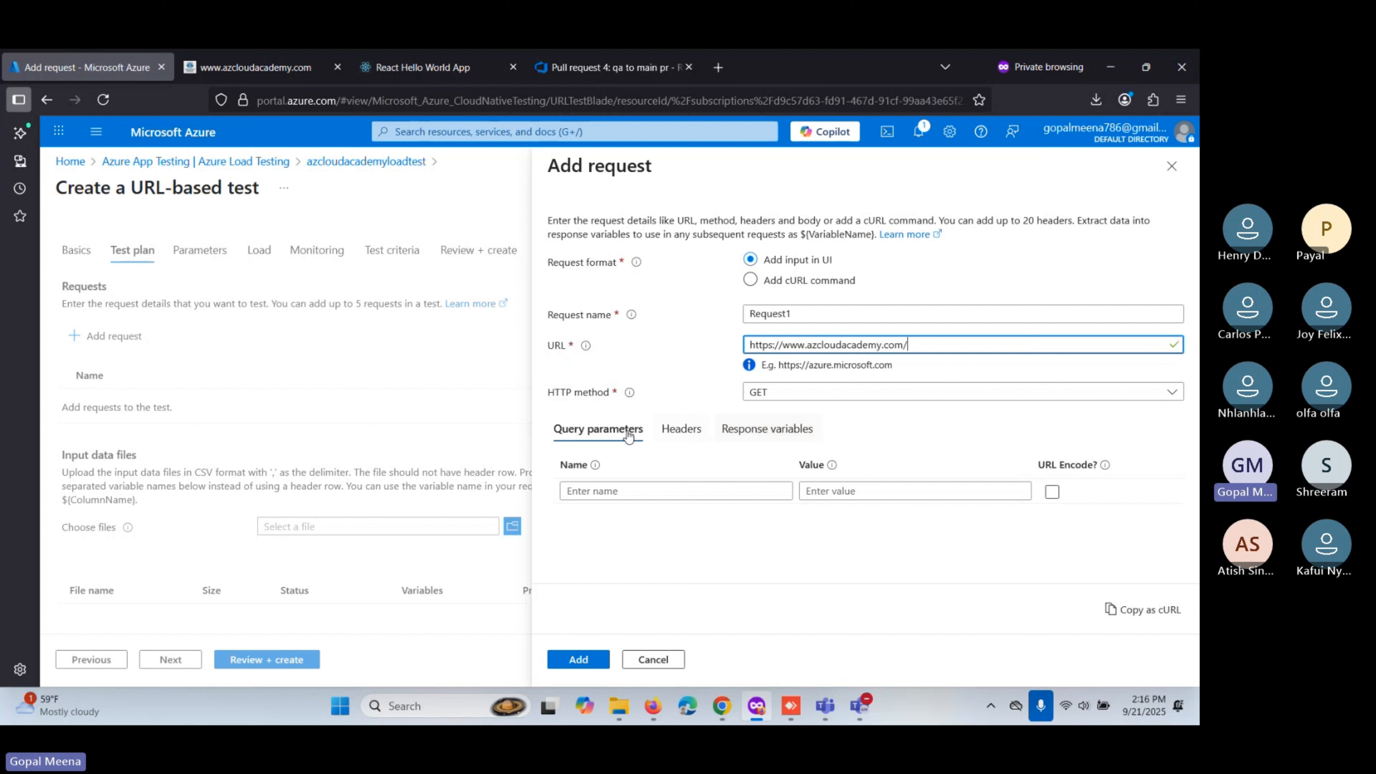
# Examine the request's query parameters, headers and response variables, and check its name and URL.
pyautogui.click(682, 429)
pyautogui.click(783, 434)
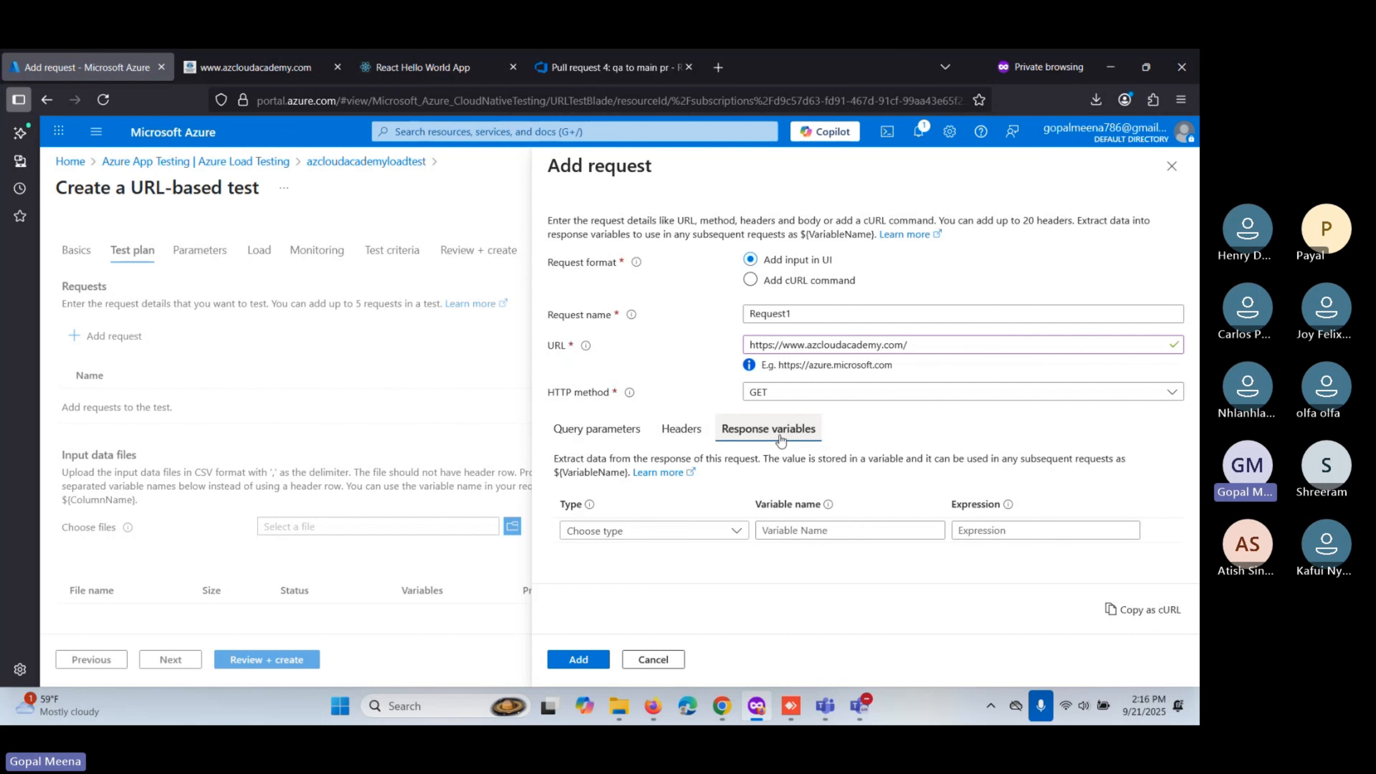
pyautogui.click(611, 439)
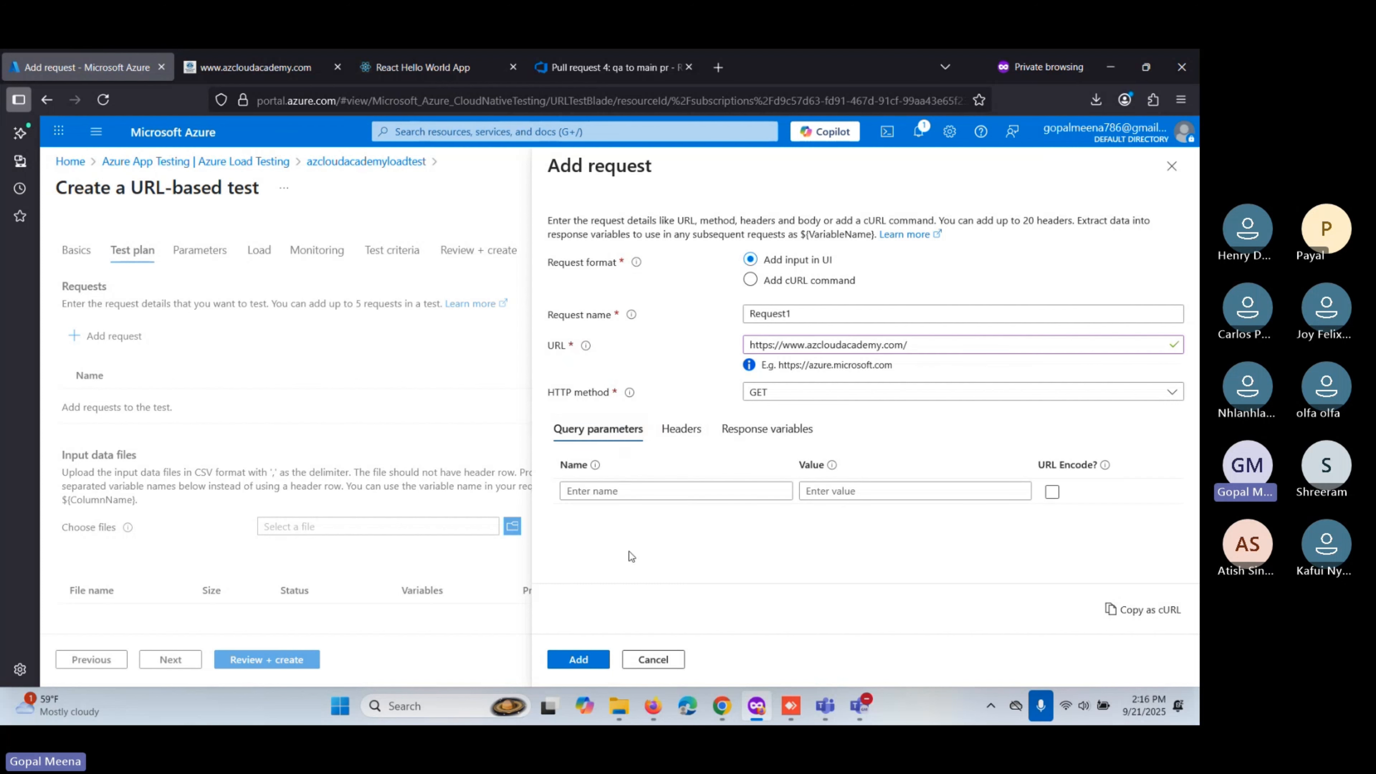
pyautogui.click(683, 437)
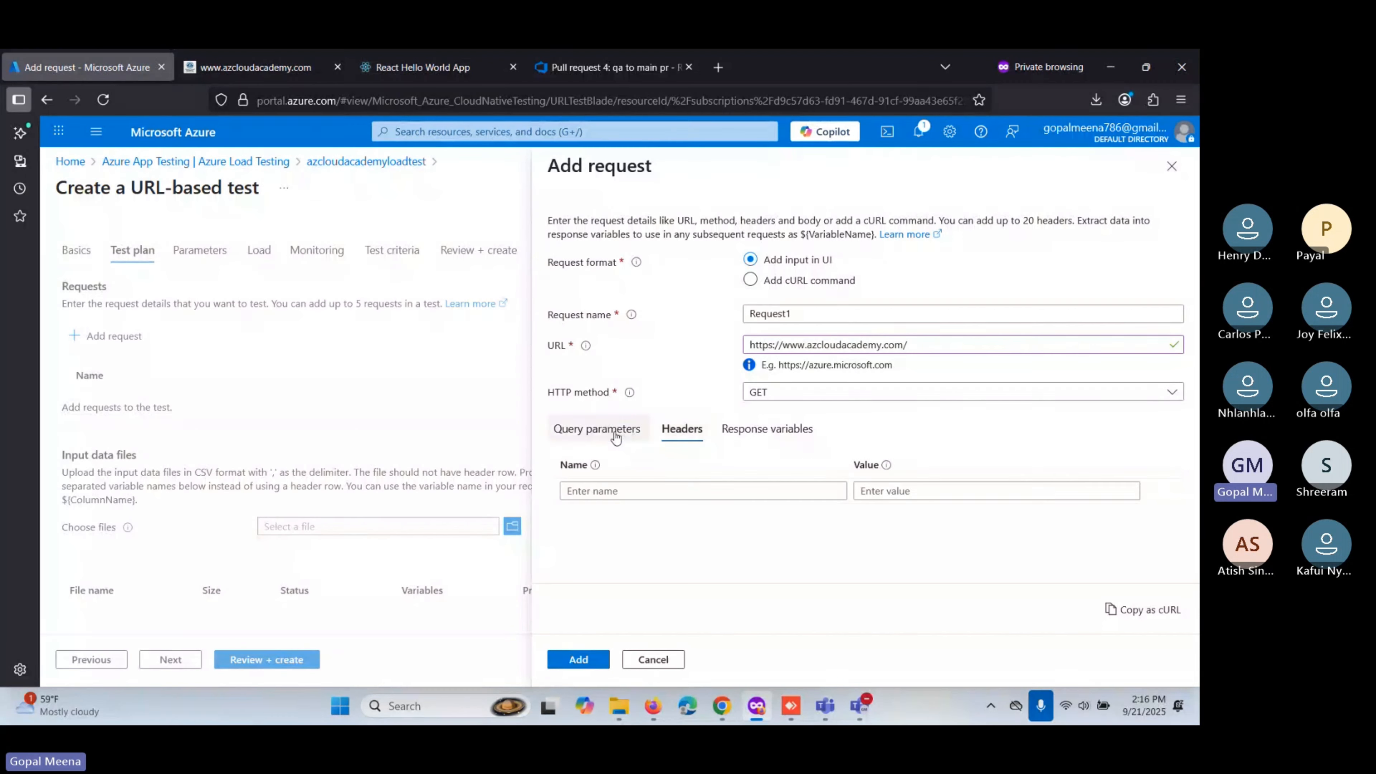
pyautogui.click(616, 435)
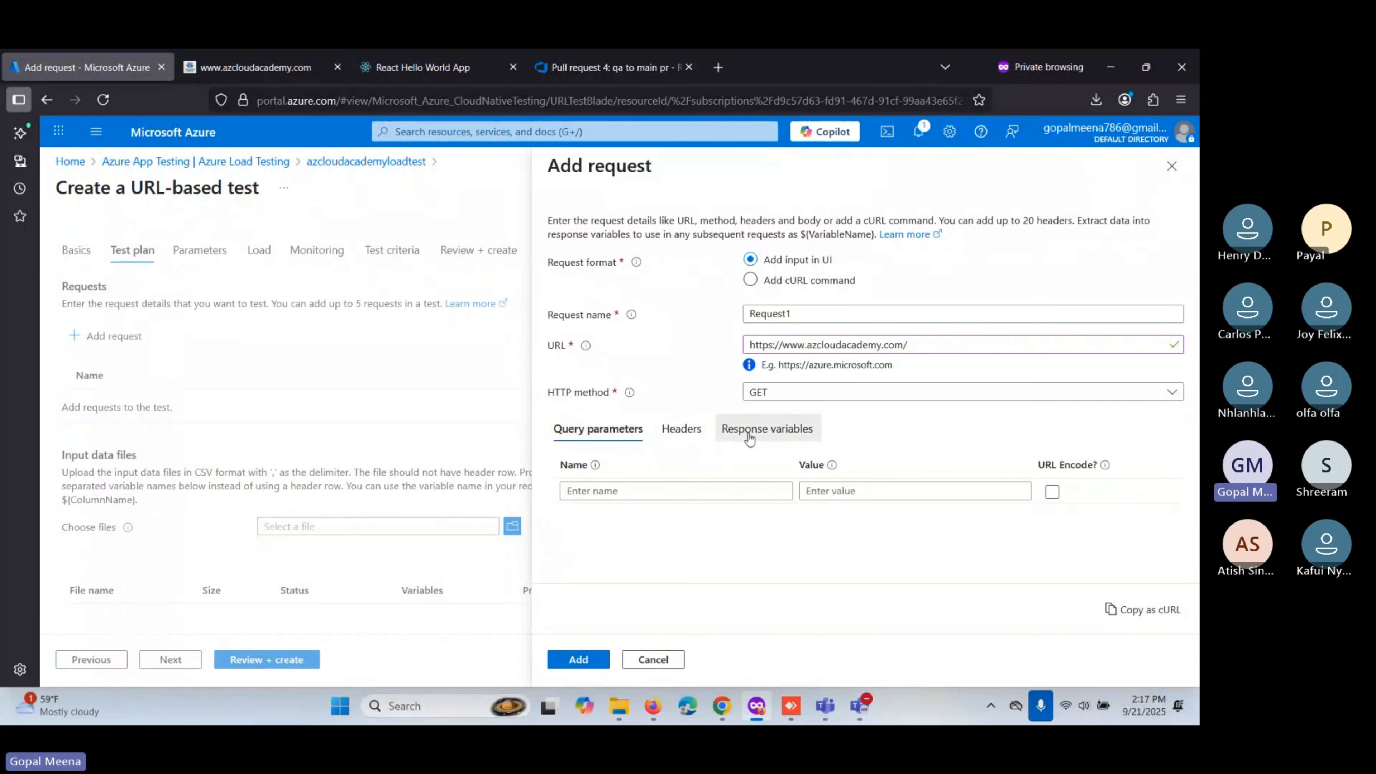
pyautogui.click(768, 429)
pyautogui.click(635, 436)
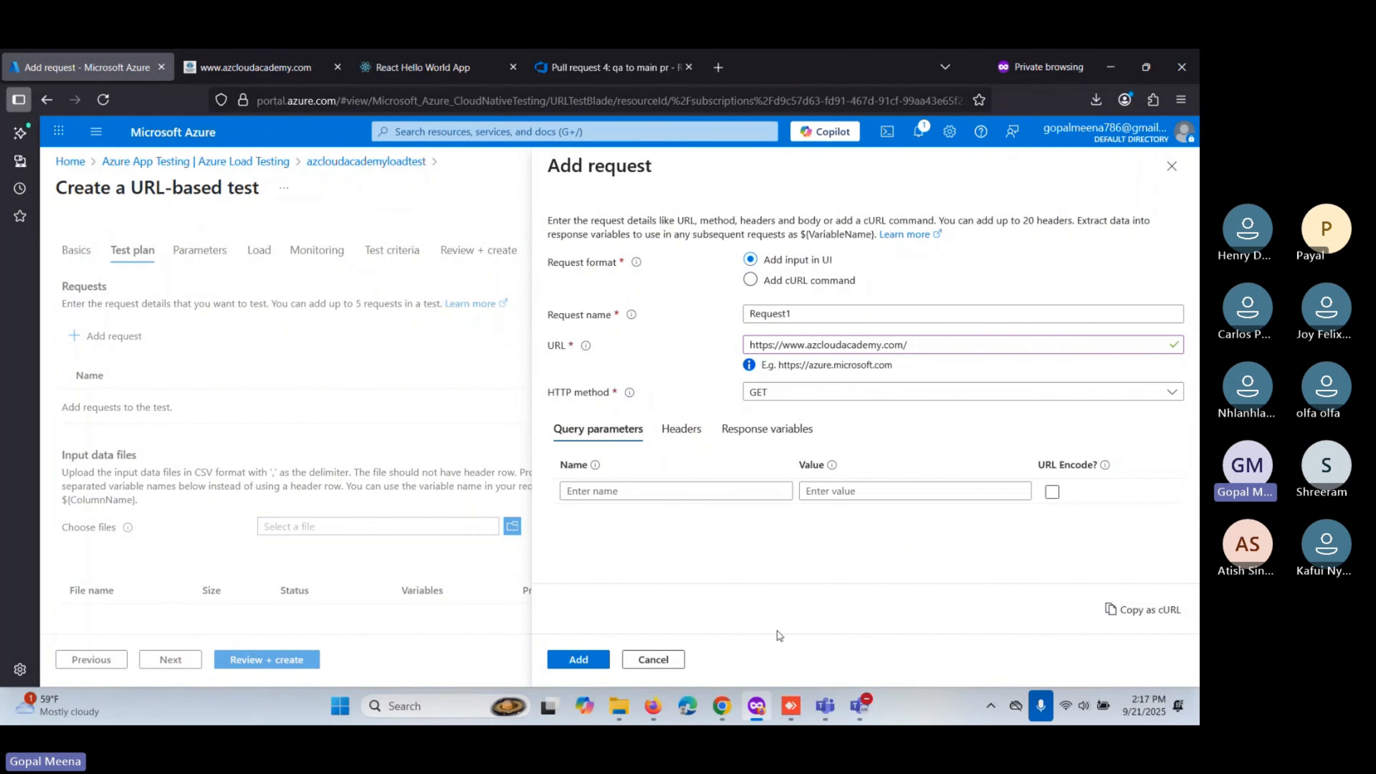
pyautogui.doubleClick(779, 347)
pyautogui.doubleClick(763, 314)
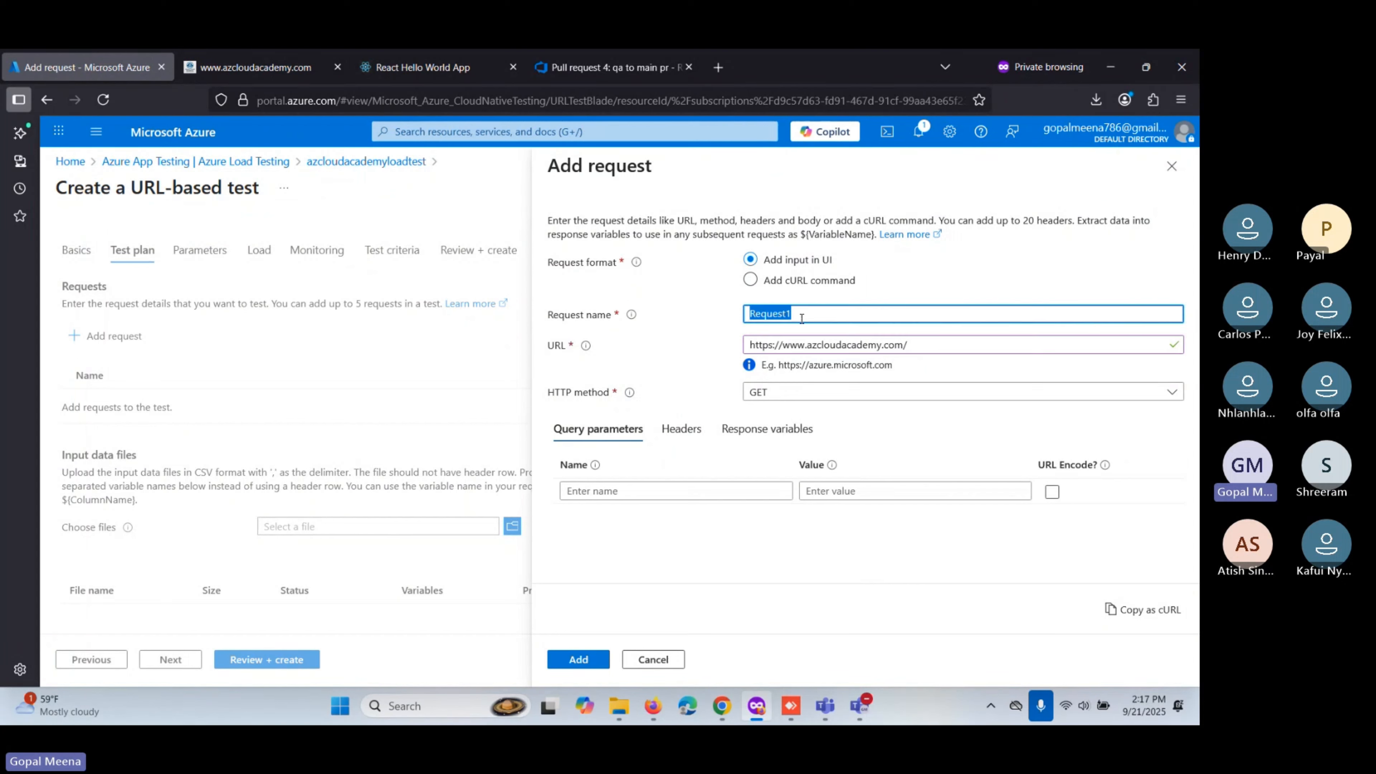
pyautogui.click(754, 347)
pyautogui.doubleClick(755, 347)
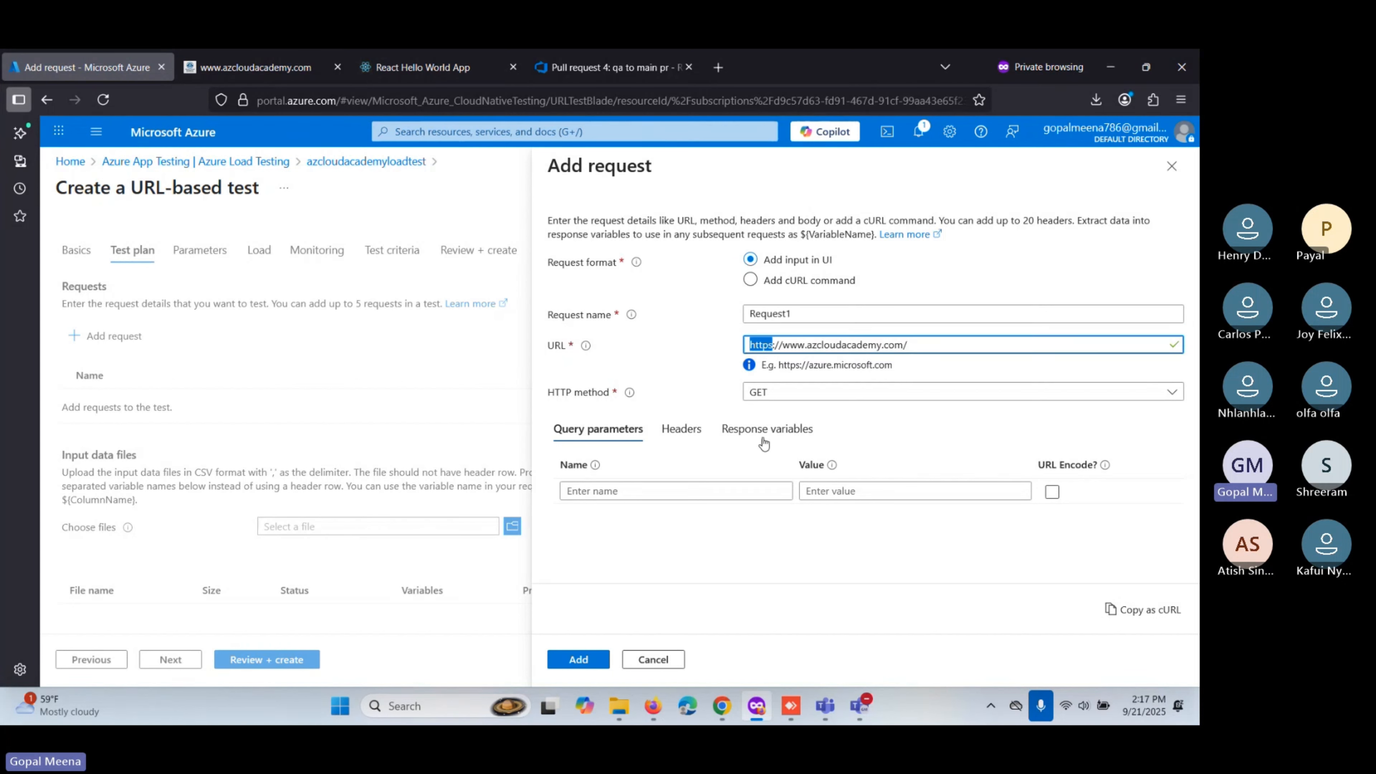
# Add the request to the test plan and, after reviewing the input data and managed identity options, continue to the parameters.
pyautogui.click(577, 659)
pyautogui.scroll(-3, 680, 554)
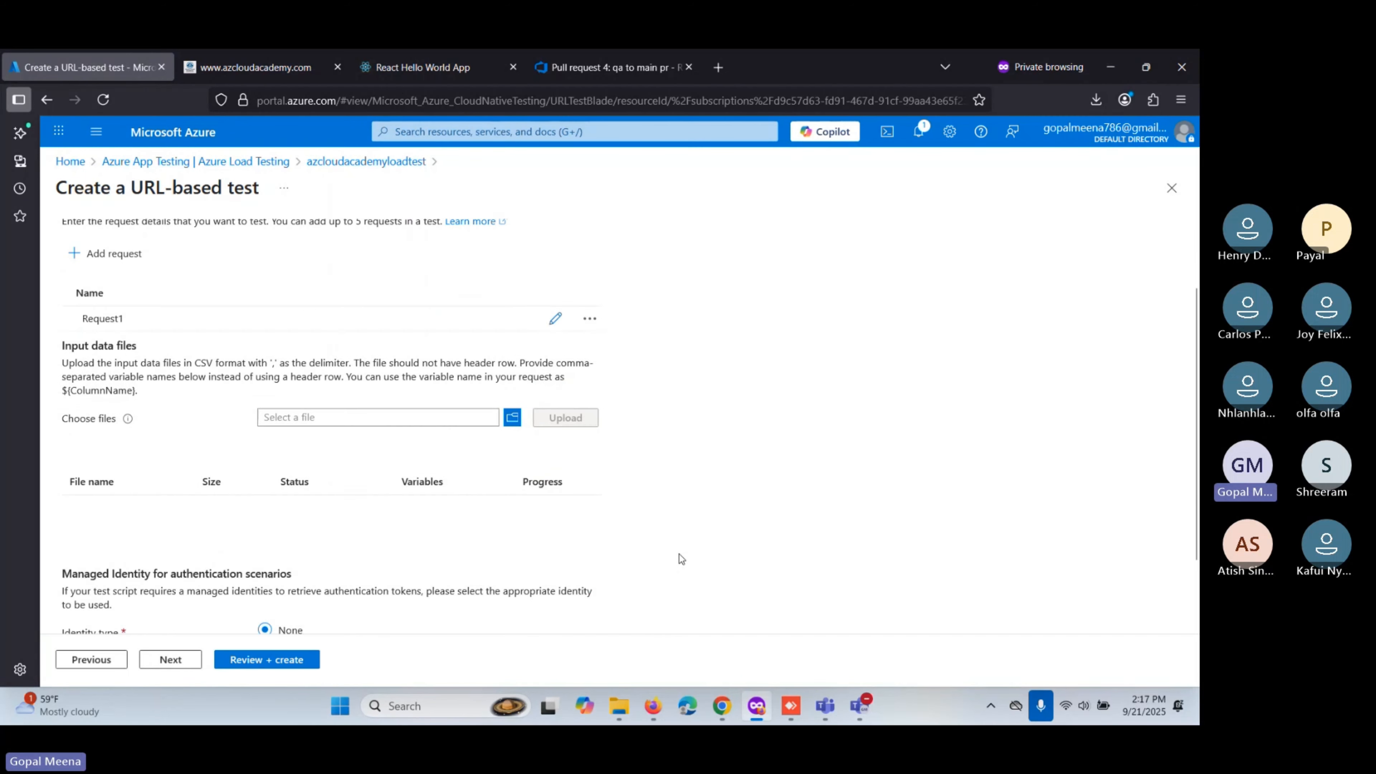
pyautogui.scroll(-1, 680, 554)
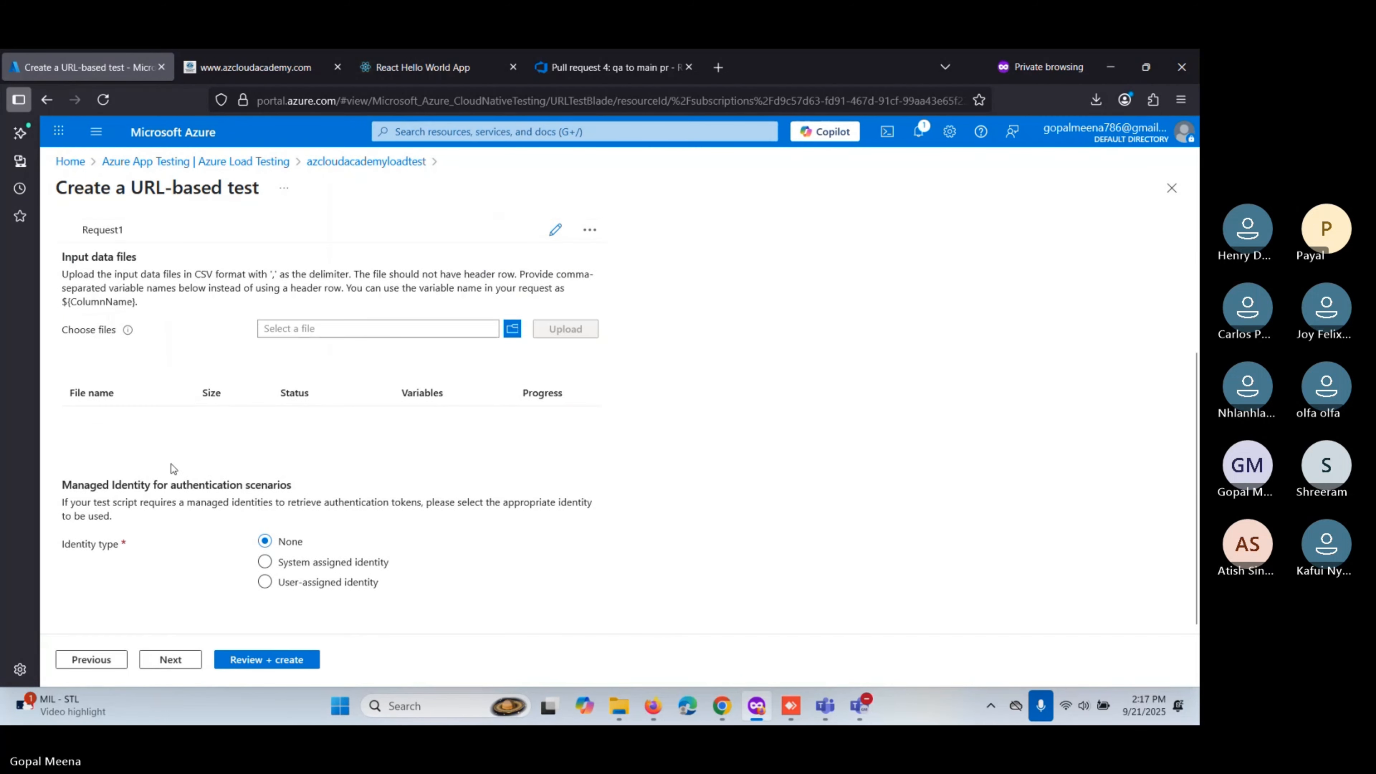
pyautogui.scroll(2, 169, 466)
pyautogui.scroll(-2, 83, 434)
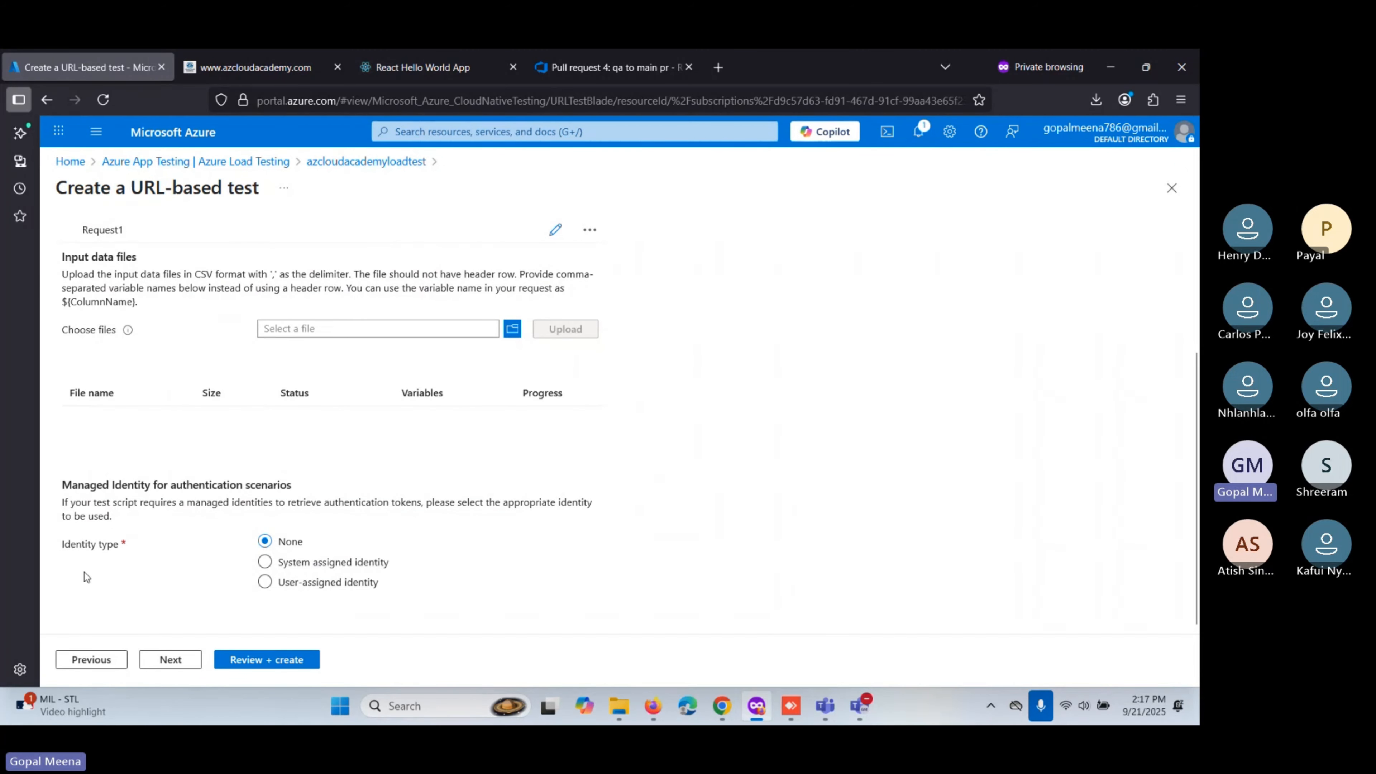
pyautogui.click(170, 665)
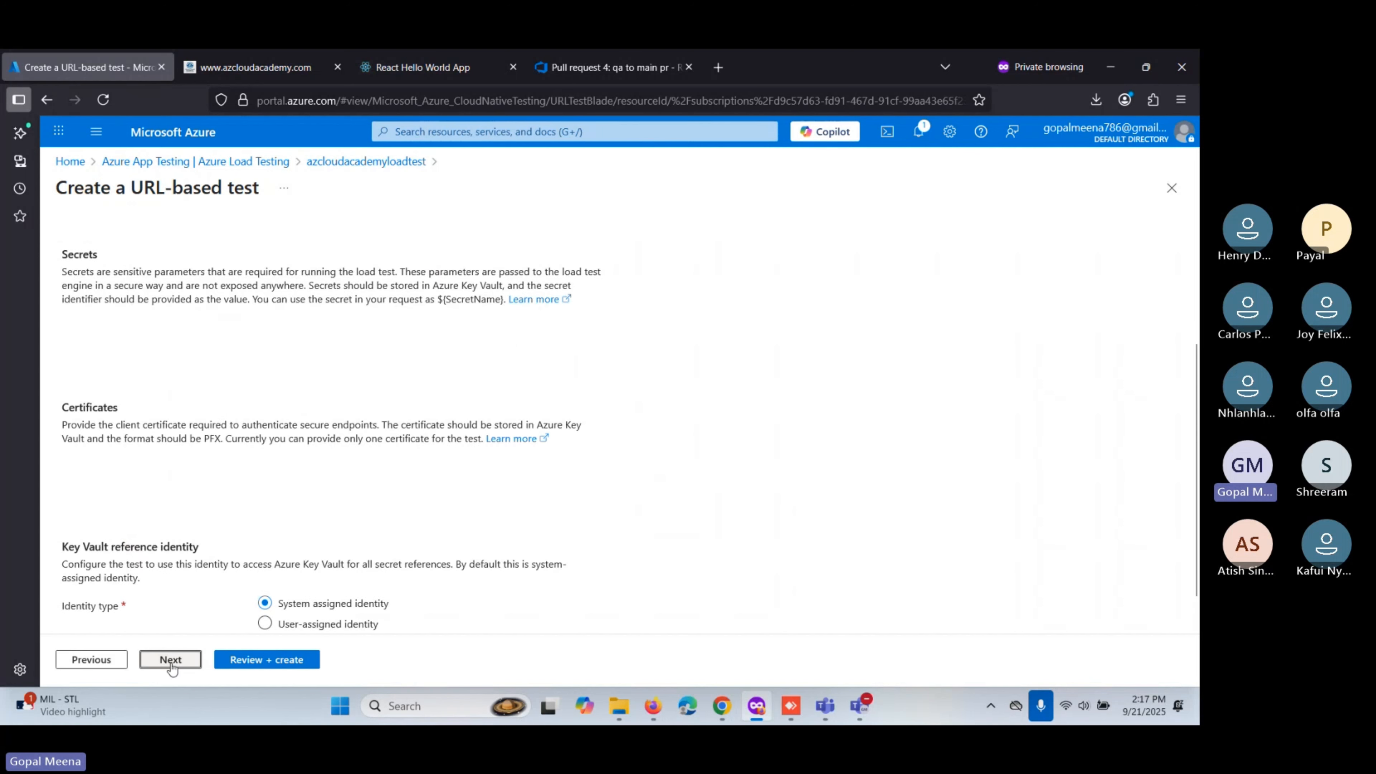
# Examine the environment variables, secrets, certificates and Key Vault reference identity settings of the test.
pyautogui.scroll(-1, 103, 332)
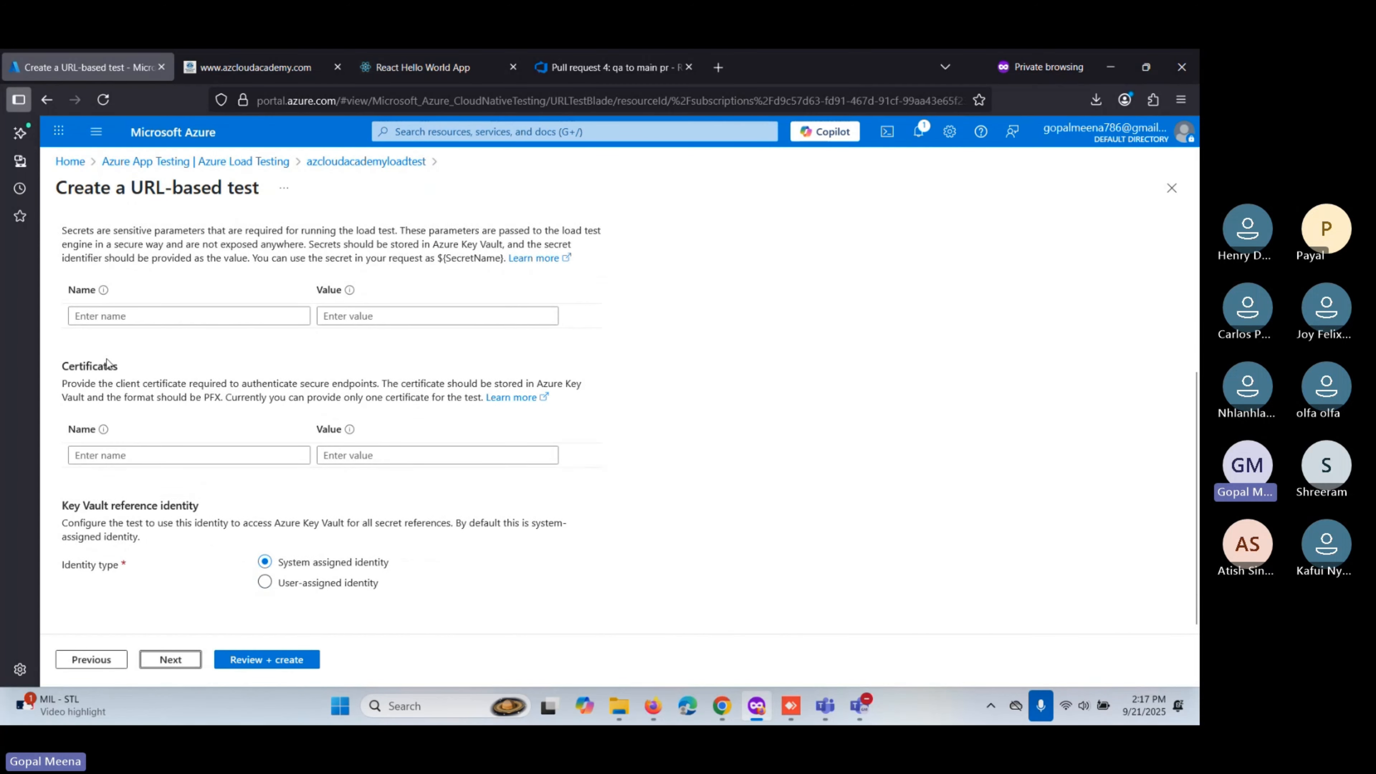
pyautogui.scroll(2, 109, 362)
pyautogui.scroll(3, 116, 389)
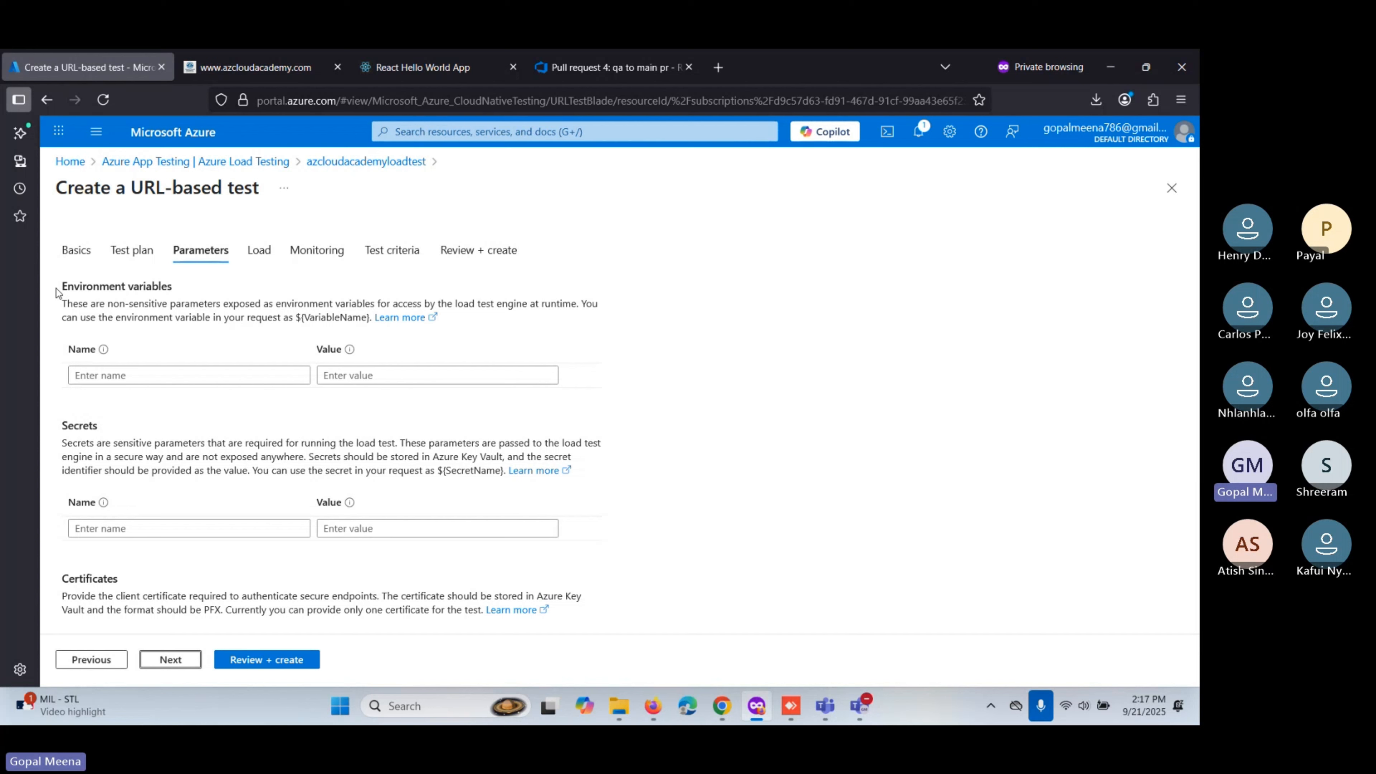
pyautogui.scroll(-3, 89, 463)
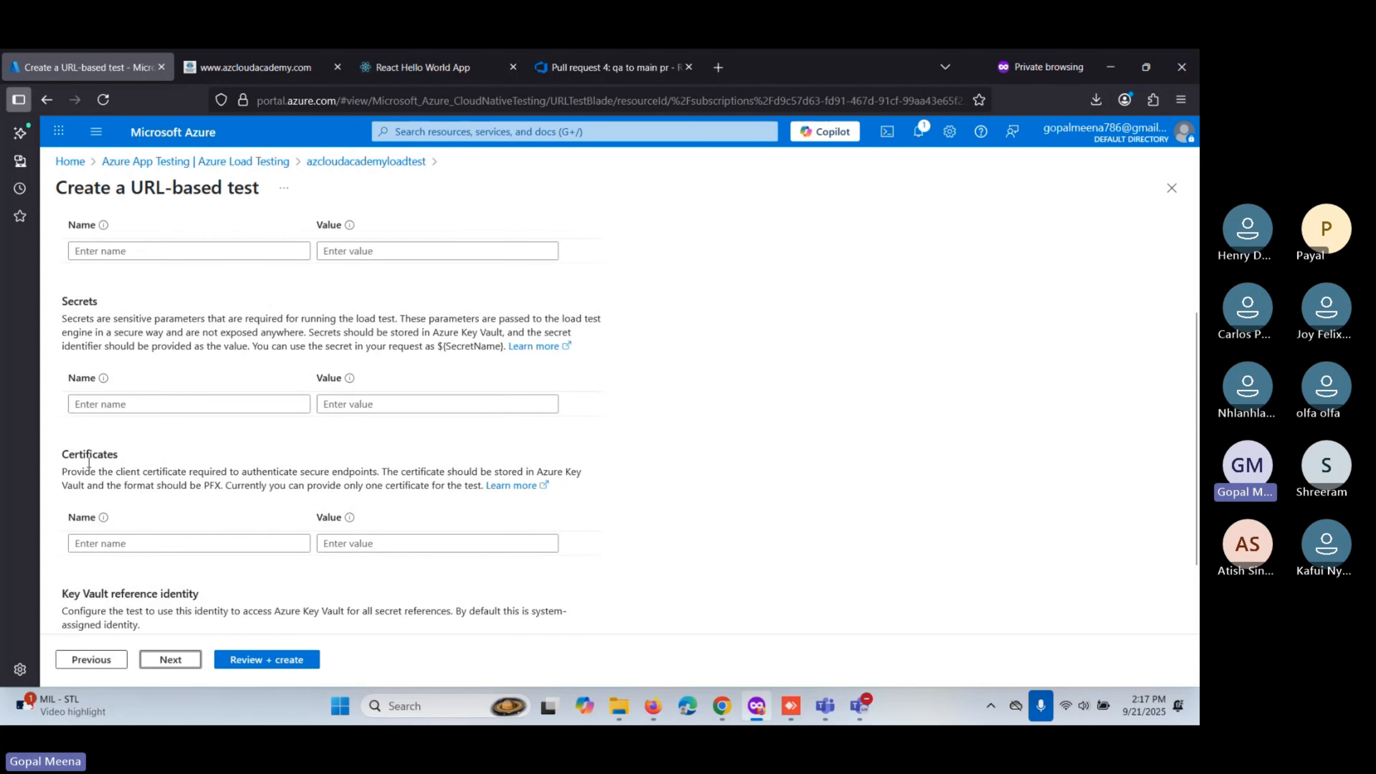
pyautogui.scroll(-1, 89, 464)
pyautogui.scroll(4, 94, 425)
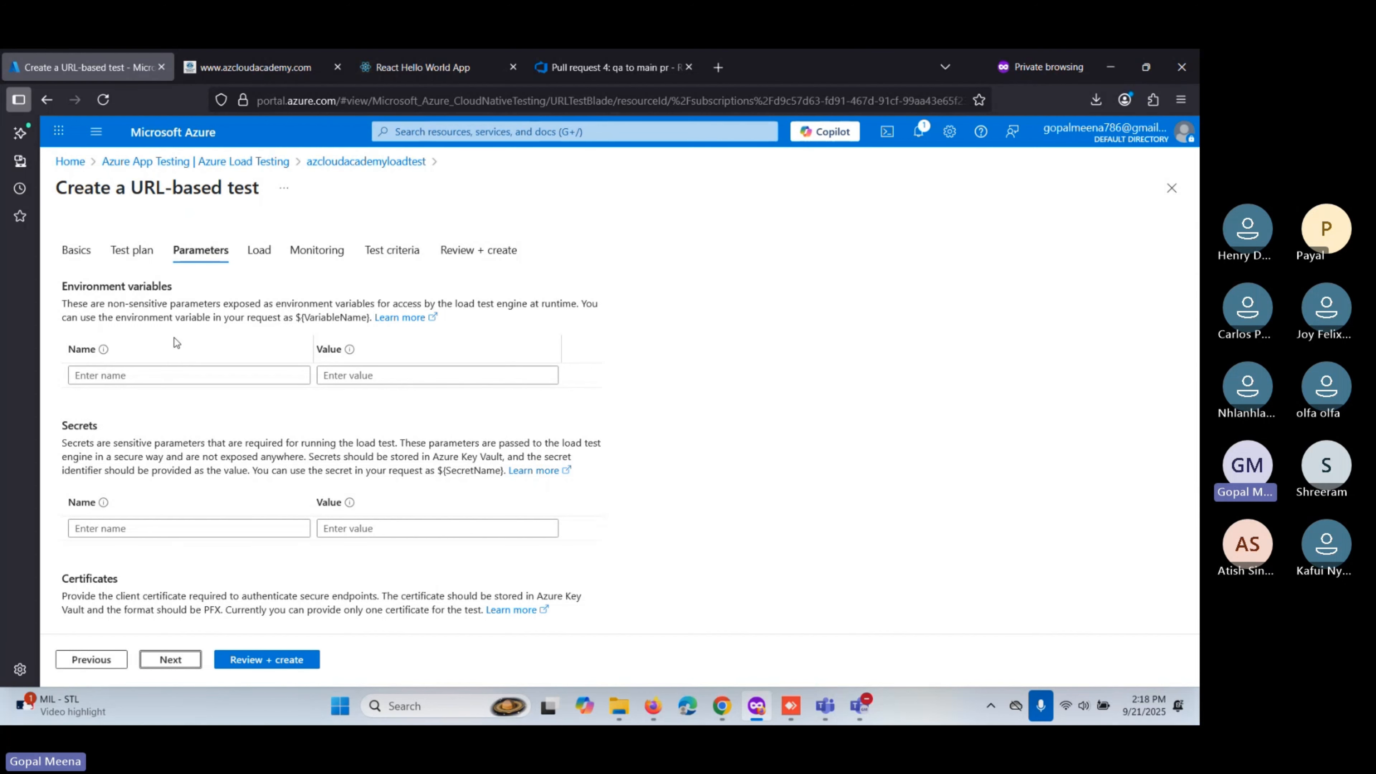
pyautogui.scroll(-3, 174, 345)
pyautogui.scroll(3, 150, 350)
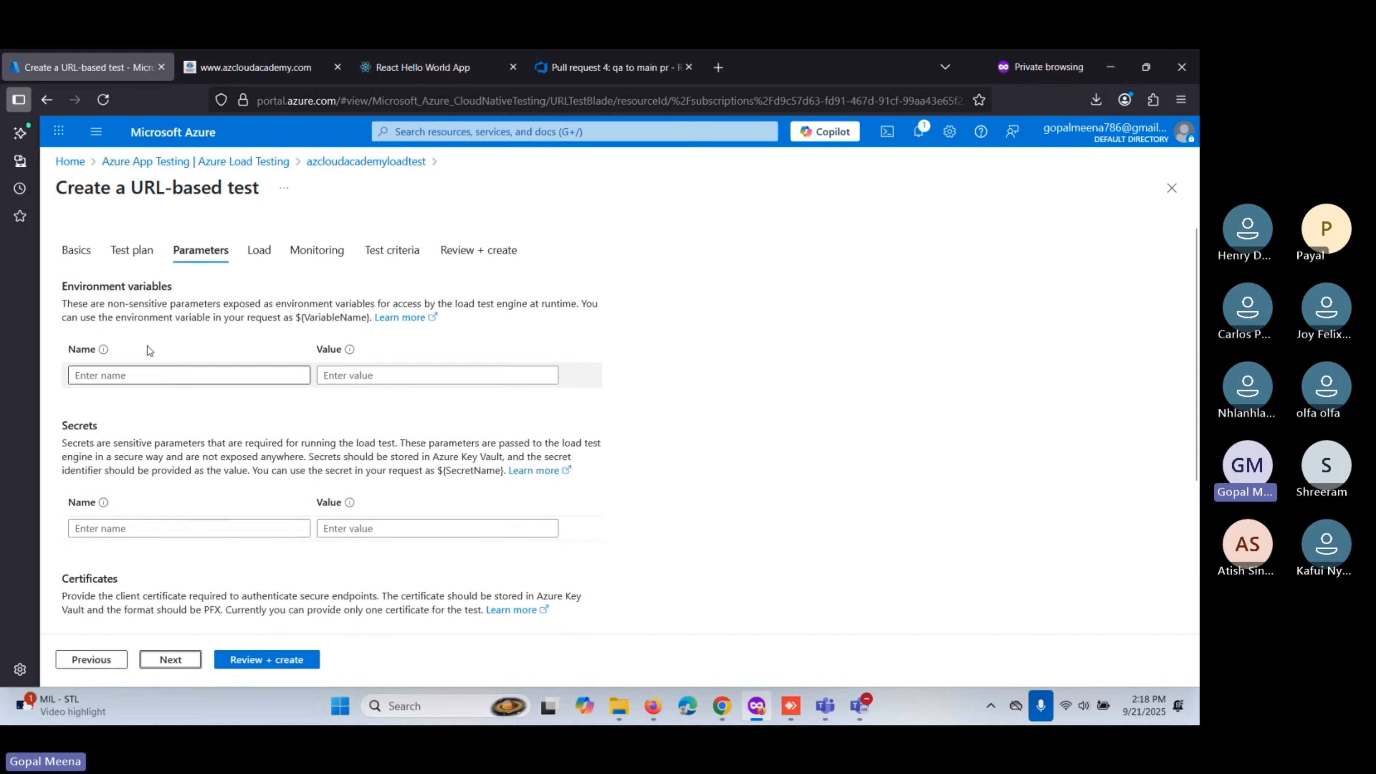
pyautogui.scroll(-3, 158, 503)
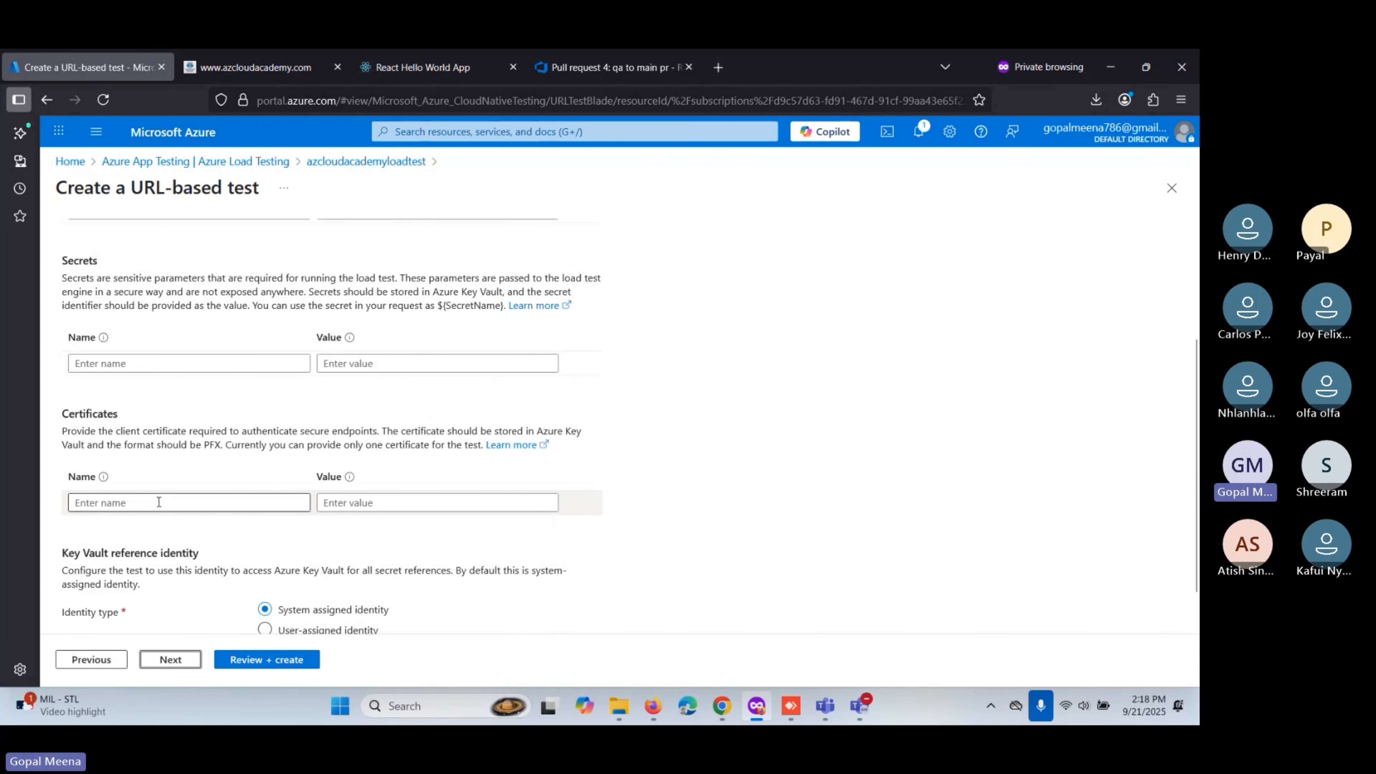
pyautogui.scroll(-1, 154, 483)
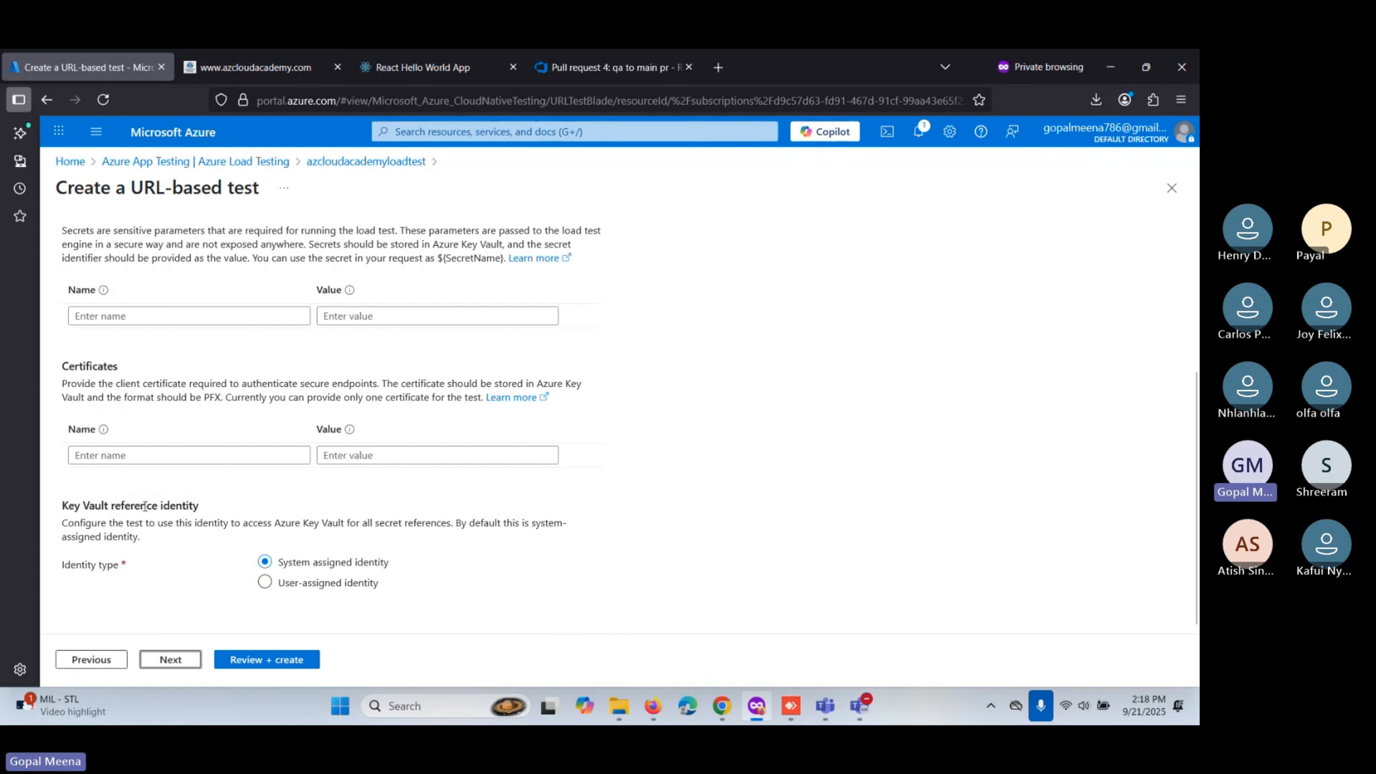
pyautogui.moveTo(65, 506); pyautogui.dragTo(190, 504)
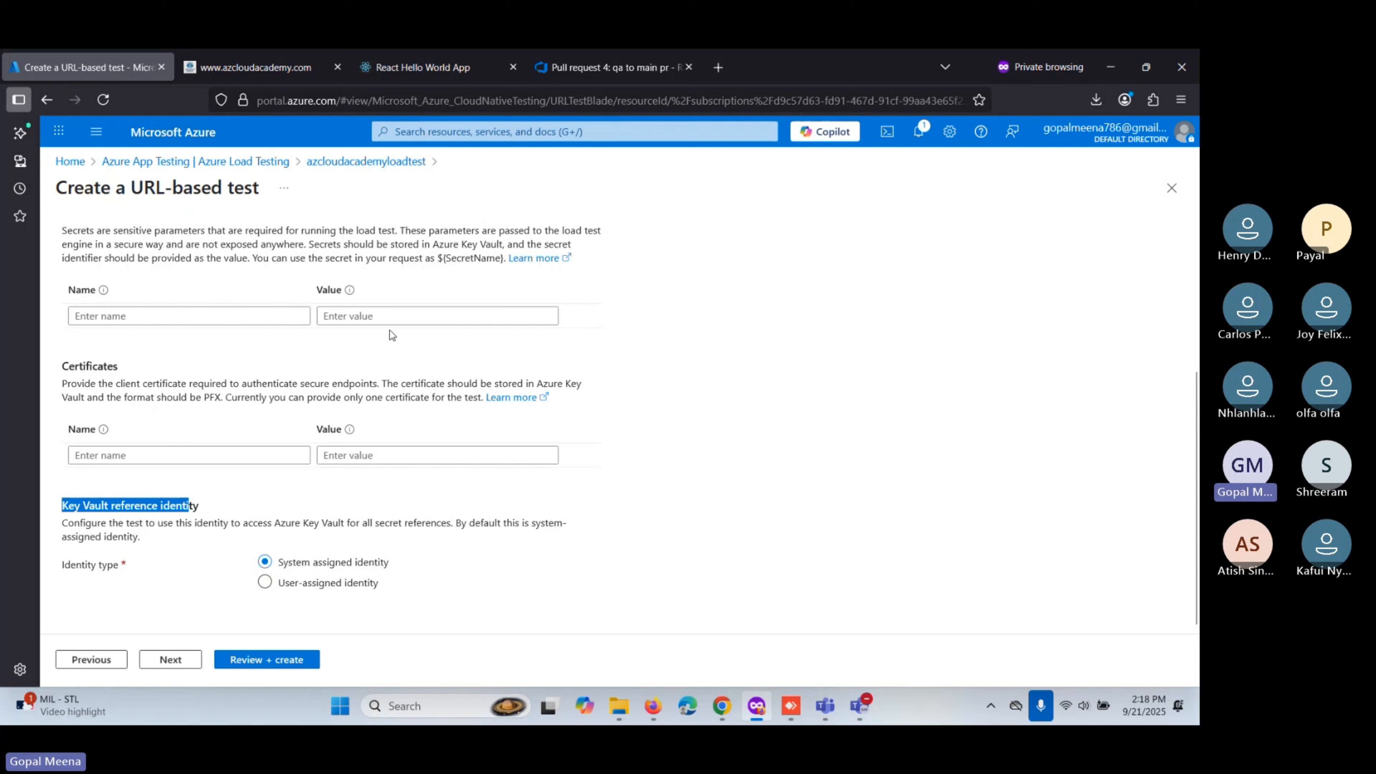
pyautogui.scroll(2, 398, 315)
pyautogui.scroll(-2, 397, 315)
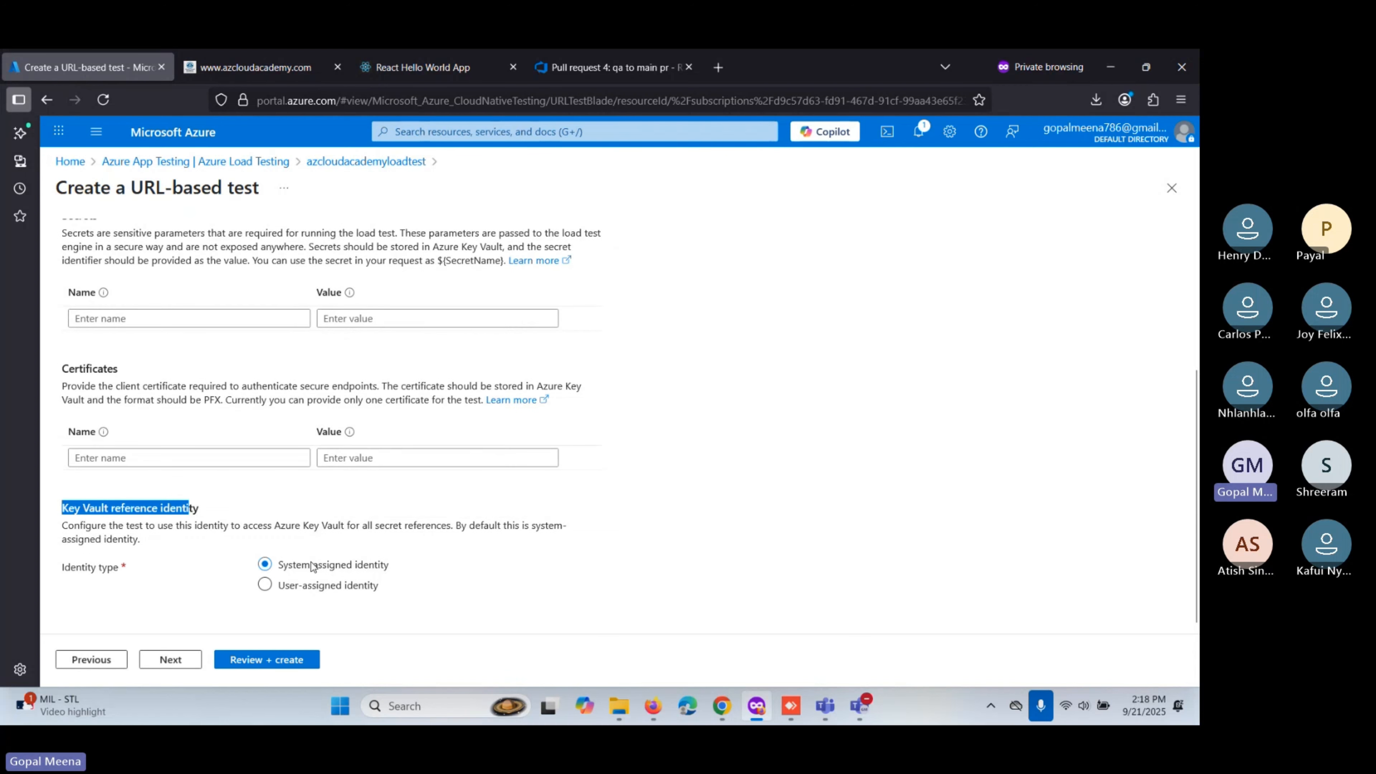
# Continue to the load settings and examine the scaling guidance, engine instances, load pattern, user count and duration options.
pyautogui.click(170, 661)
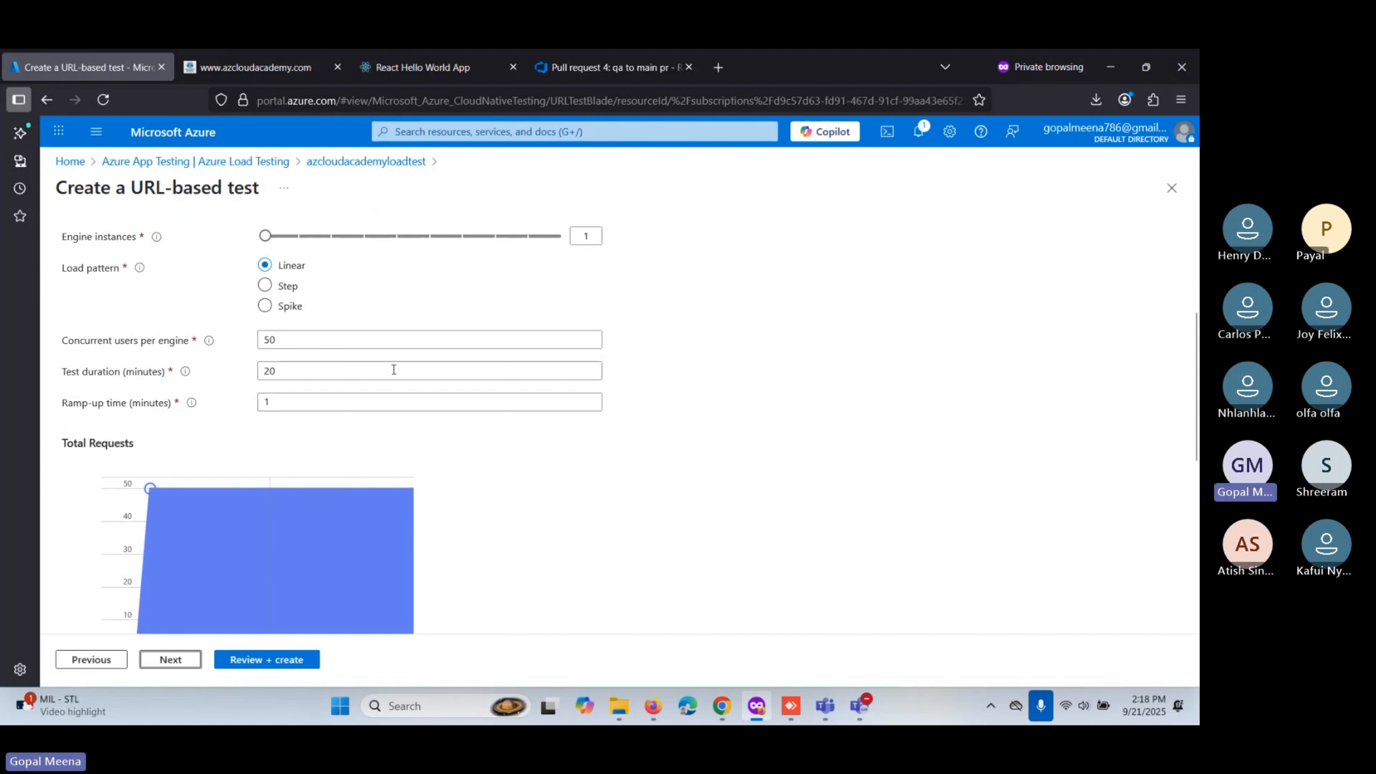
pyautogui.scroll(2, 638, 391)
pyautogui.scroll(2, 638, 391)
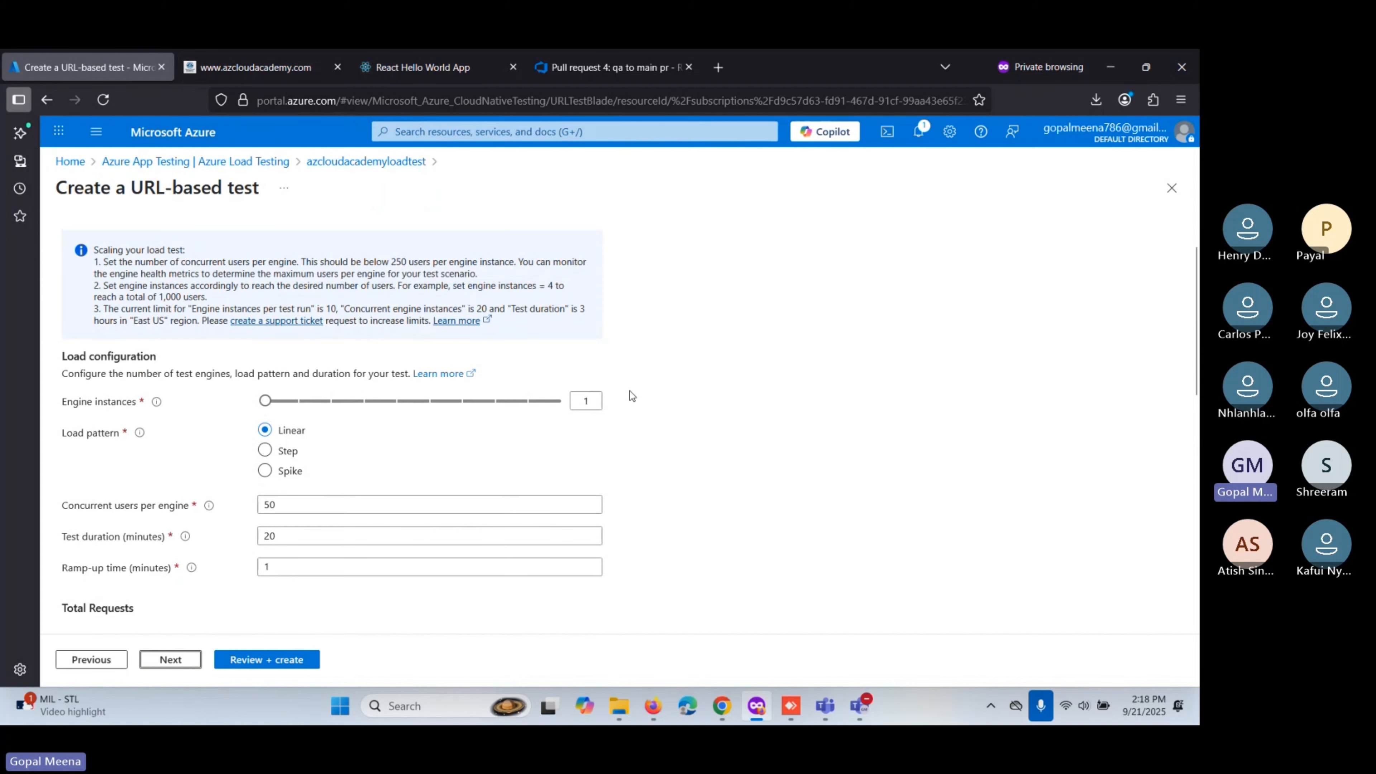
pyautogui.scroll(1, 632, 396)
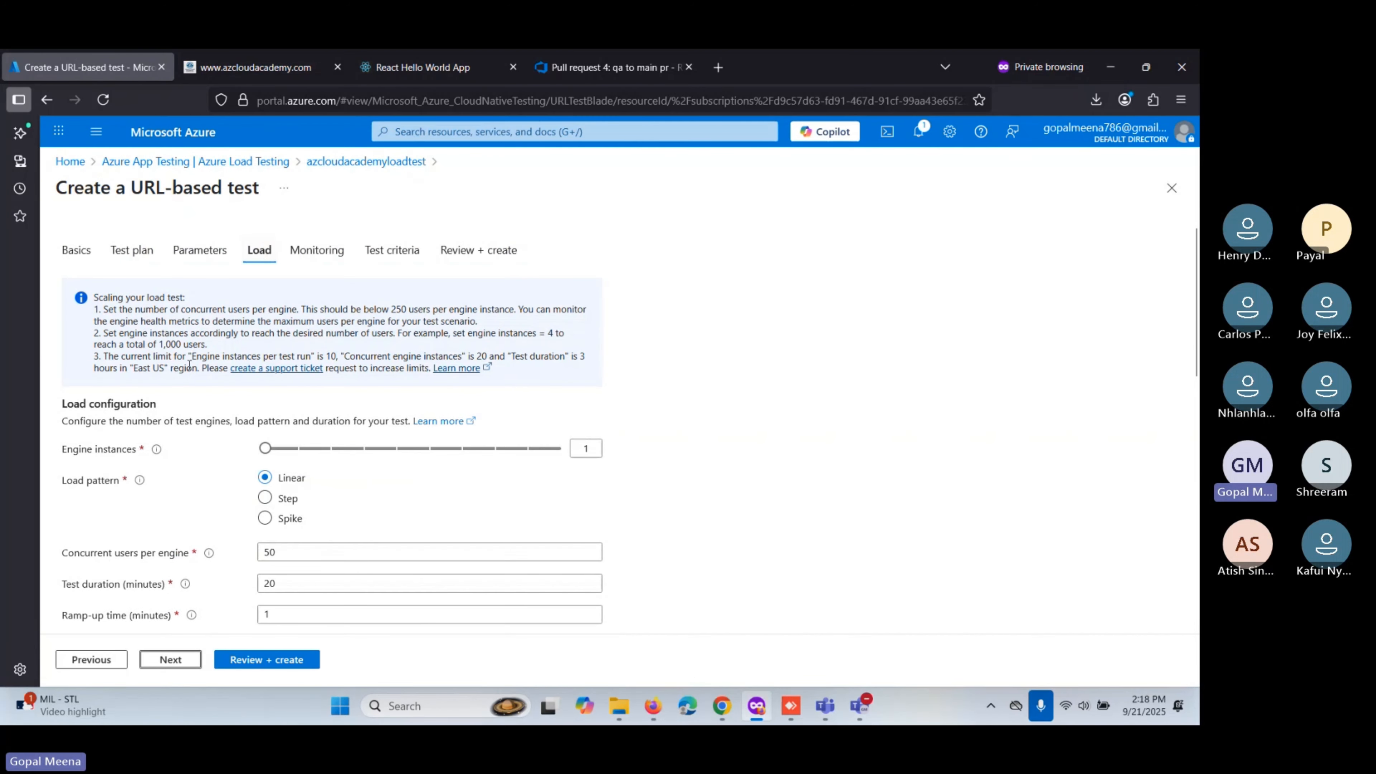
pyautogui.scroll(-2, 173, 410)
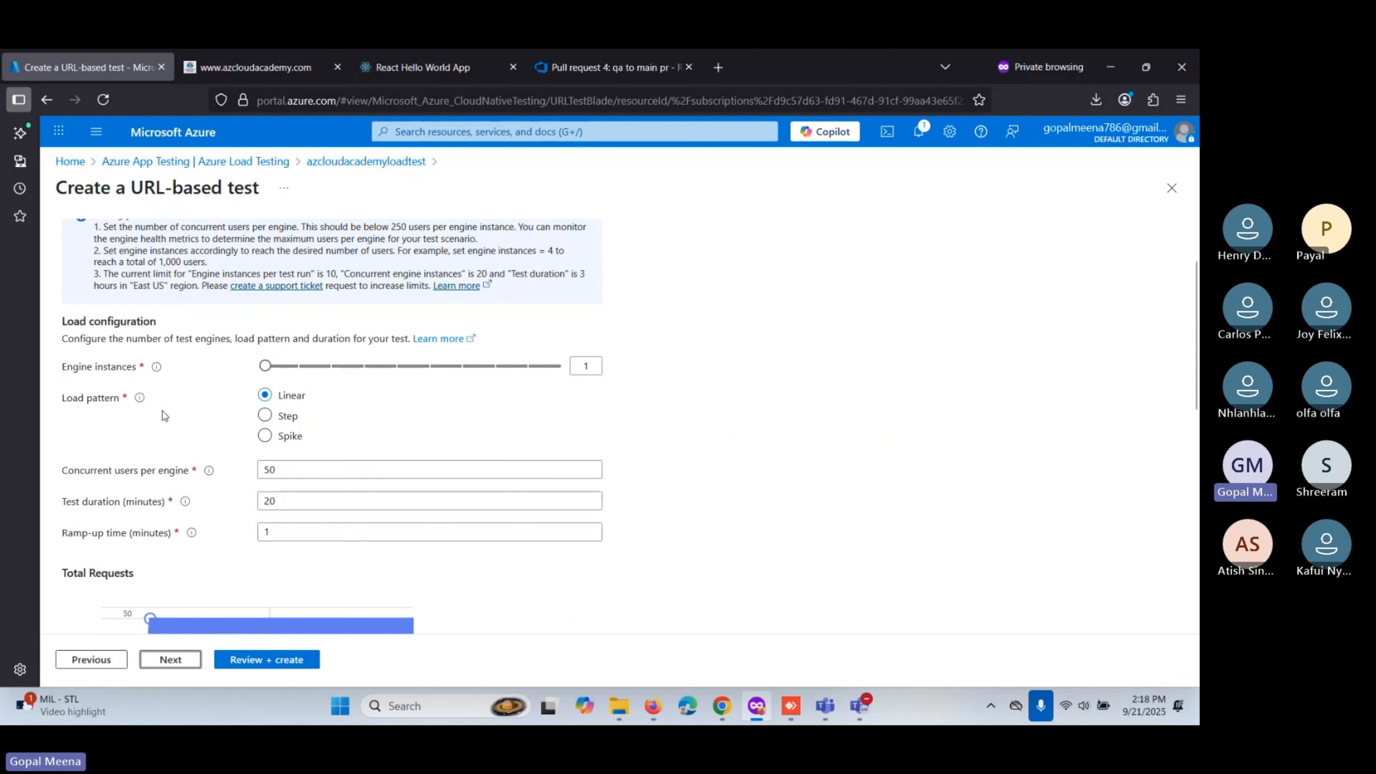
pyautogui.scroll(-2, 205, 415)
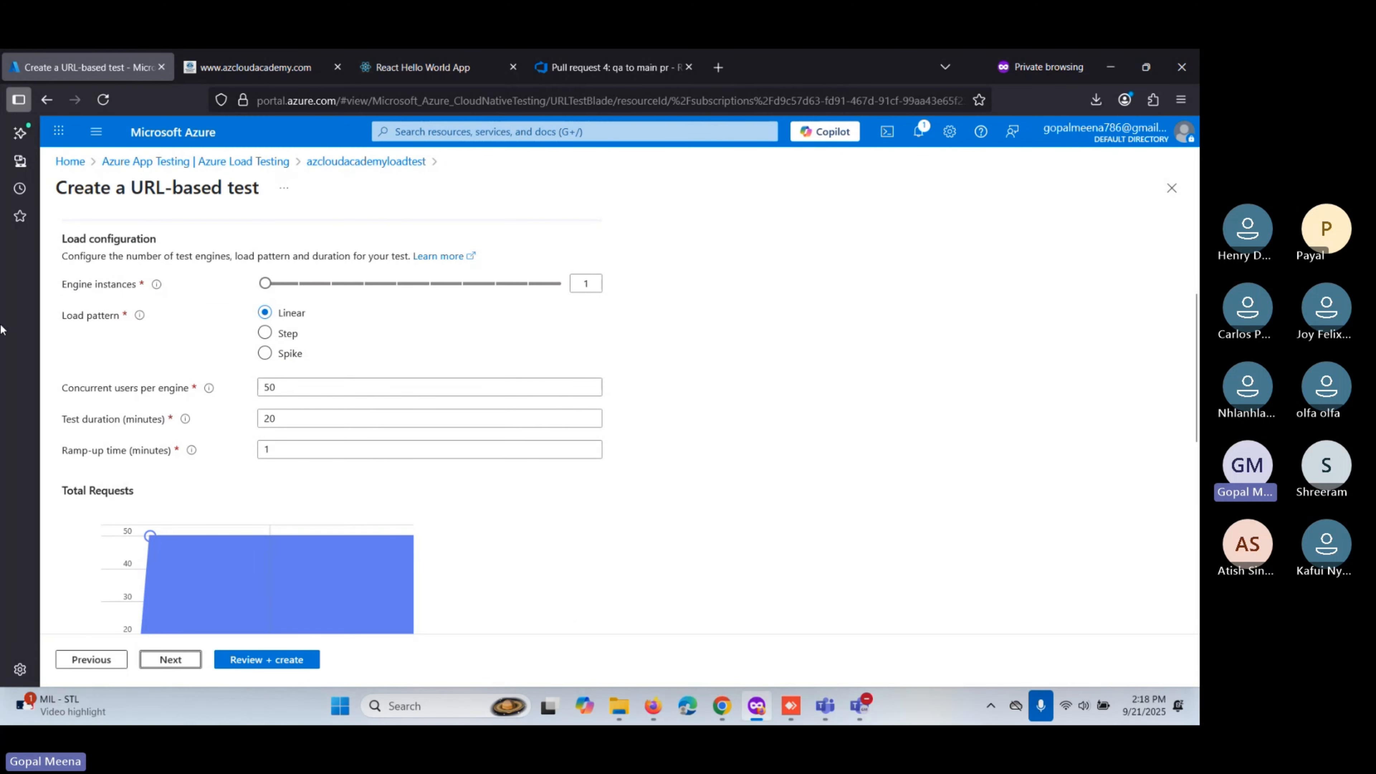
pyautogui.scroll(4, 89, 316)
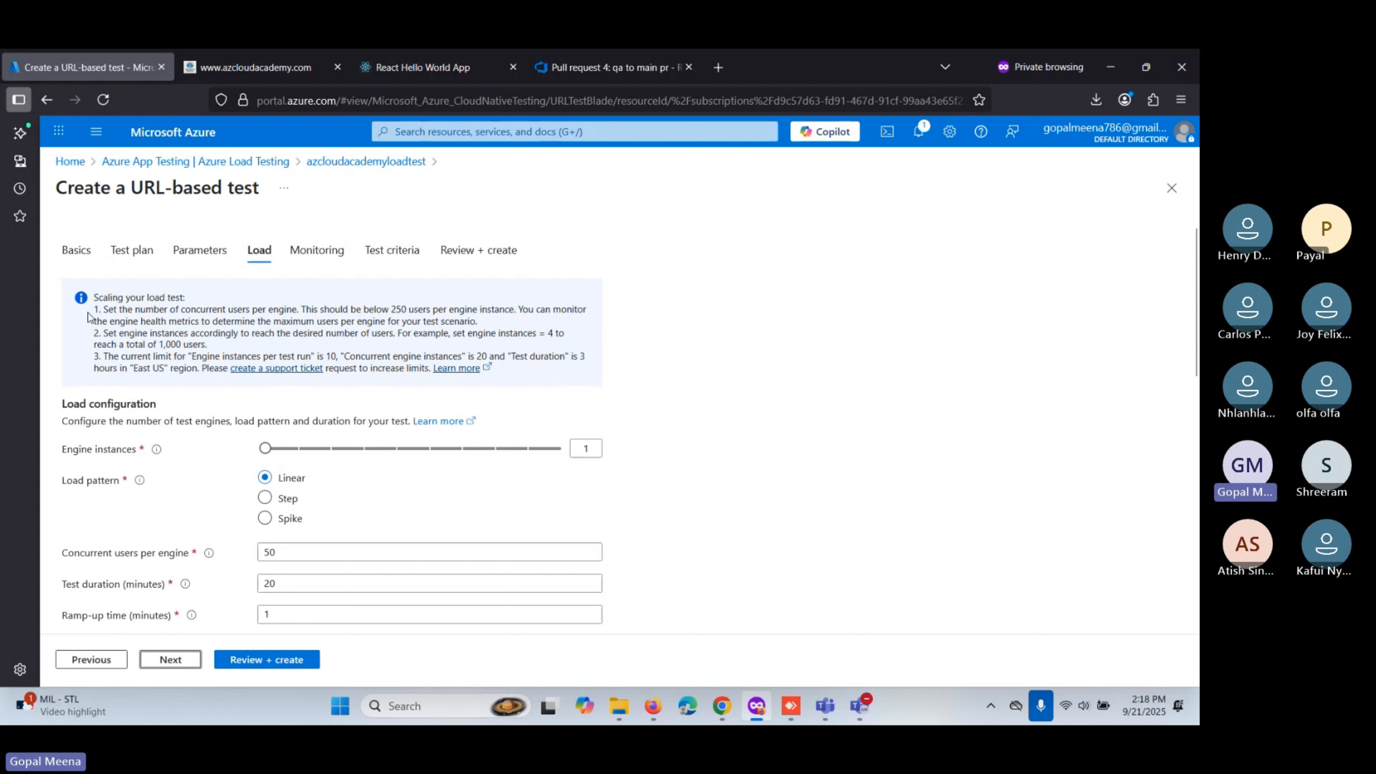
# Try 10 engine instances in the load configuration and return the count to 1.
pyautogui.scroll(-2, 89, 316)
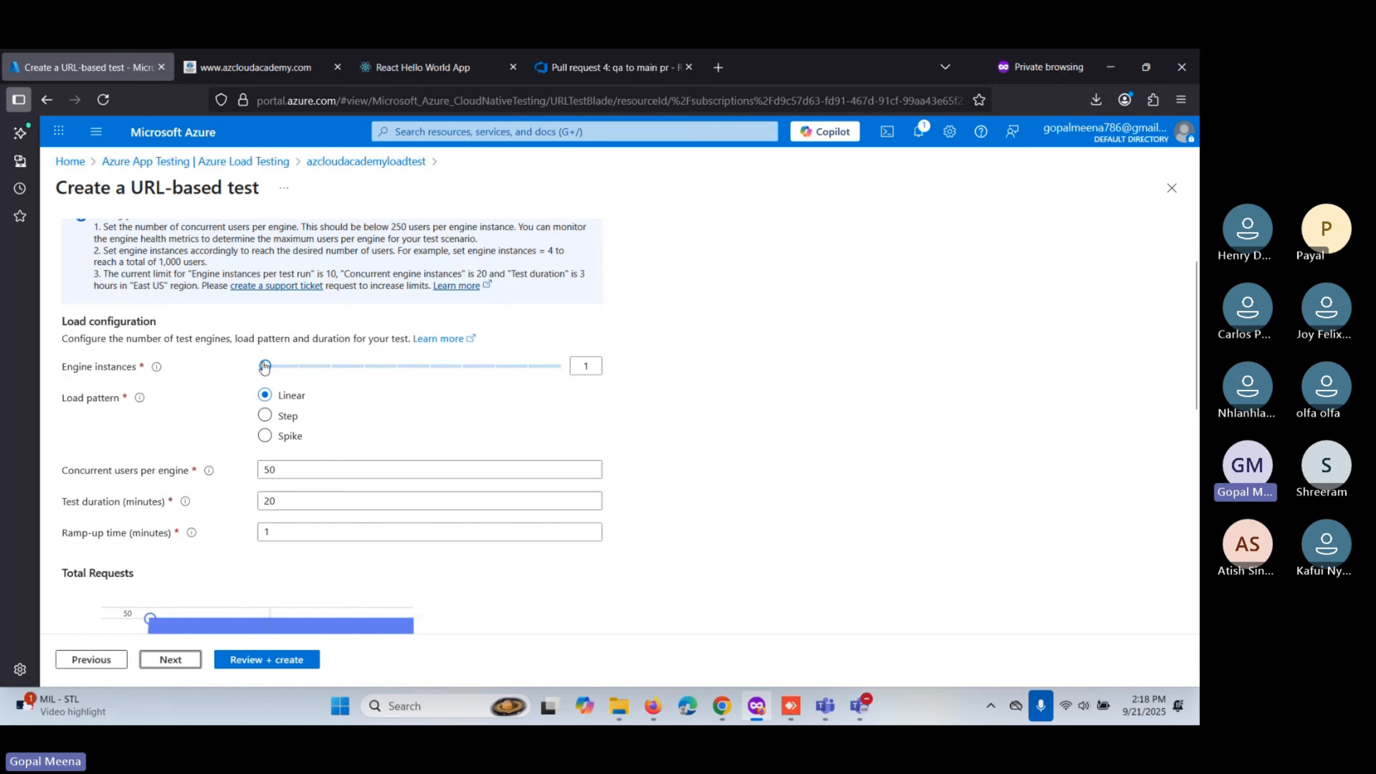
pyautogui.moveTo(265, 366); pyautogui.dragTo(548, 379)
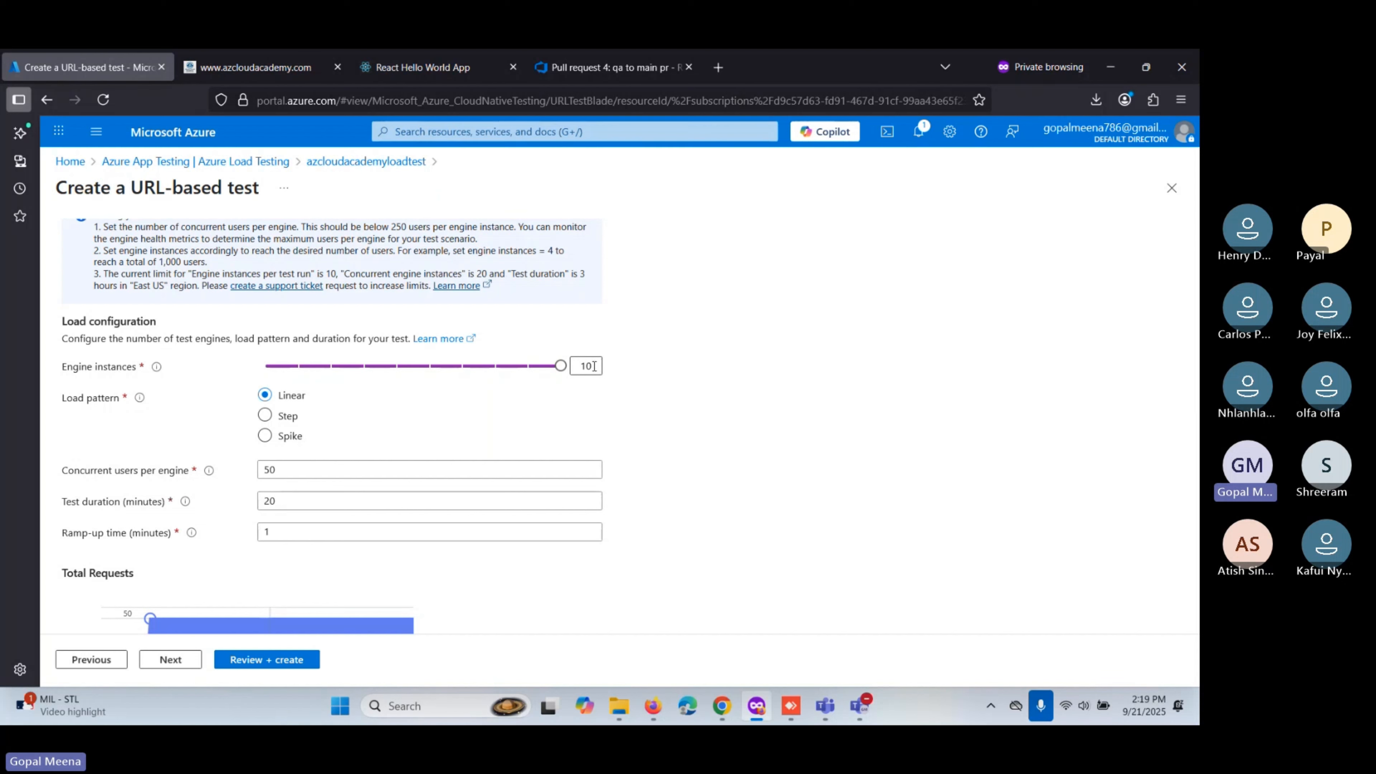
pyautogui.moveTo(561, 366); pyautogui.dragTo(247, 380)
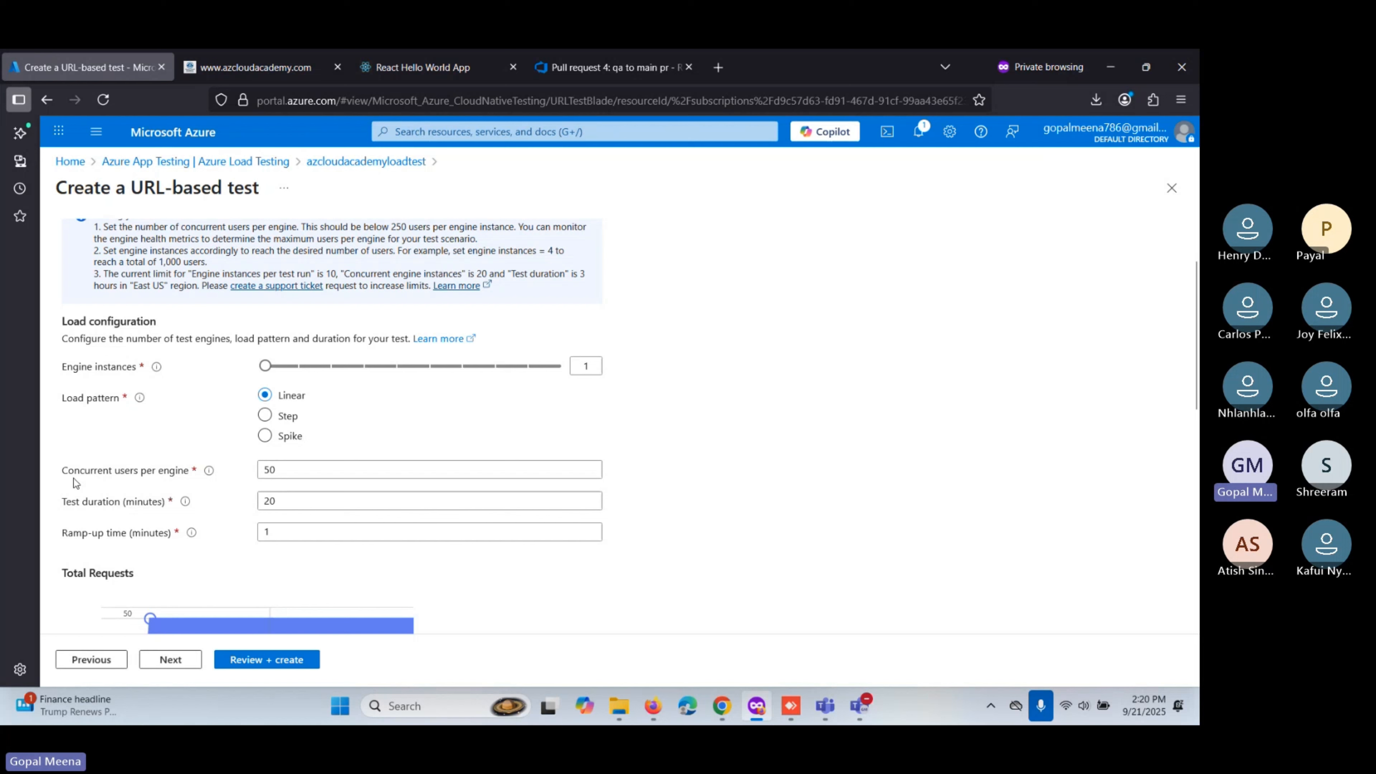
# Try 10000 concurrent users per engine and reduce the value to 100.
pyautogui.scroll(-2, 76, 482)
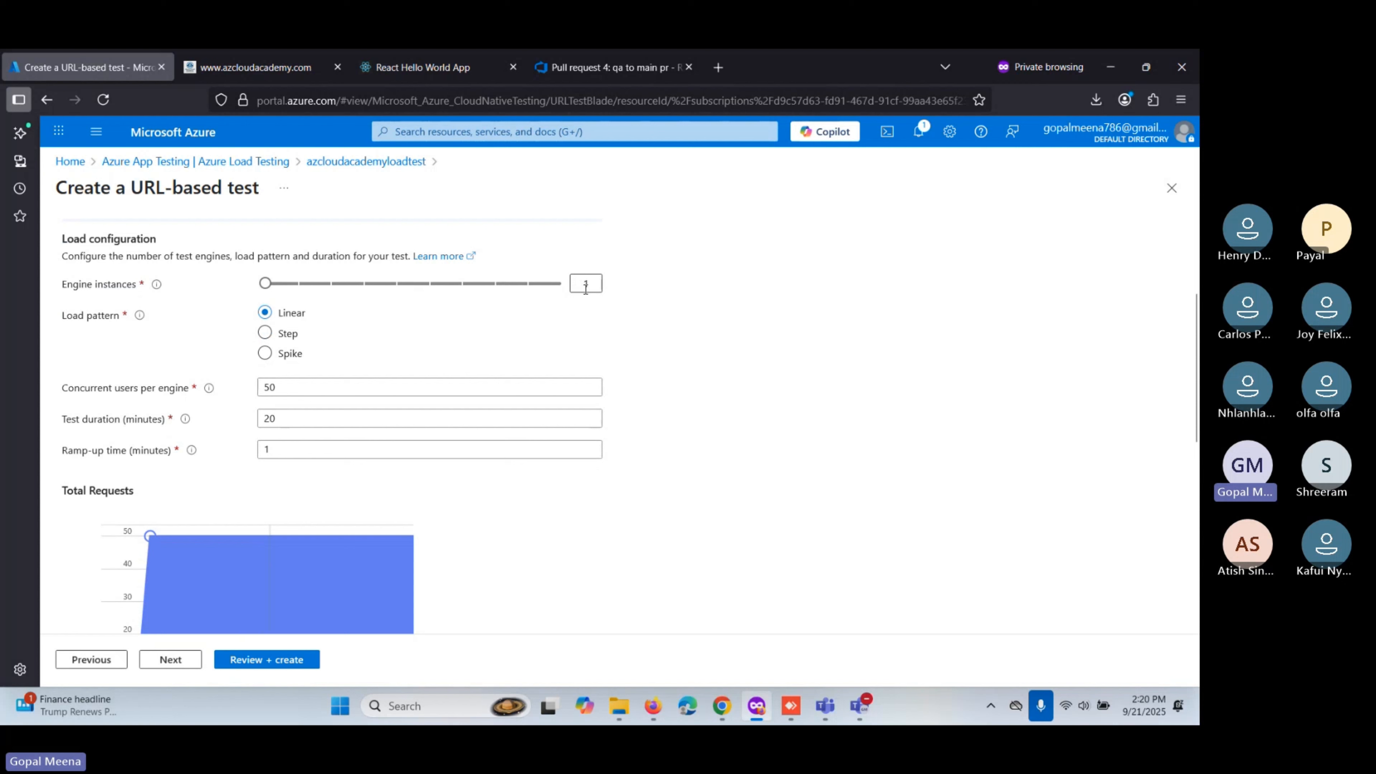
pyautogui.moveTo(295, 388); pyautogui.dragTo(264, 386)
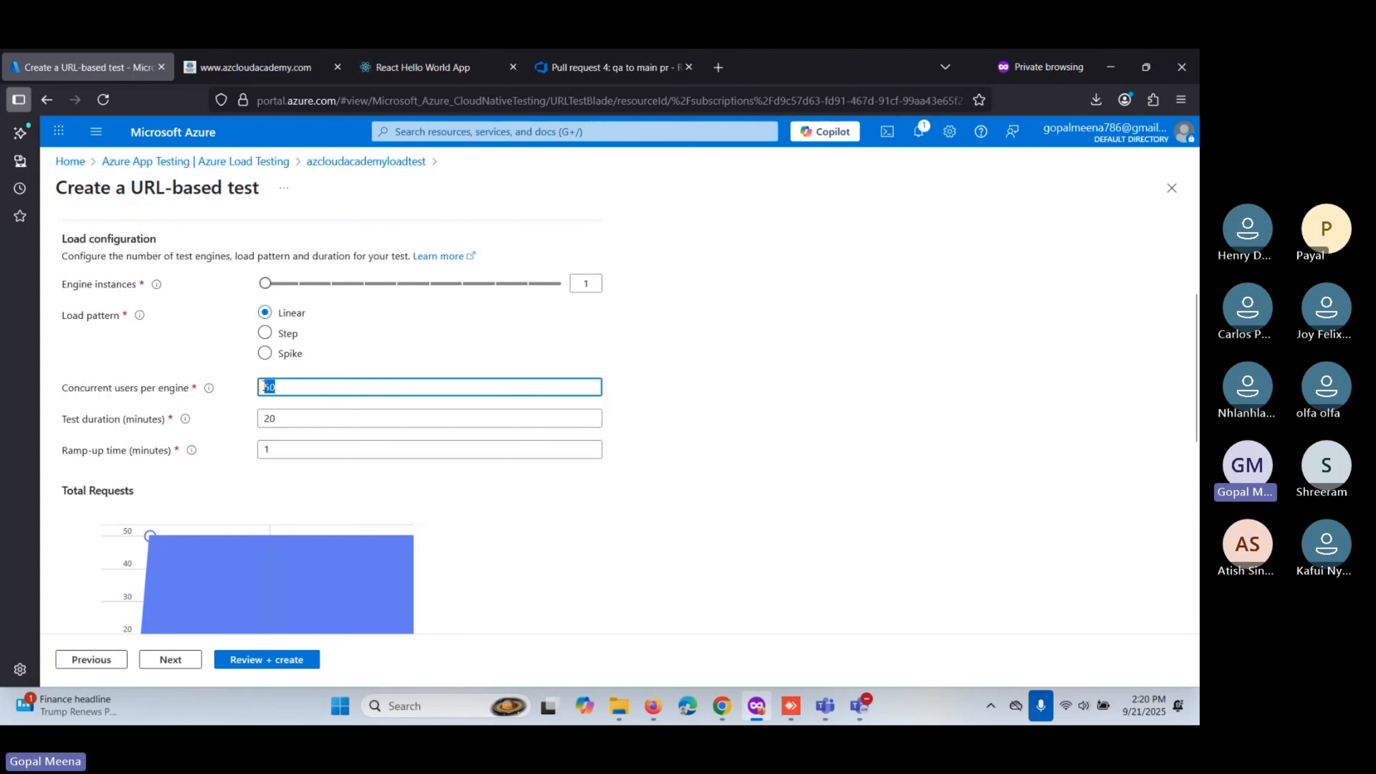
pyautogui.write('10000')
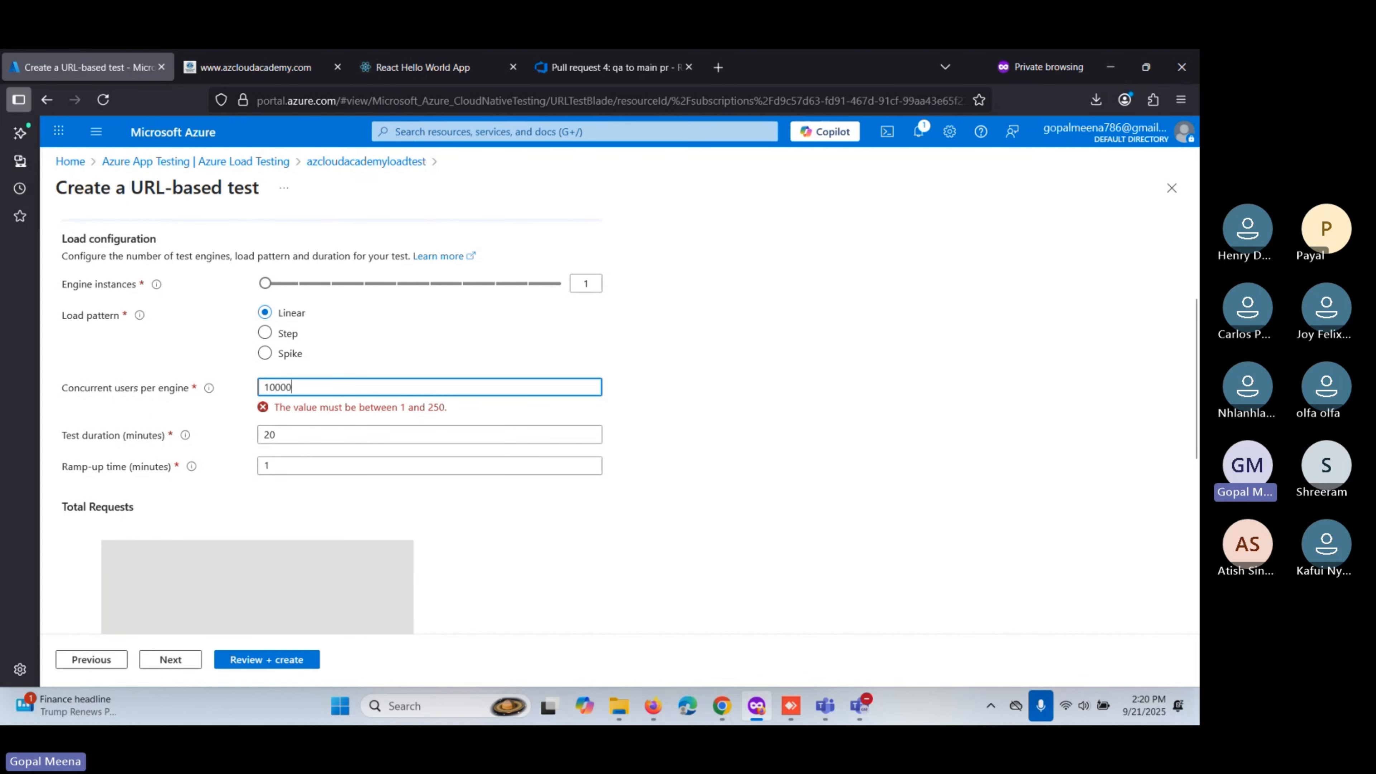
pyautogui.press('BackSpace')
pyautogui.press('BackSpace')
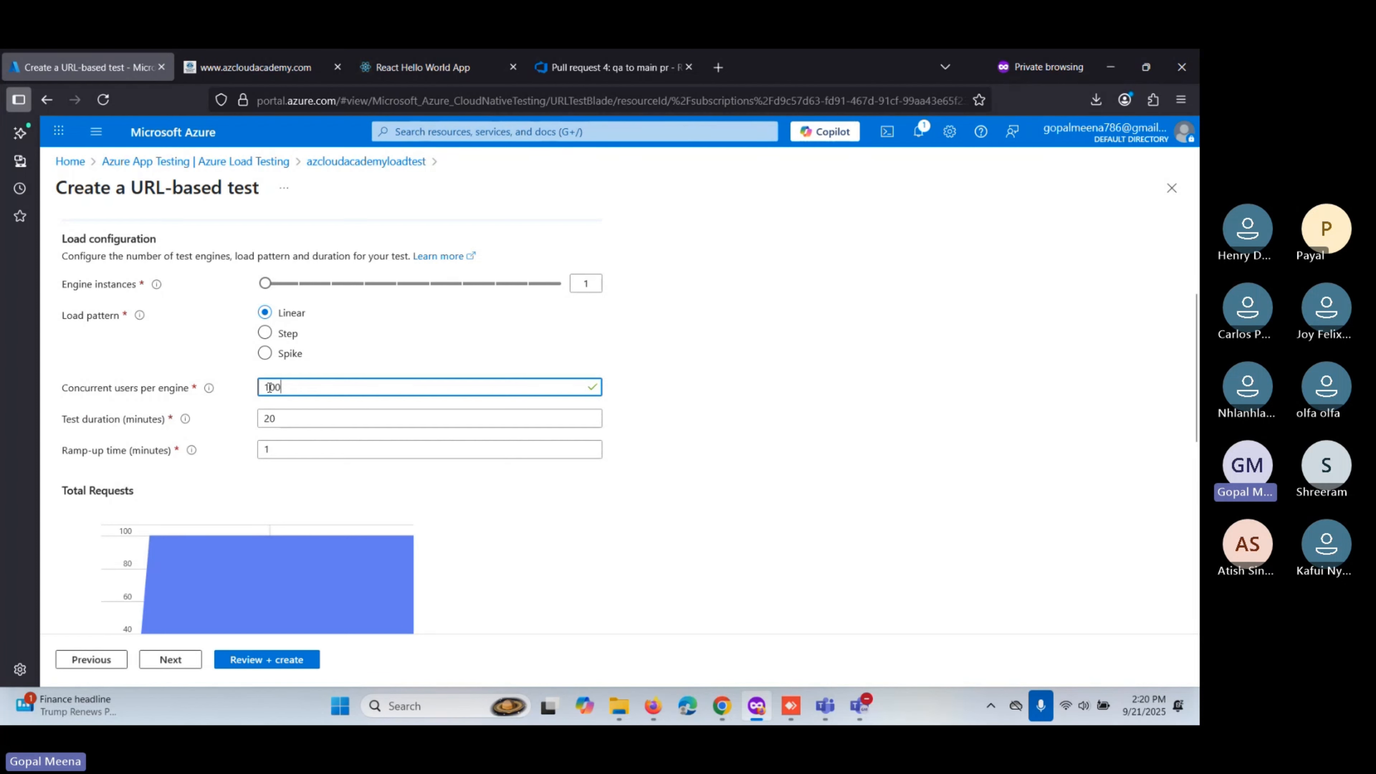
# Set the engine instances to 10, try 1000 concurrent users per engine, and reduce that value to 1.
pyautogui.moveTo(266, 283); pyautogui.dragTo(561, 283)
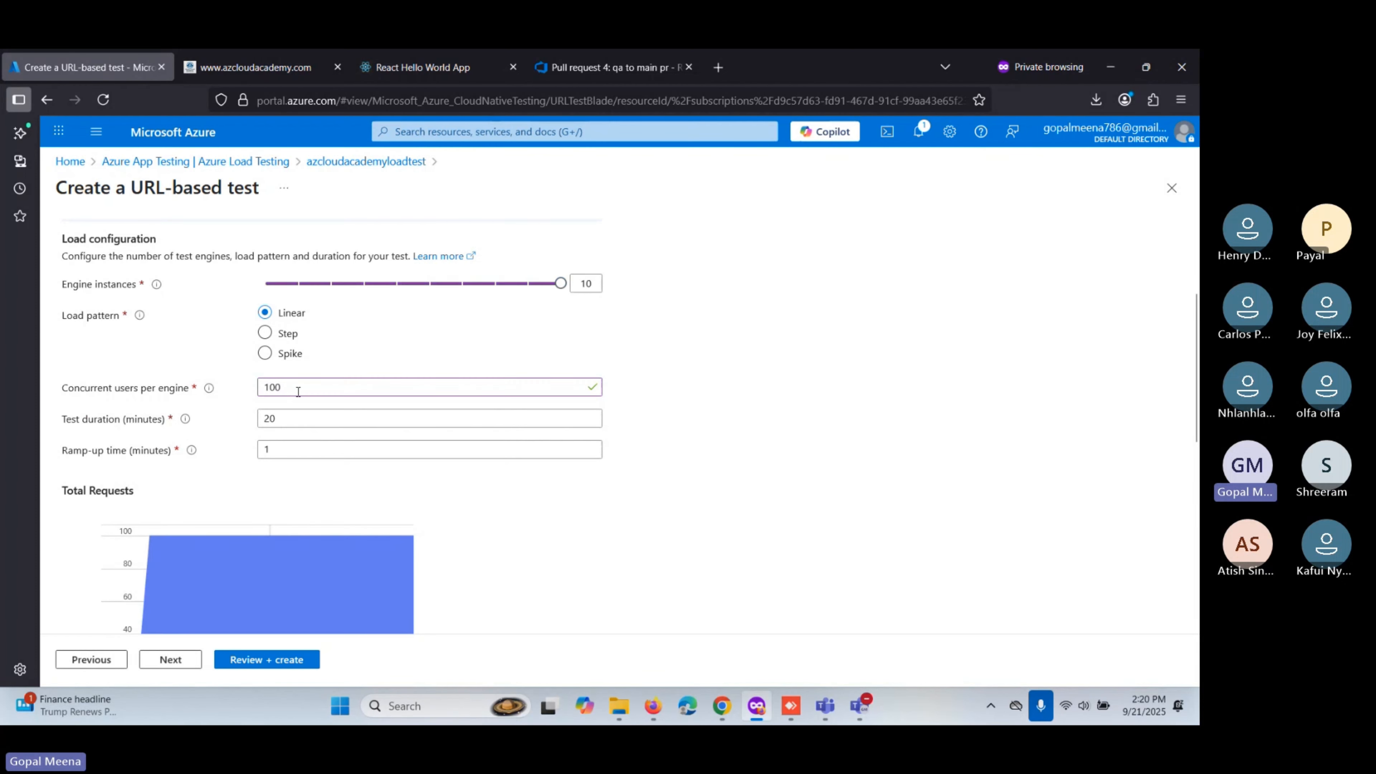
pyautogui.click(298, 388)
pyautogui.write('0')
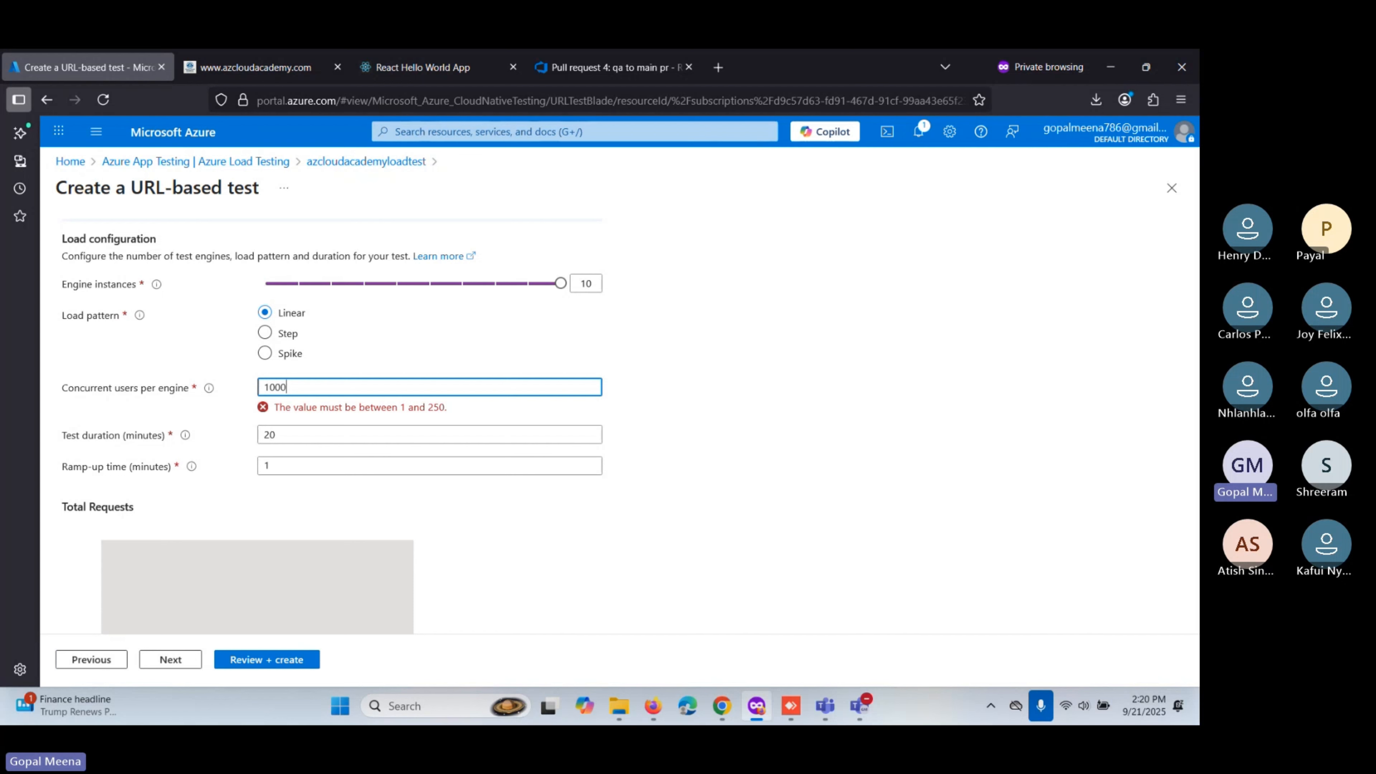
pyautogui.press('BackSpace')
pyautogui.press('BackSpace')
pyautogui.press('BackSpace')
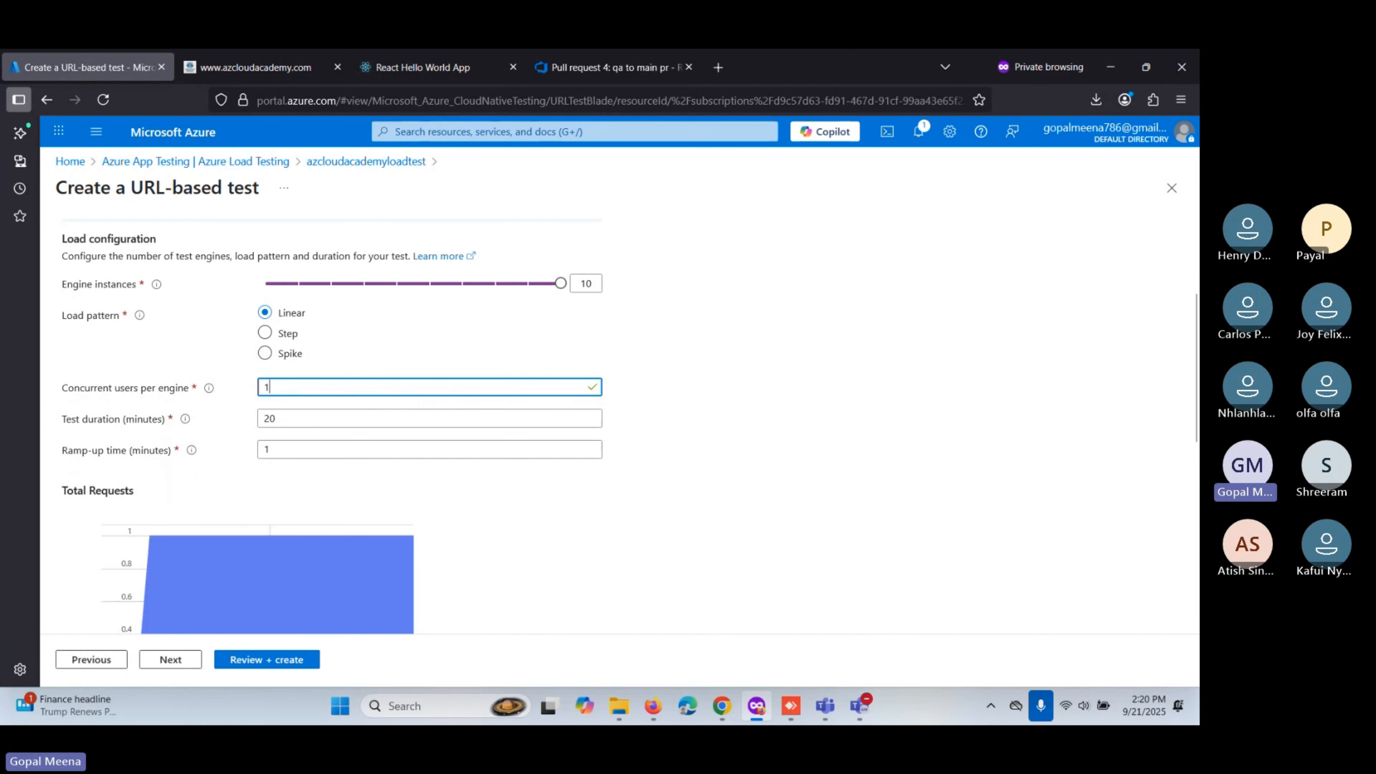
pyautogui.click(581, 483)
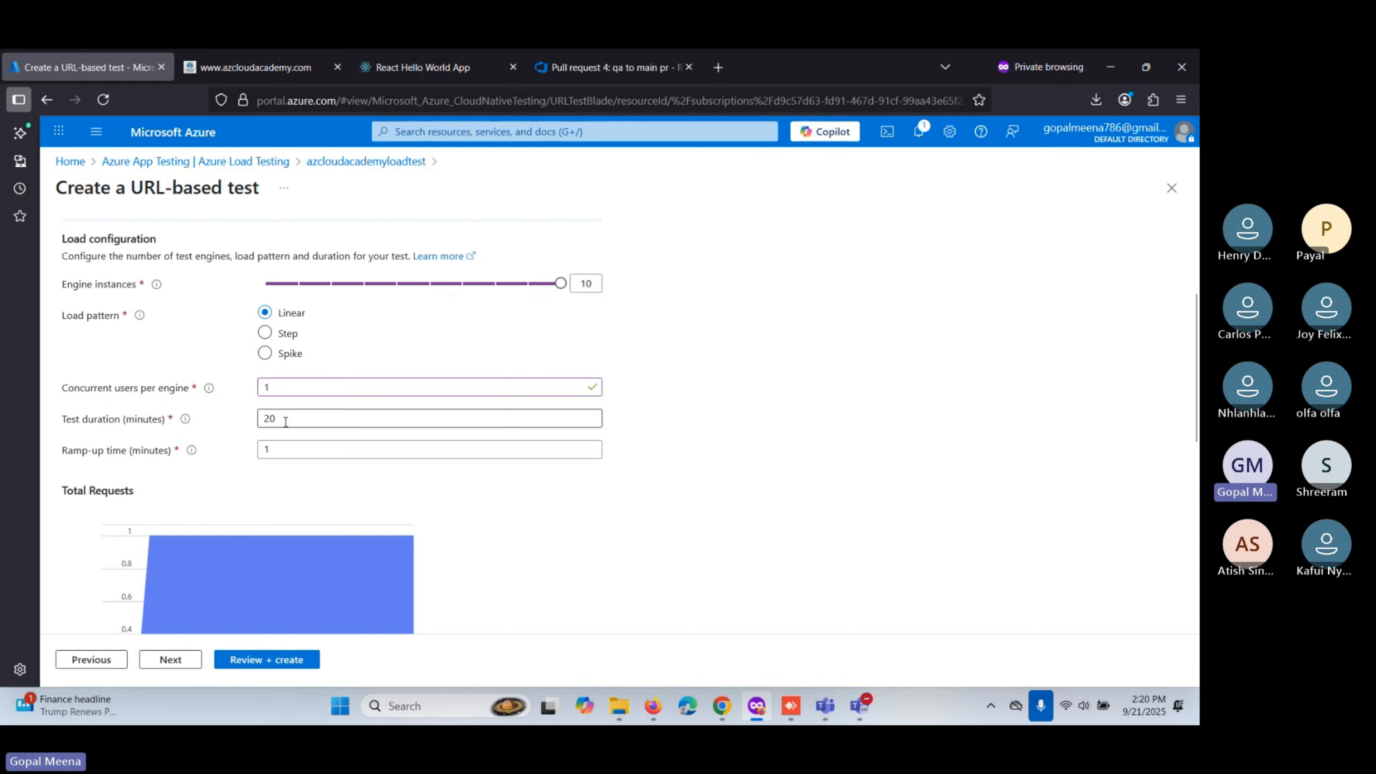
# Set the test duration to 1 minute.
pyautogui.moveTo(282, 422); pyautogui.dragTo(260, 423)
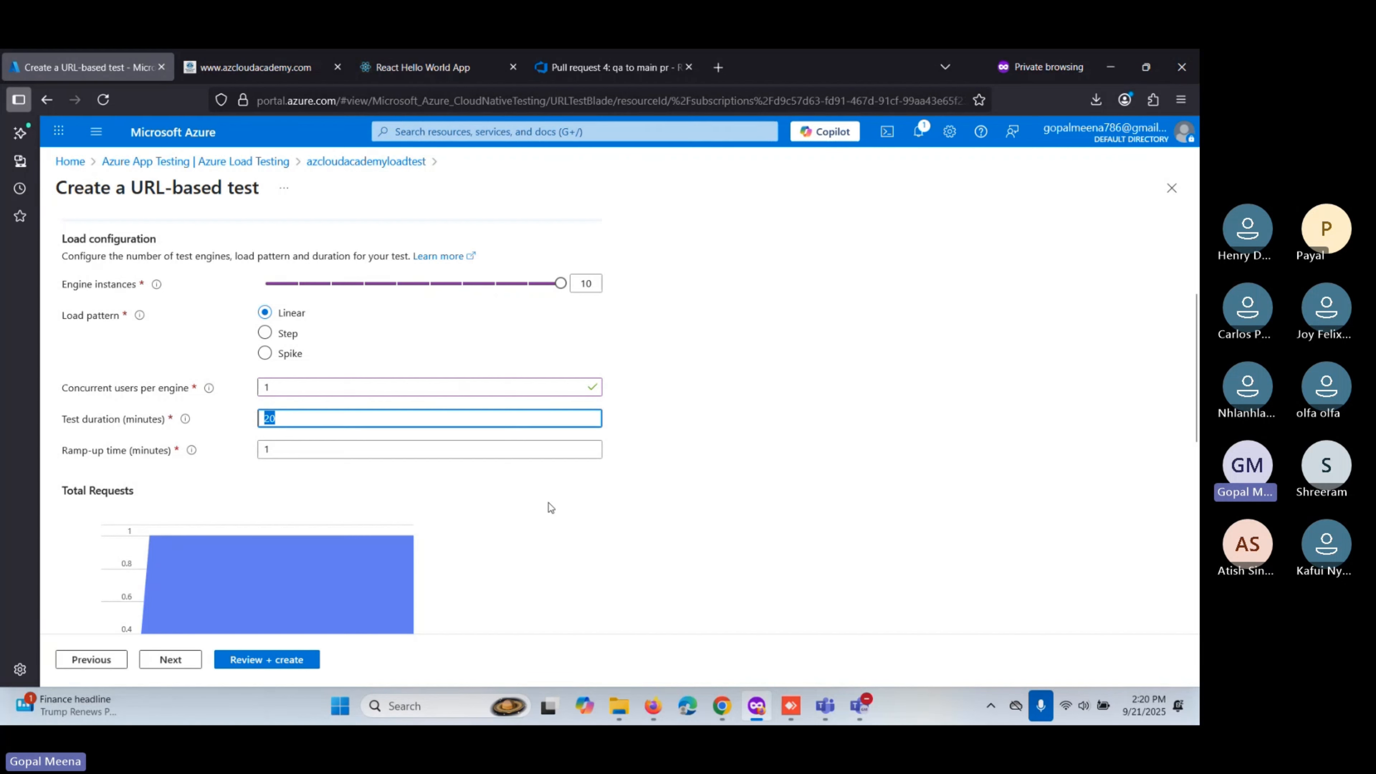
pyautogui.write('1')
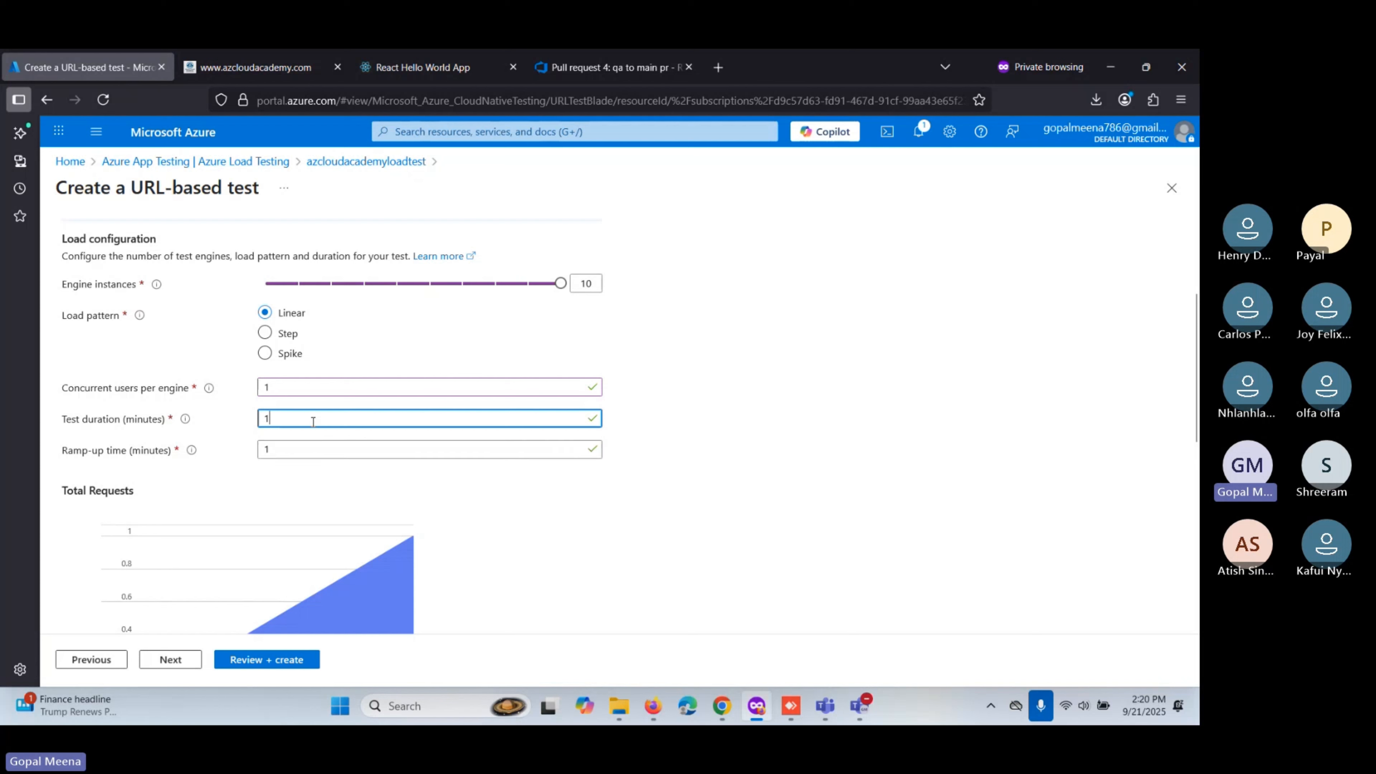
pyautogui.scroll(-3, 309, 424)
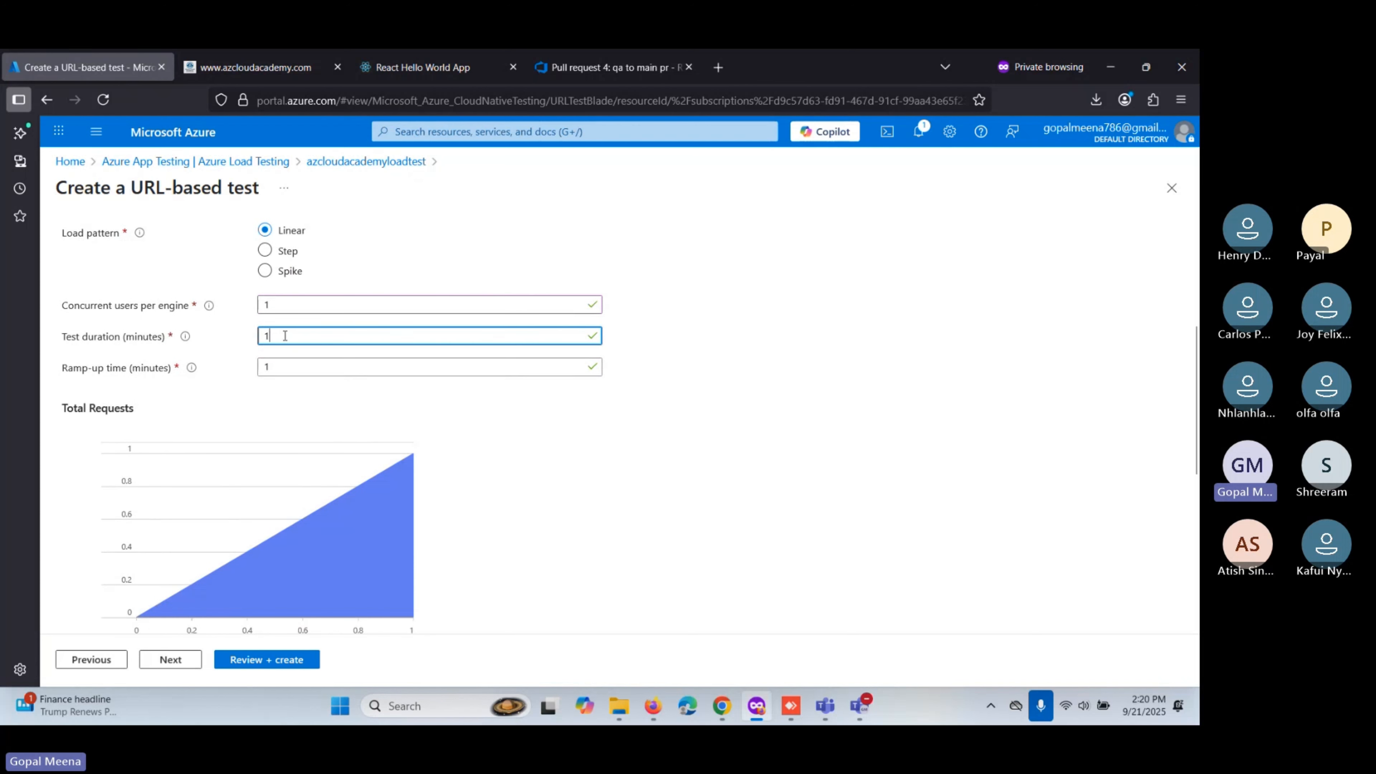
pyautogui.moveTo(271, 336); pyautogui.dragTo(242, 378)
pyautogui.click(242, 378)
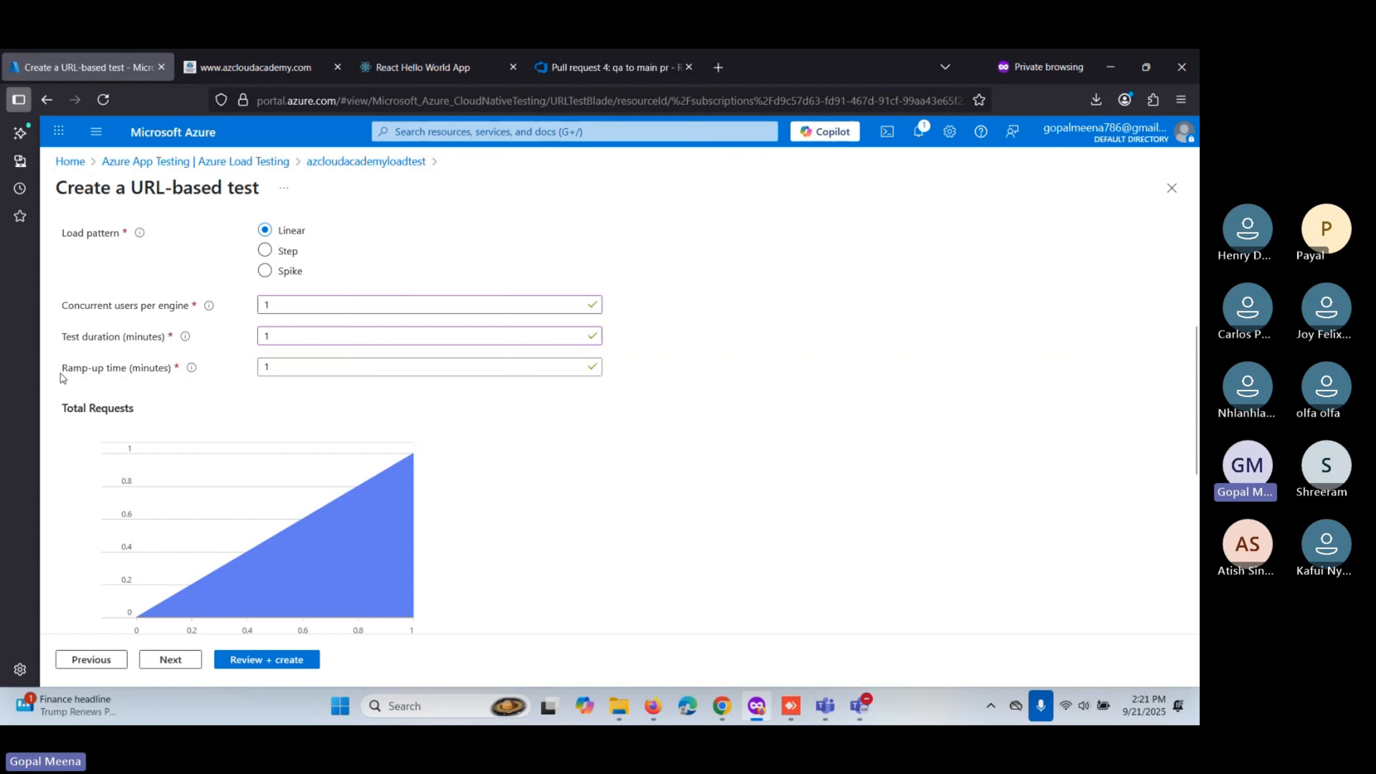
# Examine the ramp-up time setting, the total requests chart, and the default region's load percentage and engine count.
pyautogui.moveTo(62, 378); pyautogui.dragTo(187, 389)
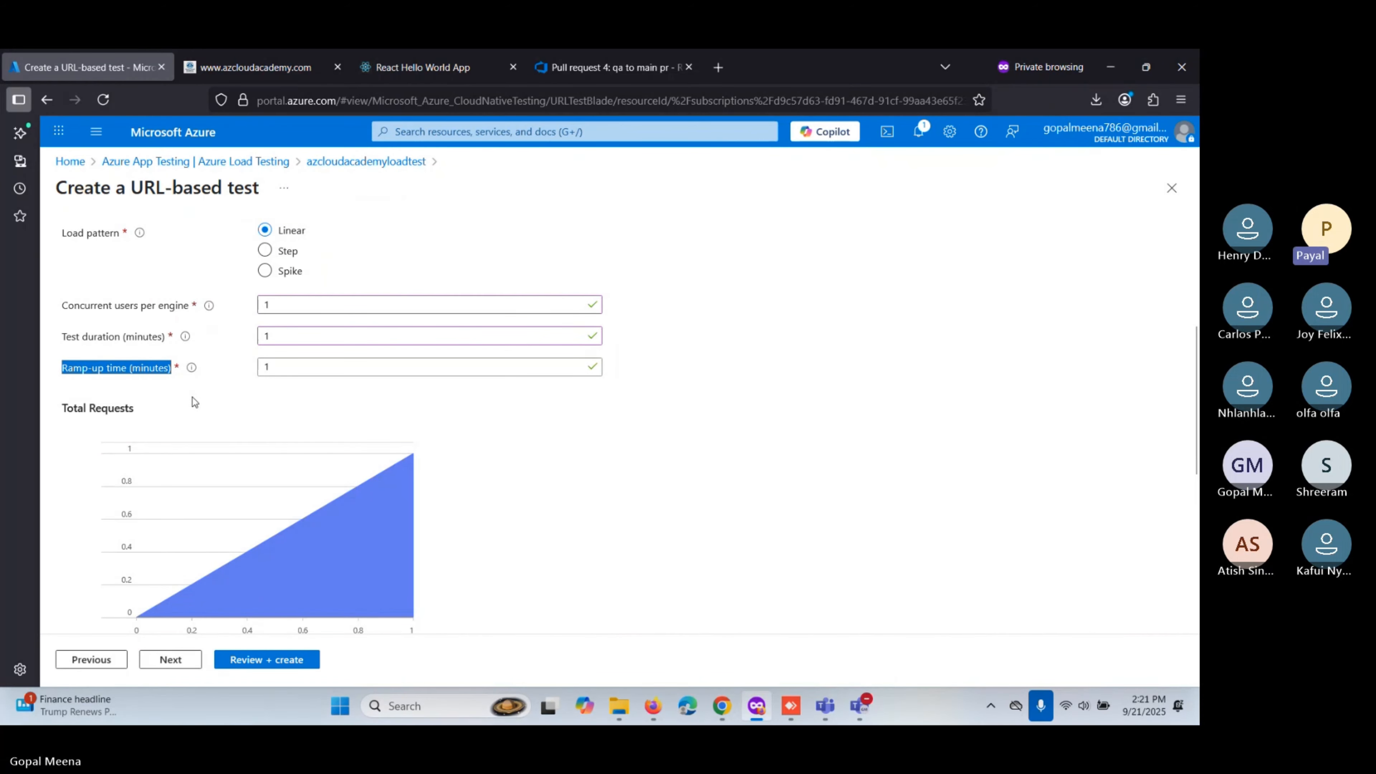
pyautogui.scroll(2, 198, 410)
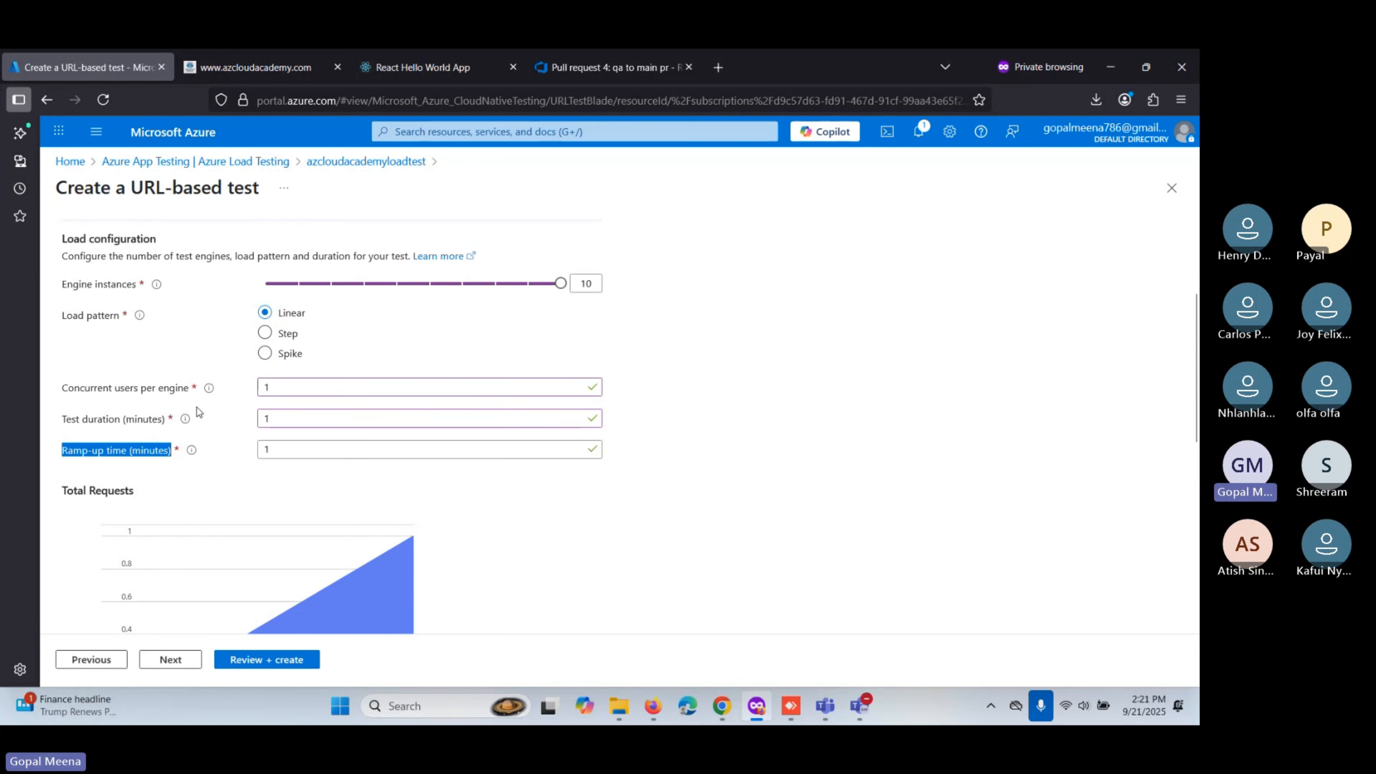
pyautogui.scroll(-2, 198, 410)
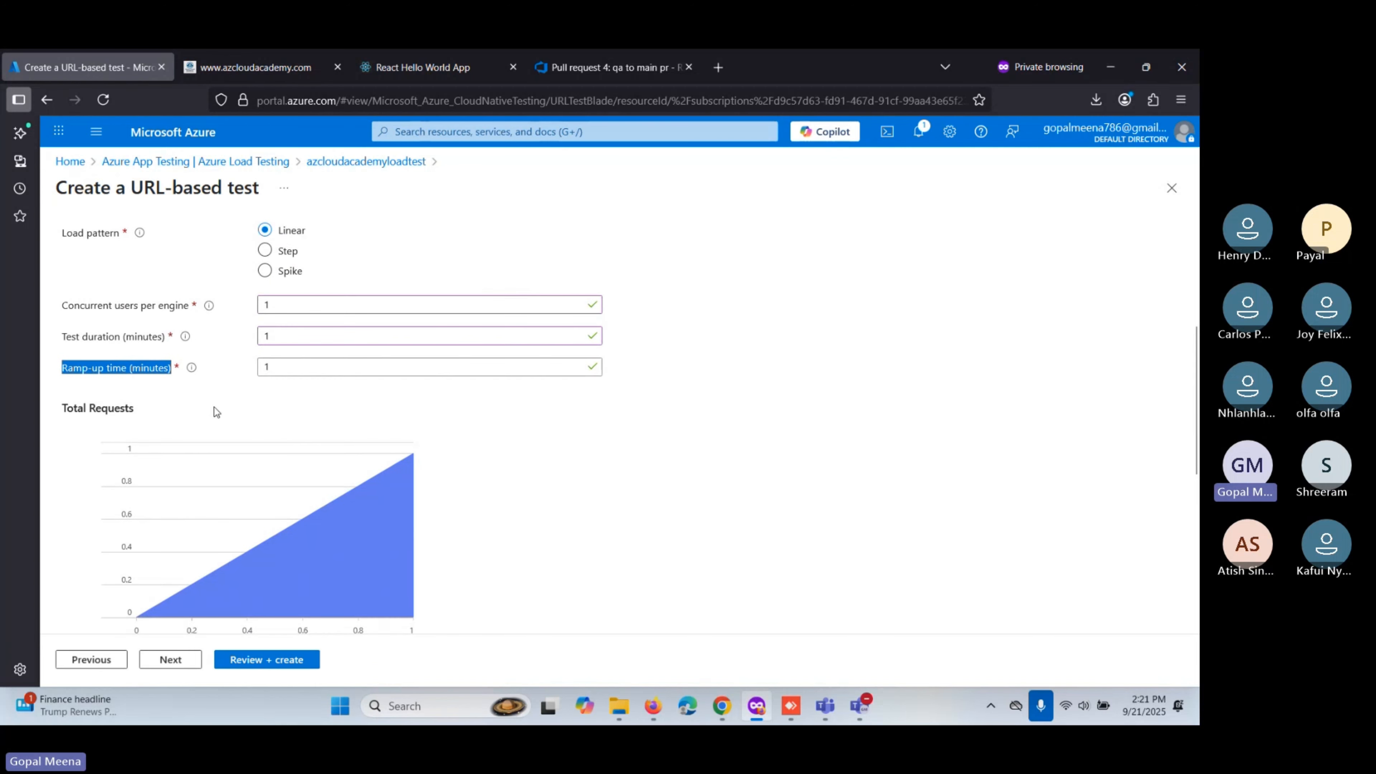
pyautogui.scroll(-3, 214, 406)
pyautogui.scroll(-4, 217, 400)
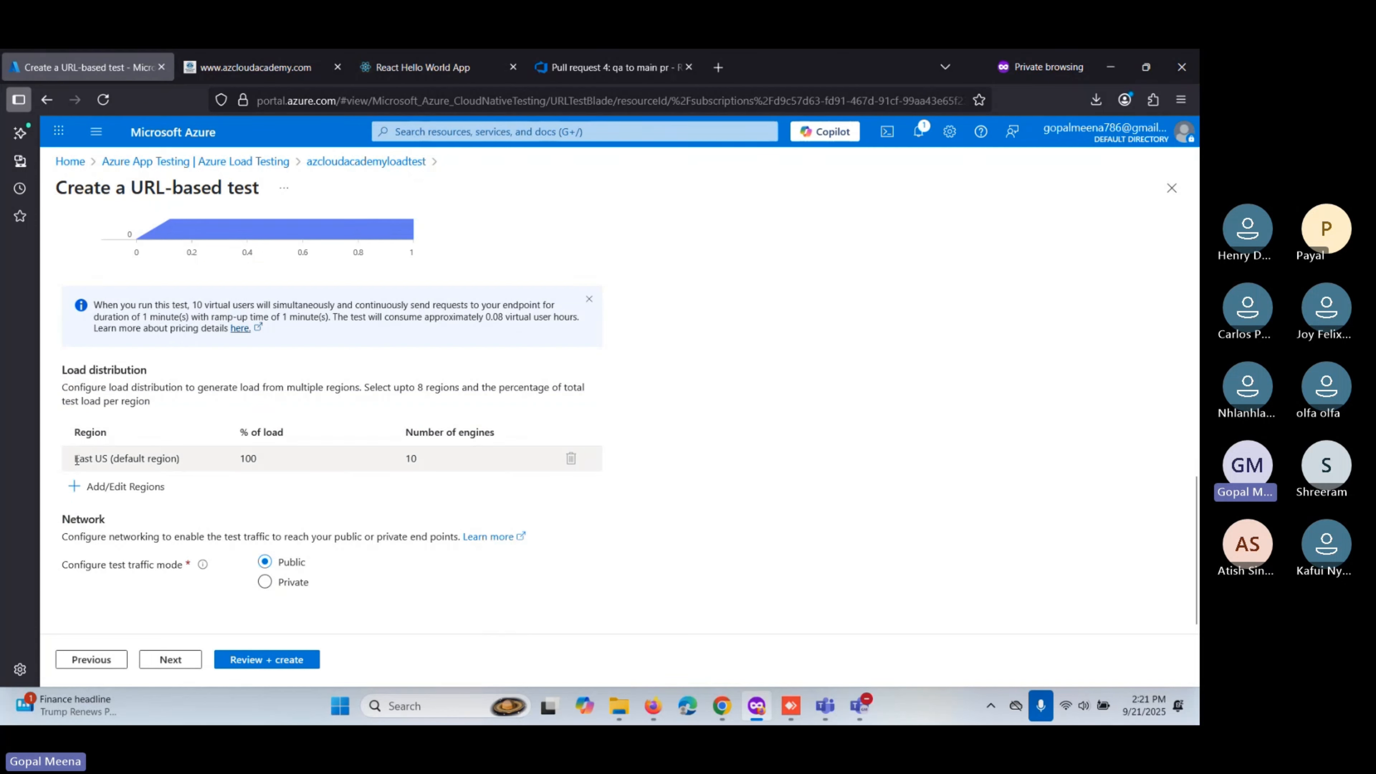
pyautogui.moveTo(76, 460); pyautogui.dragTo(106, 459)
pyautogui.click(241, 462)
pyautogui.moveTo(240, 460); pyautogui.dragTo(260, 459)
pyautogui.moveTo(425, 460); pyautogui.dragTo(404, 461)
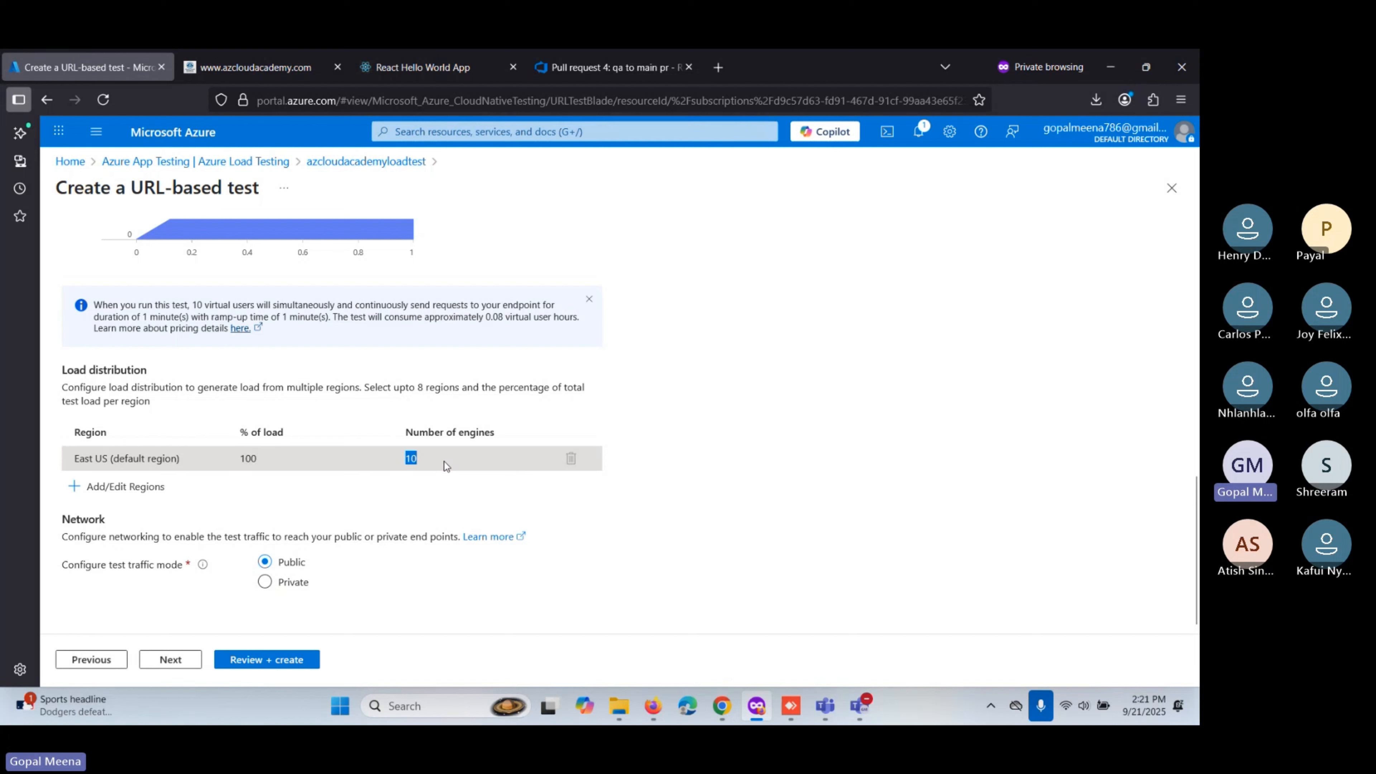
pyautogui.moveTo(119, 459); pyautogui.dragTo(125, 459)
# Add East US 2 to the load distribution regions and compare the per-region engines with the total engine instances.
pyautogui.click(109, 487)
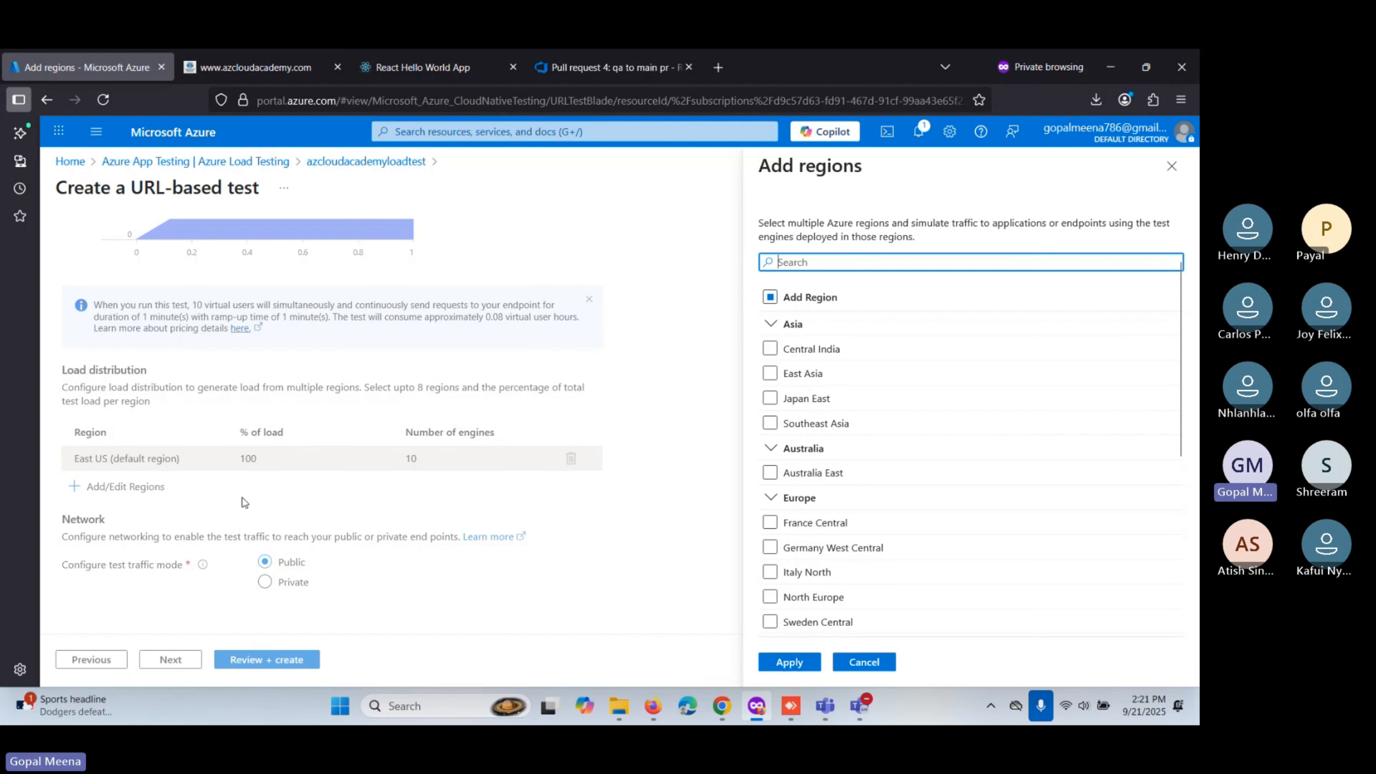
pyautogui.scroll(-2, 772, 404)
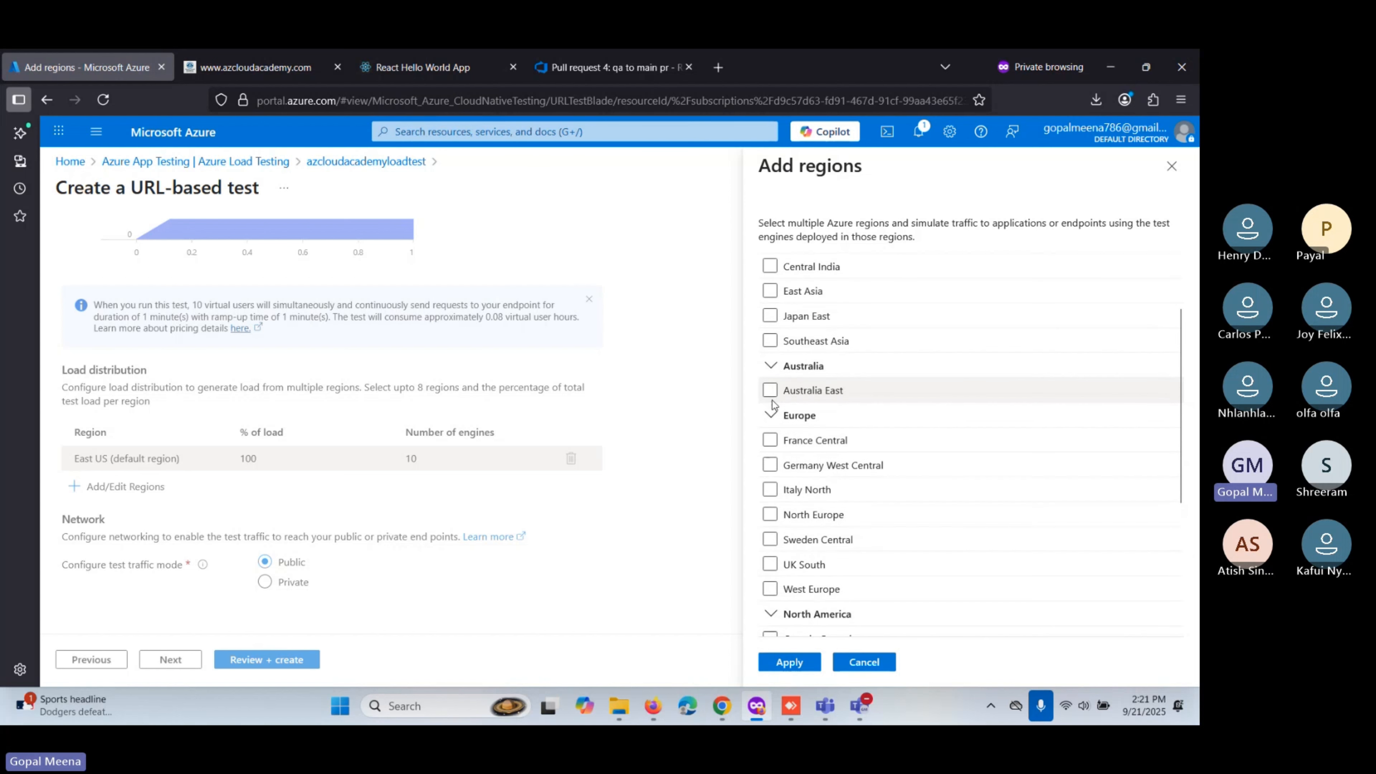
pyautogui.scroll(-5, 772, 404)
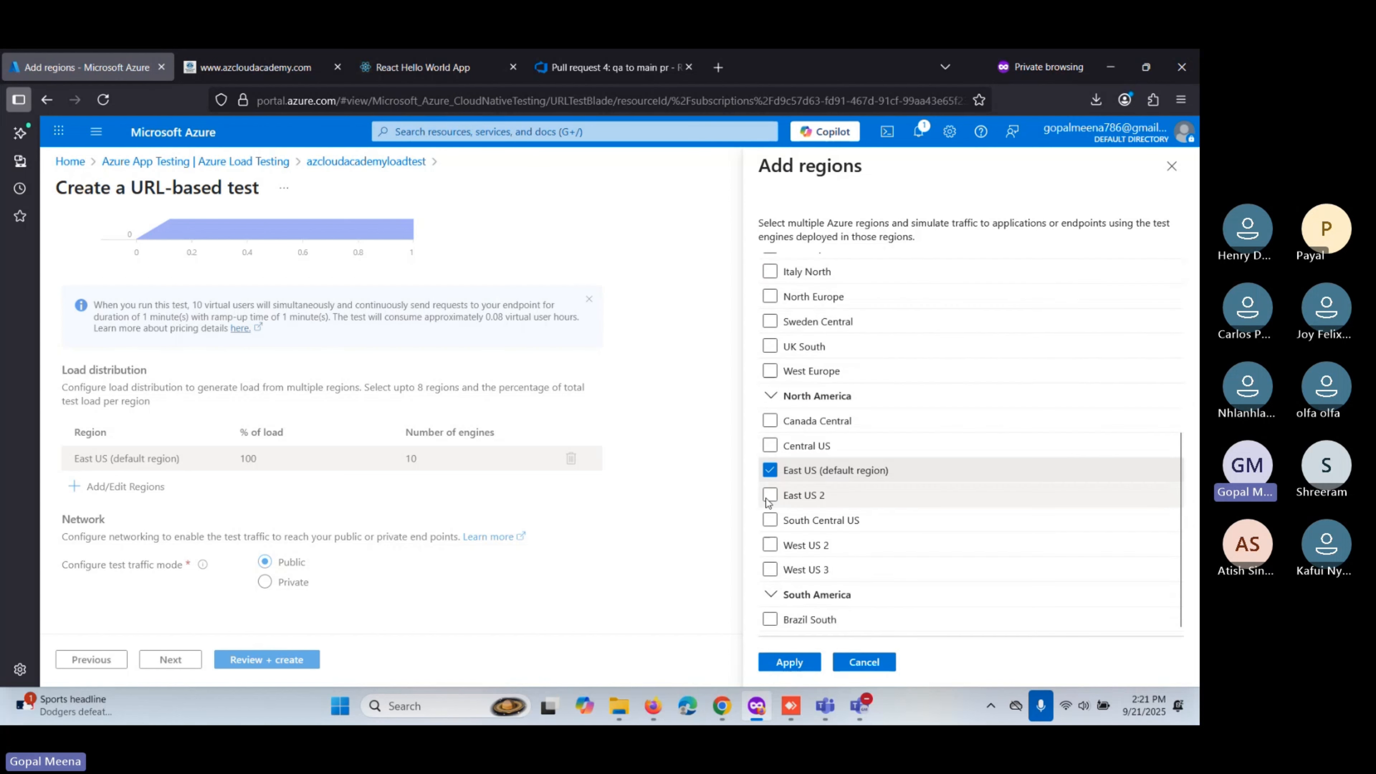
pyautogui.click(770, 495)
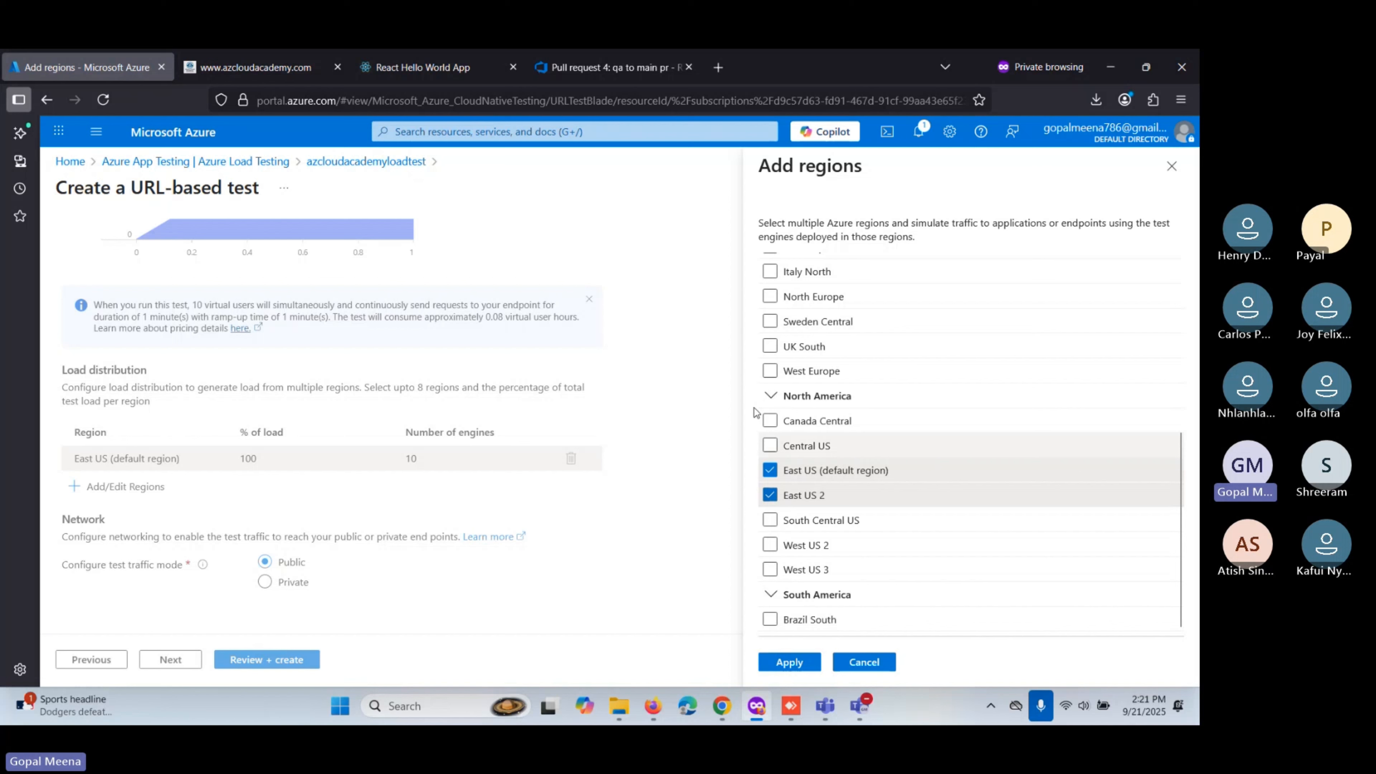
pyautogui.click(787, 661)
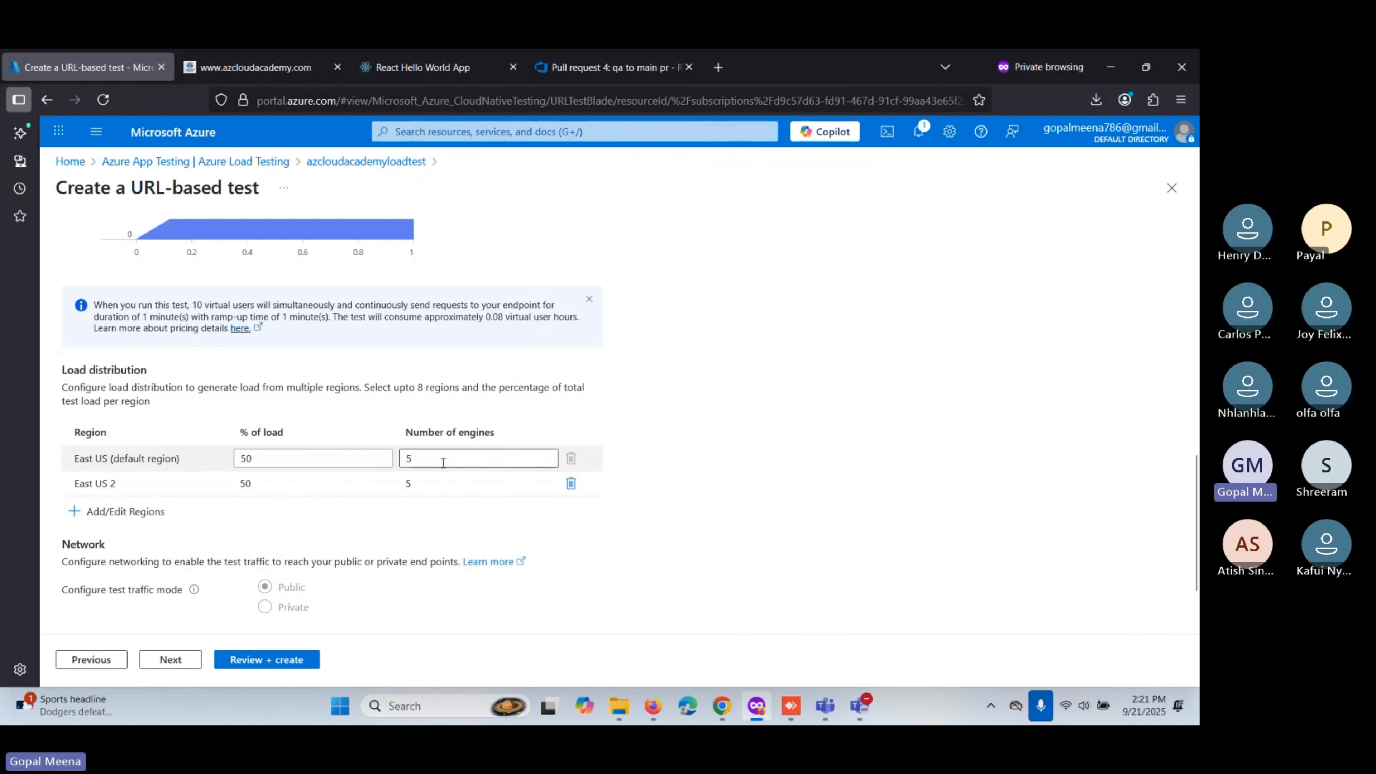
pyautogui.scroll(10, 443, 470)
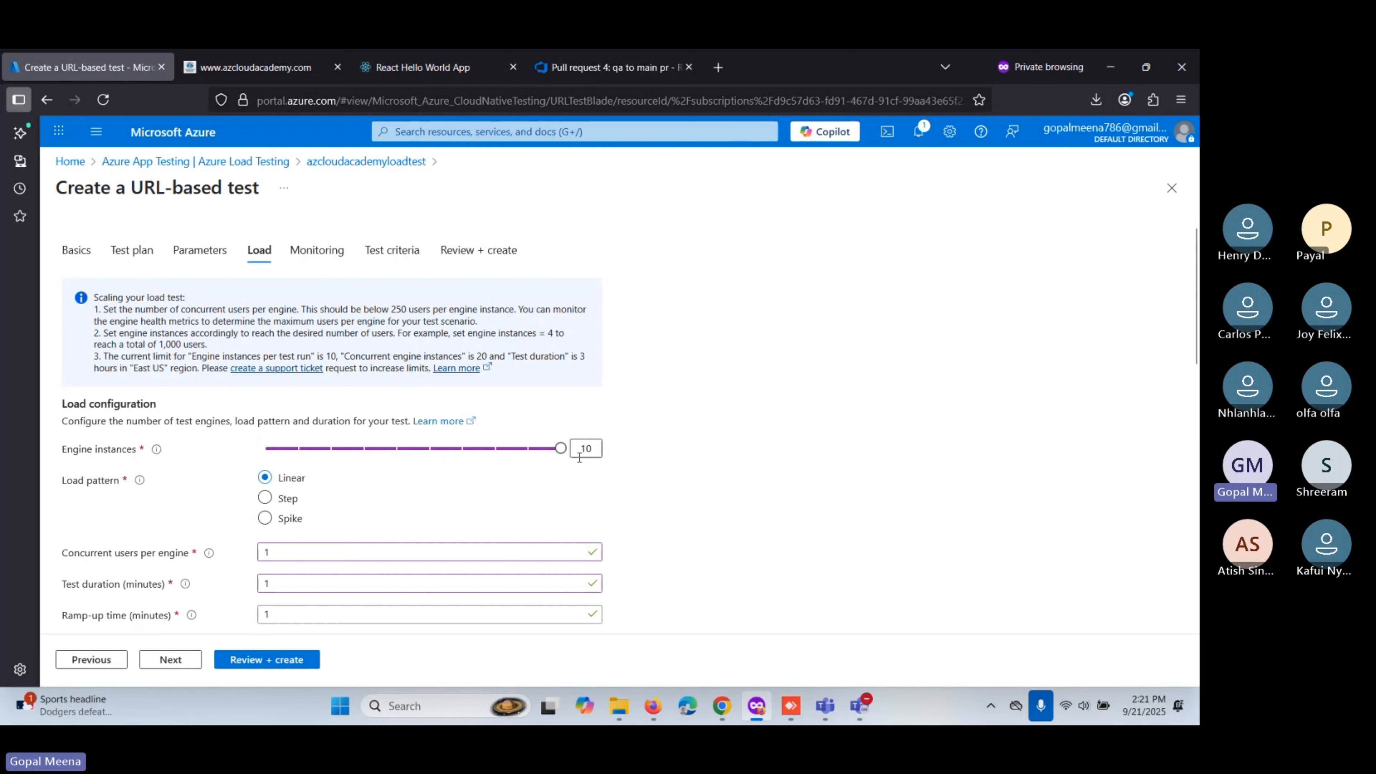
pyautogui.scroll(-10, 388, 402)
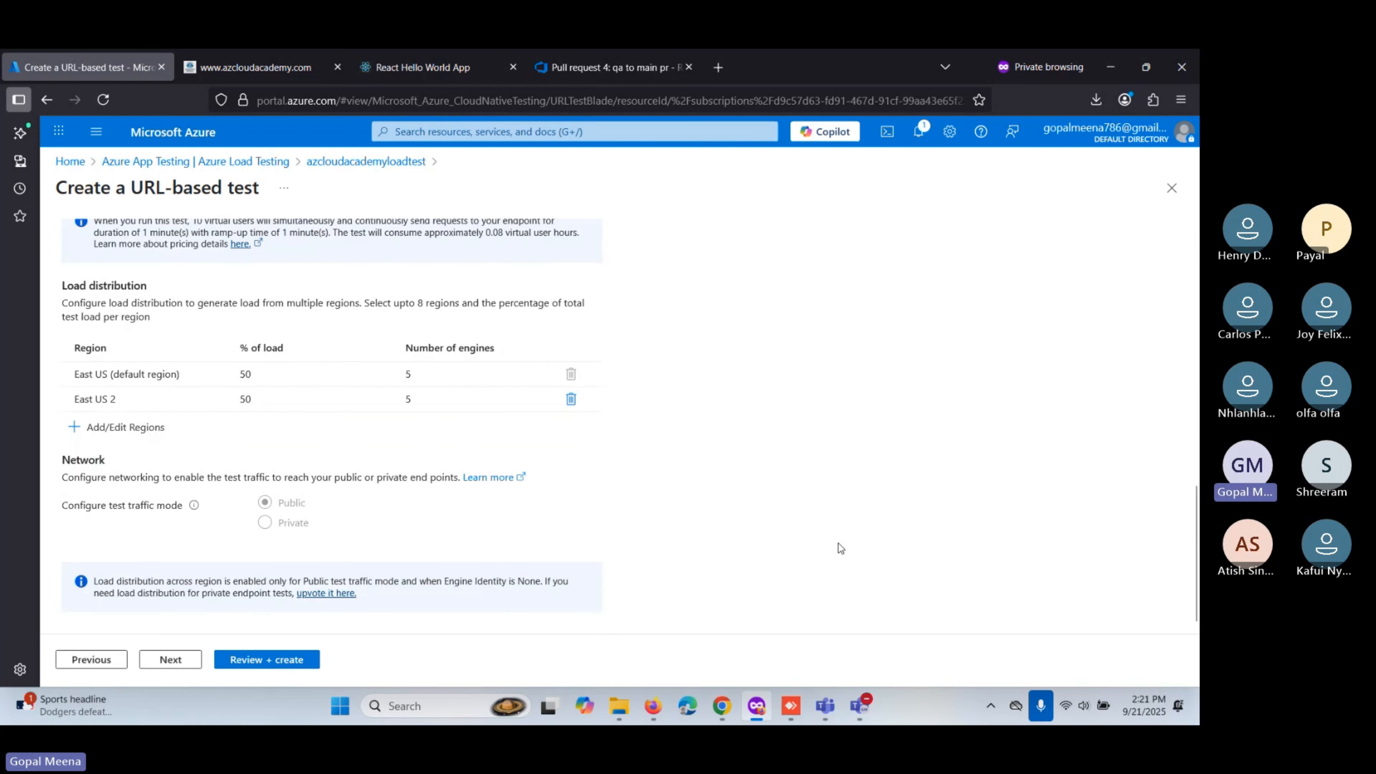
pyautogui.scroll(10, 433, 396)
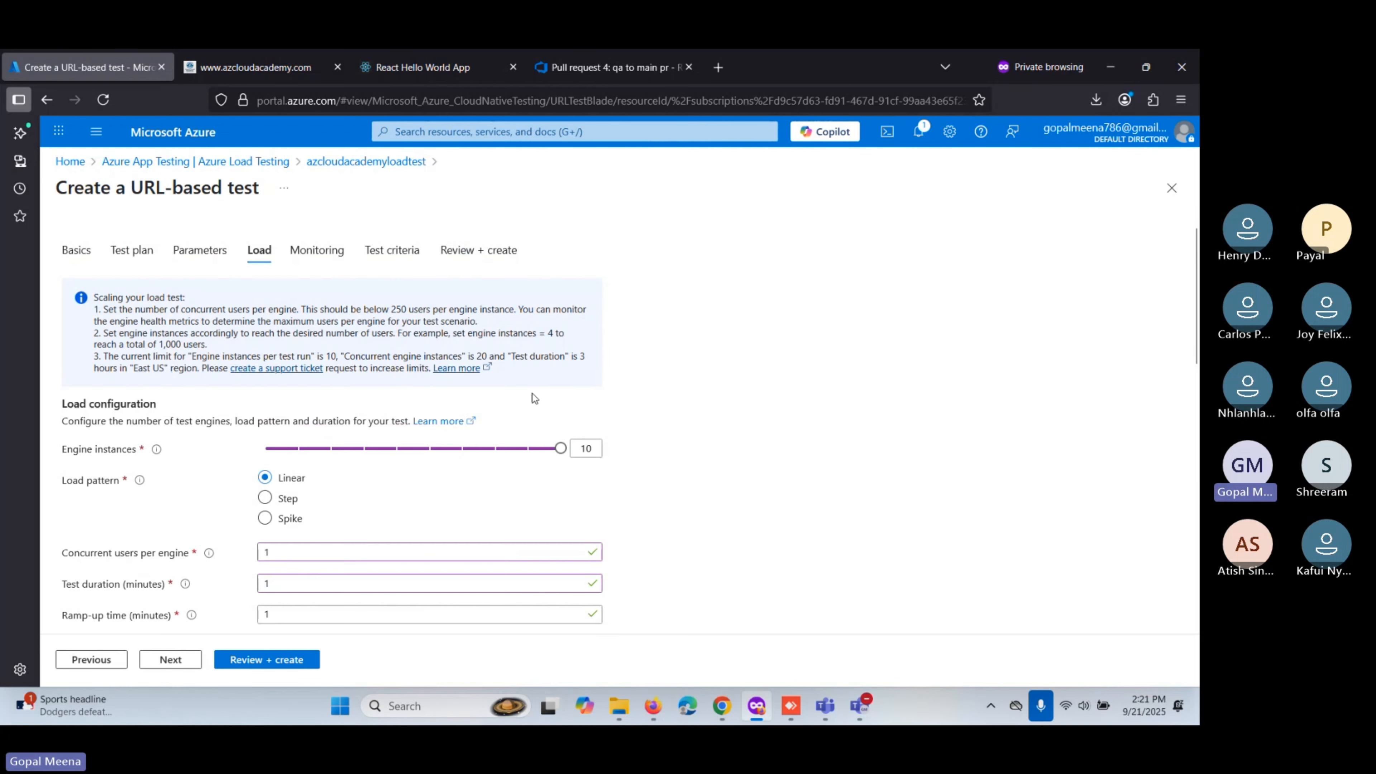
# Set the engine instances to 1 and remove the East US 2 region from the load distribution.
pyautogui.moveTo(419, 449); pyautogui.dragTo(217, 448)
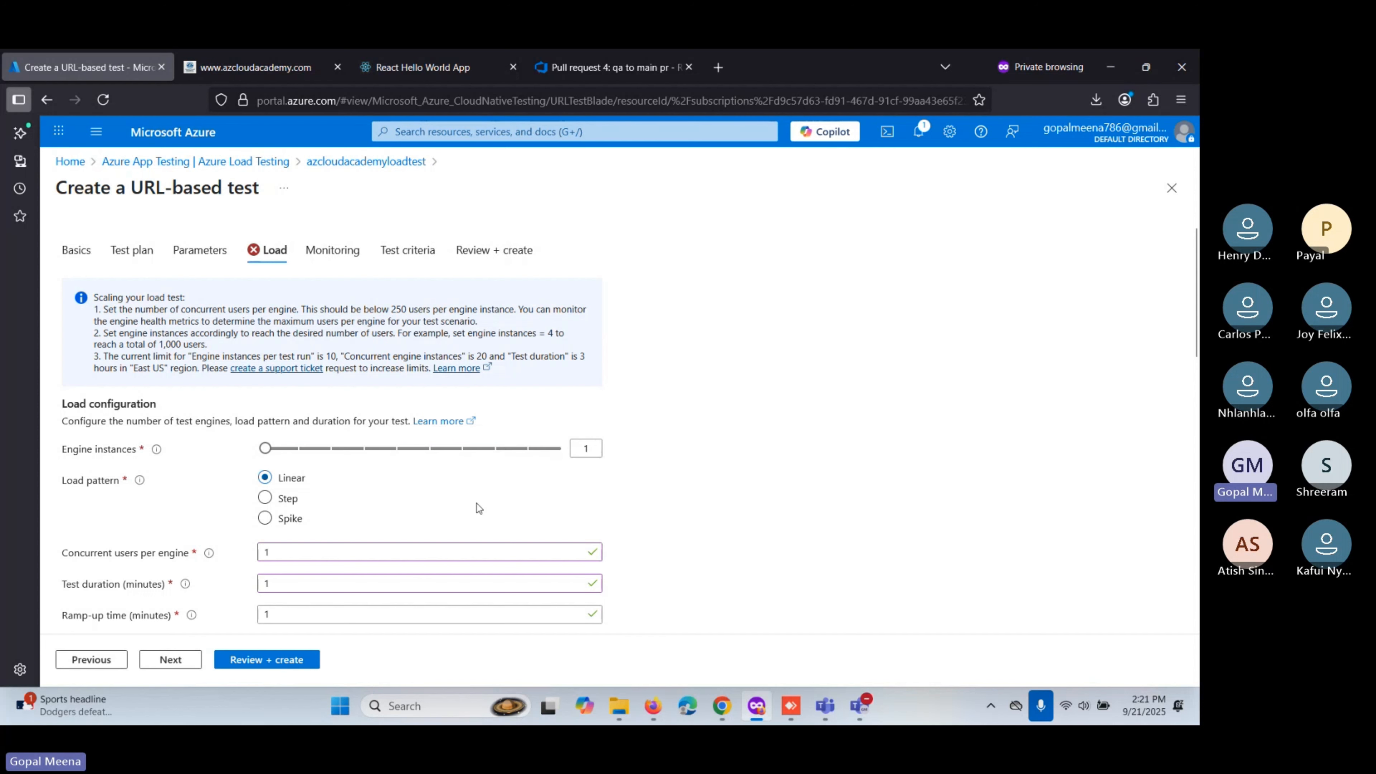
pyautogui.scroll(-10, 850, 432)
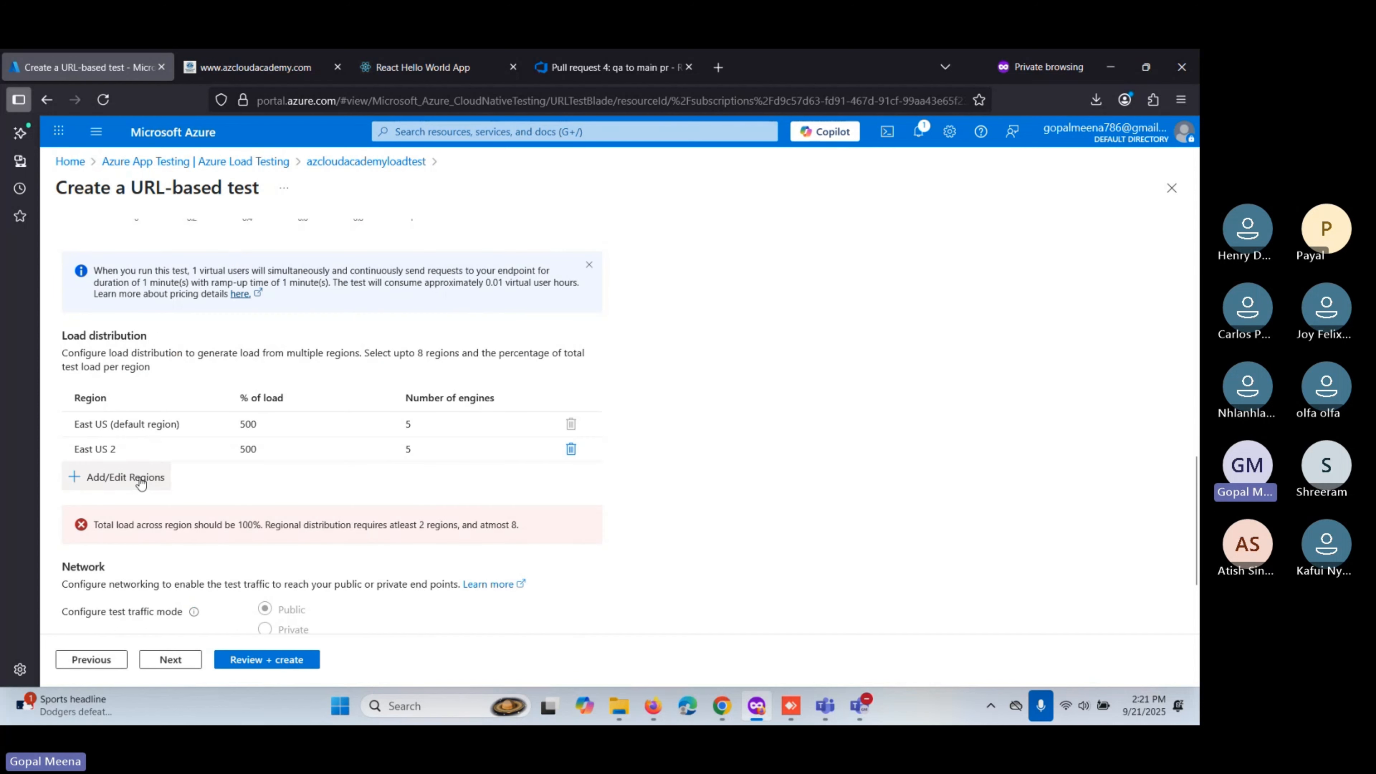
pyautogui.click(571, 449)
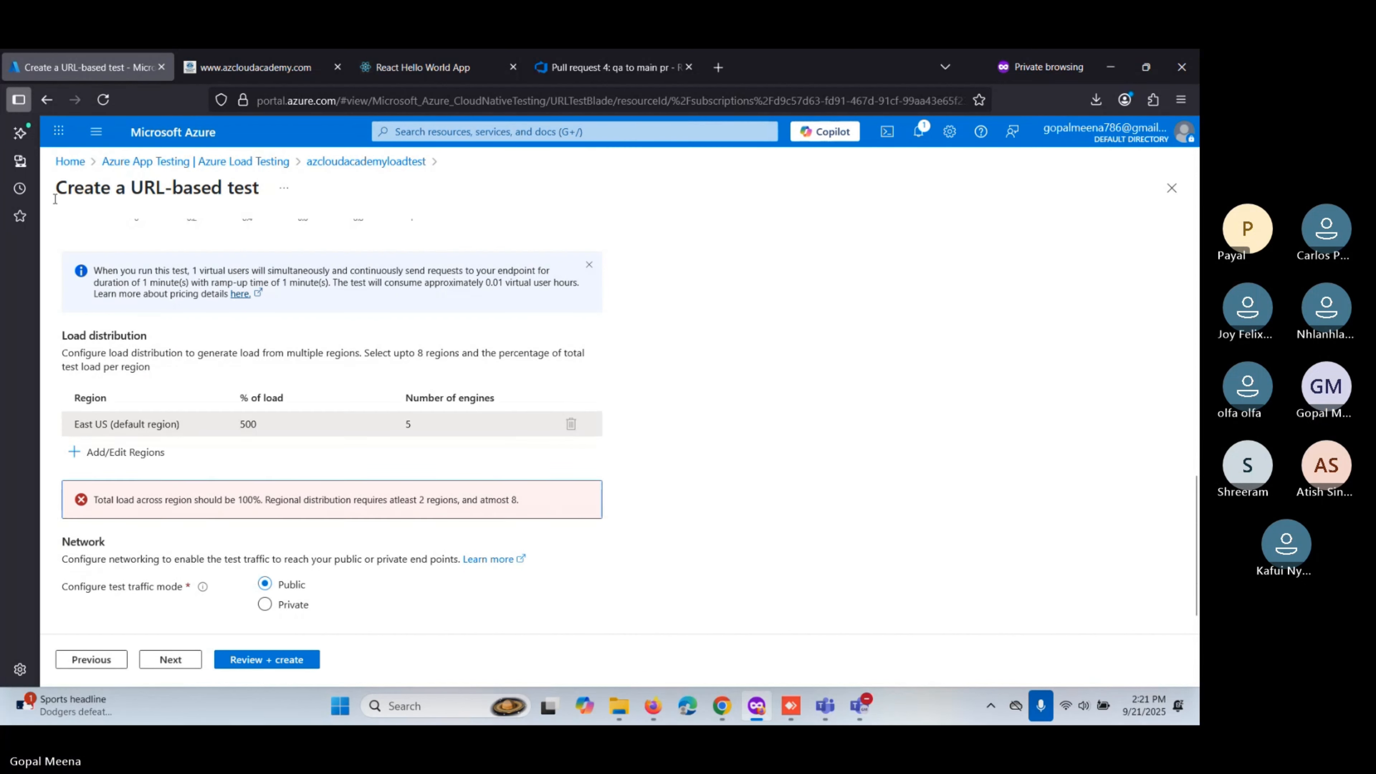
pyautogui.scroll(-1, 173, 369)
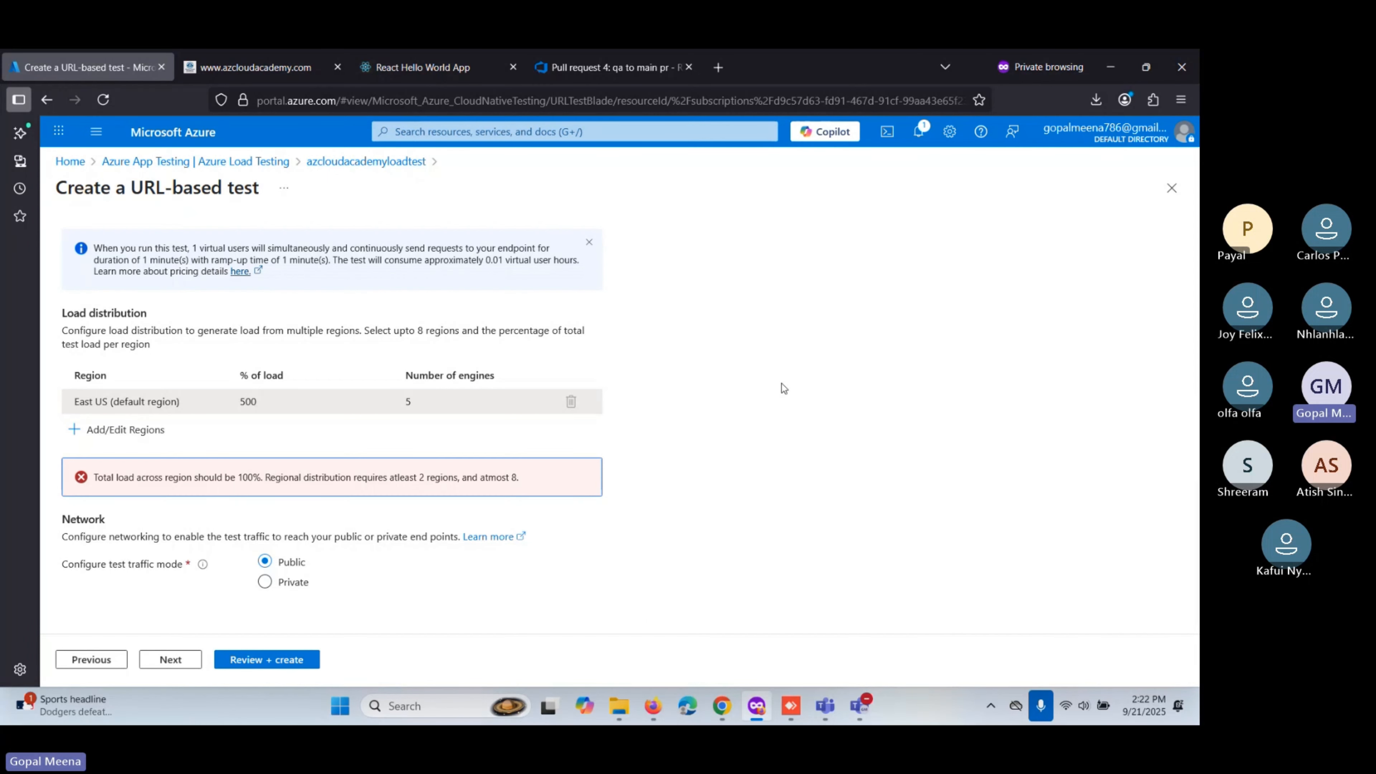
pyautogui.click(270, 72)
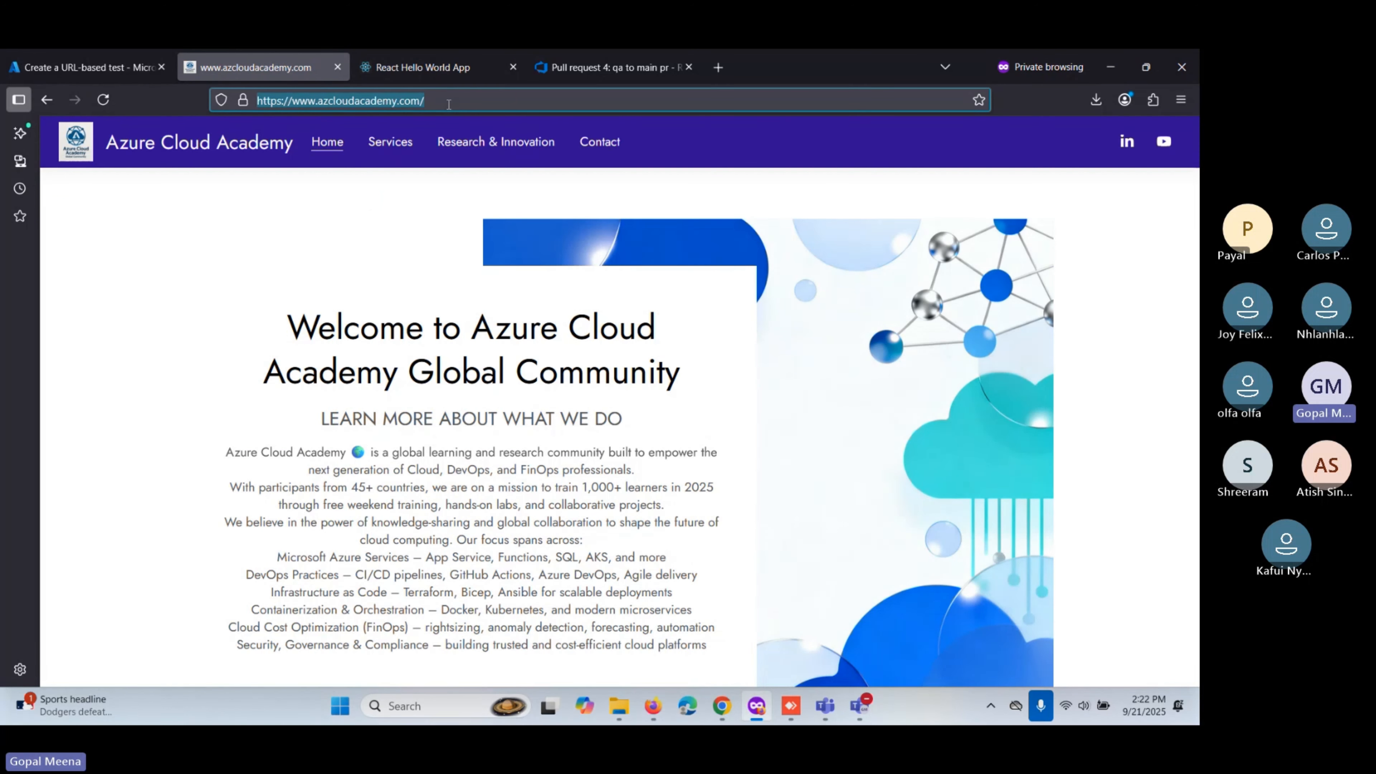
pyautogui.click(96, 57)
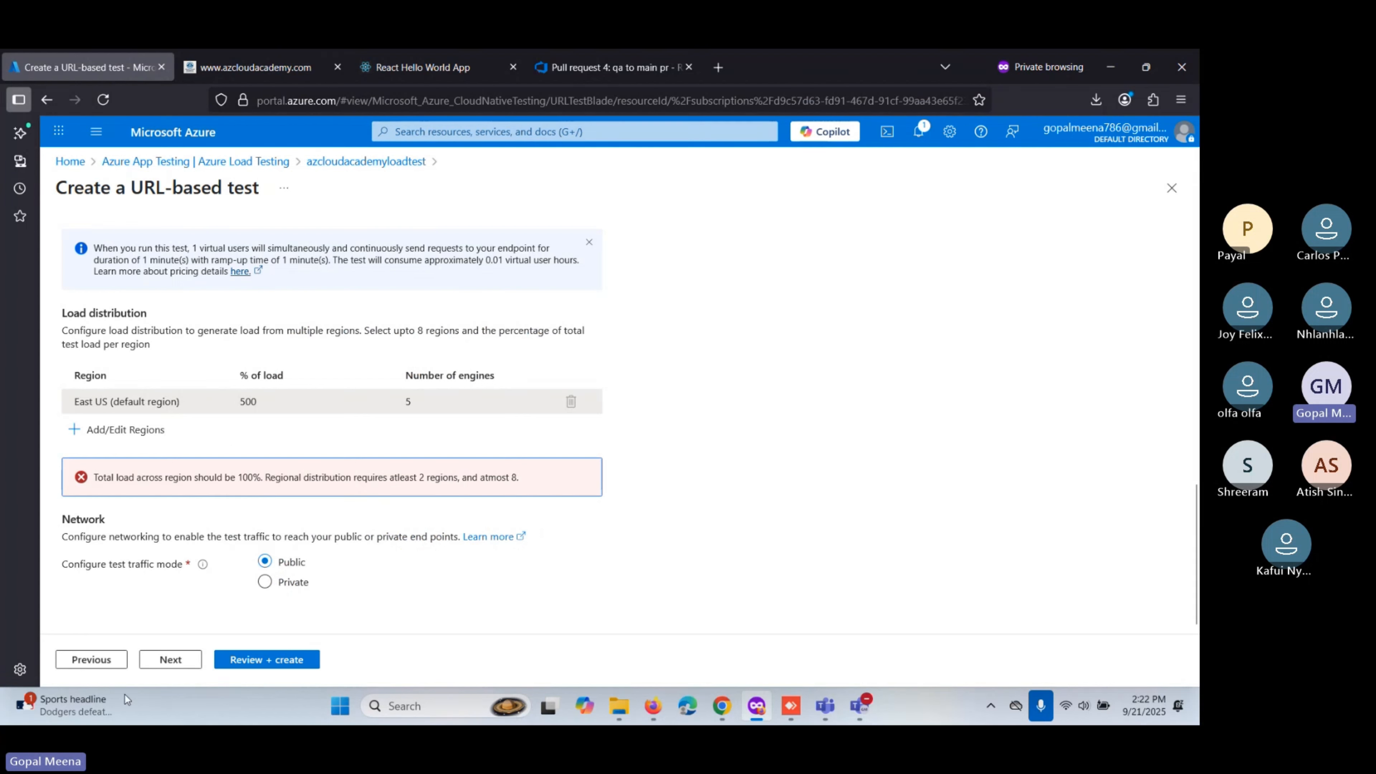
pyautogui.click(173, 663)
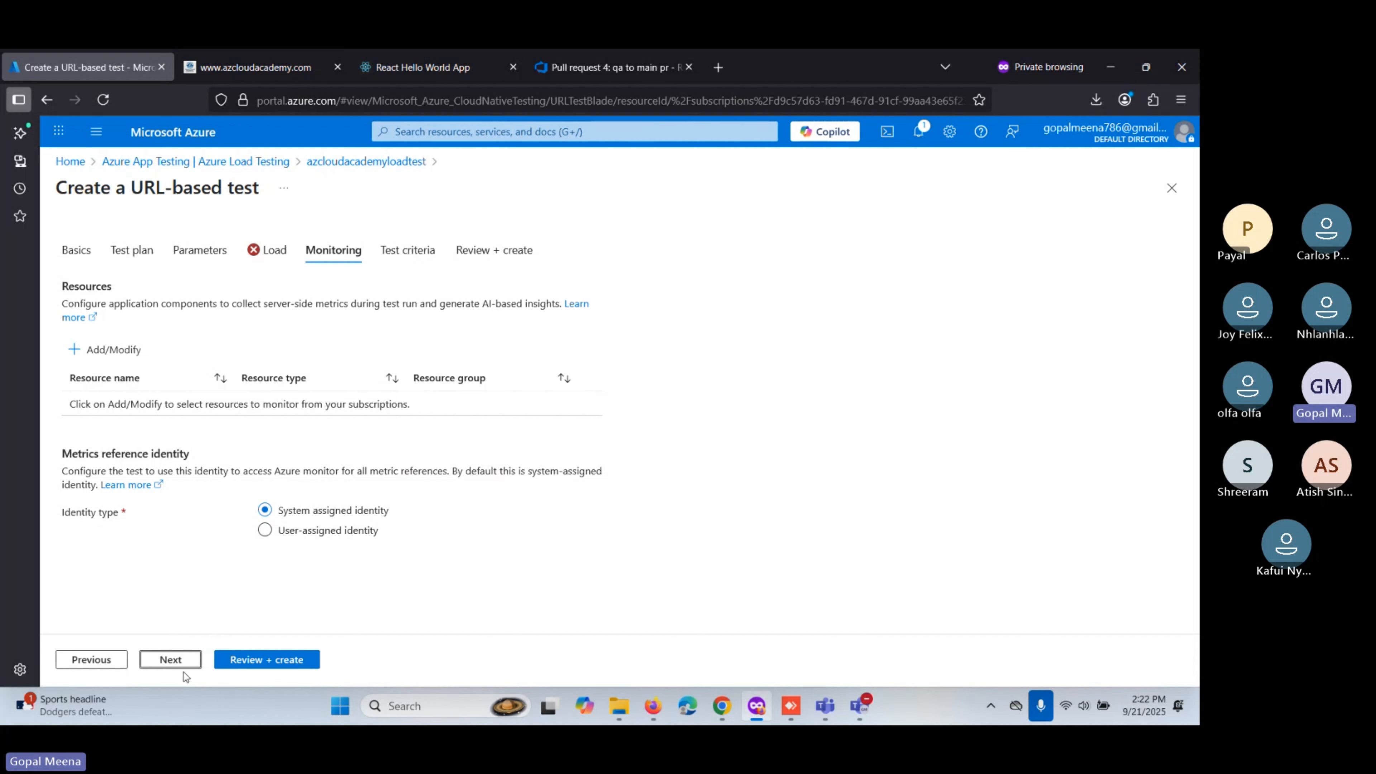
# Set the engine instances to 2 in the test's load settings and check the total requests chart.
pyautogui.click(180, 664)
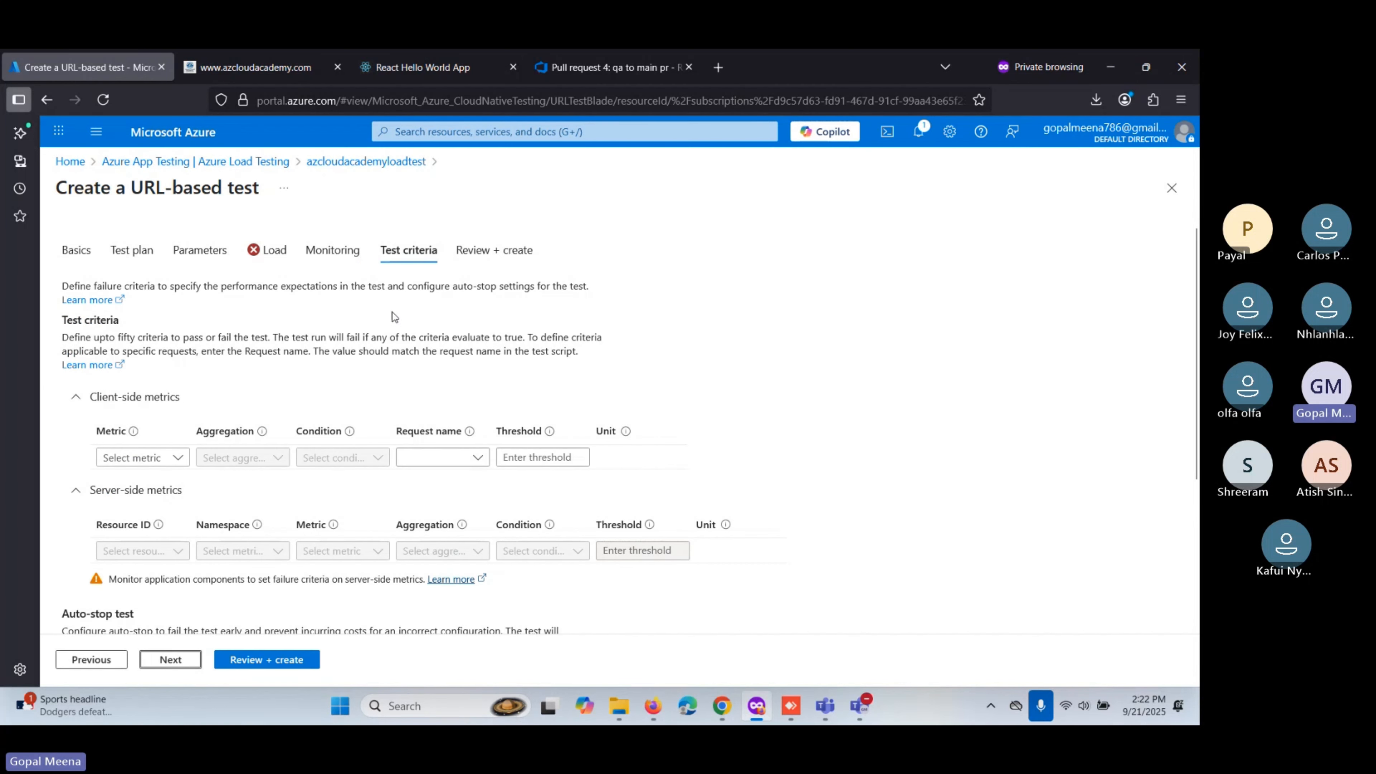
pyautogui.scroll(-2, 380, 383)
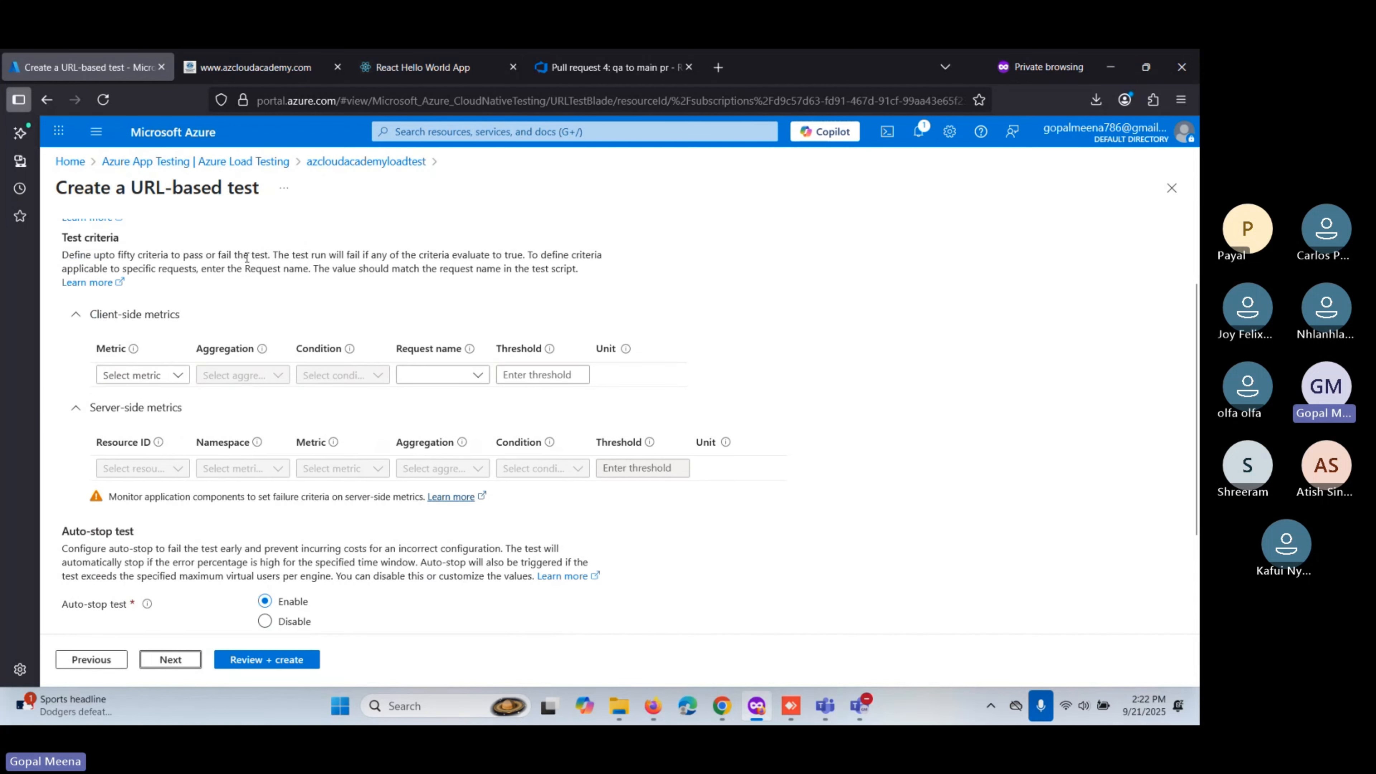
pyautogui.scroll(3, 450, 377)
pyautogui.click(264, 248)
pyautogui.moveTo(265, 449); pyautogui.dragTo(305, 454)
pyautogui.scroll(-10, 325, 477)
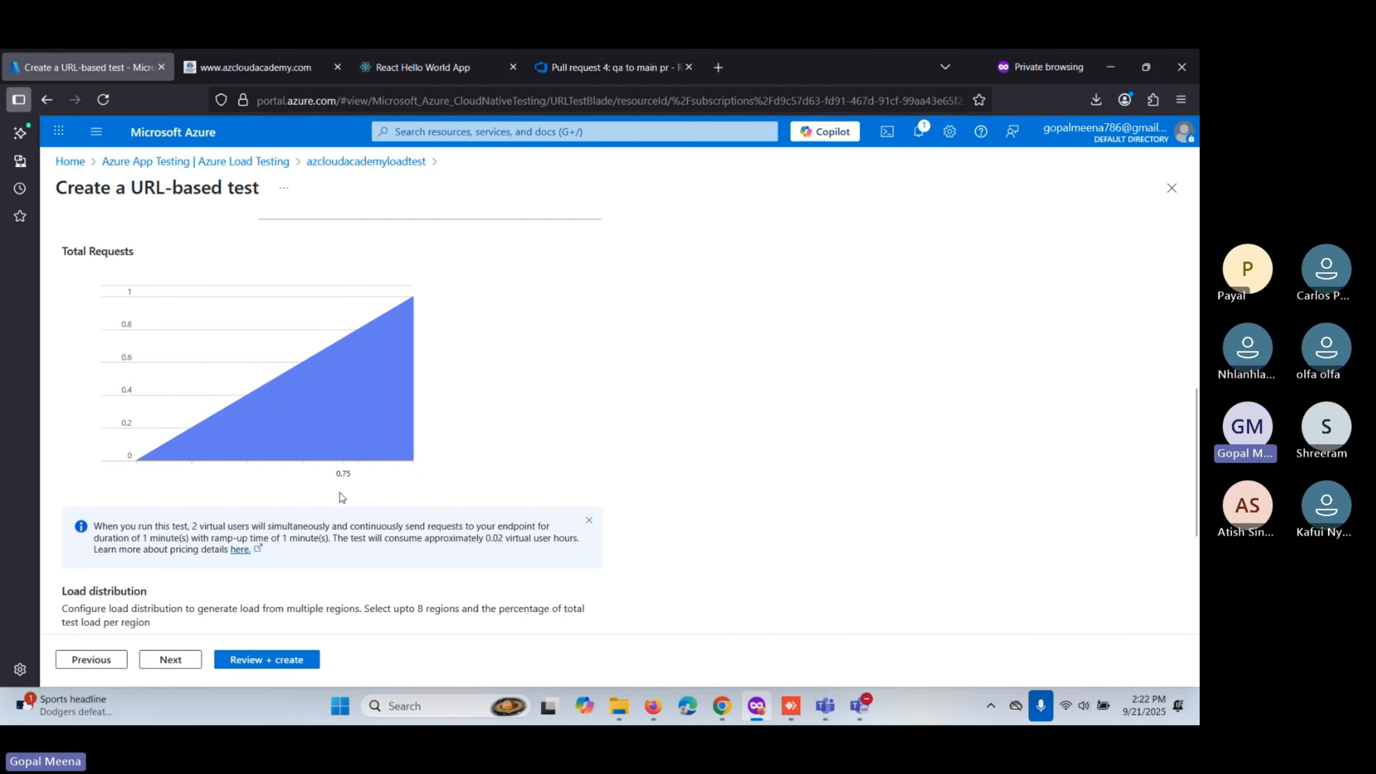
pyautogui.scroll(10, 344, 434)
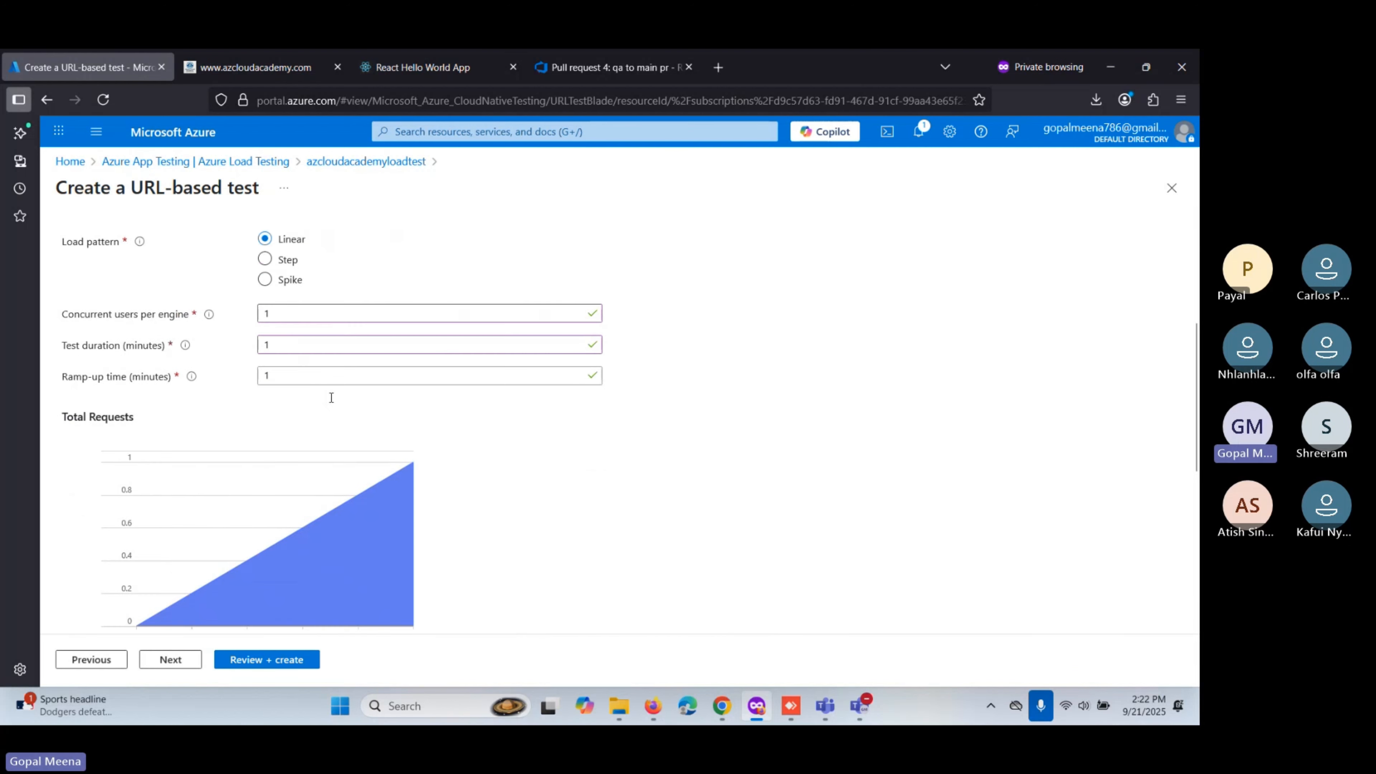
# Start a client-side failure criterion in the test criteria using the Requests metric with Count aggregation.
pyautogui.click(318, 250)
pyautogui.click(400, 255)
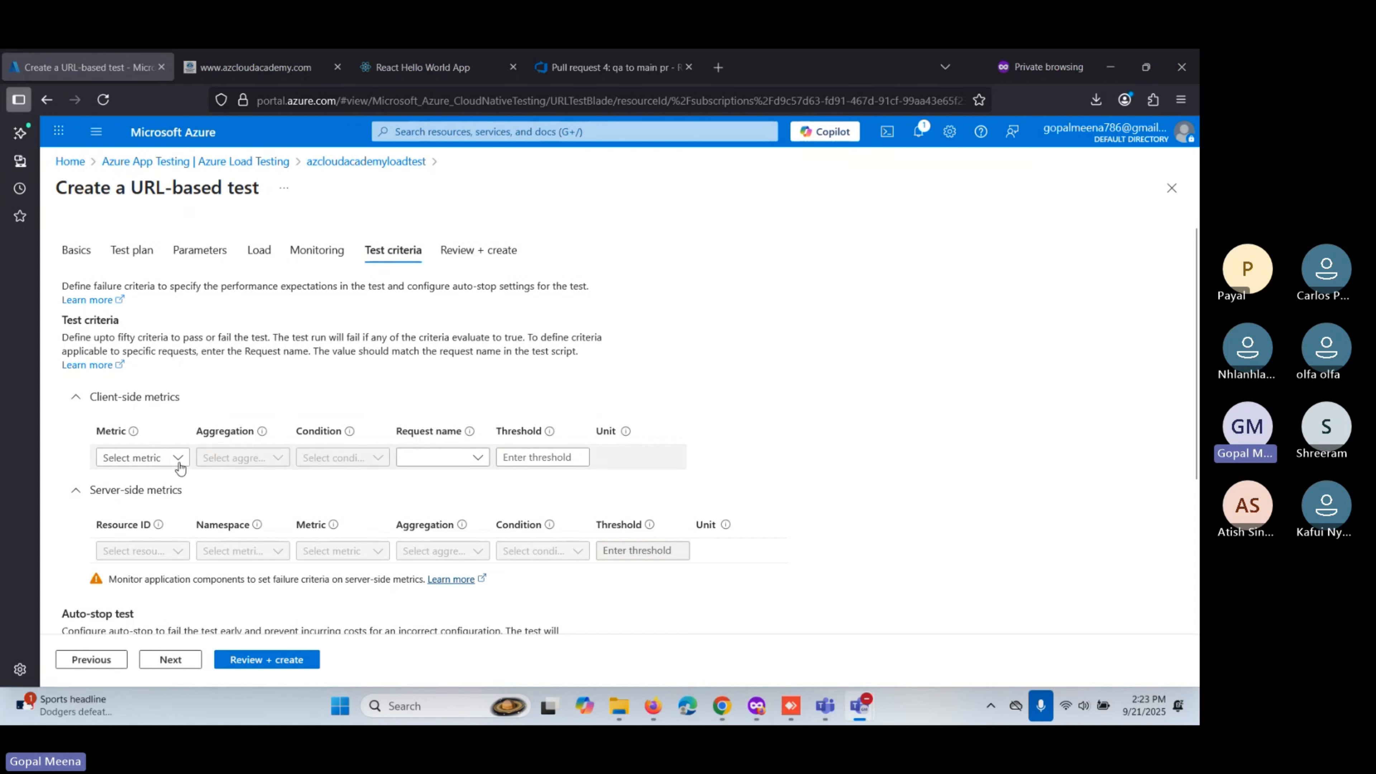
pyautogui.click(157, 462)
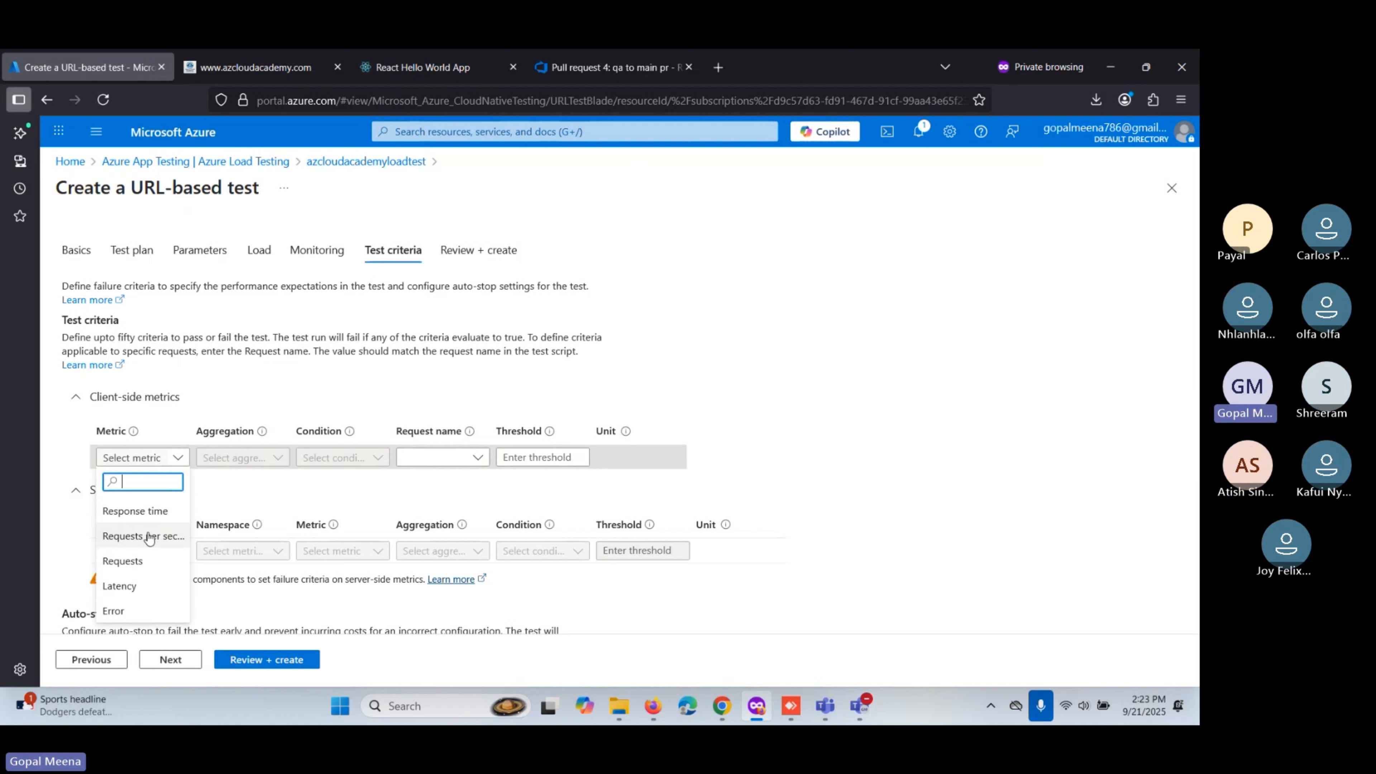
pyautogui.click(130, 561)
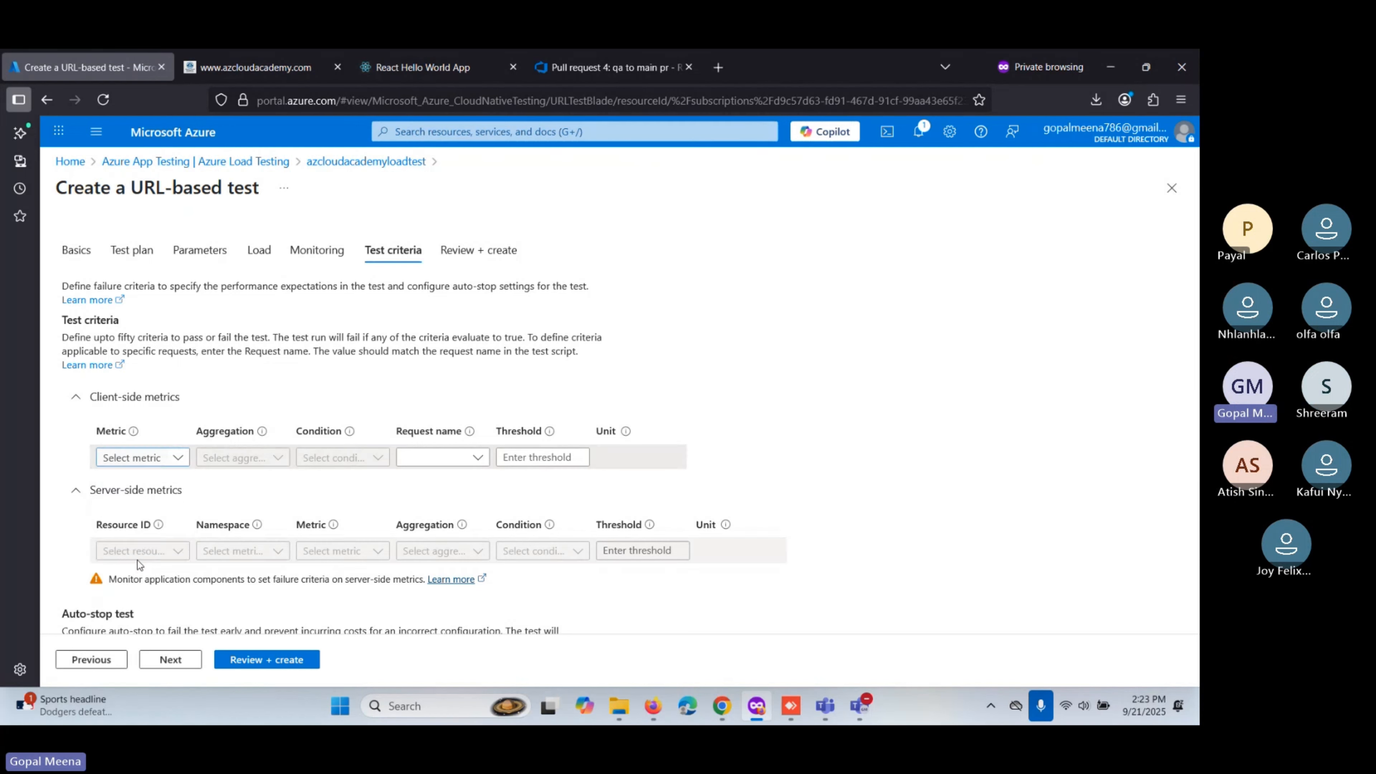
pyautogui.click(268, 464)
pyautogui.click(220, 511)
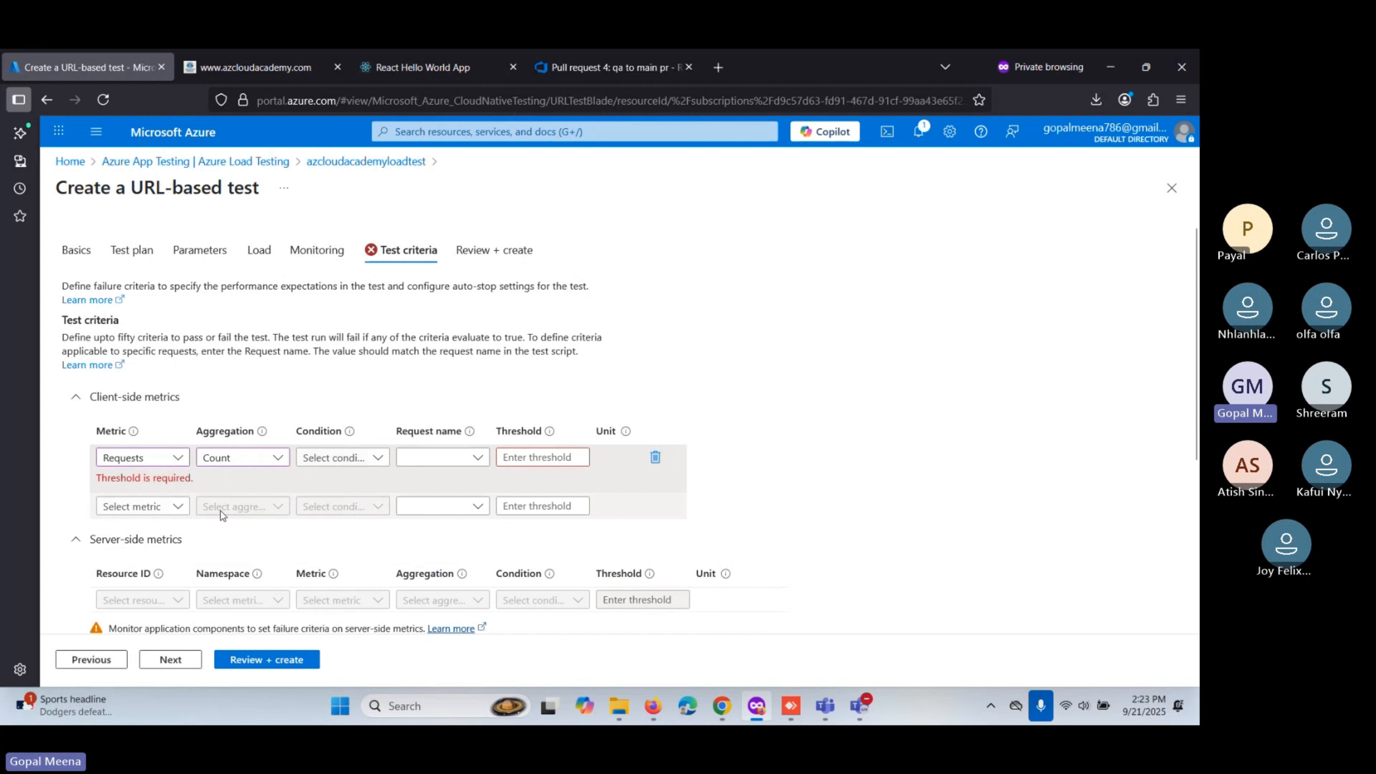
# Complete the client-side Requests criterion with the condition Greater than, request name Request1 and threshold 100.
pyautogui.click(368, 460)
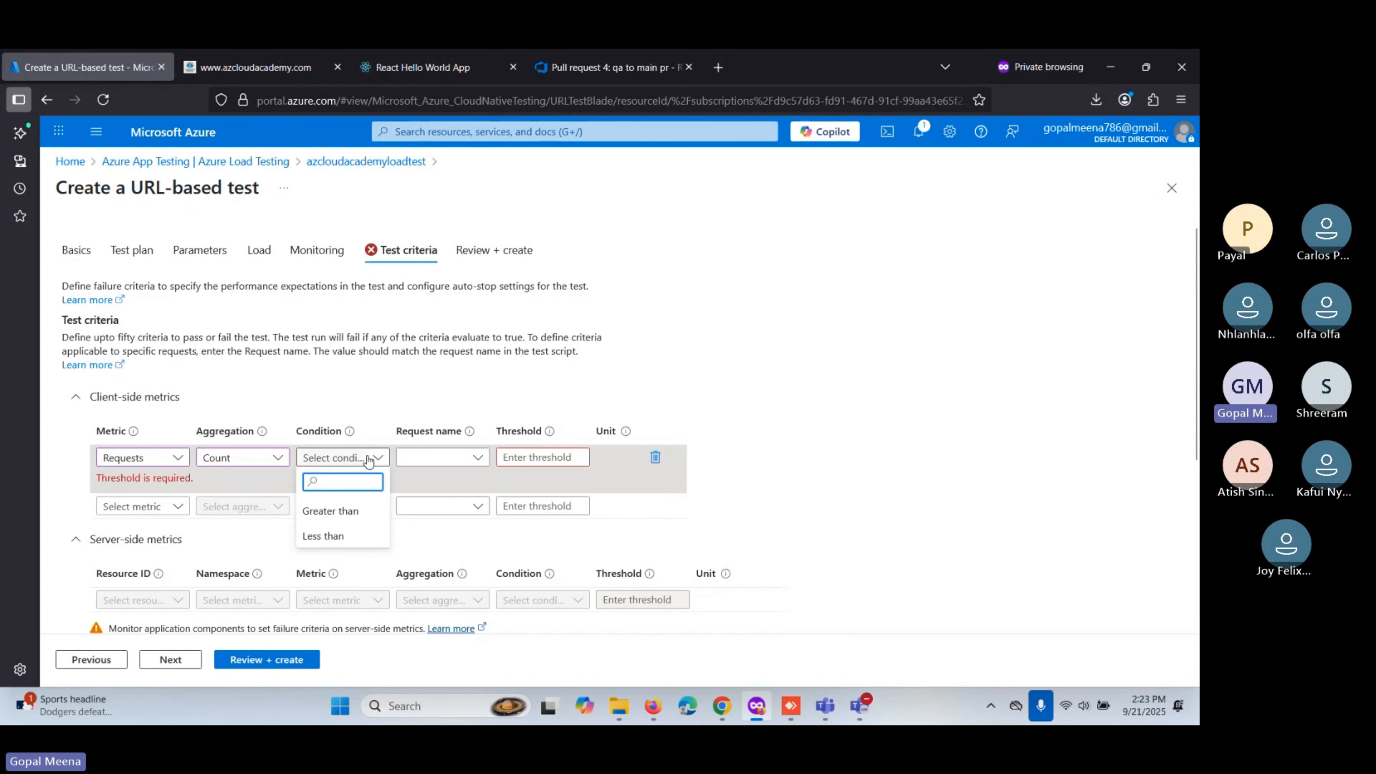
pyautogui.click(332, 510)
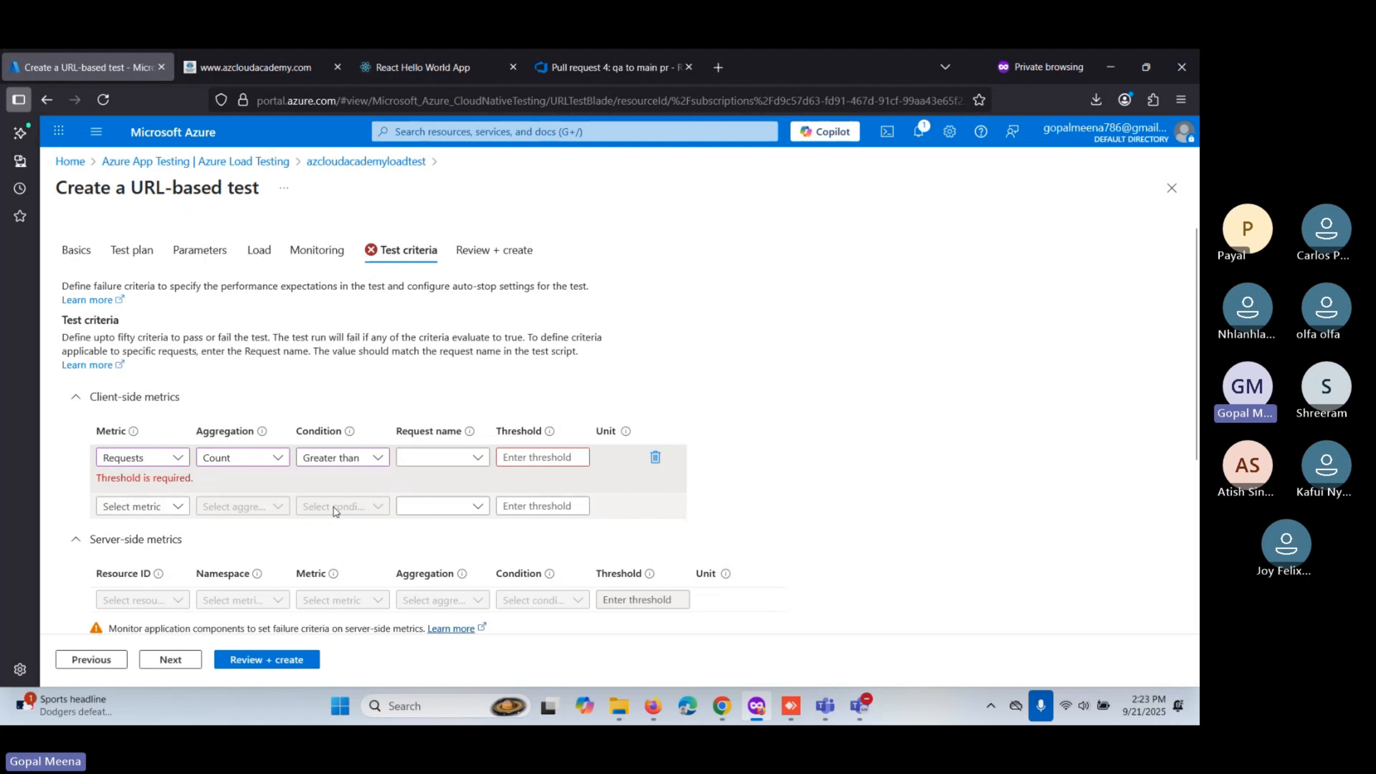
pyautogui.click(484, 459)
pyautogui.click(438, 480)
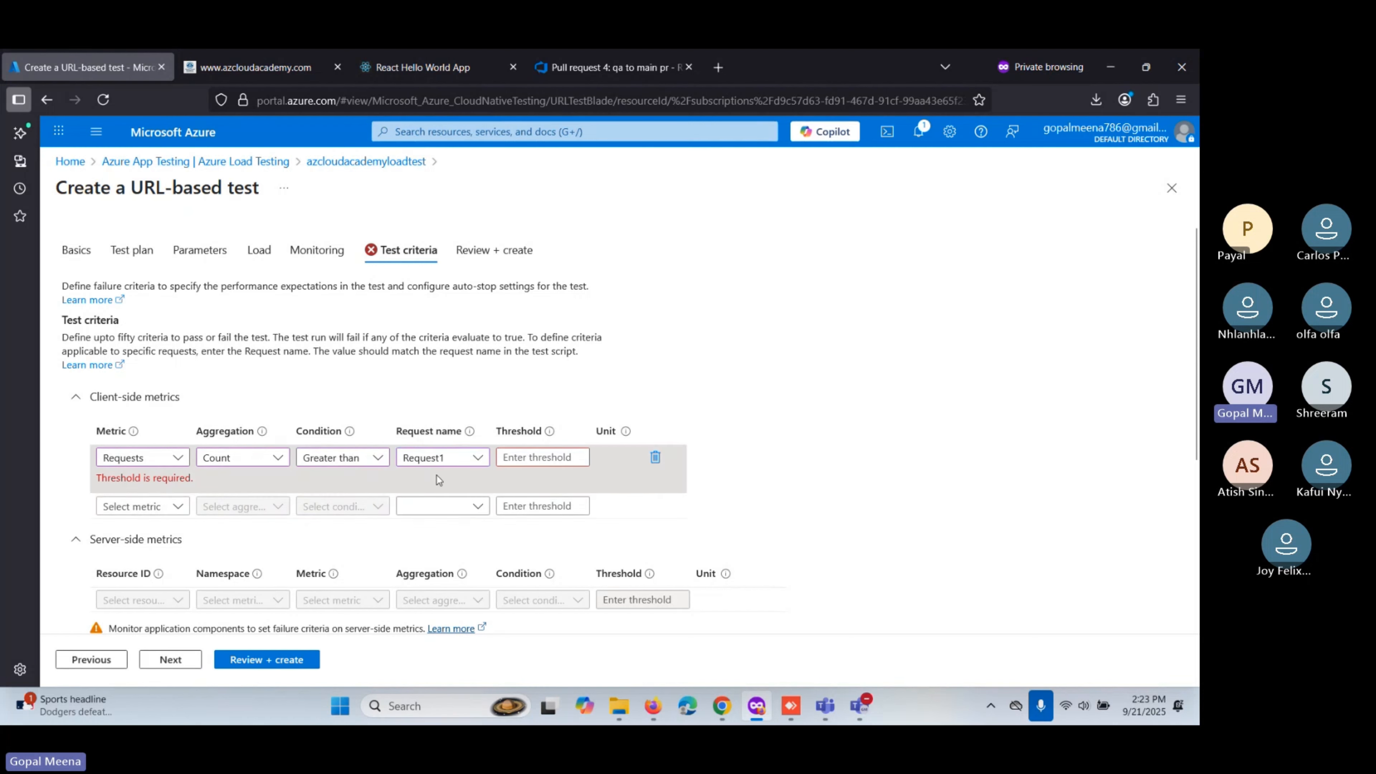
pyautogui.click(530, 458)
pyautogui.write('100')
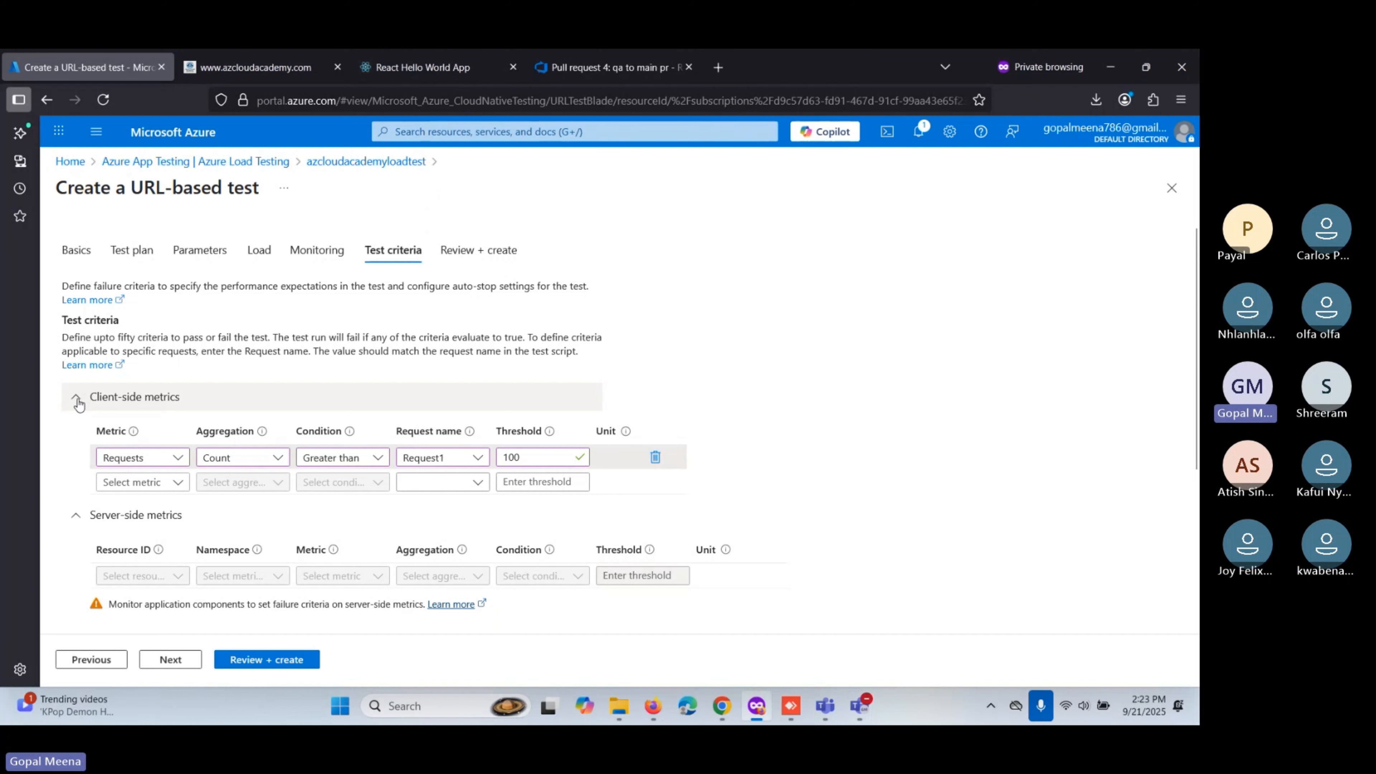
# Set the auto-stop error percentage to 30.
pyautogui.scroll(-5, 76, 524)
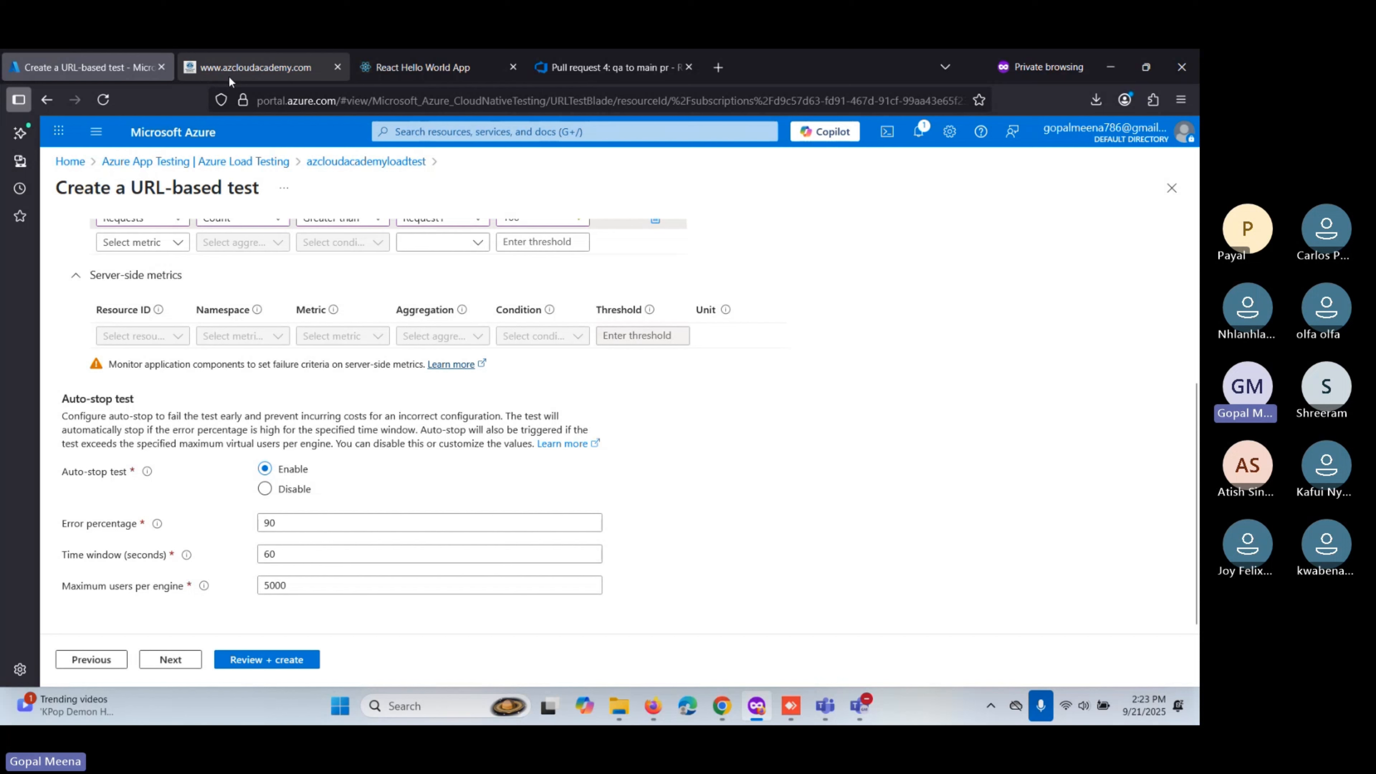
pyautogui.moveTo(229, 77)
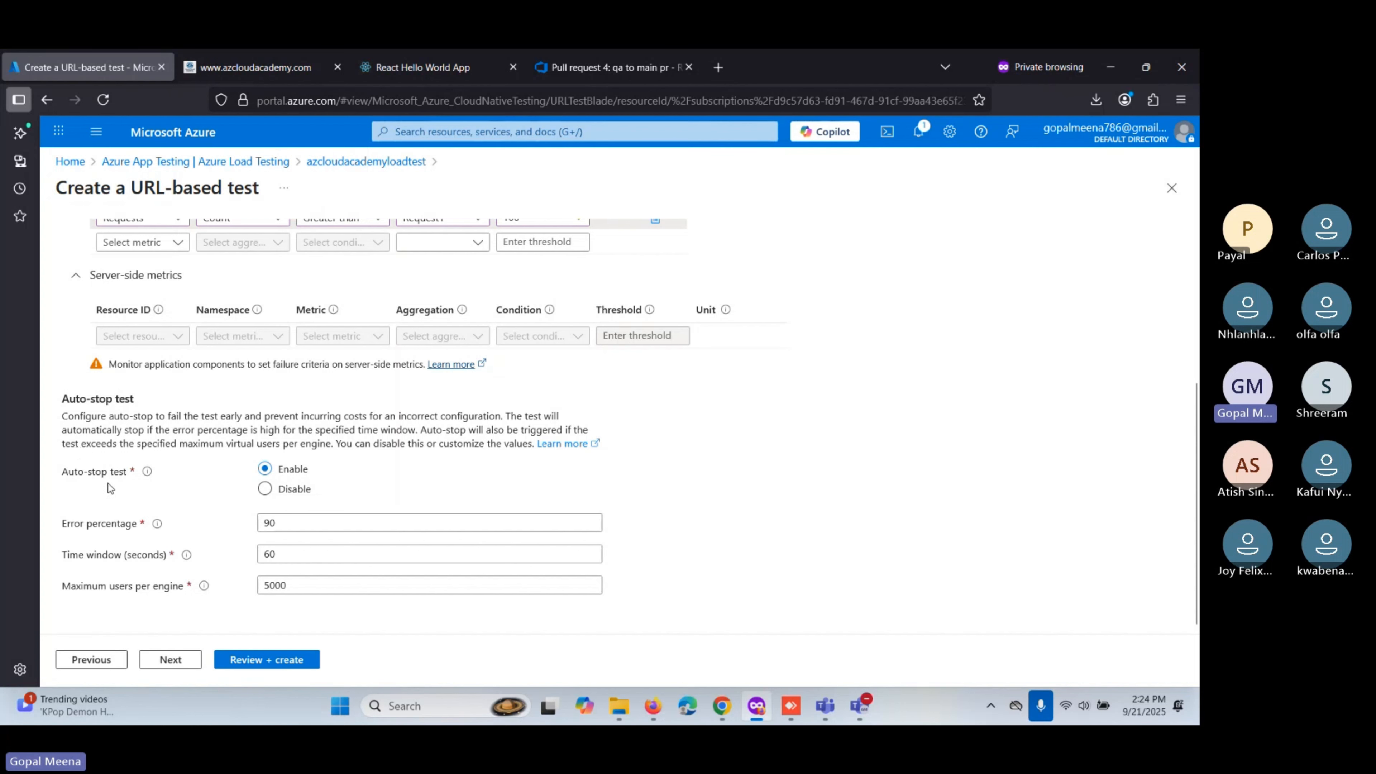
pyautogui.click(279, 526)
pyautogui.doubleClick(279, 526)
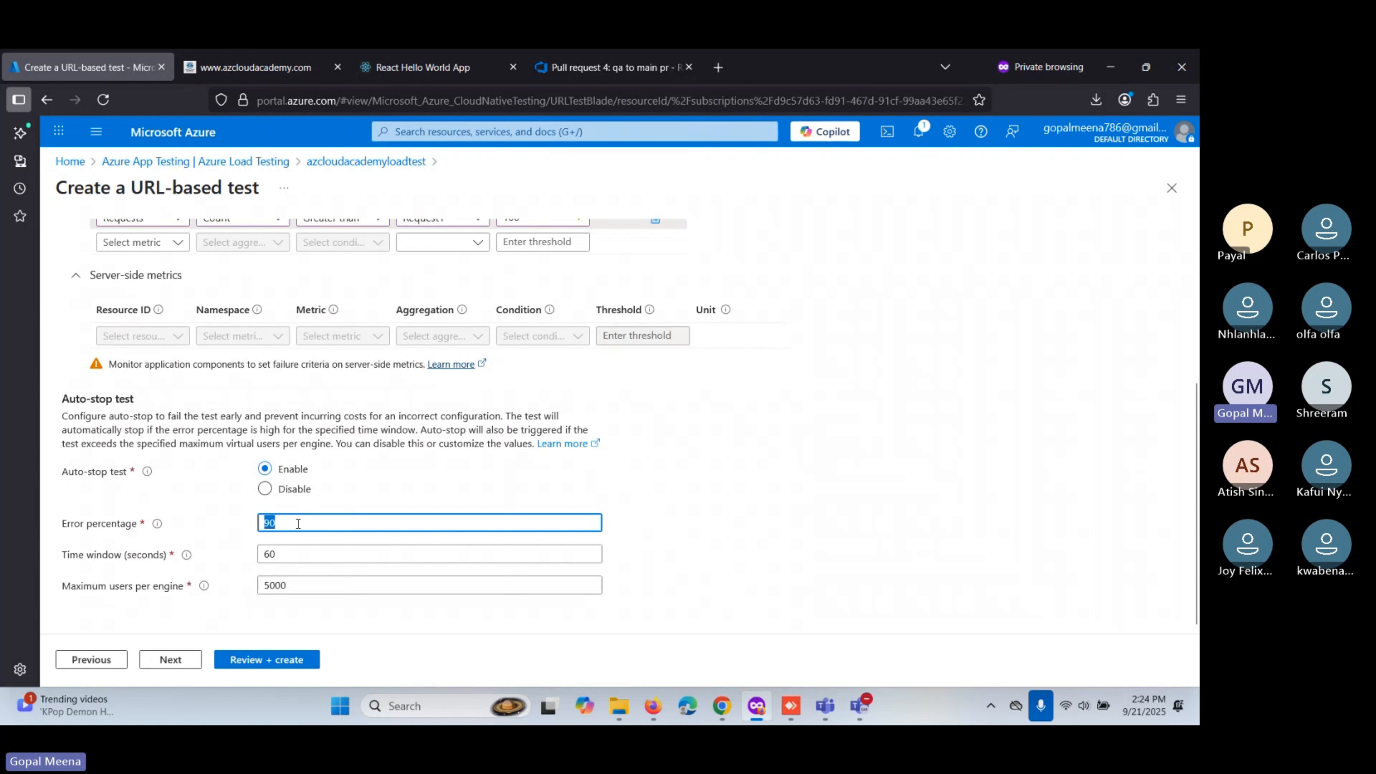
pyautogui.press('BackSpace')
pyautogui.write('30')
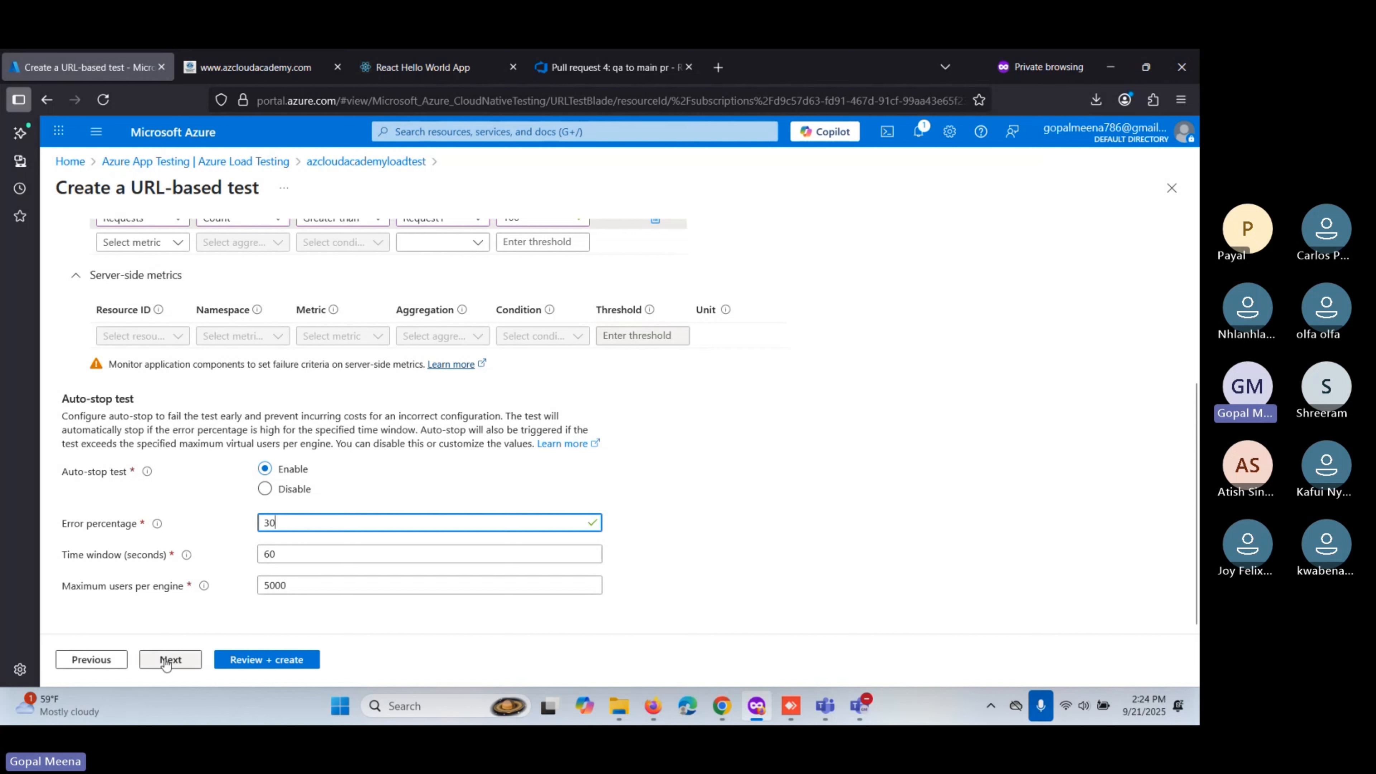
# Set the auto-stop maximum users per engine to 10.
pyautogui.doubleClick(266, 553)
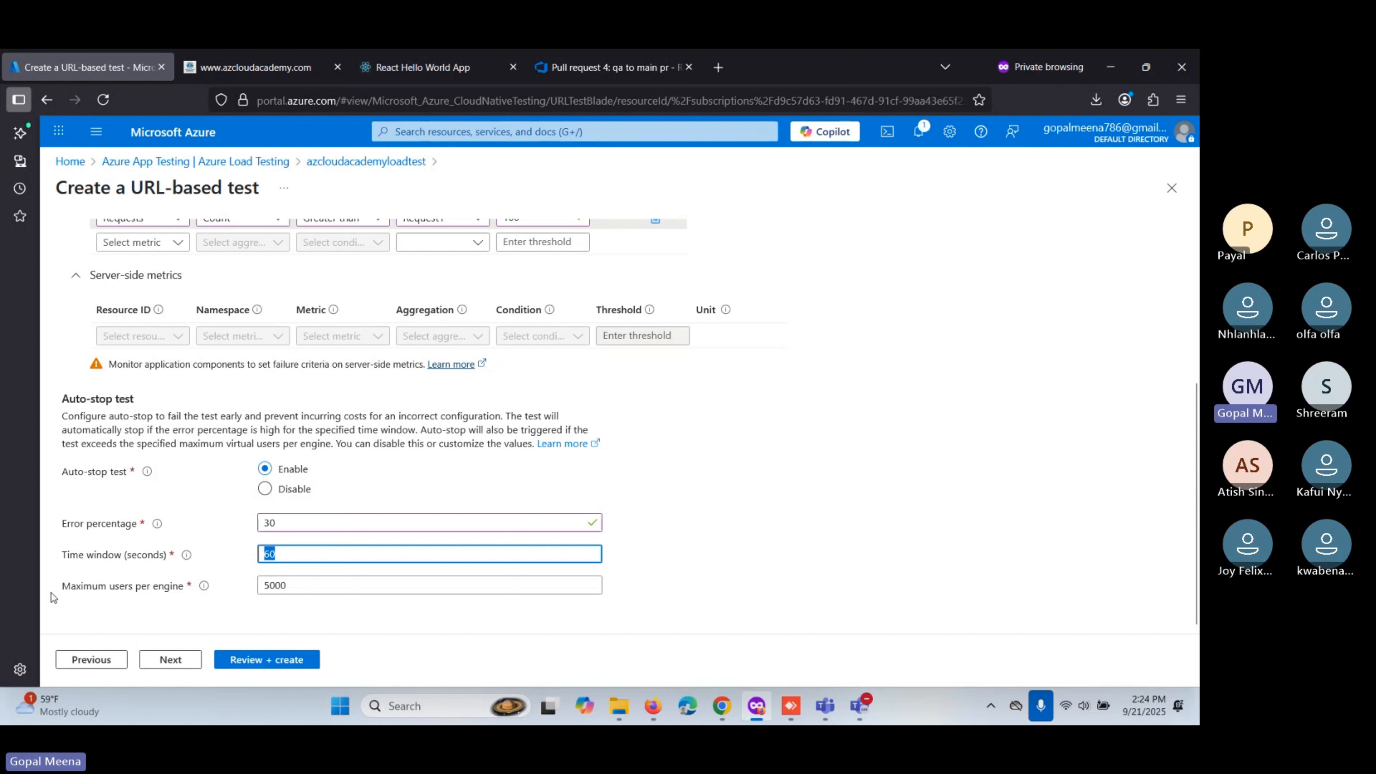
pyautogui.click(292, 585)
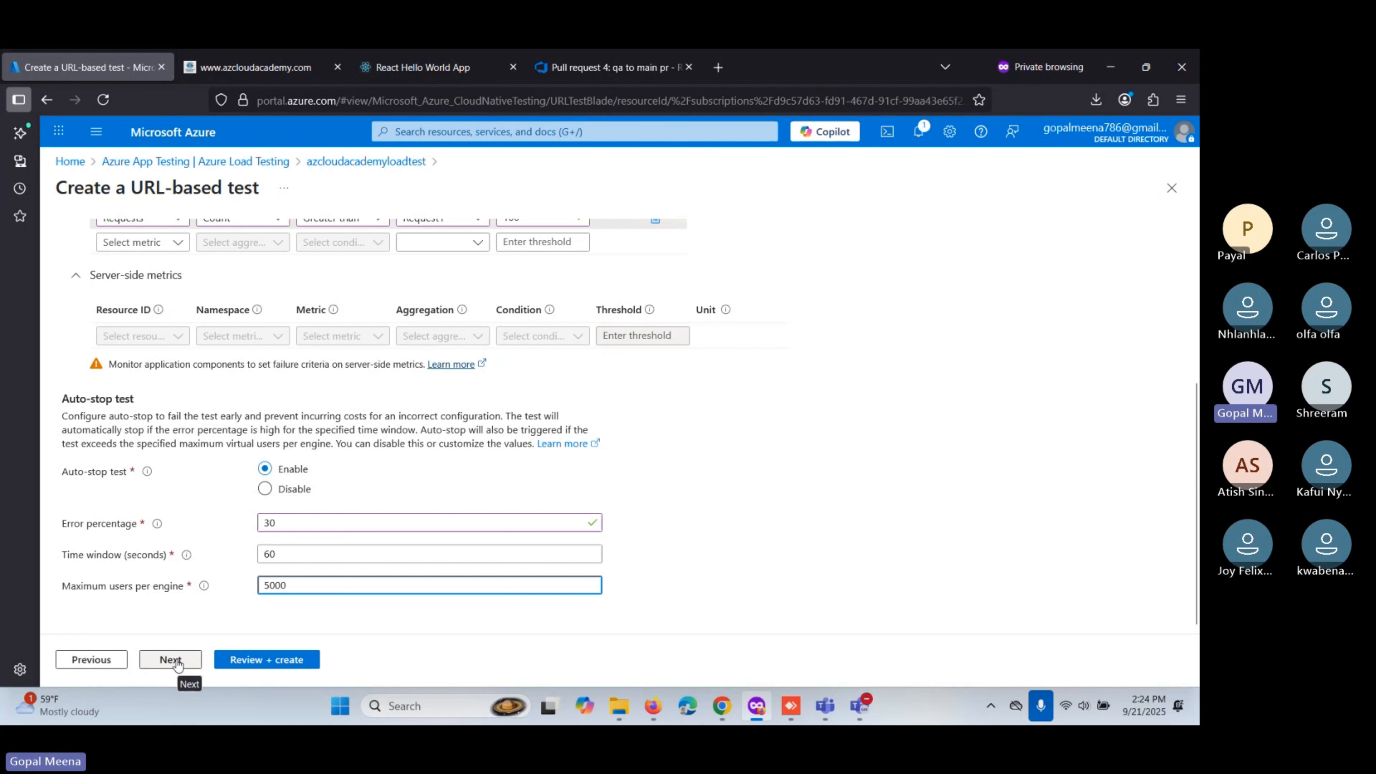
pyautogui.moveTo(283, 584); pyautogui.dragTo(266, 587)
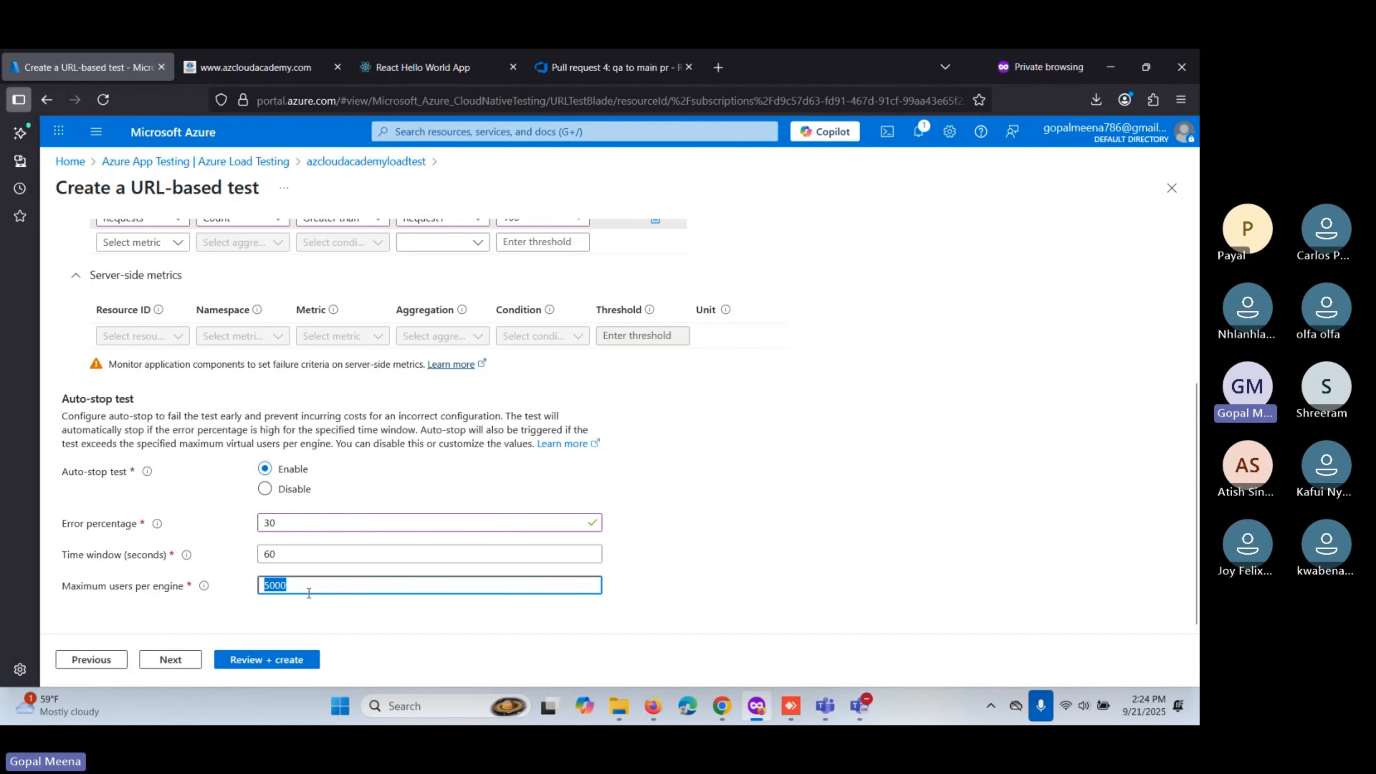
pyautogui.scroll(5, 318, 504)
pyautogui.scroll(-5, 318, 503)
pyautogui.write('10')
pyautogui.click(204, 625)
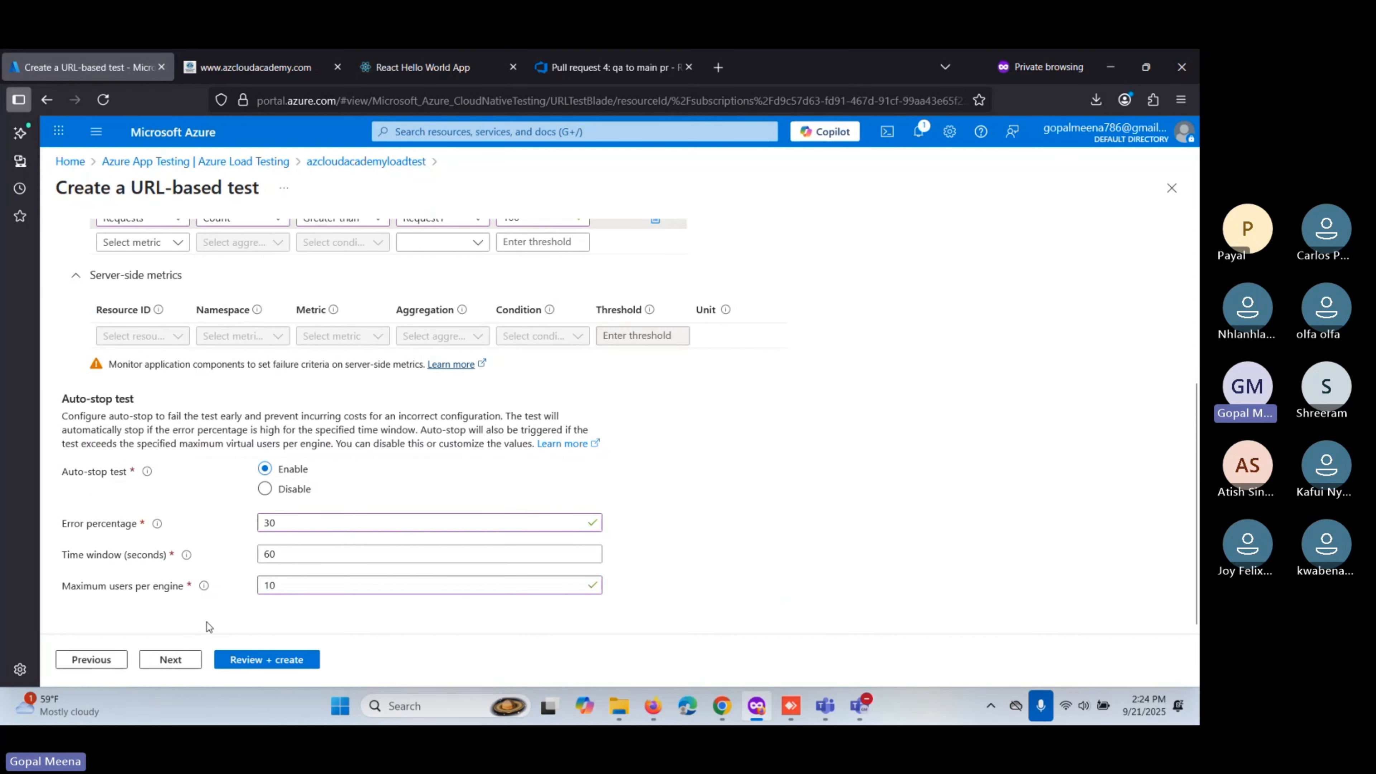
# Review the validated configuration summary of the URL-based test and create the test.
pyautogui.click(176, 669)
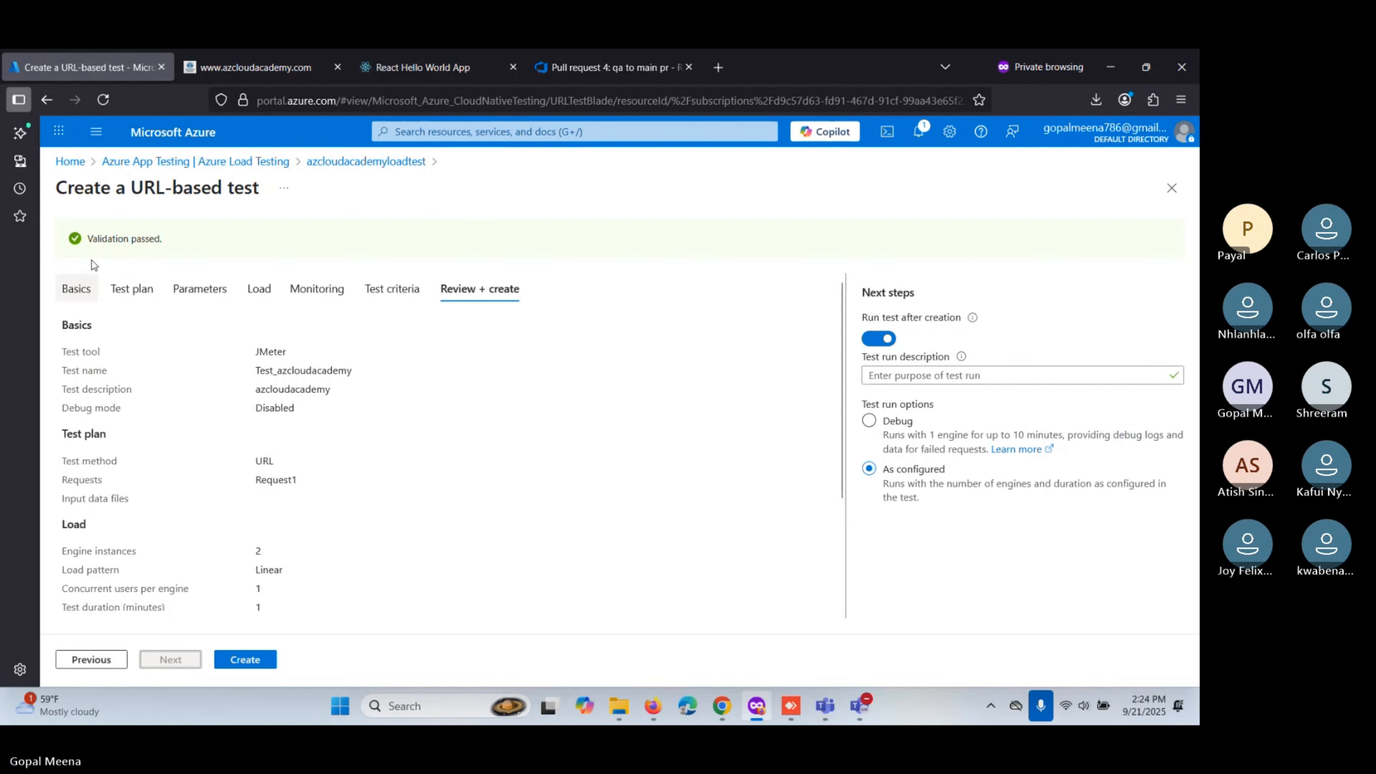
pyautogui.click(90, 239)
pyautogui.moveTo(90, 239); pyautogui.dragTo(169, 240)
pyautogui.scroll(-2, 157, 449)
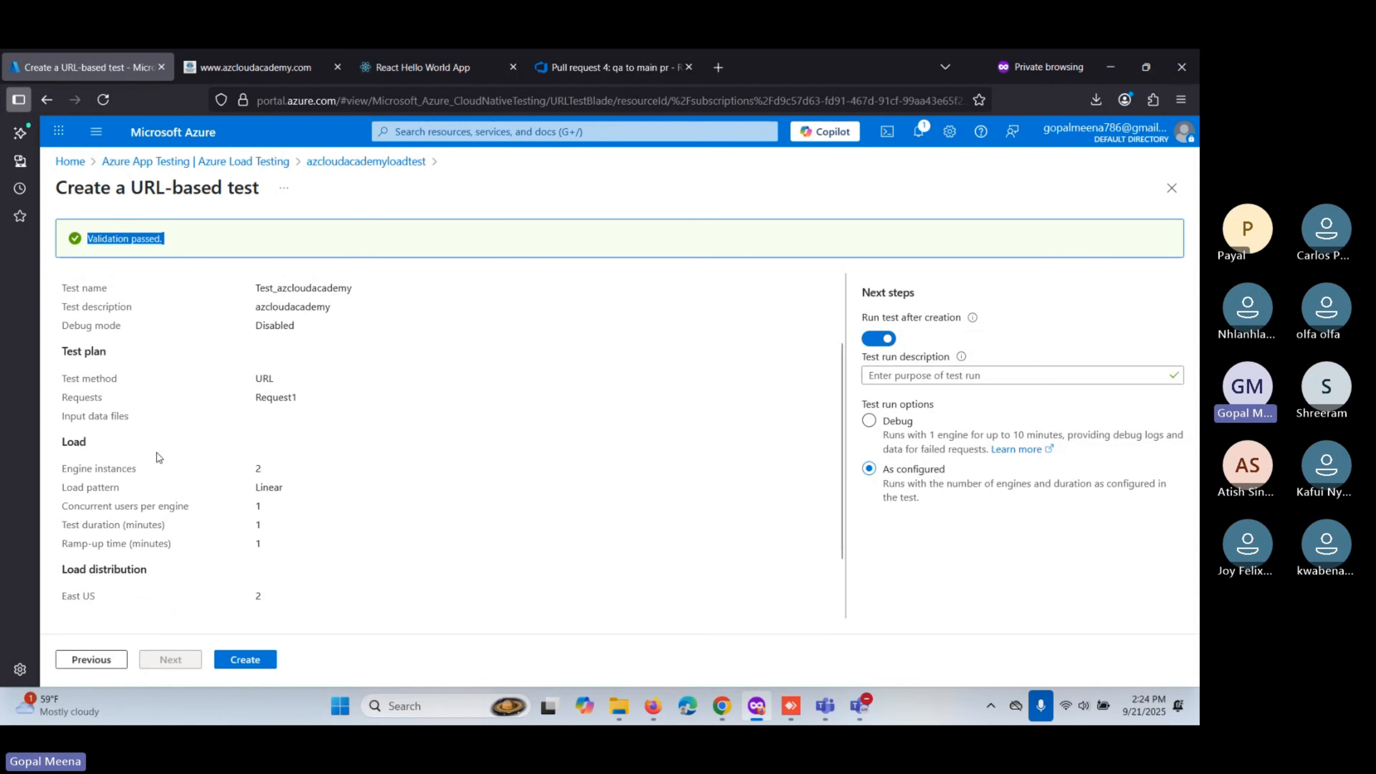
pyautogui.scroll(-2, 157, 458)
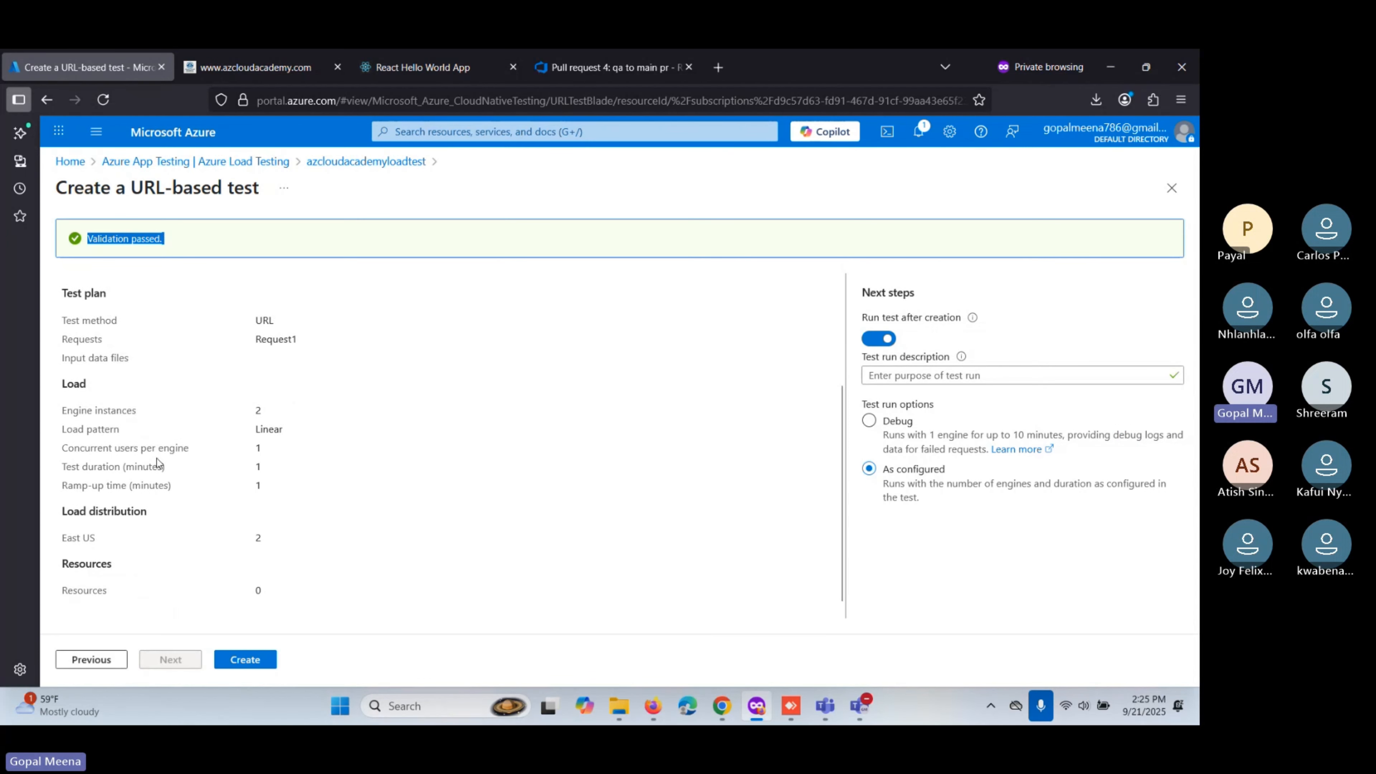
pyautogui.click(243, 659)
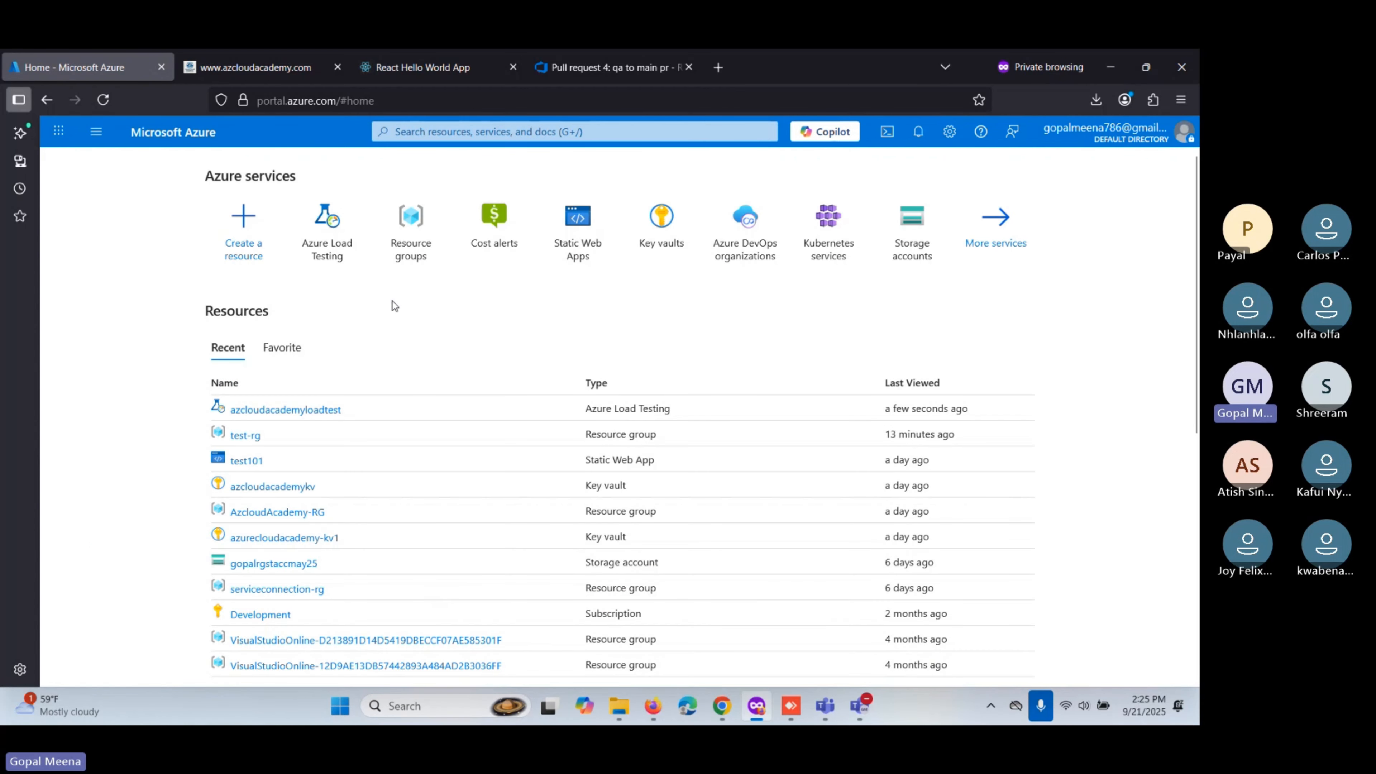
# Open the test Test_azcloudacademy from the tests of the azcloudacademyloadtest resource in Azure Load Testing.
pyautogui.click(325, 237)
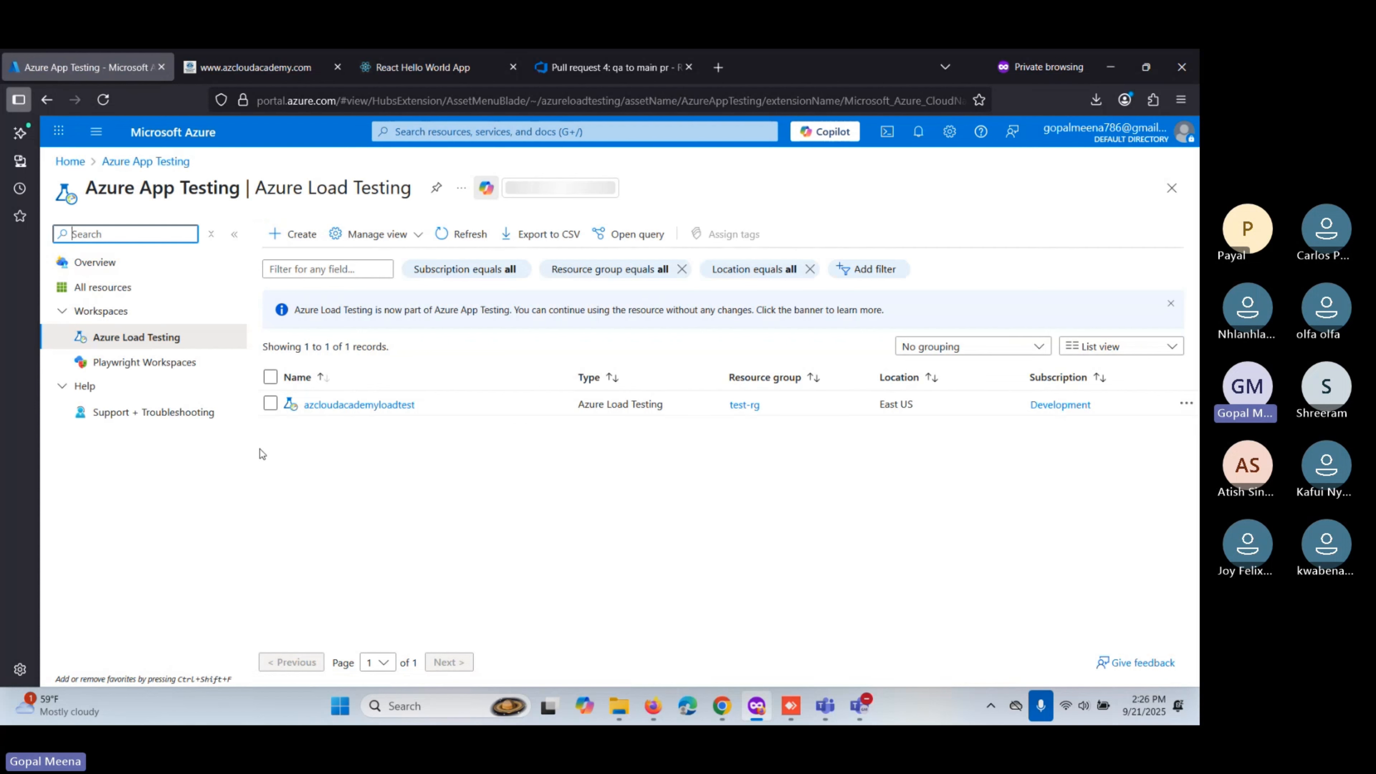
pyautogui.click(347, 406)
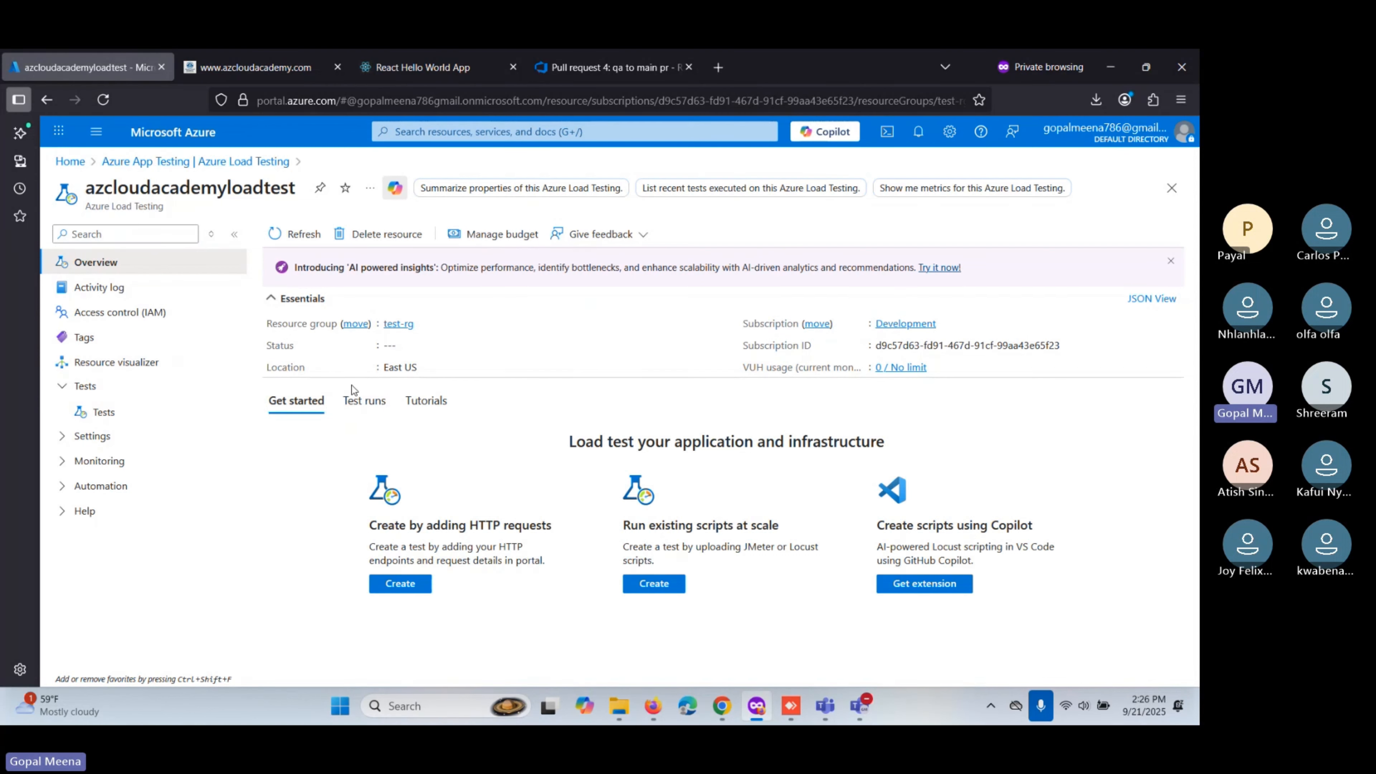
pyautogui.click(365, 401)
pyautogui.click(293, 406)
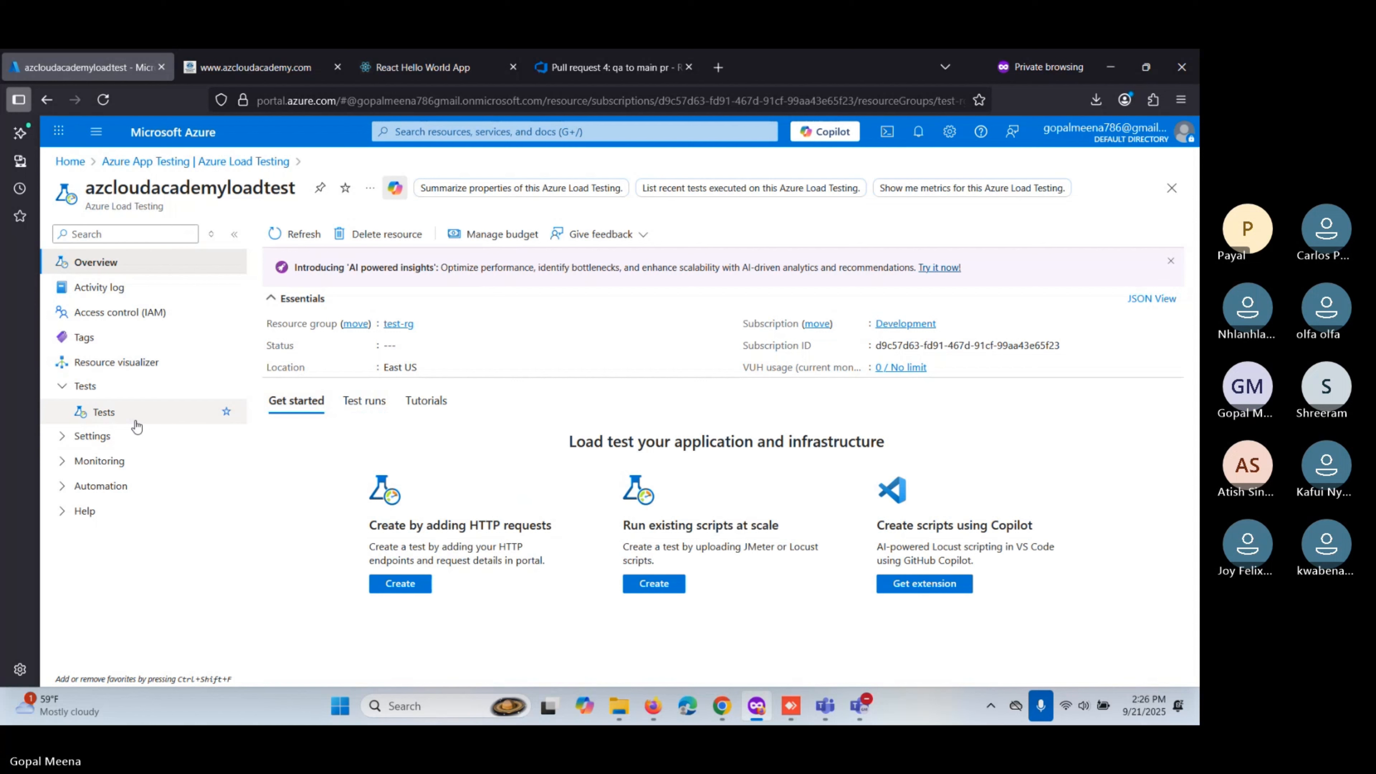
pyautogui.click(110, 416)
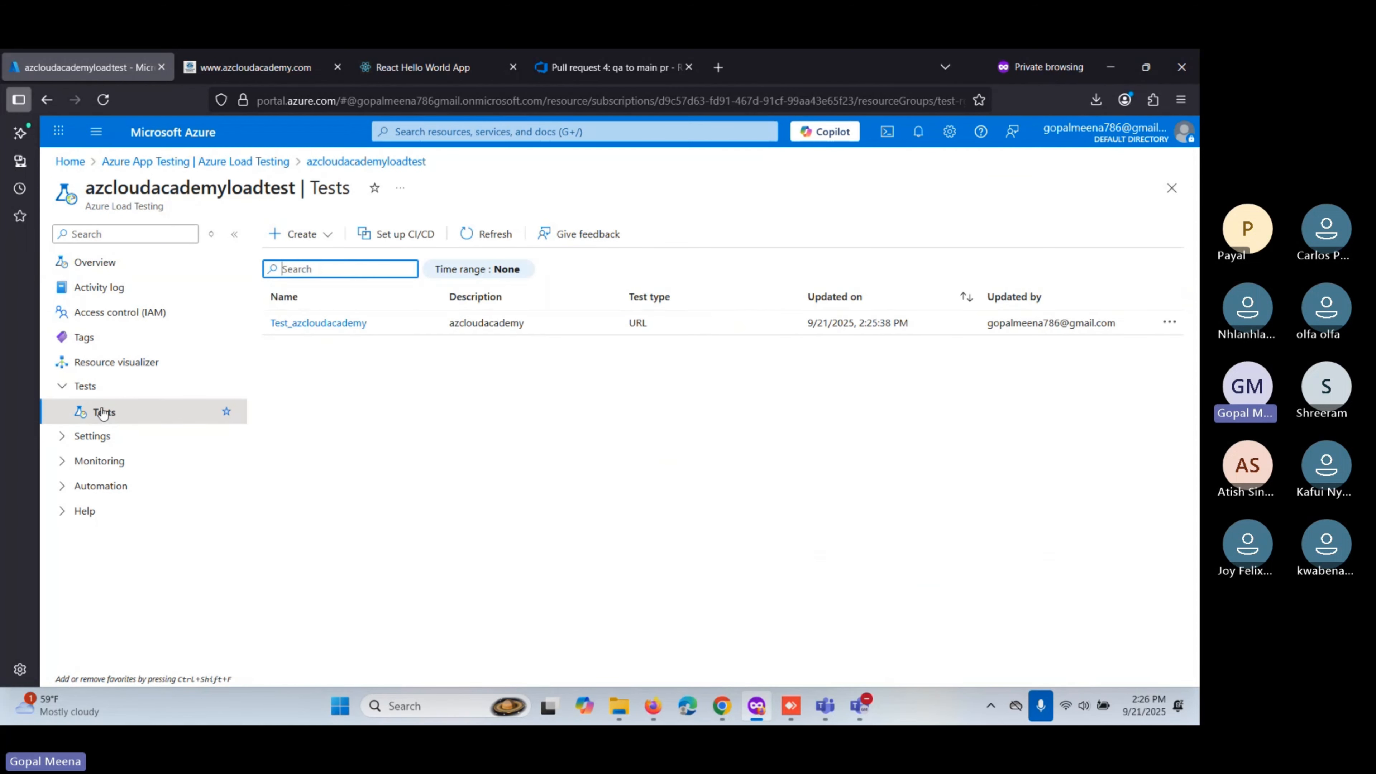
pyautogui.click(297, 323)
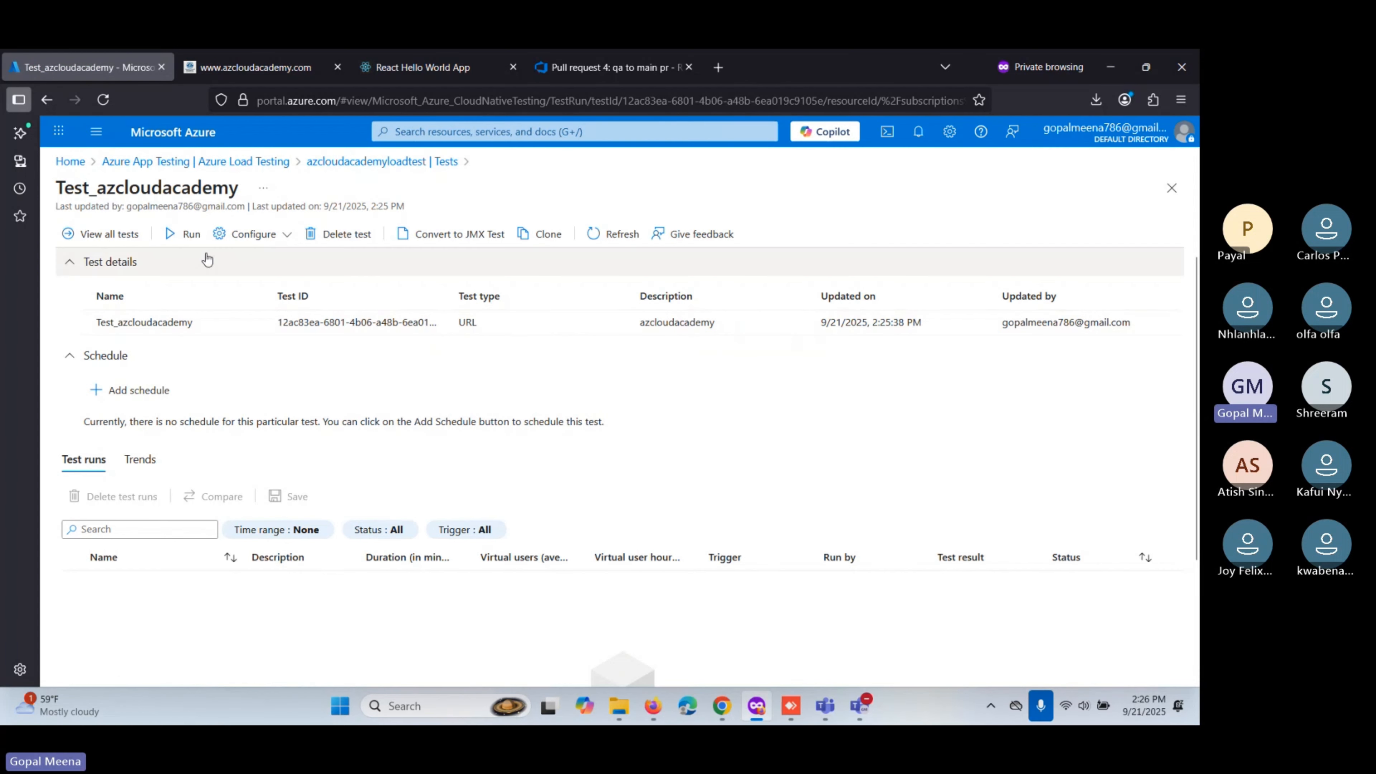
# Refresh the test page, start a run of Test_azcloudacademy as configured, and check the run details.
pyautogui.click(599, 239)
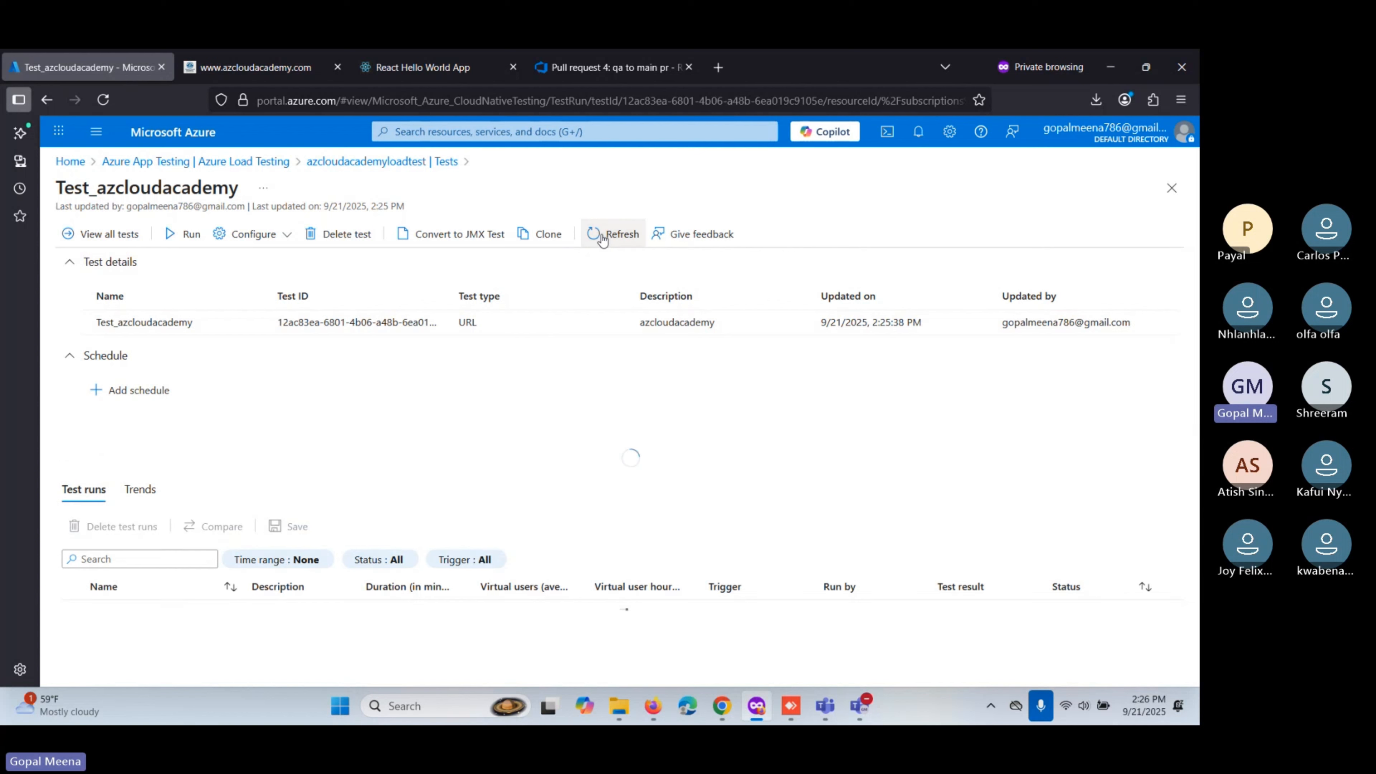
pyautogui.click(604, 239)
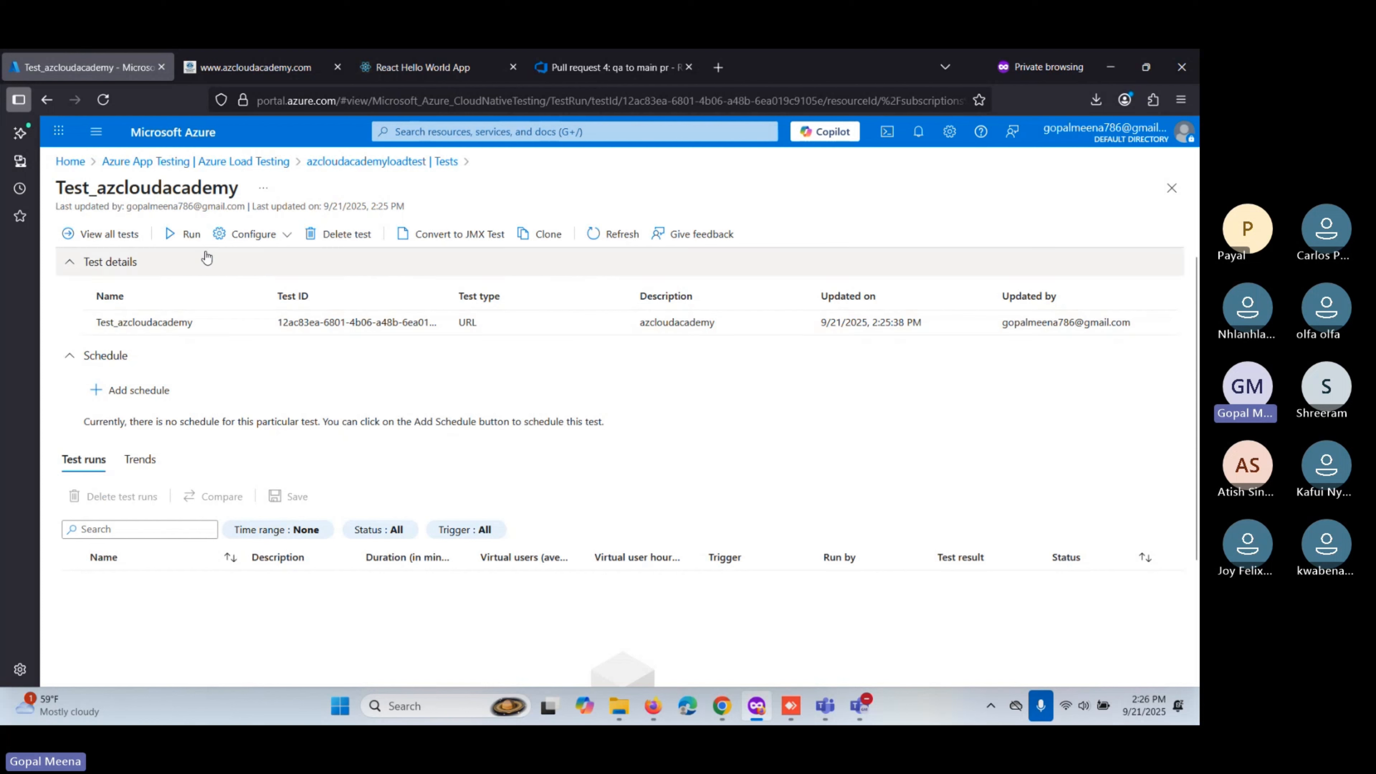
pyautogui.click(179, 235)
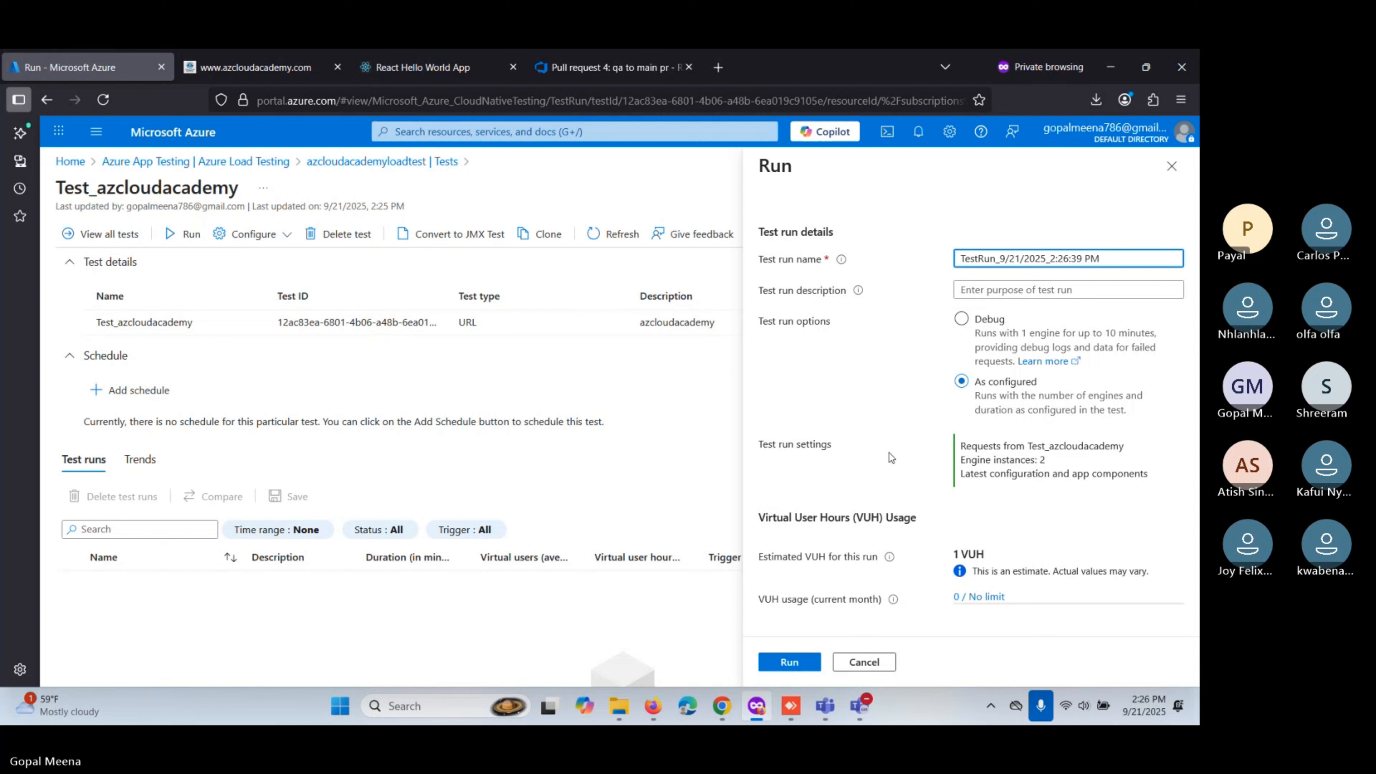
pyautogui.click(789, 663)
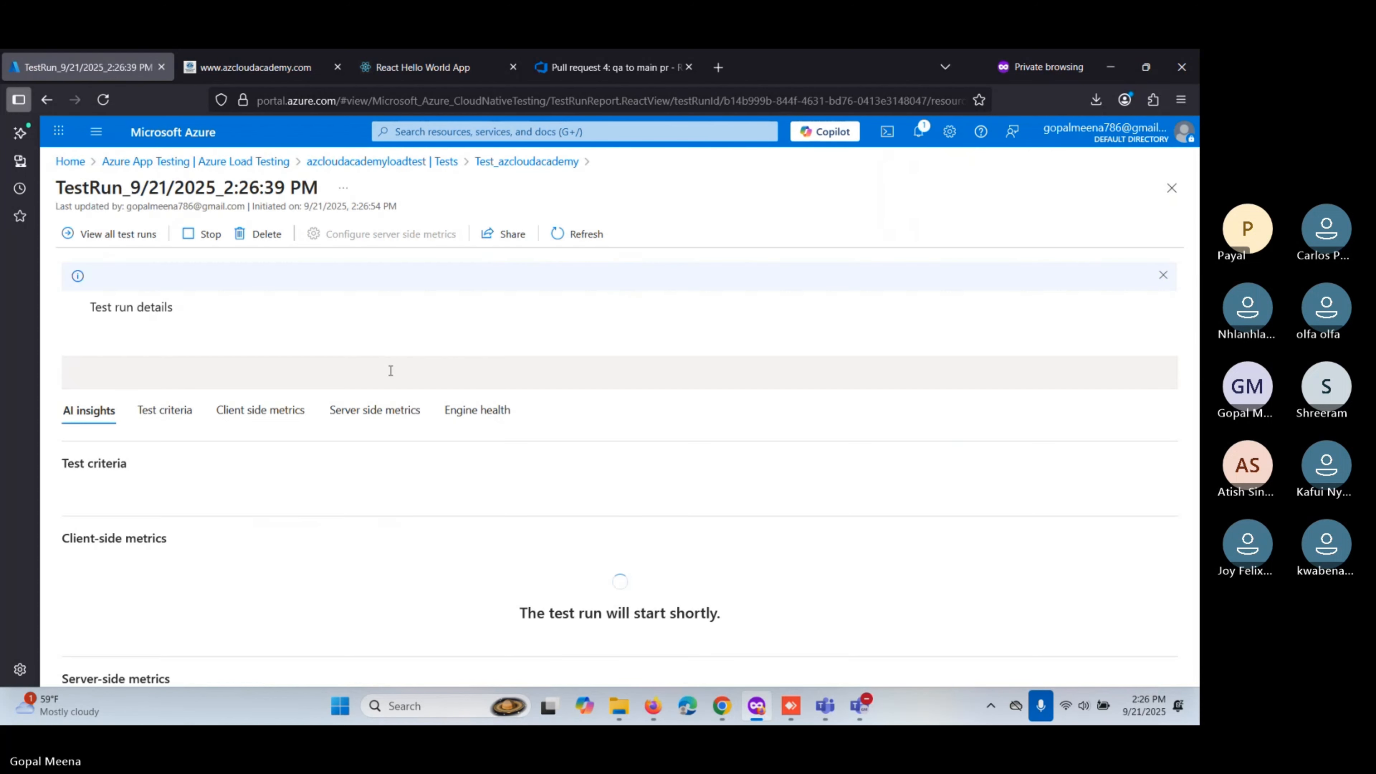
pyautogui.scroll(-2, 358, 468)
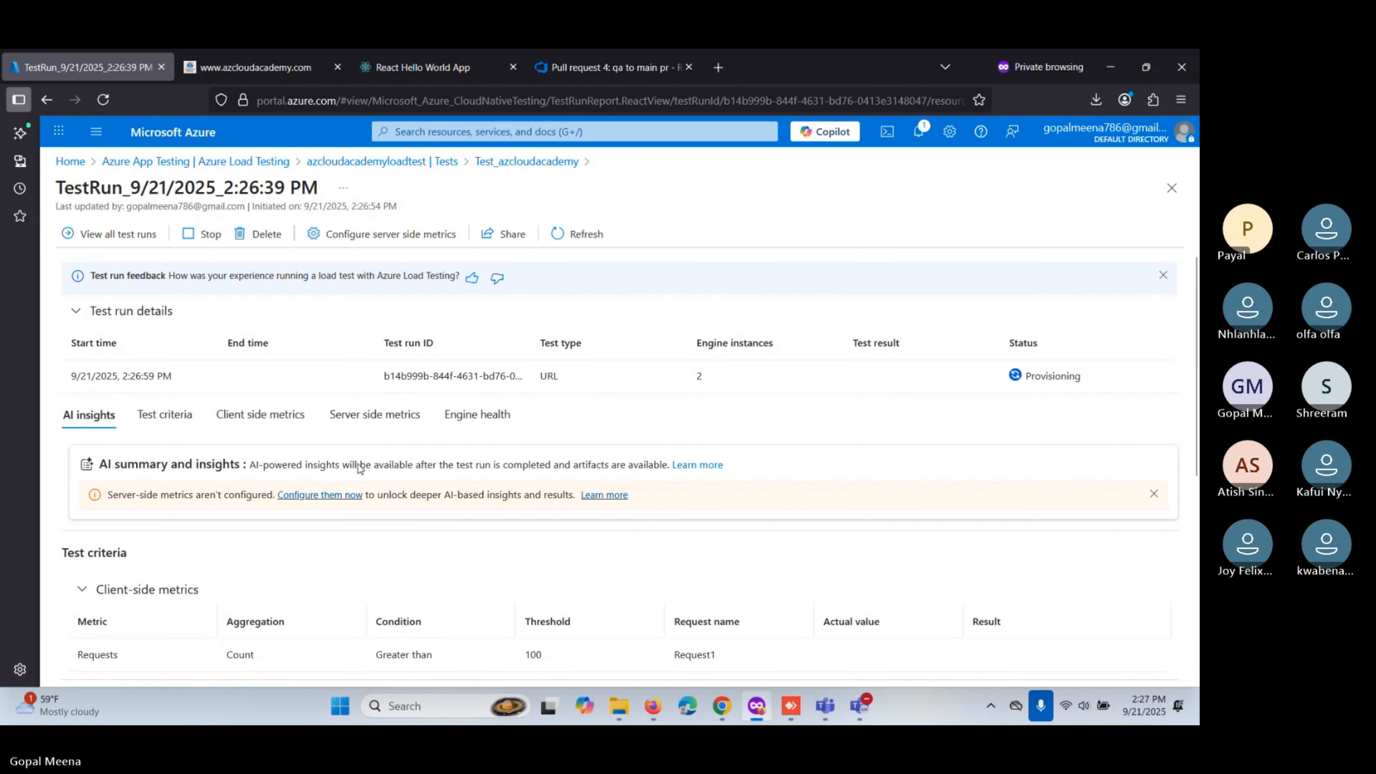
pyautogui.scroll(2, 358, 468)
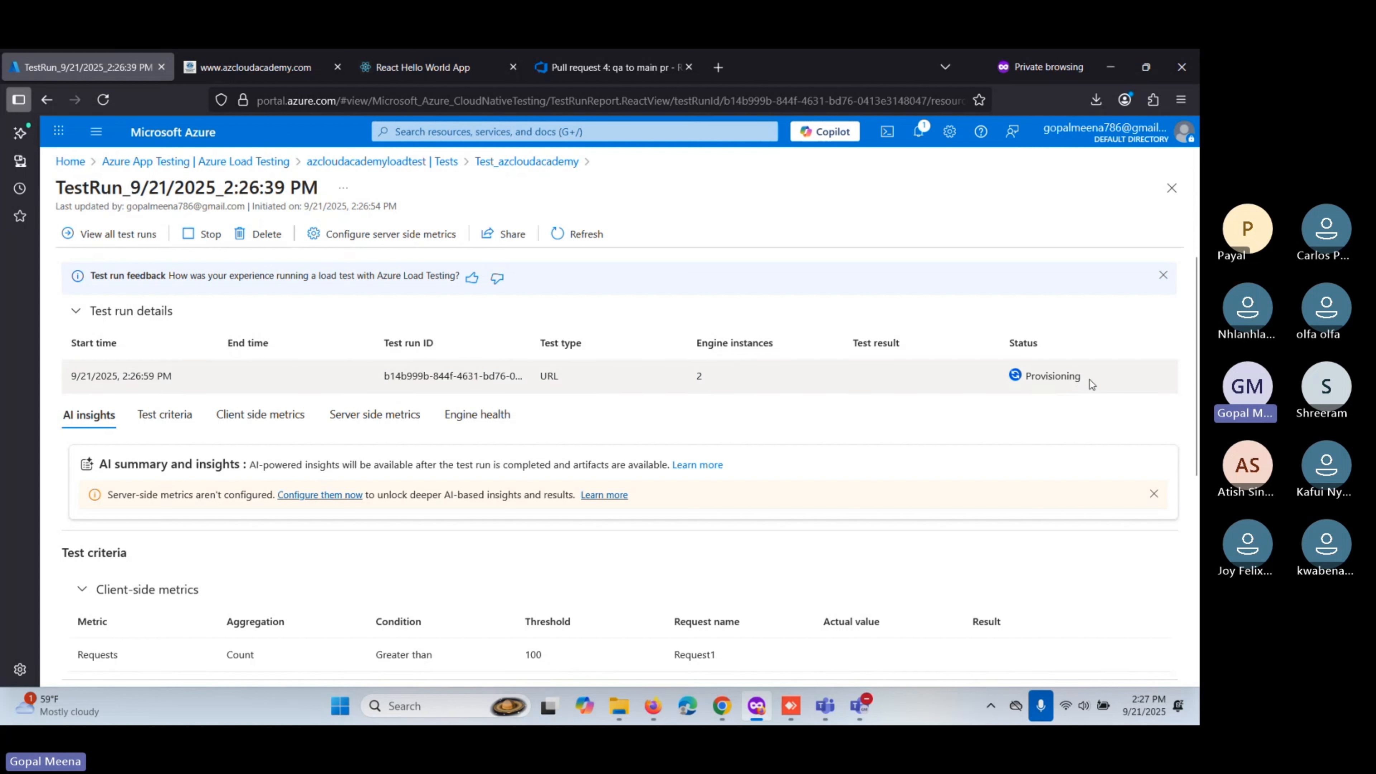
# Monitor the status of the running test run in its run details and look over its test criteria and client-side metrics.
pyautogui.moveTo(1090, 380); pyautogui.dragTo(1022, 377)
pyautogui.click(1003, 377)
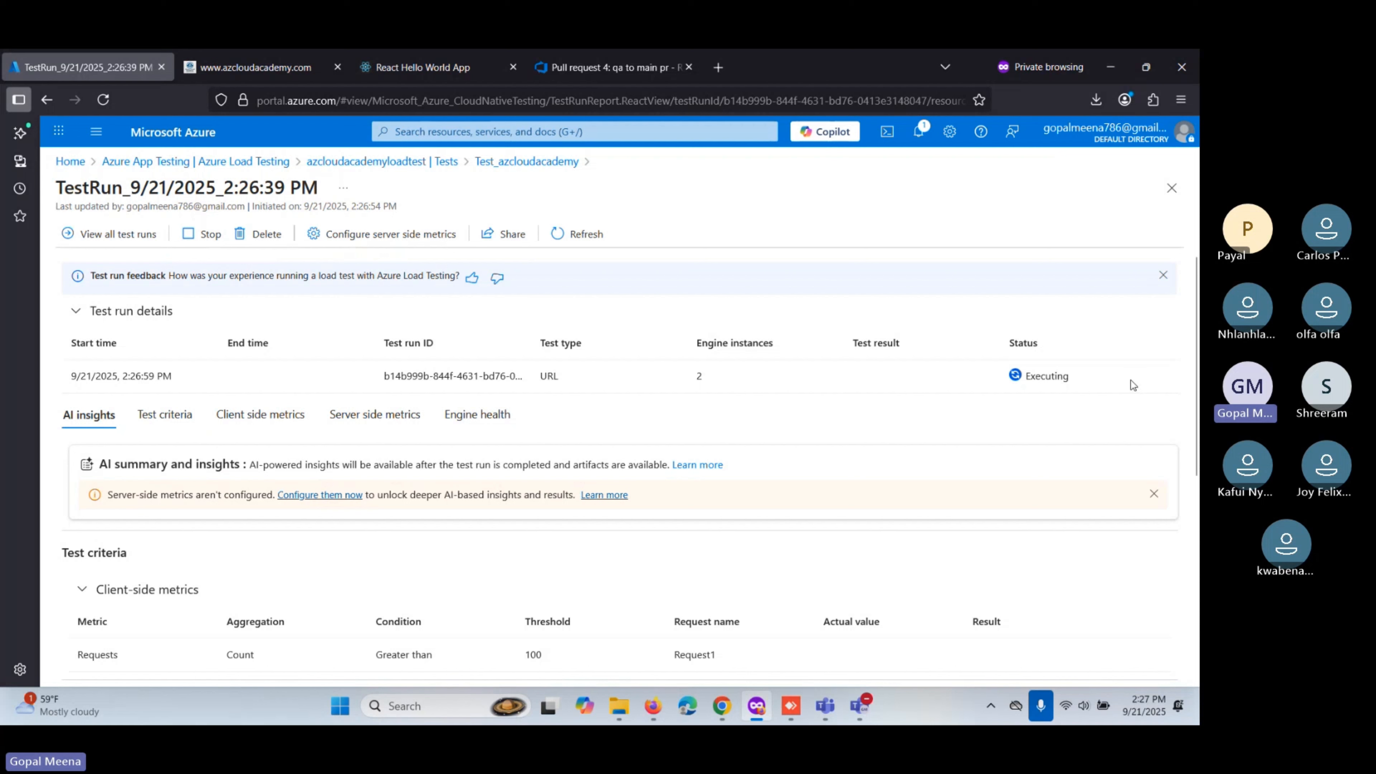
pyautogui.moveTo(1089, 382); pyautogui.dragTo(1026, 379)
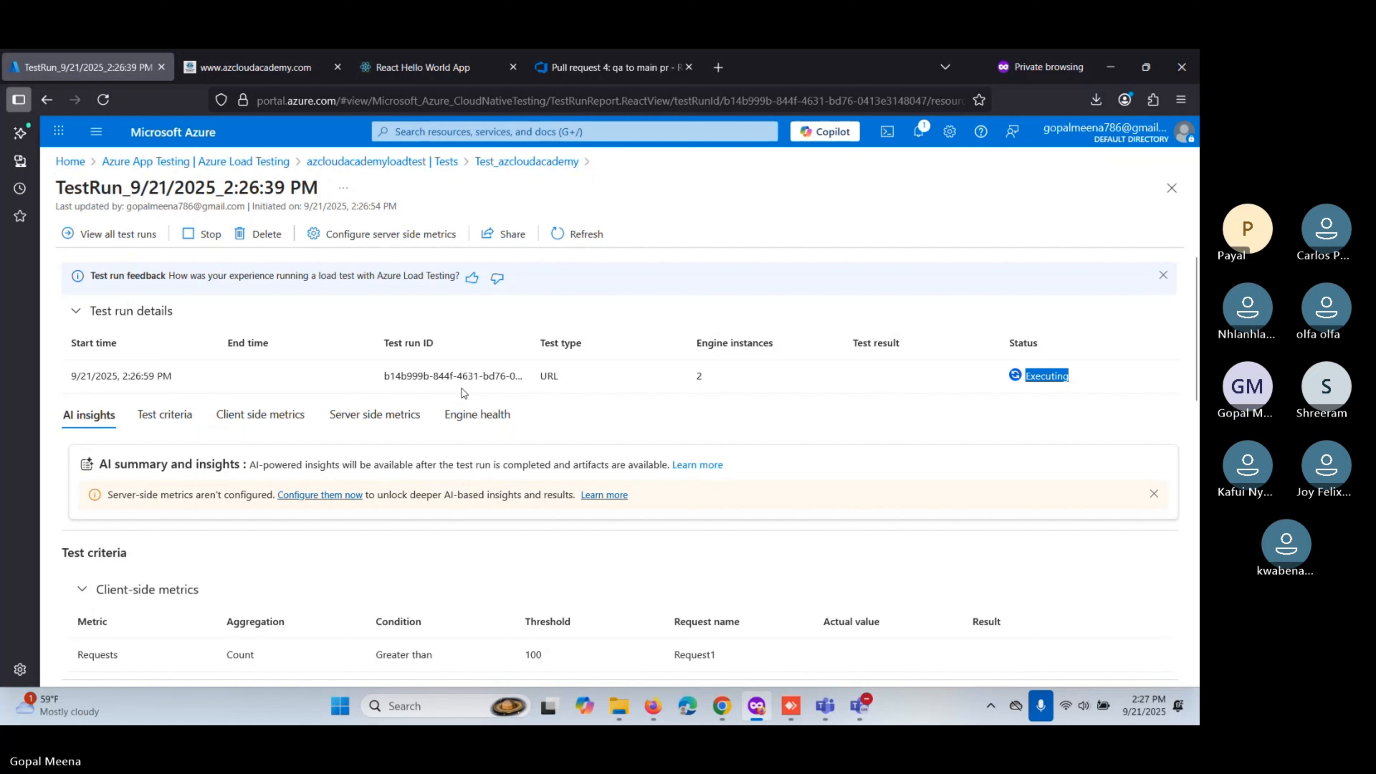
pyautogui.scroll(-3, 462, 389)
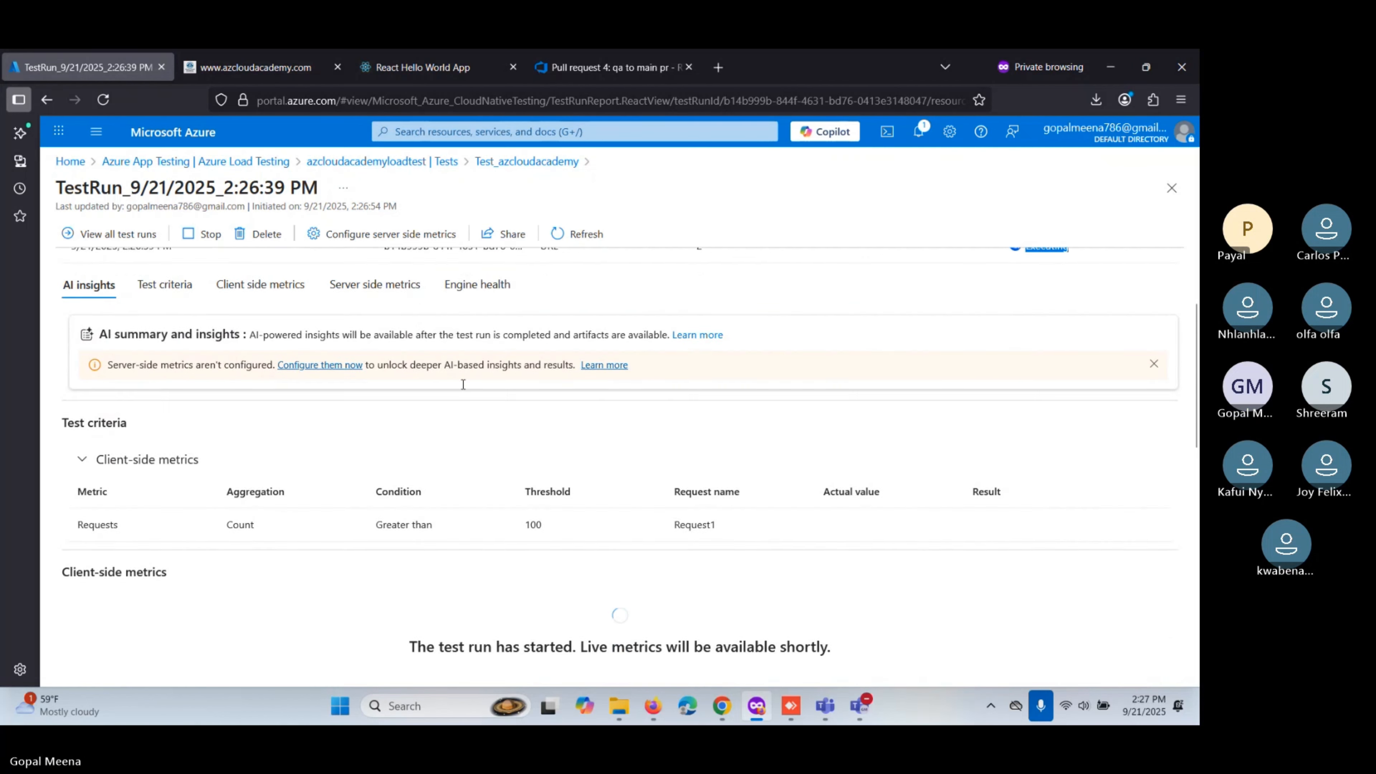
pyautogui.scroll(3, 463, 389)
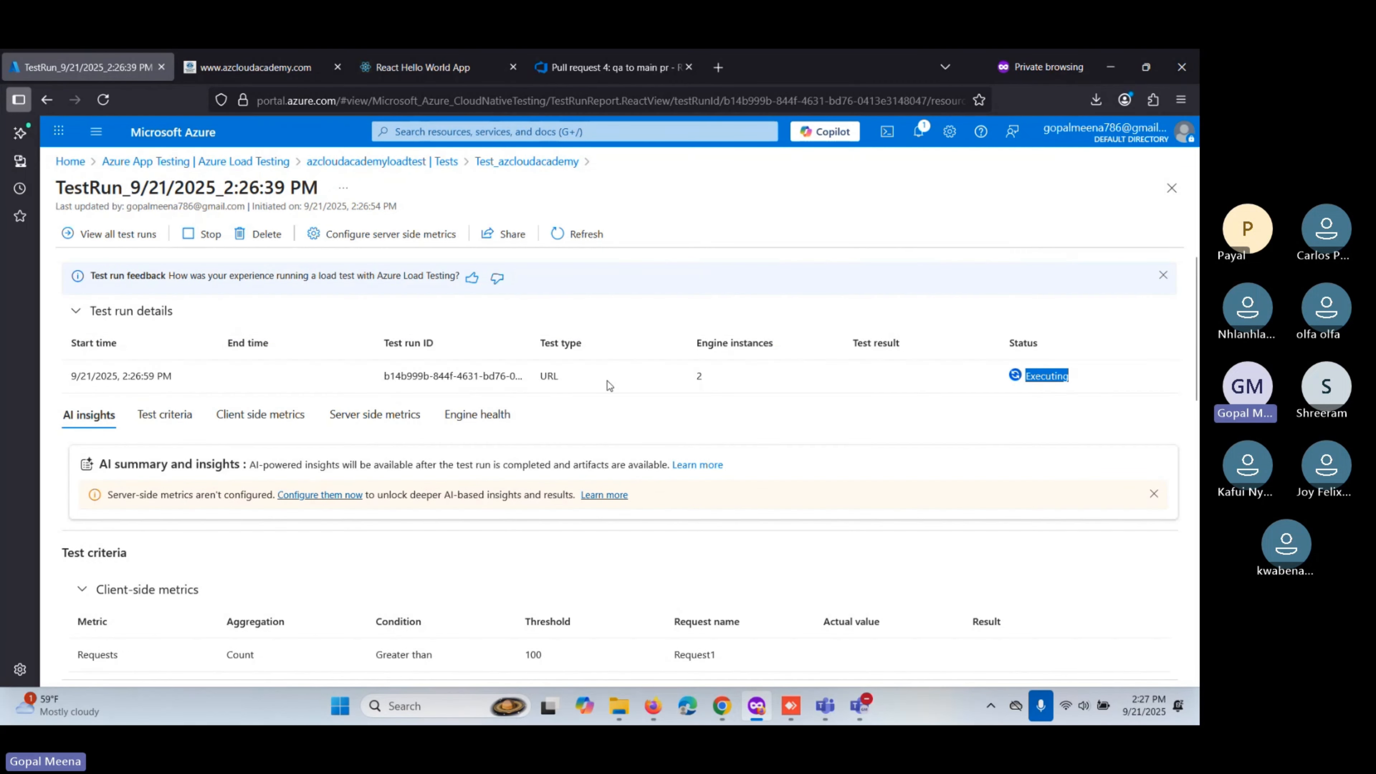
pyautogui.click(1081, 380)
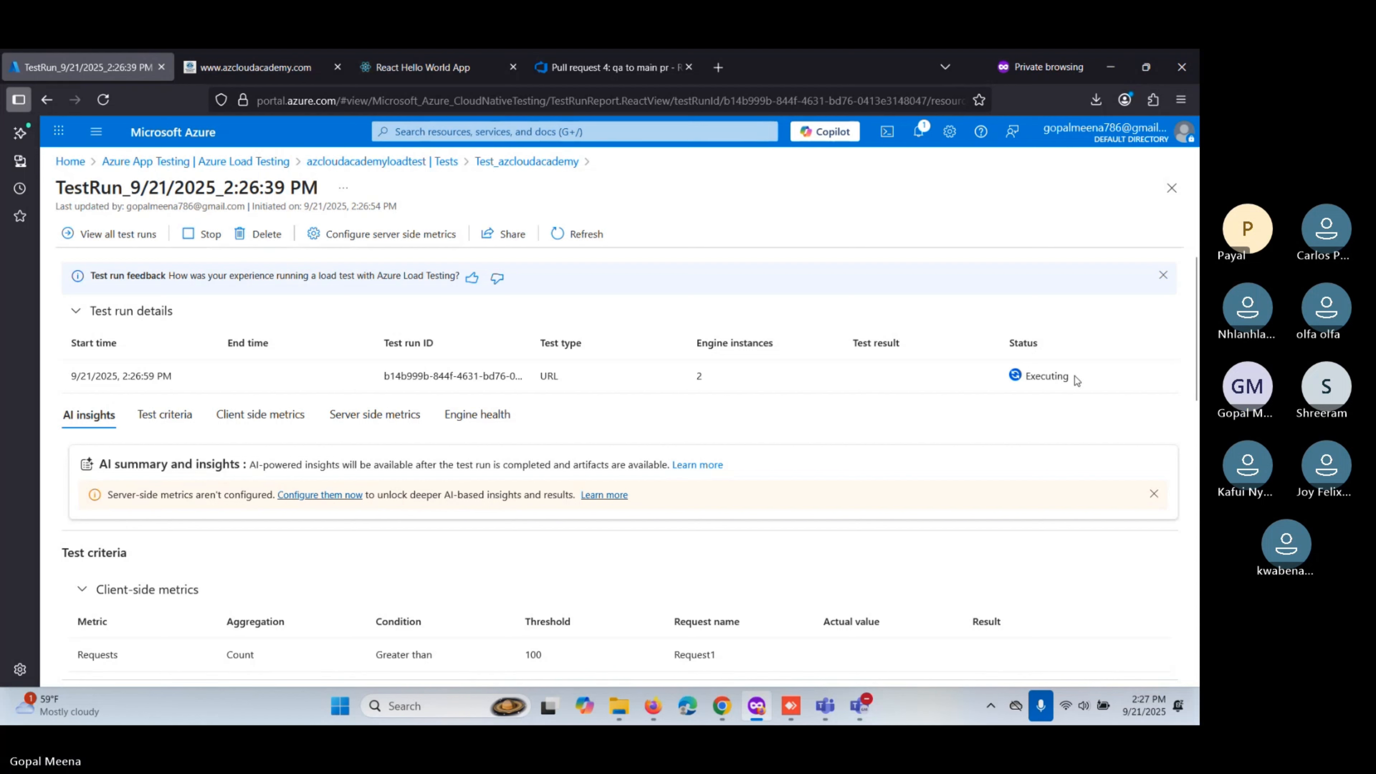
# Refresh the test run report and check its status, client-side metrics and server-side metrics.
pyautogui.click(586, 239)
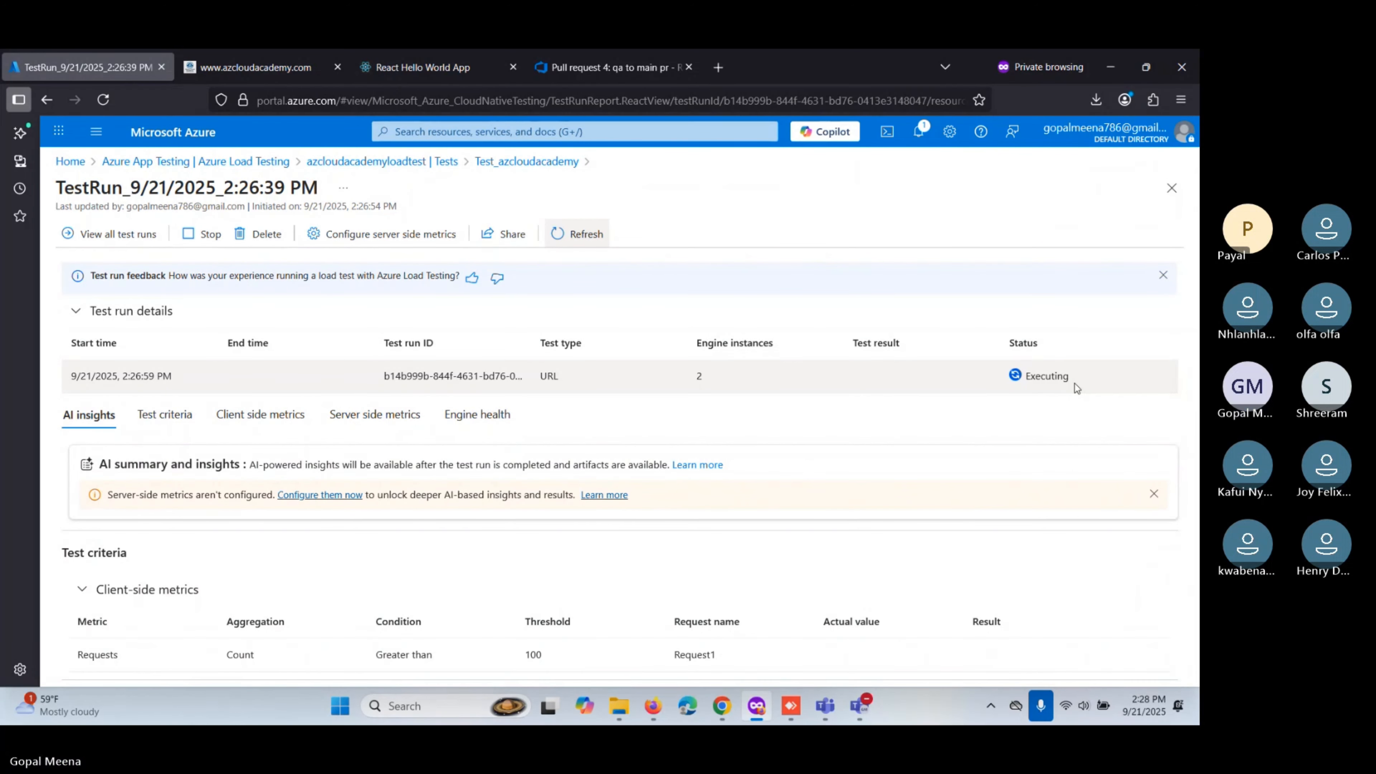
pyautogui.scroll(-3, 1035, 437)
pyautogui.scroll(-10, 1035, 437)
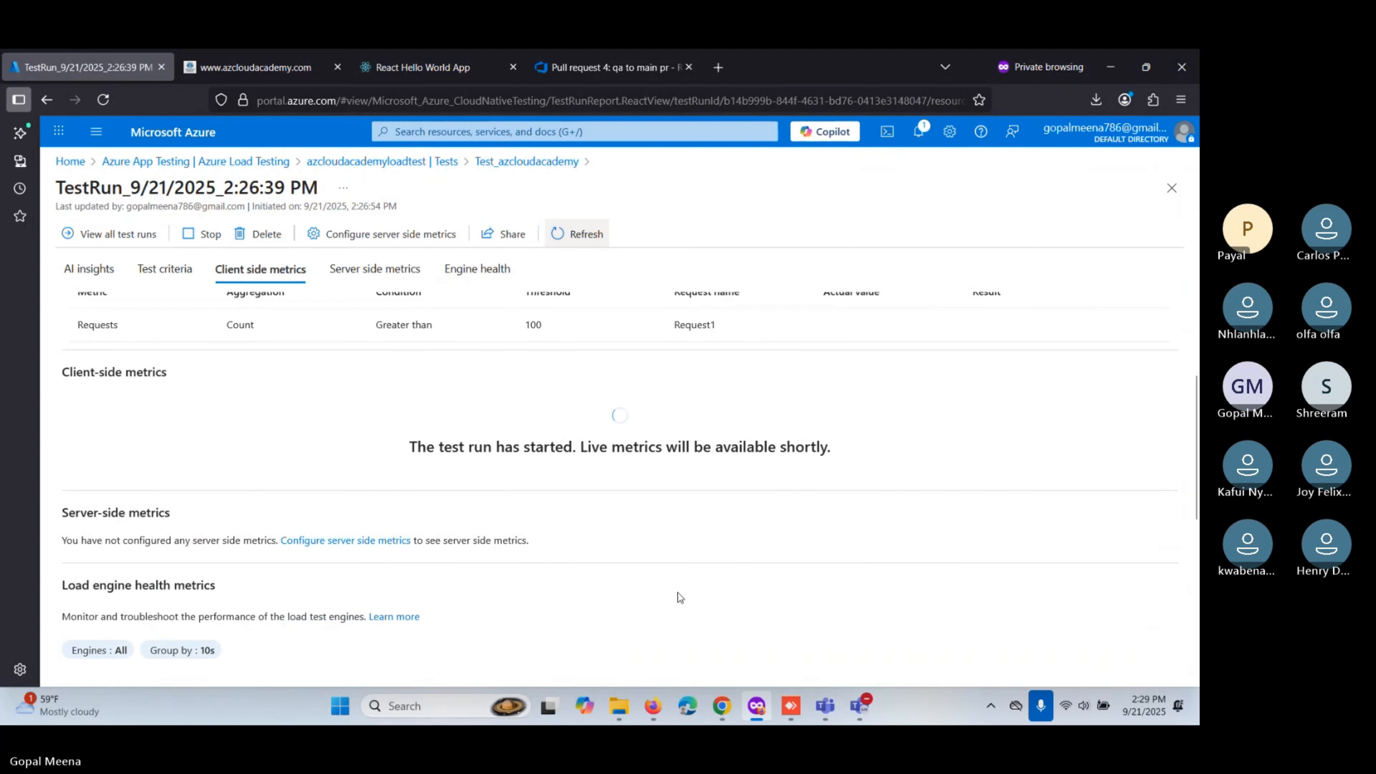
pyautogui.scroll(12, 658, 584)
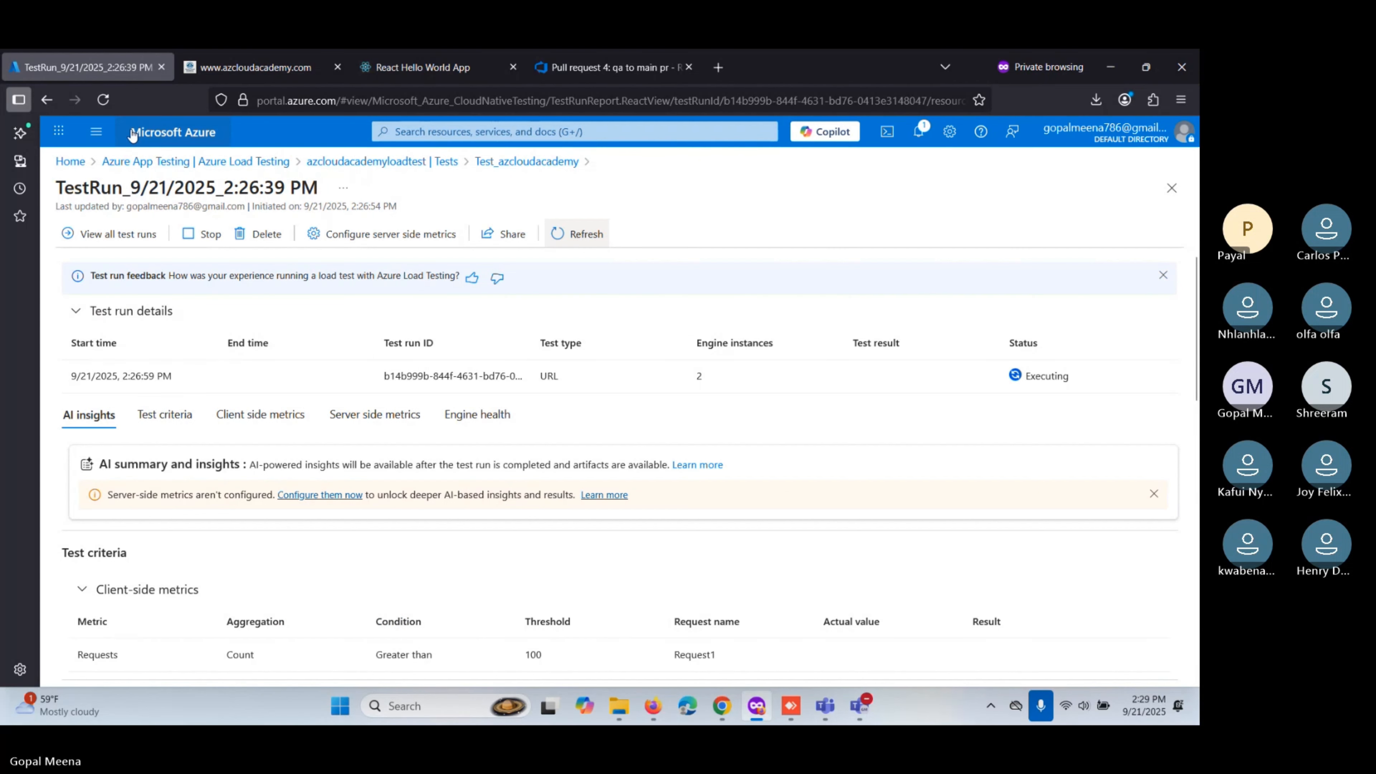
# Reload the test run page and examine the load engine health charts for CPU, memory, network and virtual users.
pyautogui.click(101, 99)
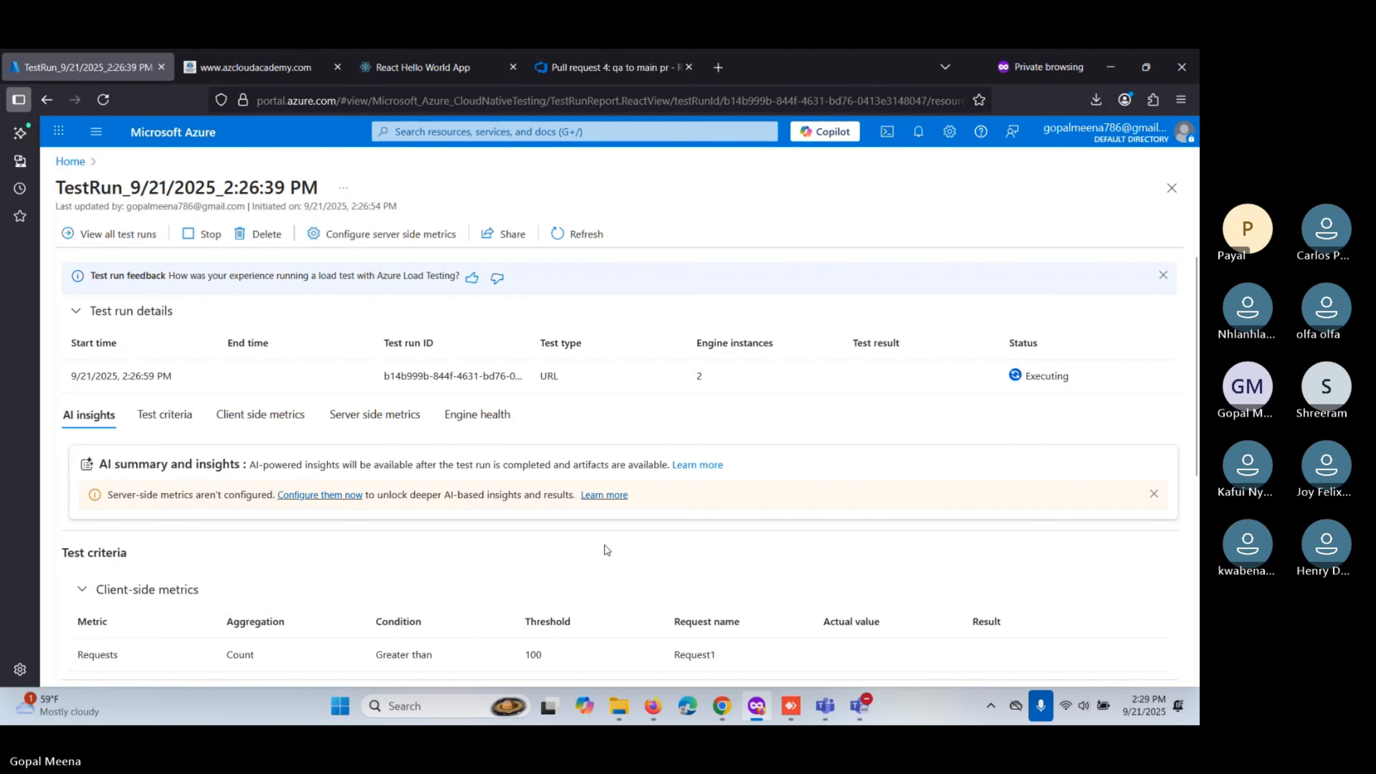
pyautogui.scroll(-8, 867, 434)
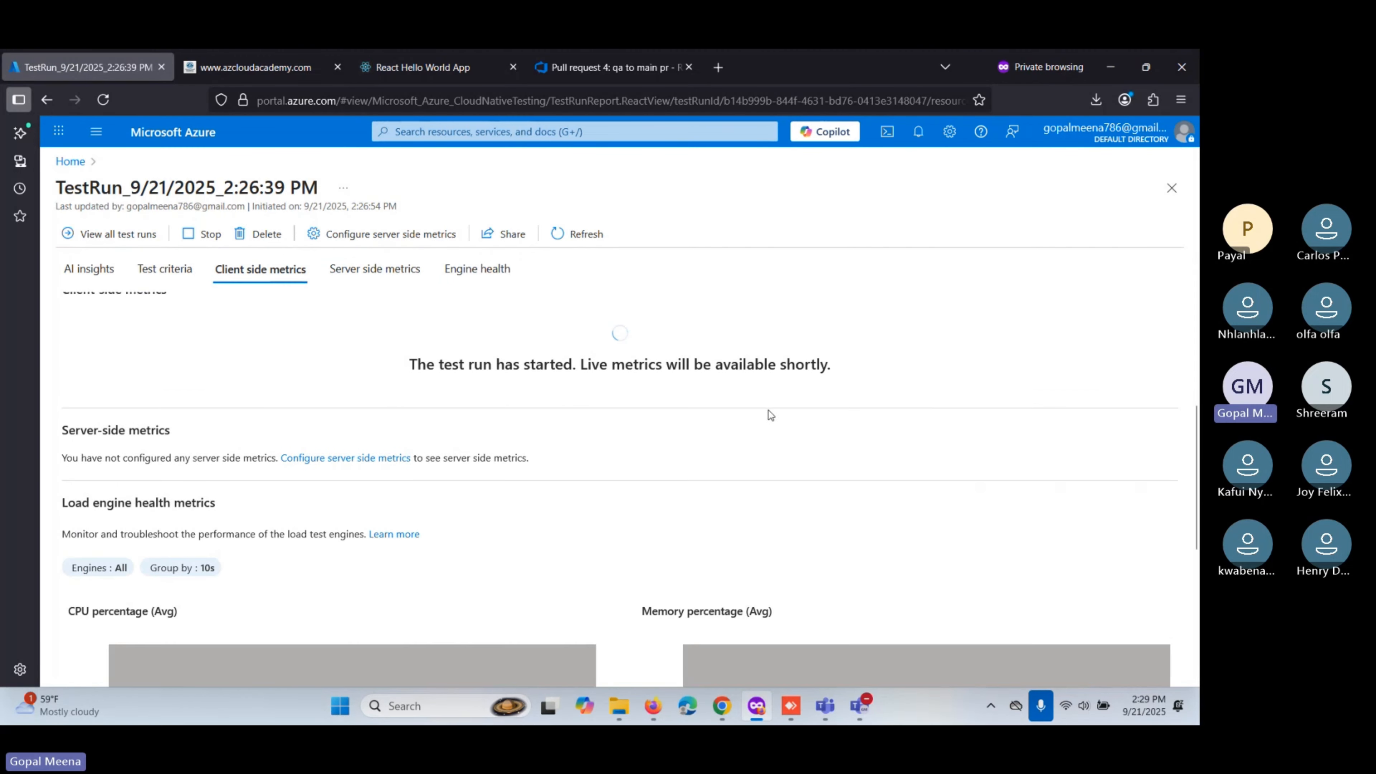
pyautogui.scroll(-3, 624, 384)
pyautogui.scroll(-5, 624, 421)
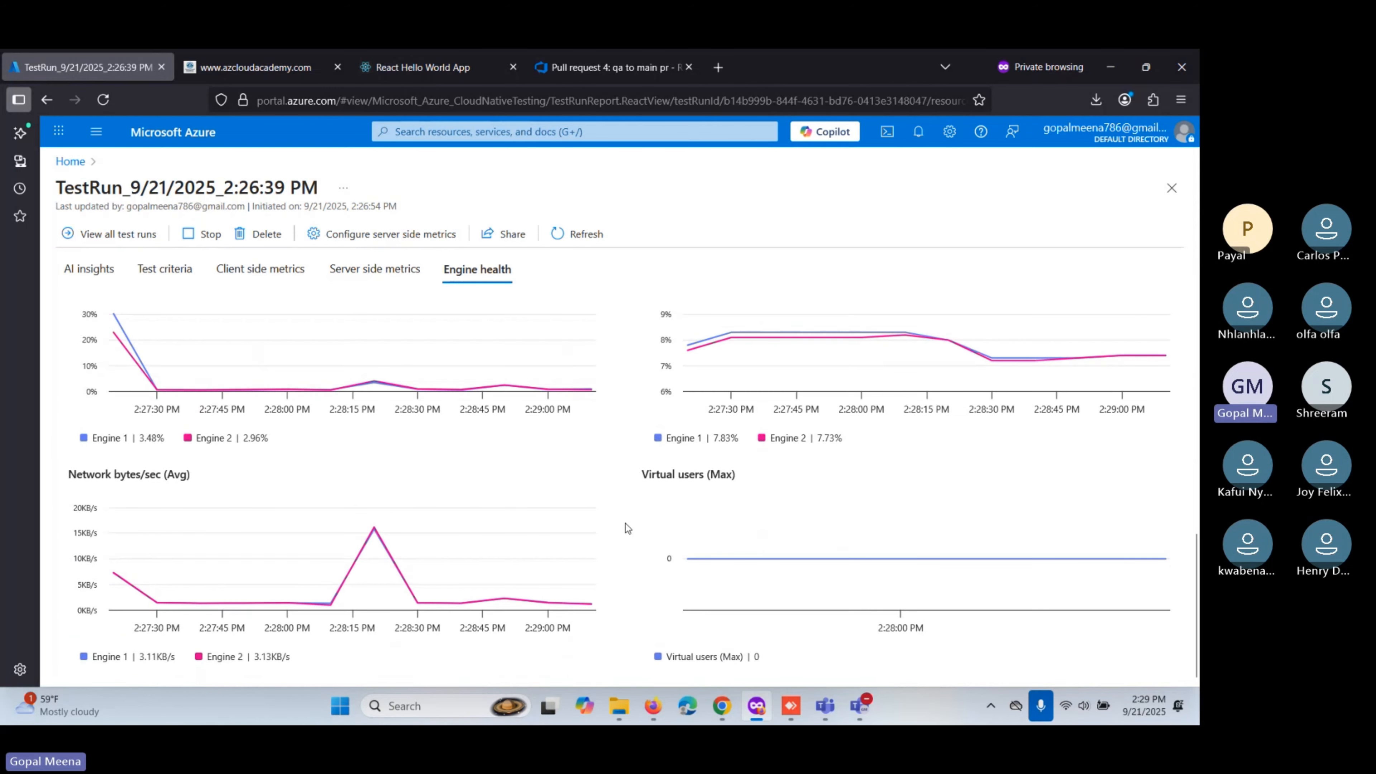
pyautogui.scroll(15, 851, 422)
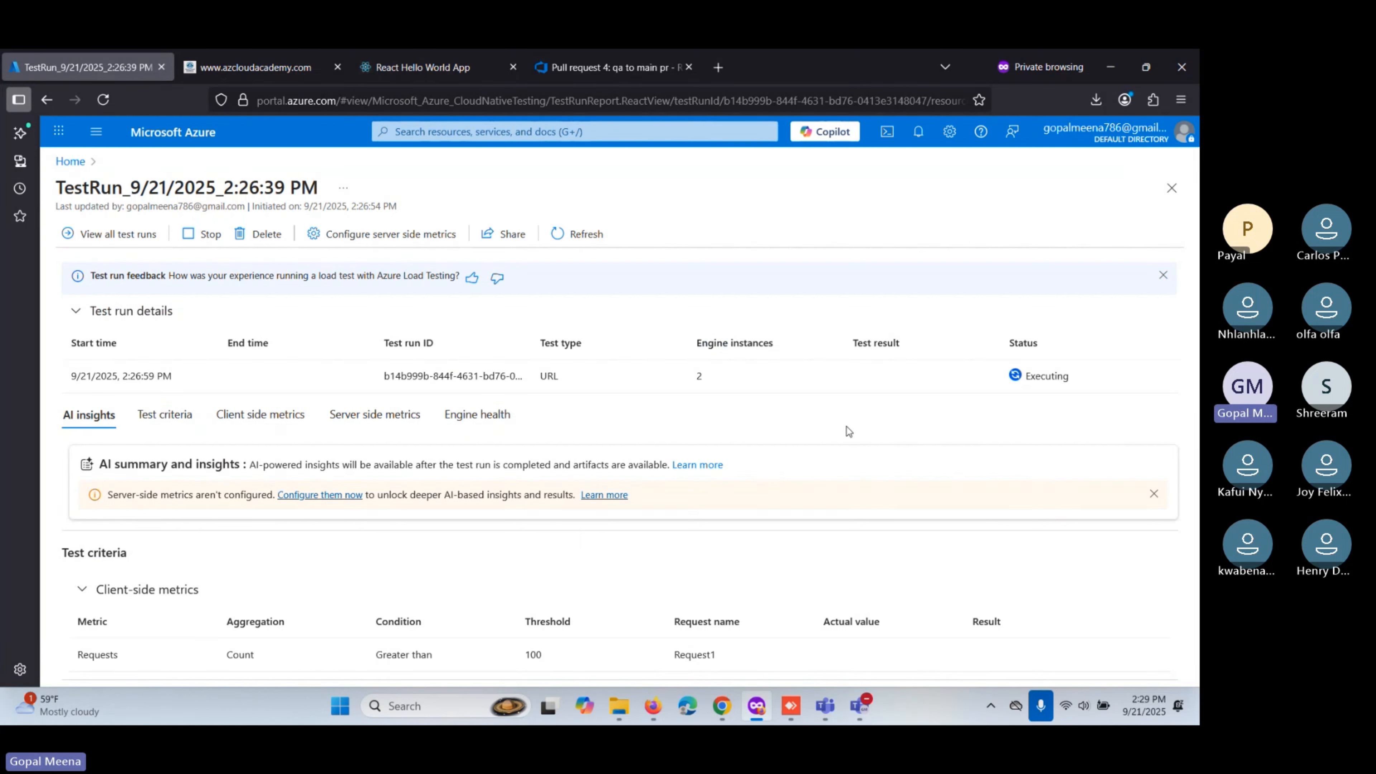
# View the shareable link of the test run, close it, and check the report's AI insights and test criteria.
pyautogui.click(504, 239)
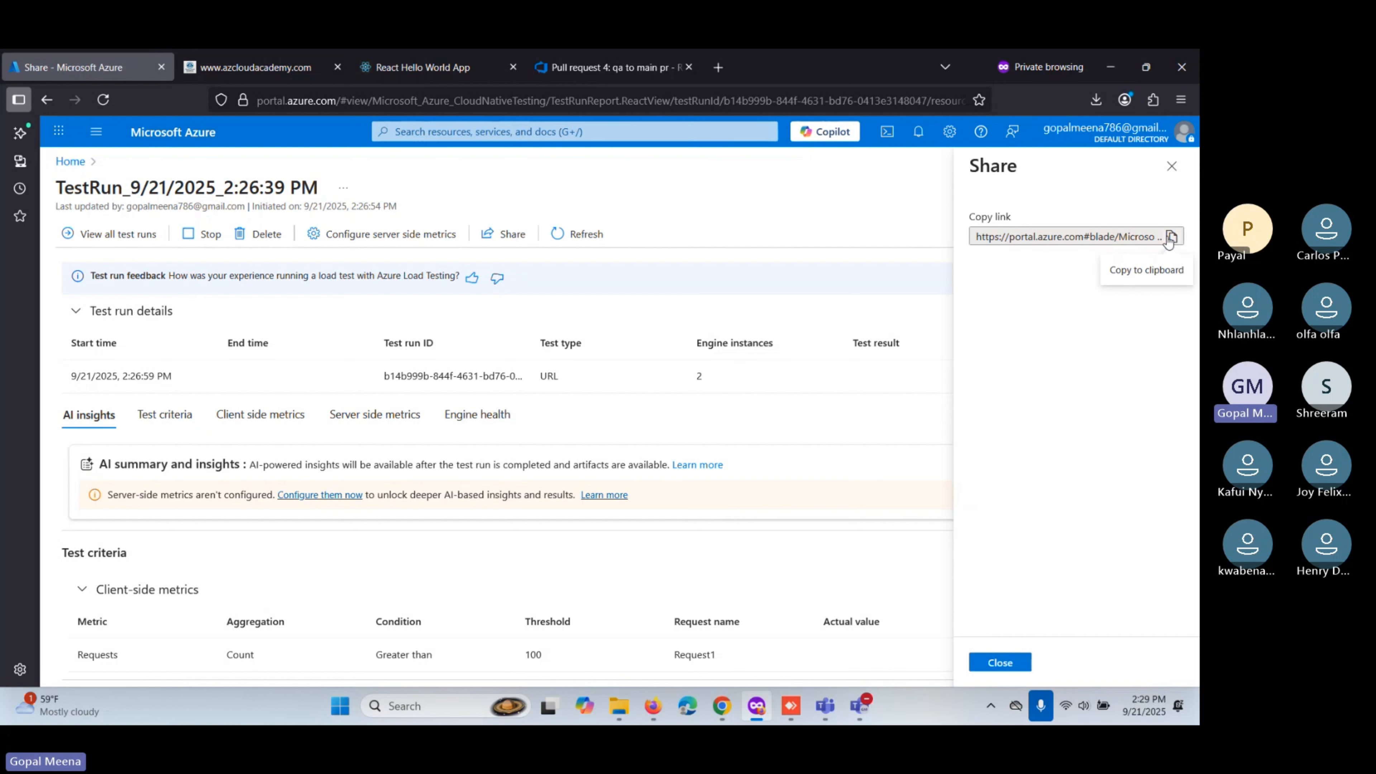
pyautogui.click(1172, 166)
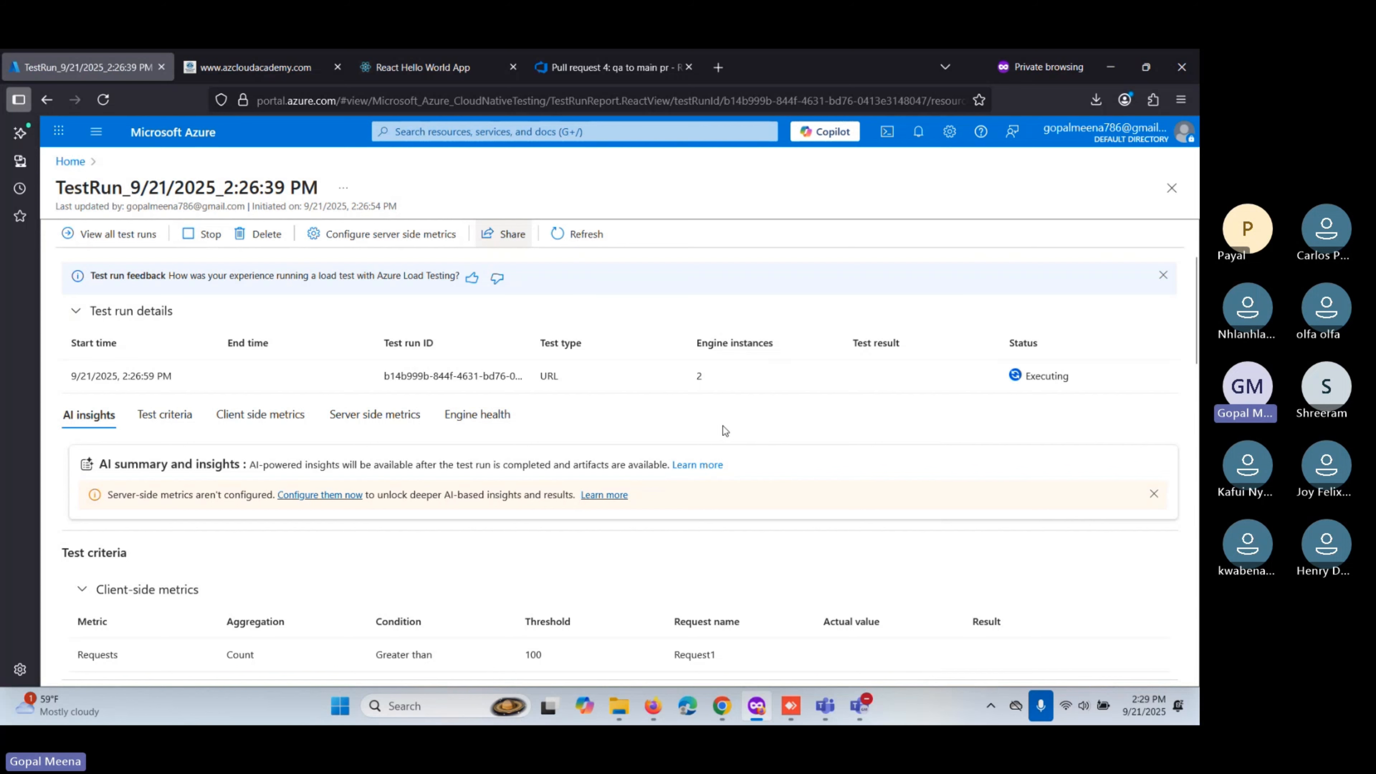
pyautogui.scroll(-3, 729, 428)
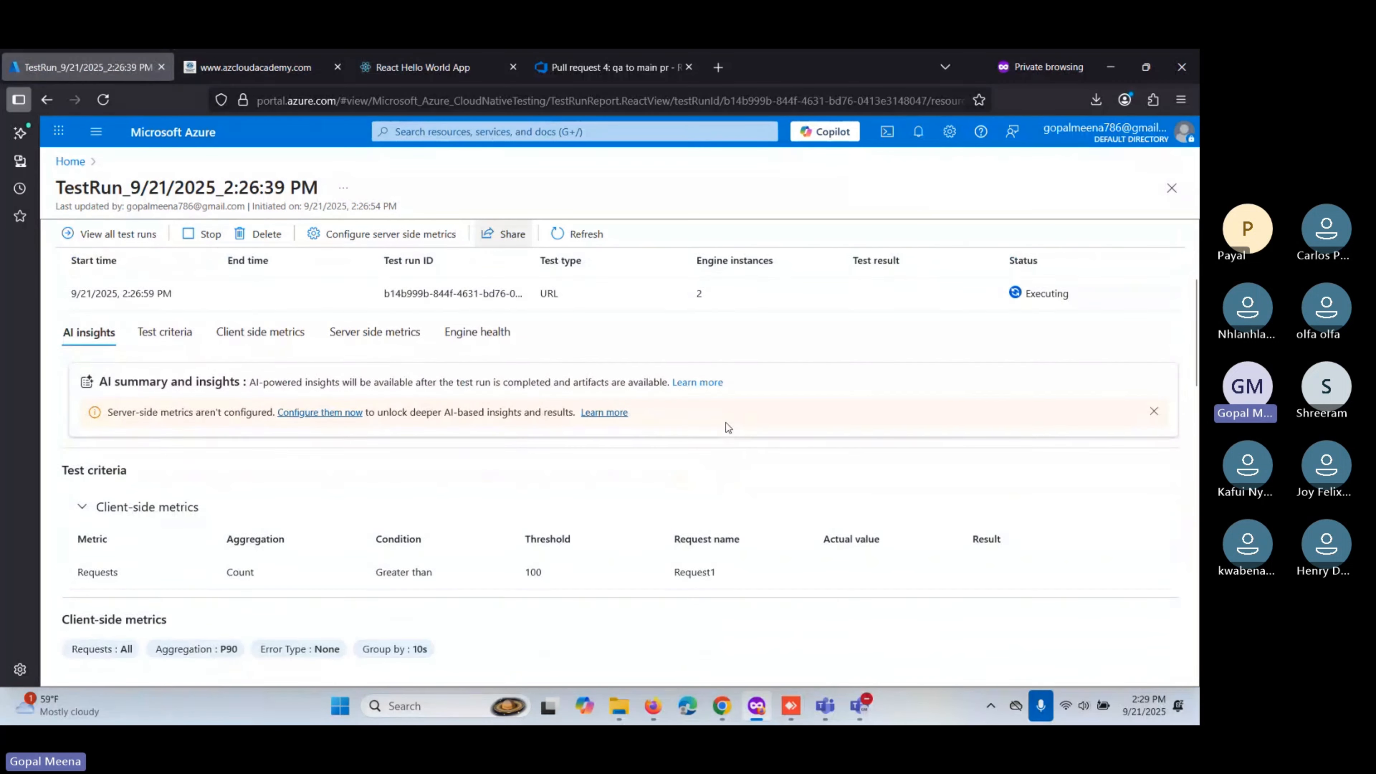
pyautogui.scroll(3, 728, 428)
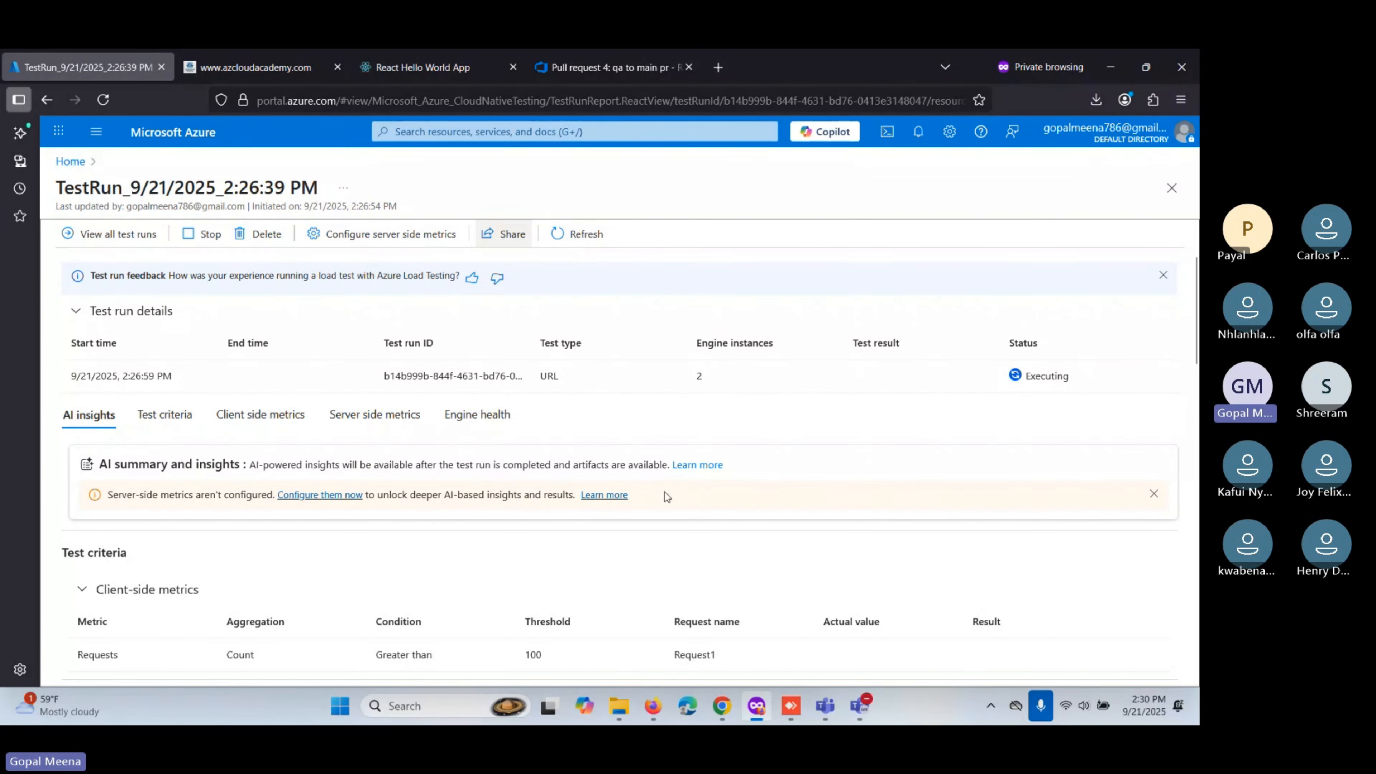
# Follow the test run to its end, reload the page, and check the run details and AI insights in the report.
pyautogui.scroll(-2, 640, 458)
pyautogui.scroll(-2, 640, 458)
pyautogui.scroll(-3, 641, 461)
pyautogui.scroll(6, 640, 461)
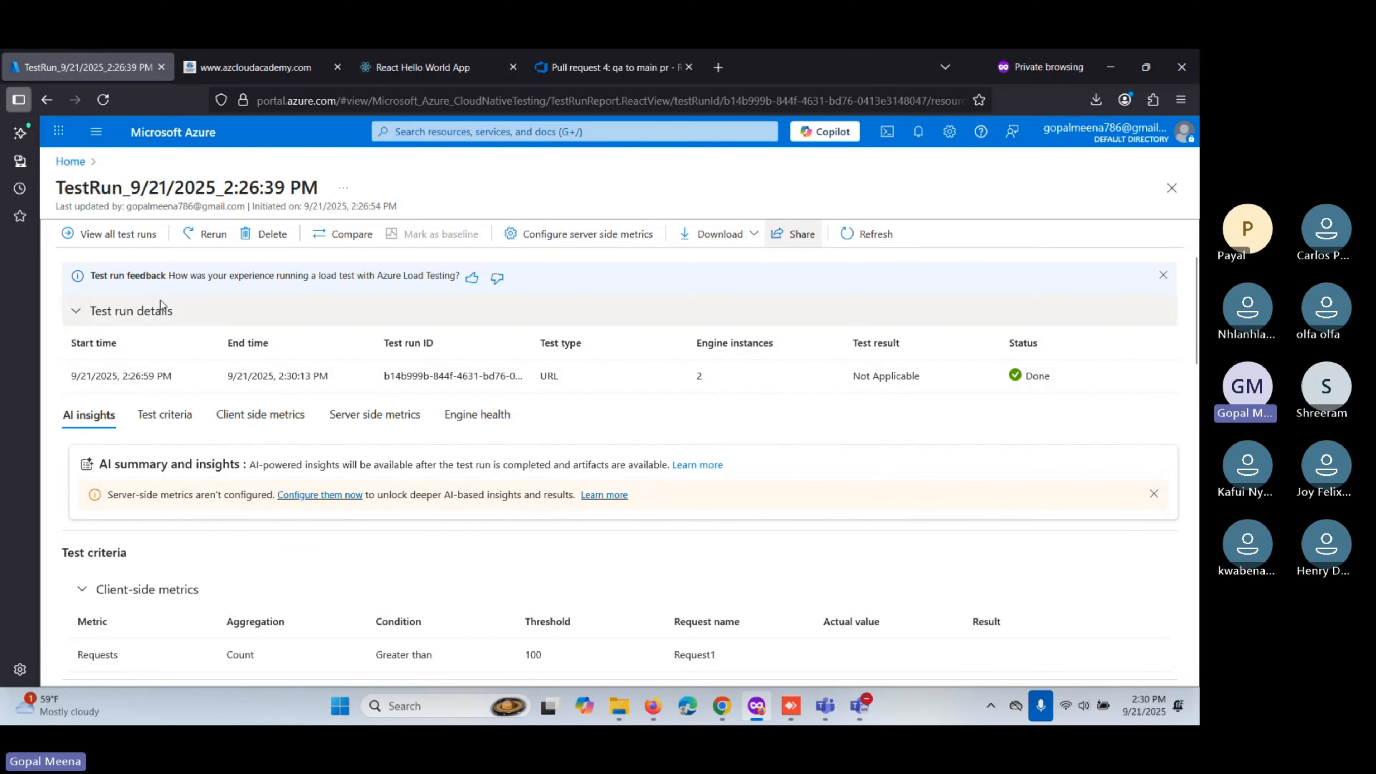
pyautogui.click(105, 101)
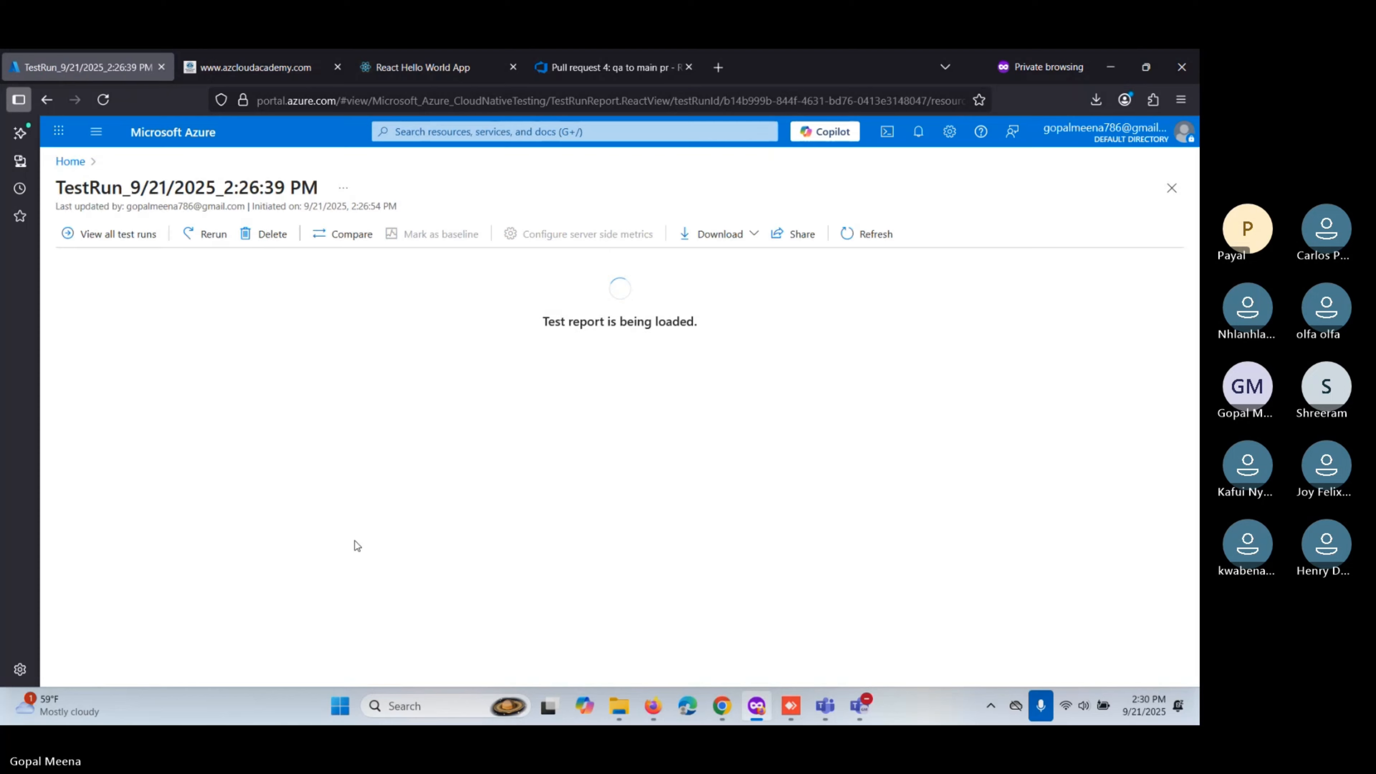
pyautogui.scroll(-2, 344, 480)
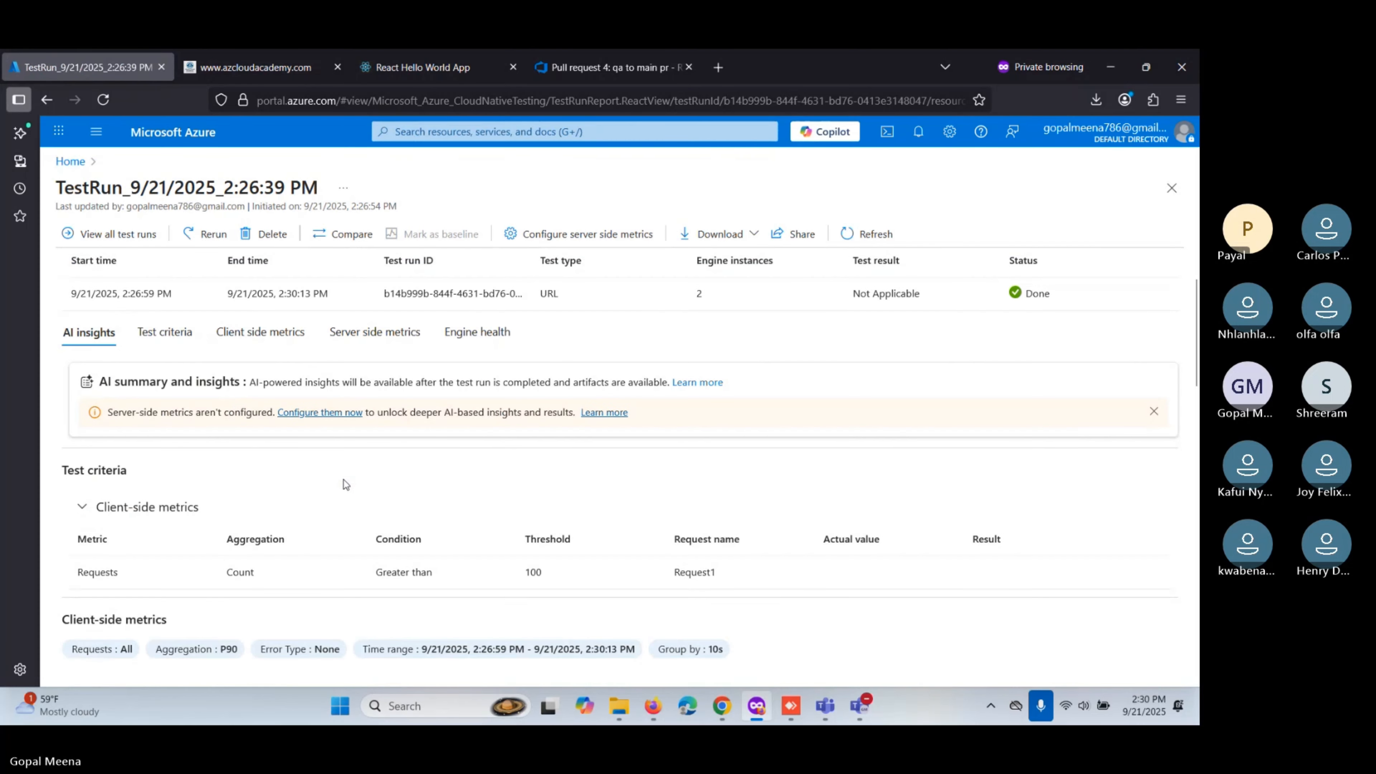
pyautogui.scroll(-5, 344, 480)
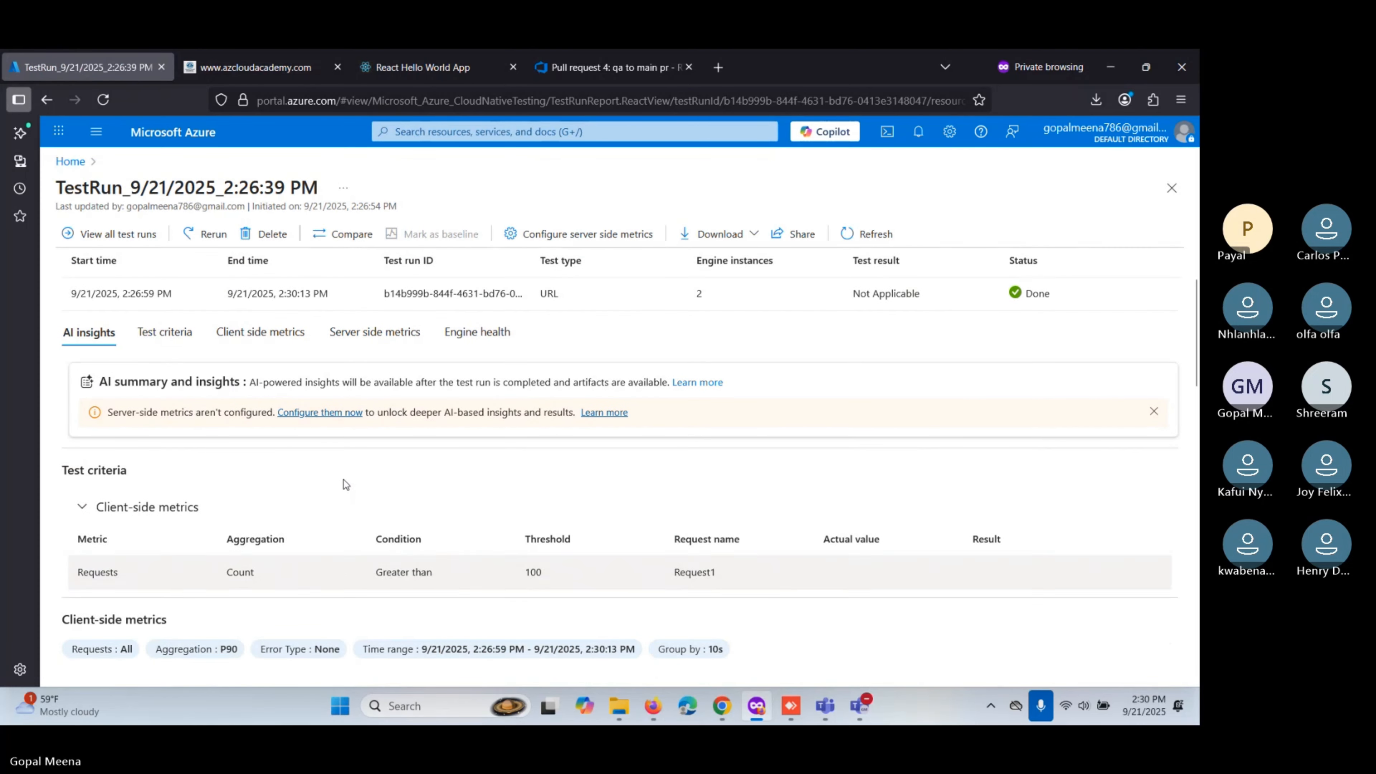
pyautogui.scroll(7, 344, 480)
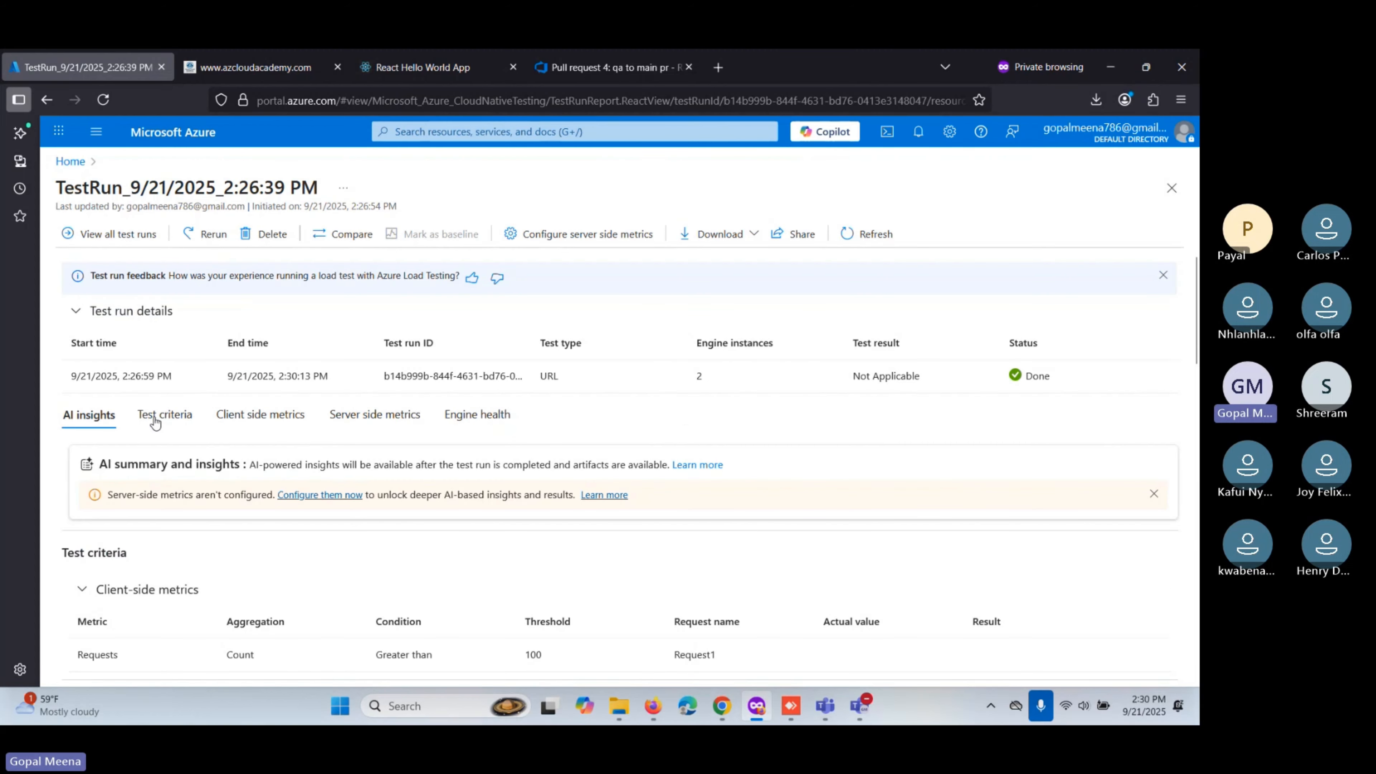
# Examine the test criteria, the client-side metric charts and the load engine health charts of the completed run.
pyautogui.click(155, 416)
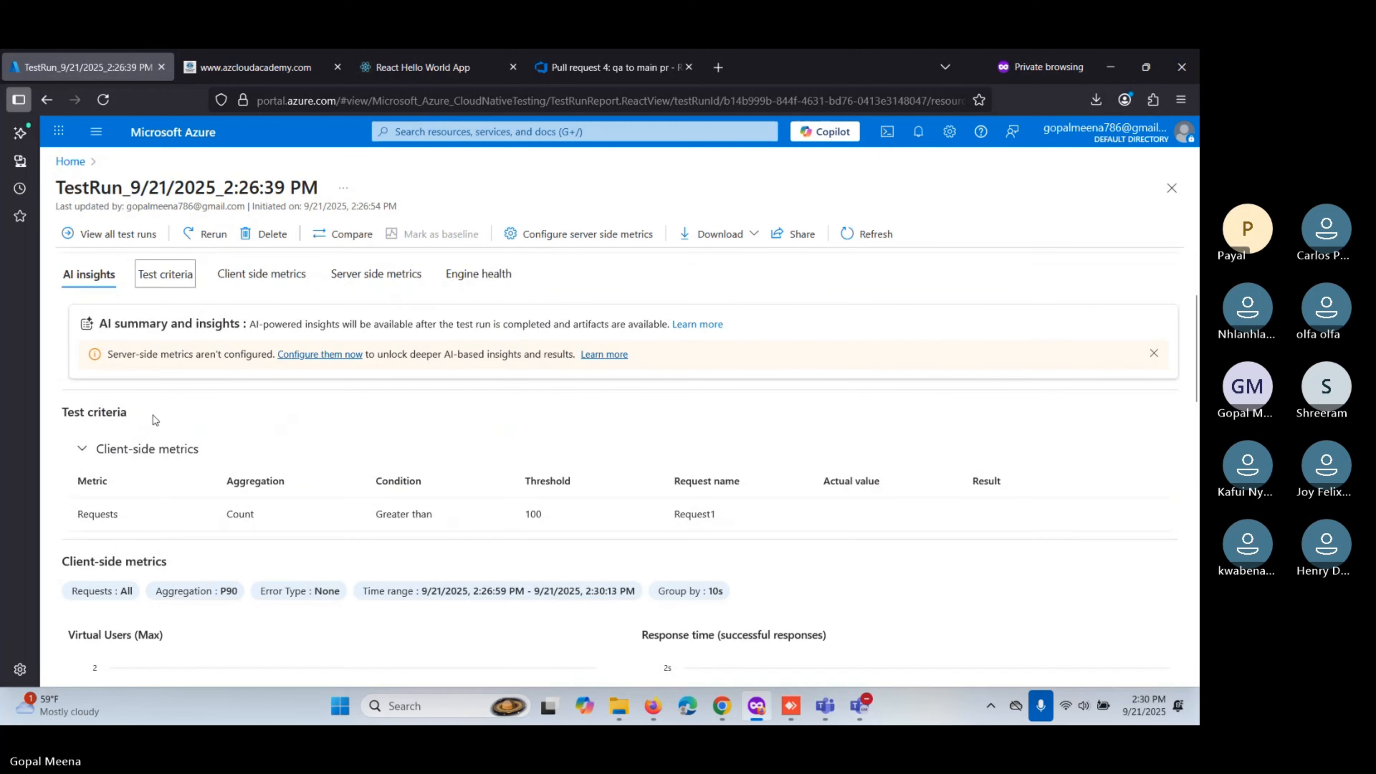
pyautogui.scroll(5, 159, 432)
pyautogui.scroll(-5, 159, 433)
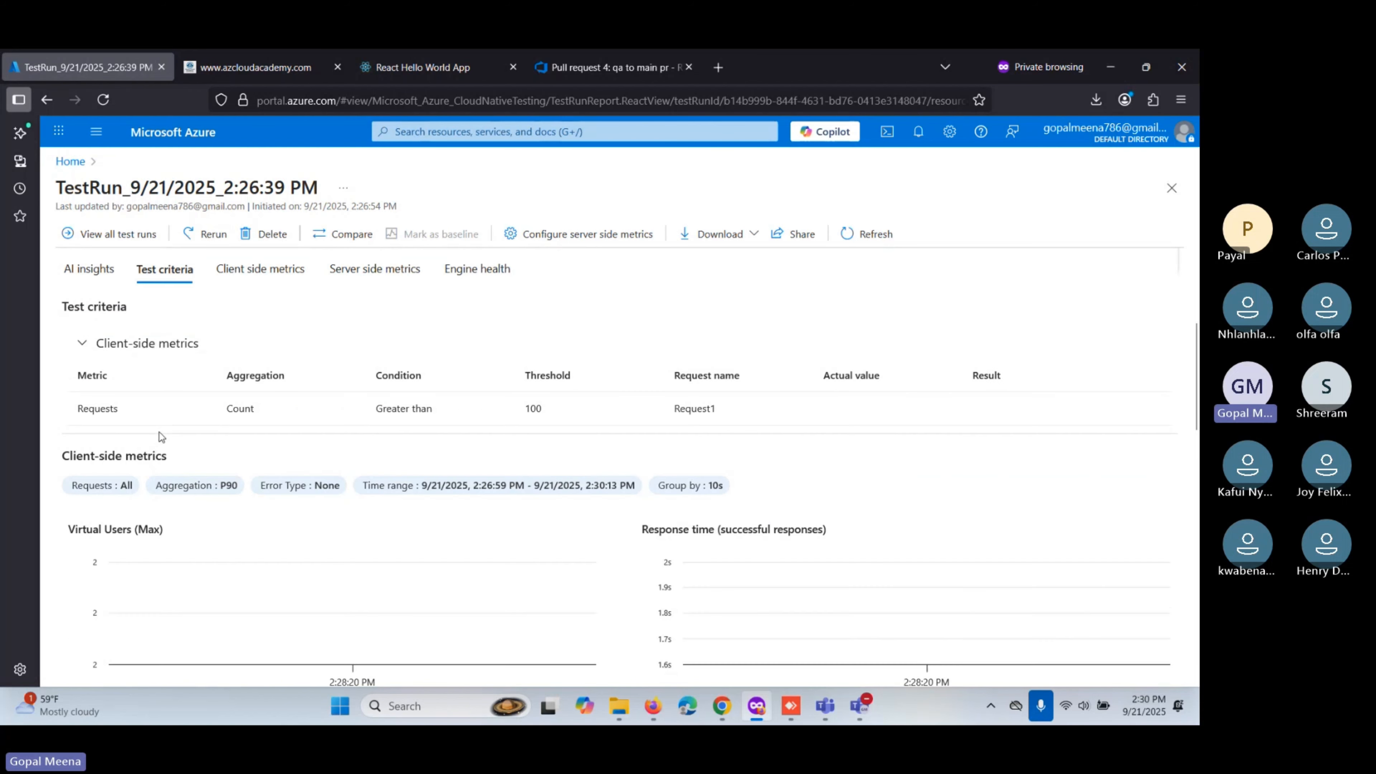
pyautogui.scroll(5, 159, 433)
pyautogui.click(161, 415)
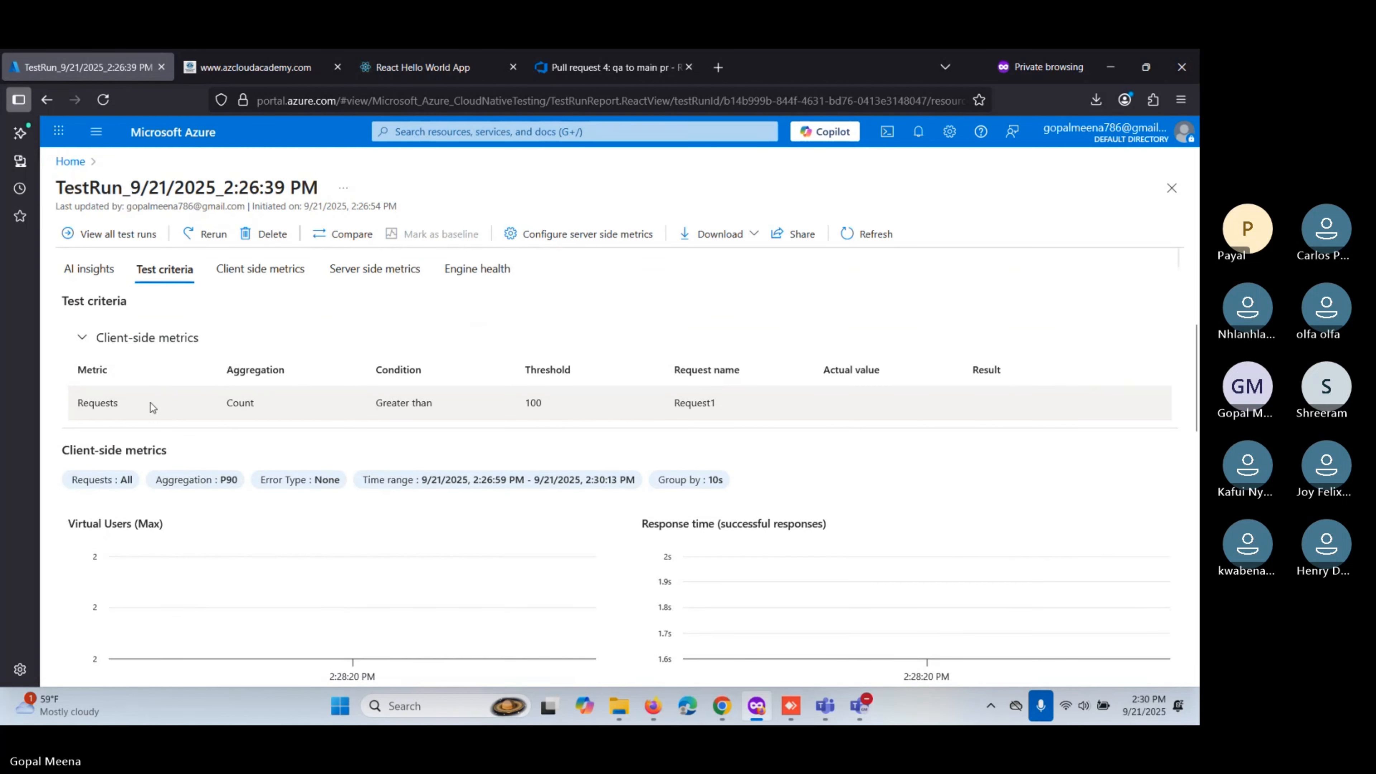
pyautogui.scroll(-5, 152, 415)
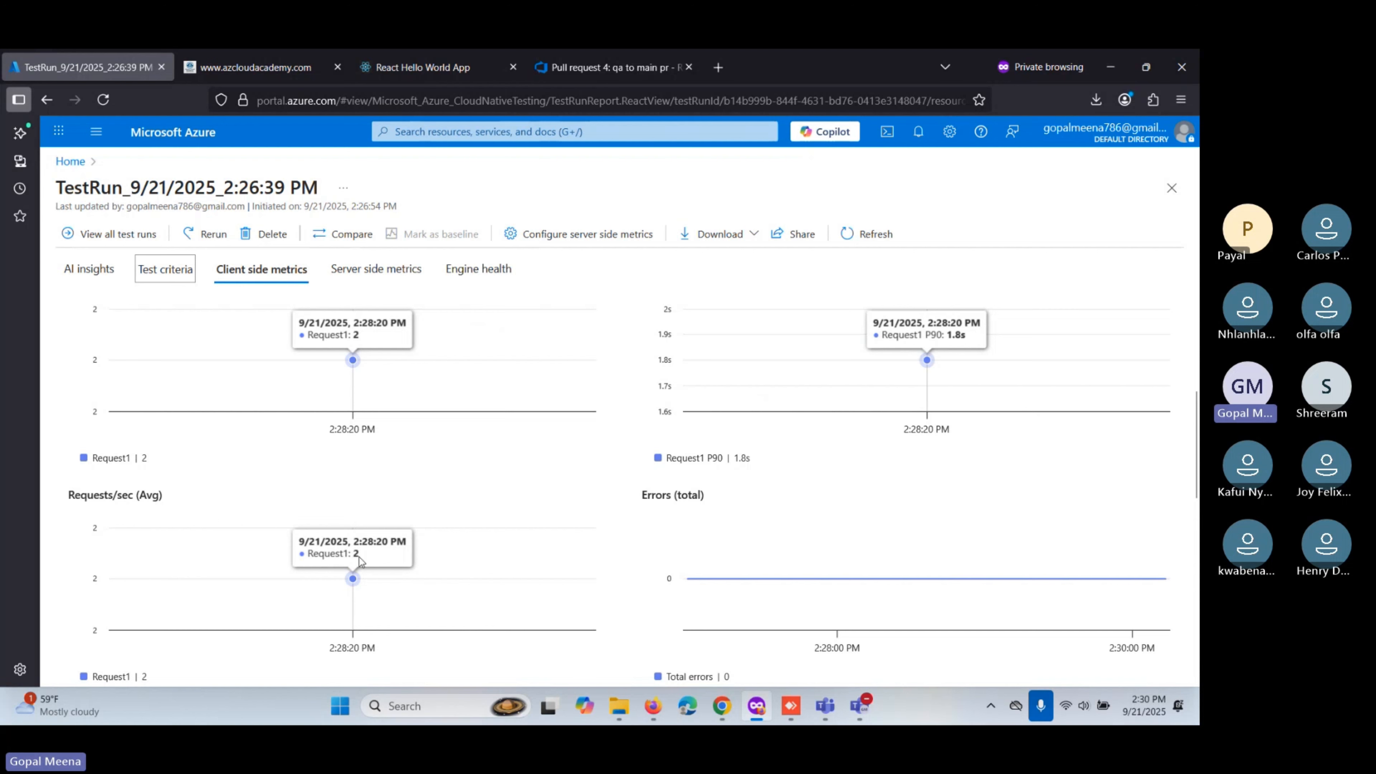
pyautogui.scroll(-5, 516, 564)
pyautogui.scroll(-3, 516, 564)
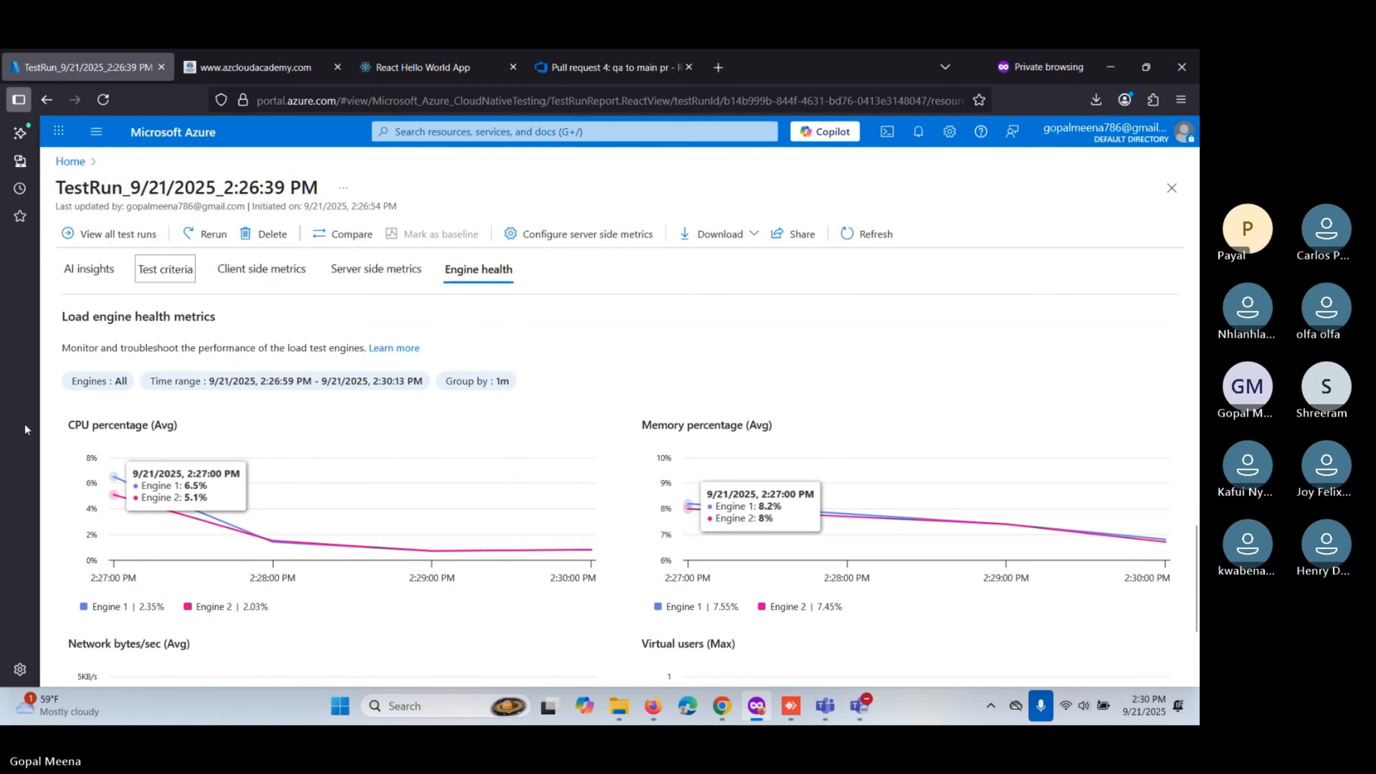
pyautogui.scroll(10, 201, 419)
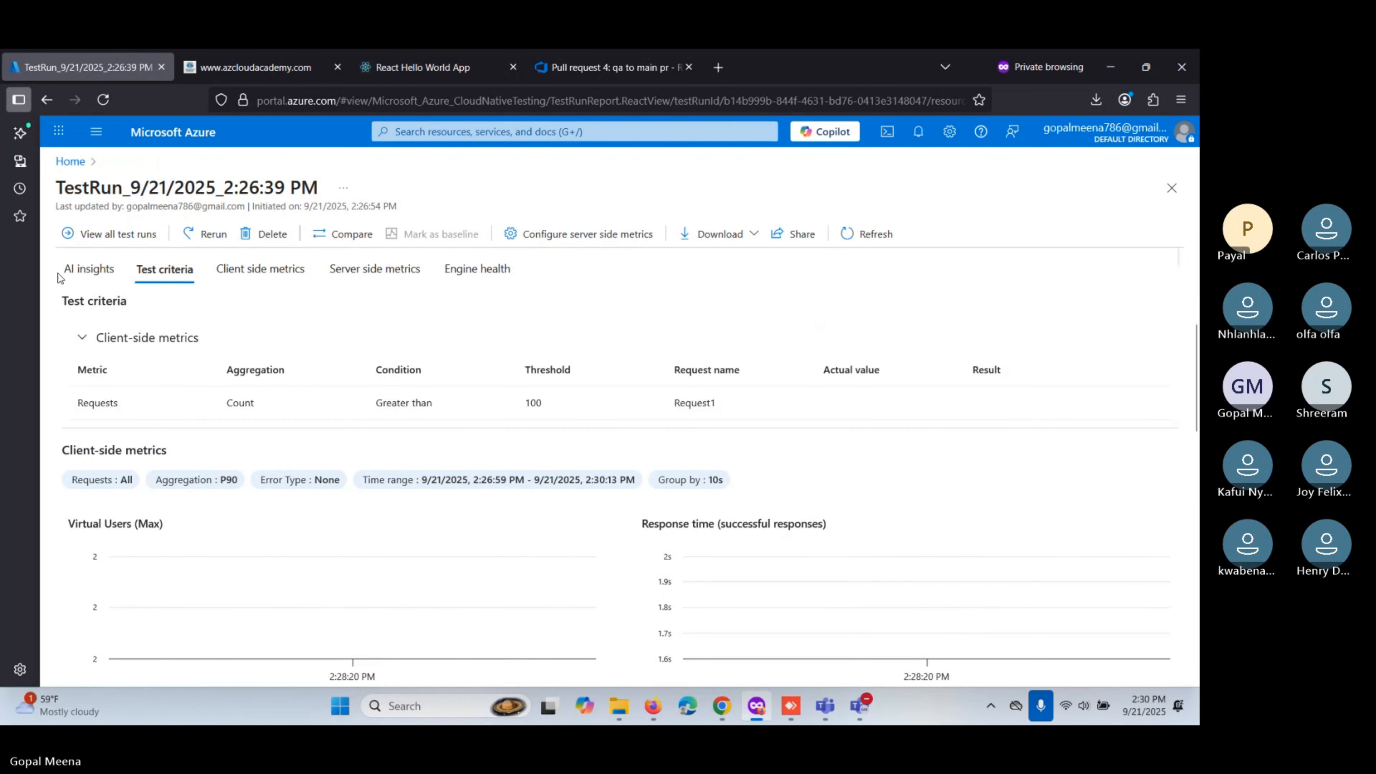
# Go through the AI insights, client-side, server-side and engine health sections of the report, returning to the run details.
pyautogui.click(96, 276)
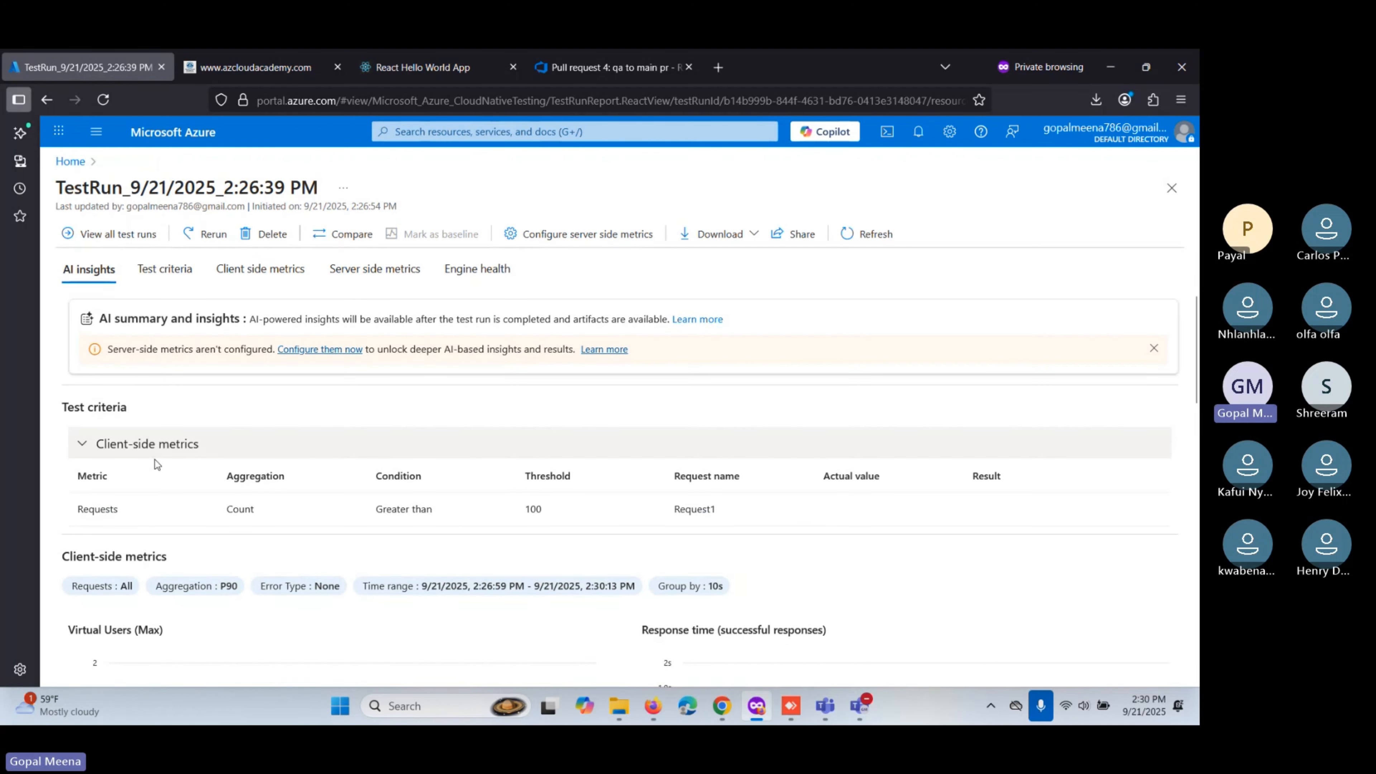
pyautogui.click(83, 445)
pyautogui.click(85, 445)
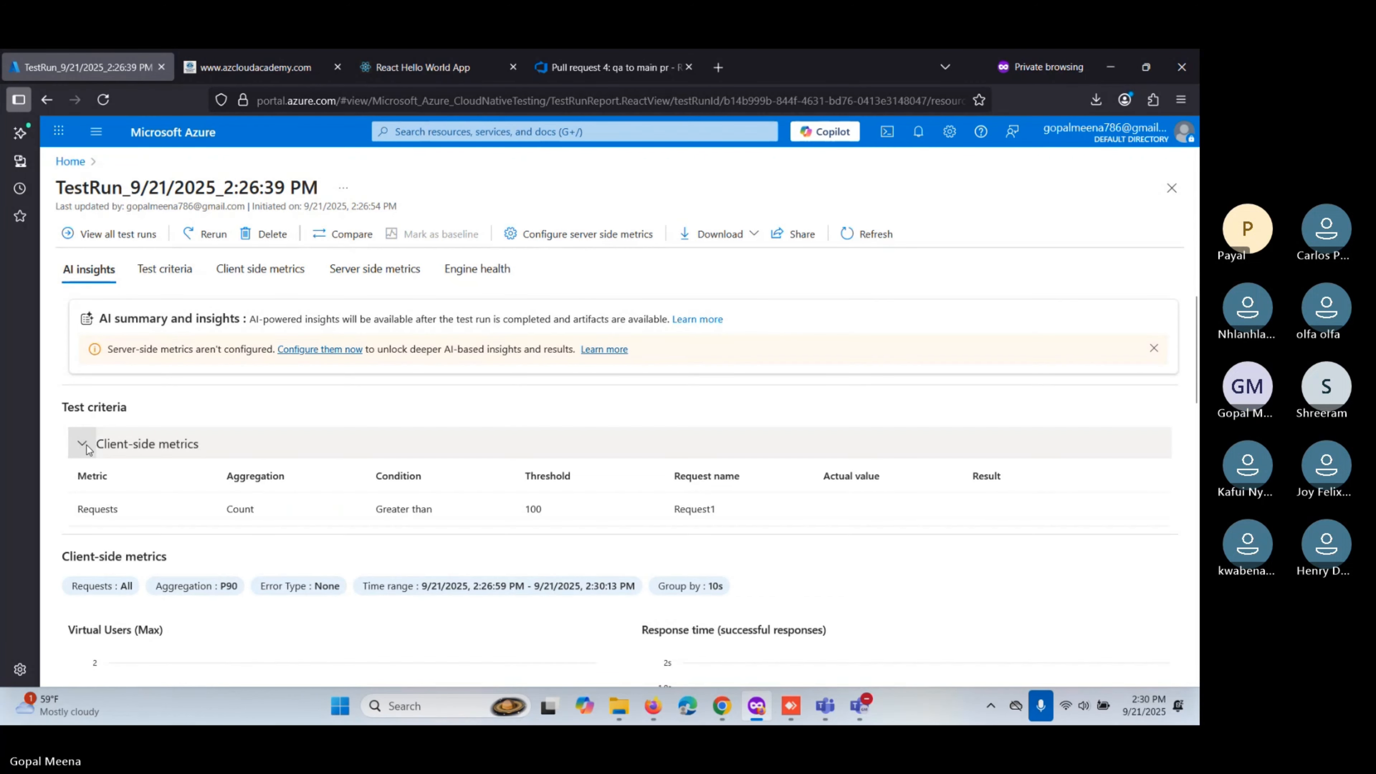
pyautogui.click(273, 275)
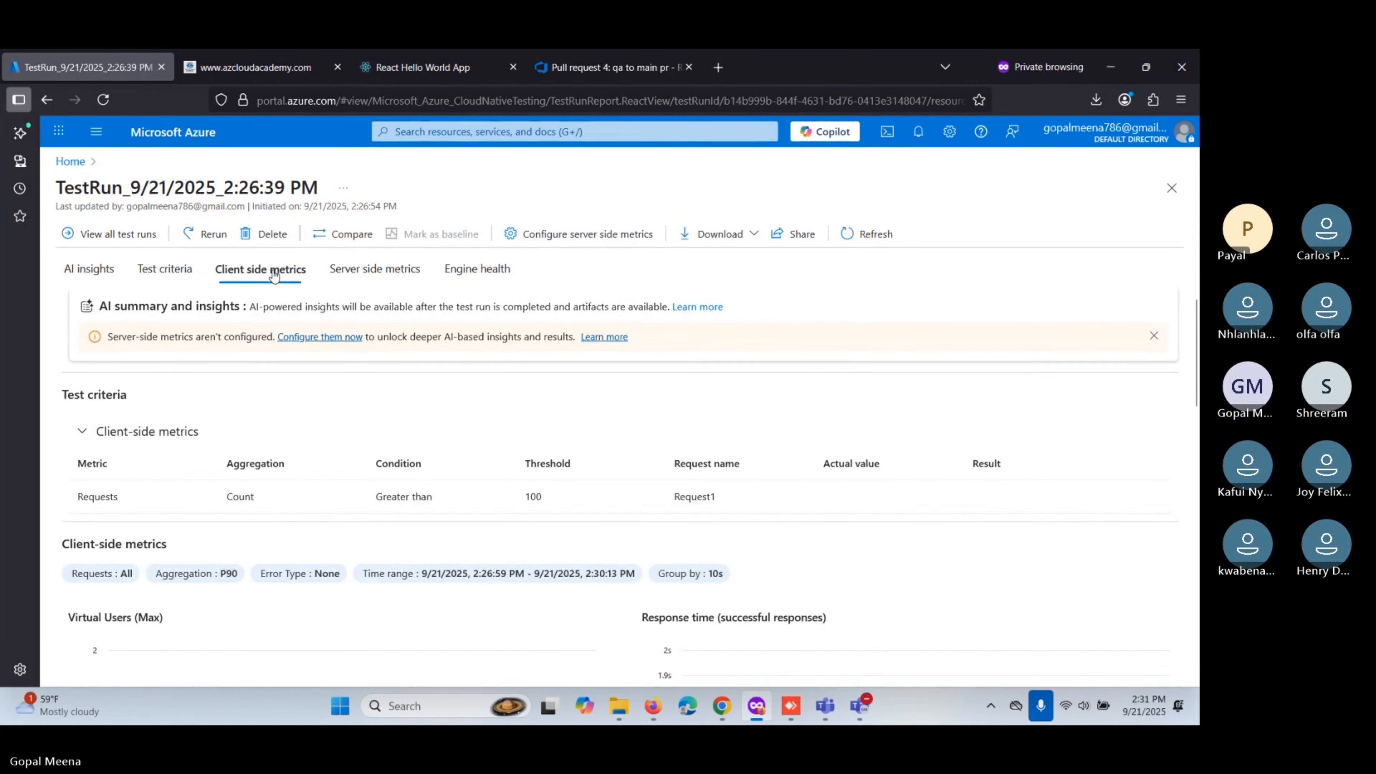
pyautogui.click(375, 270)
pyautogui.click(461, 275)
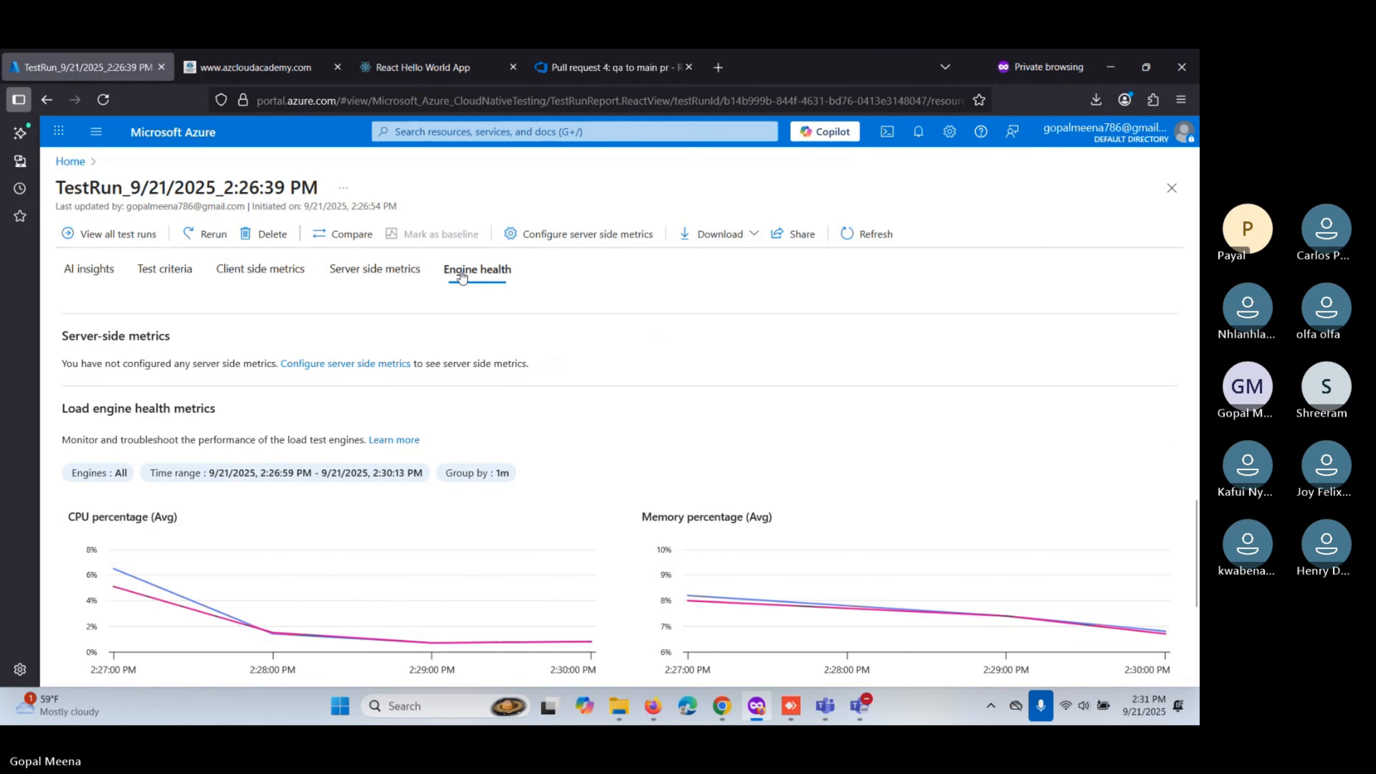
pyautogui.click(76, 282)
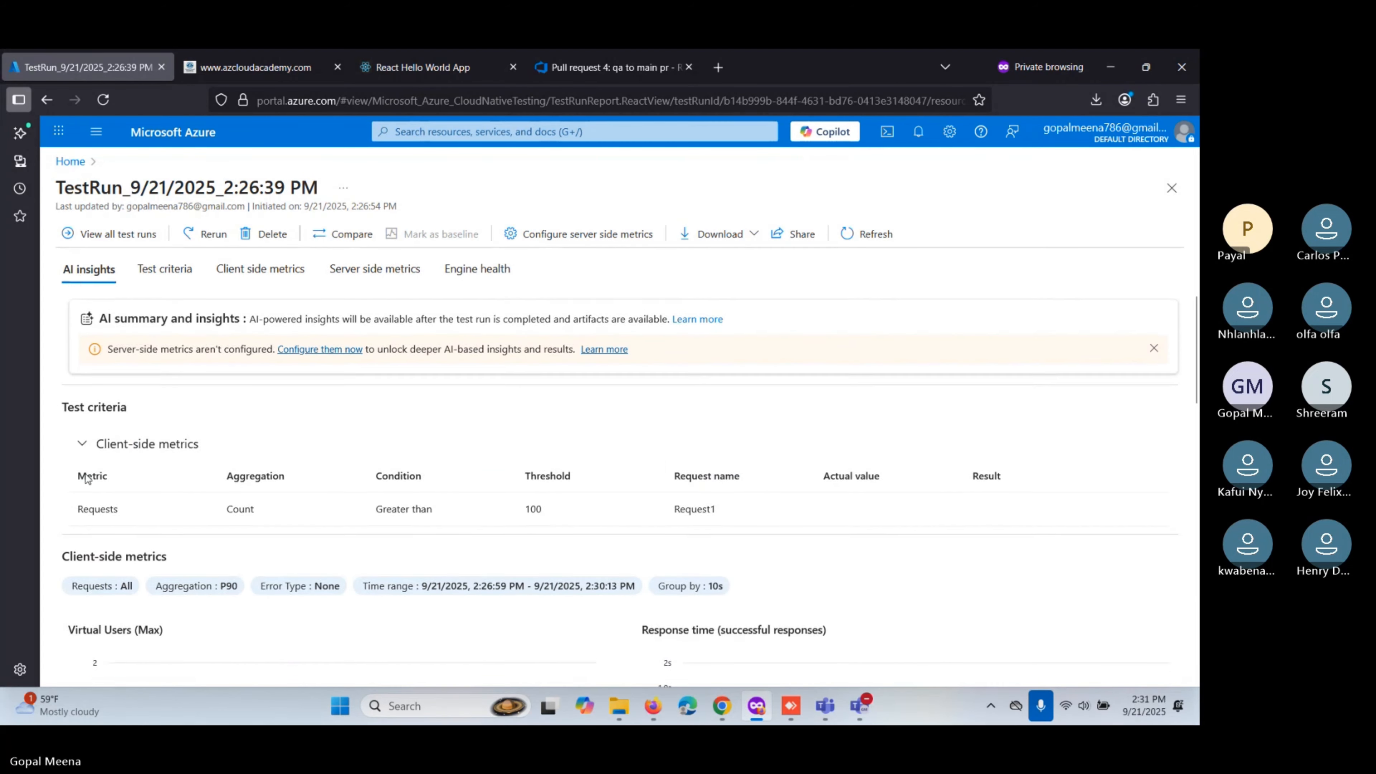
pyautogui.scroll(3, 88, 486)
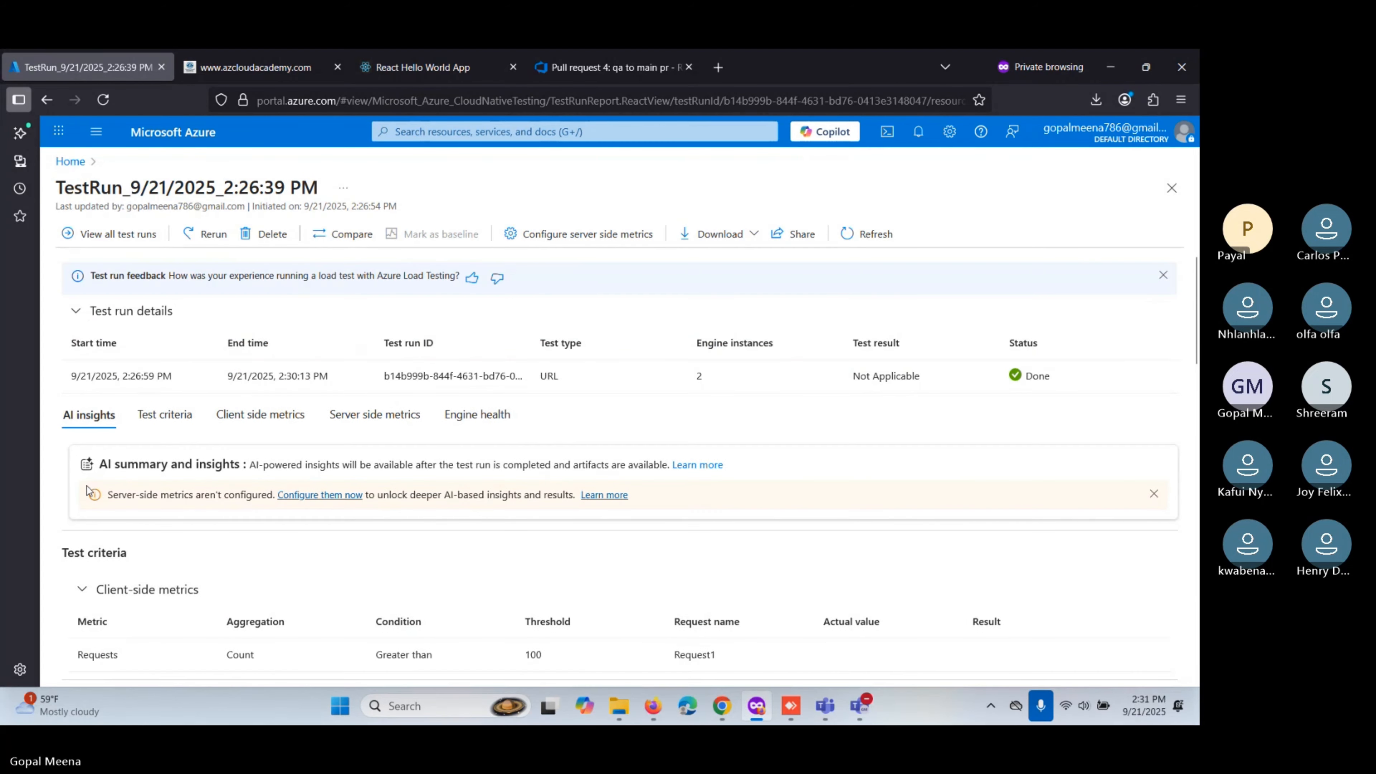
# Leave the test run report for the Azure portal home page and open the Azure Load Testing resource list.
pyautogui.tripleClick(135, 374)
pyautogui.click(187, 142)
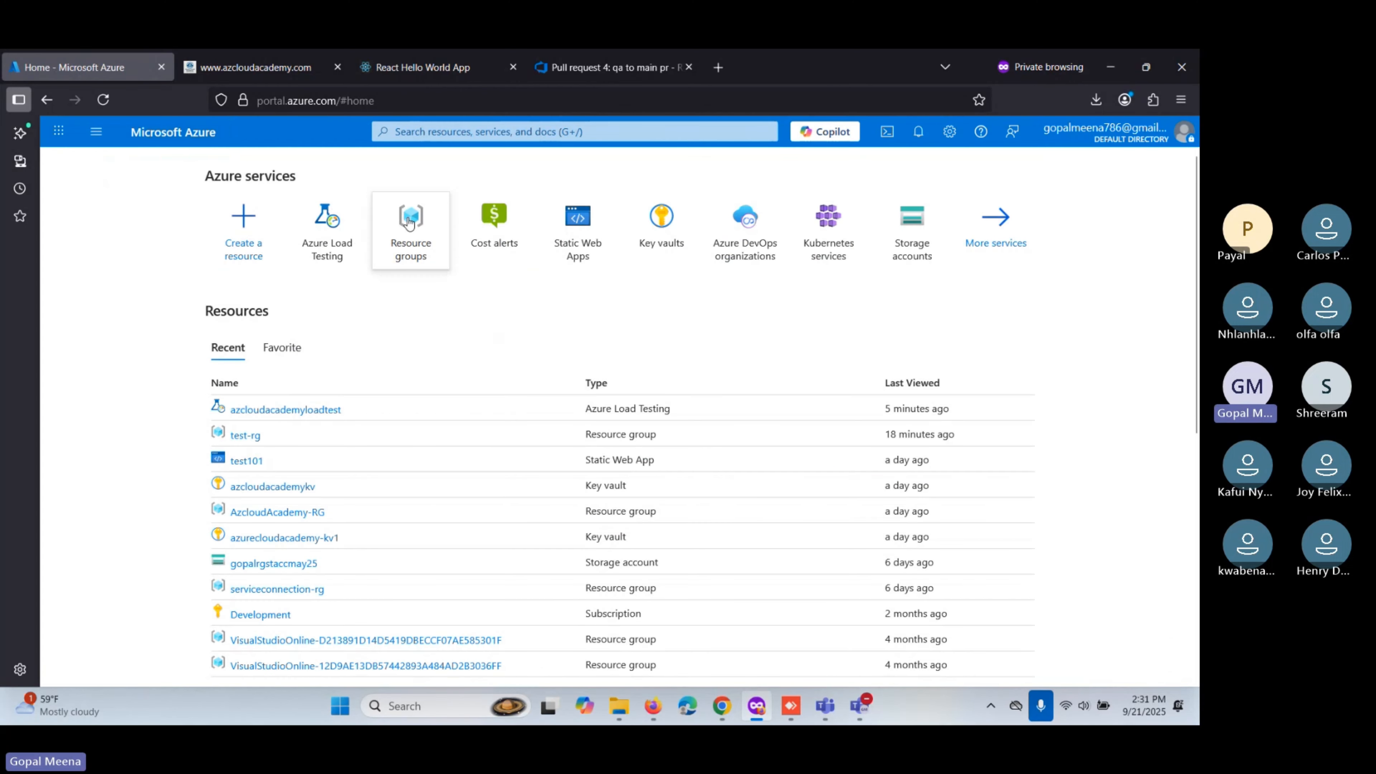
pyautogui.click(327, 218)
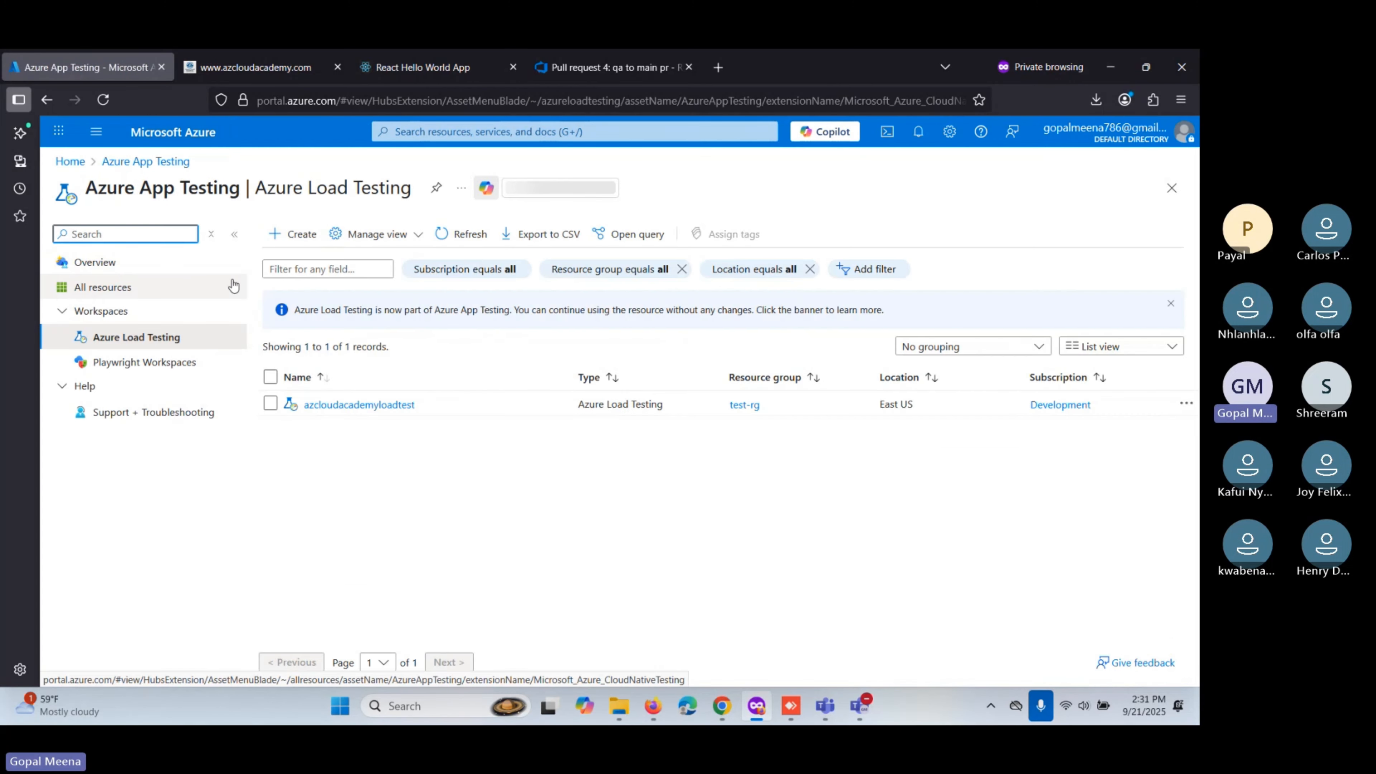
# Open the azcloudacademyloadtest resource, go to its Test_azcloudacademy test, and open the 2:26:39 PM test run's report.
pyautogui.click(340, 404)
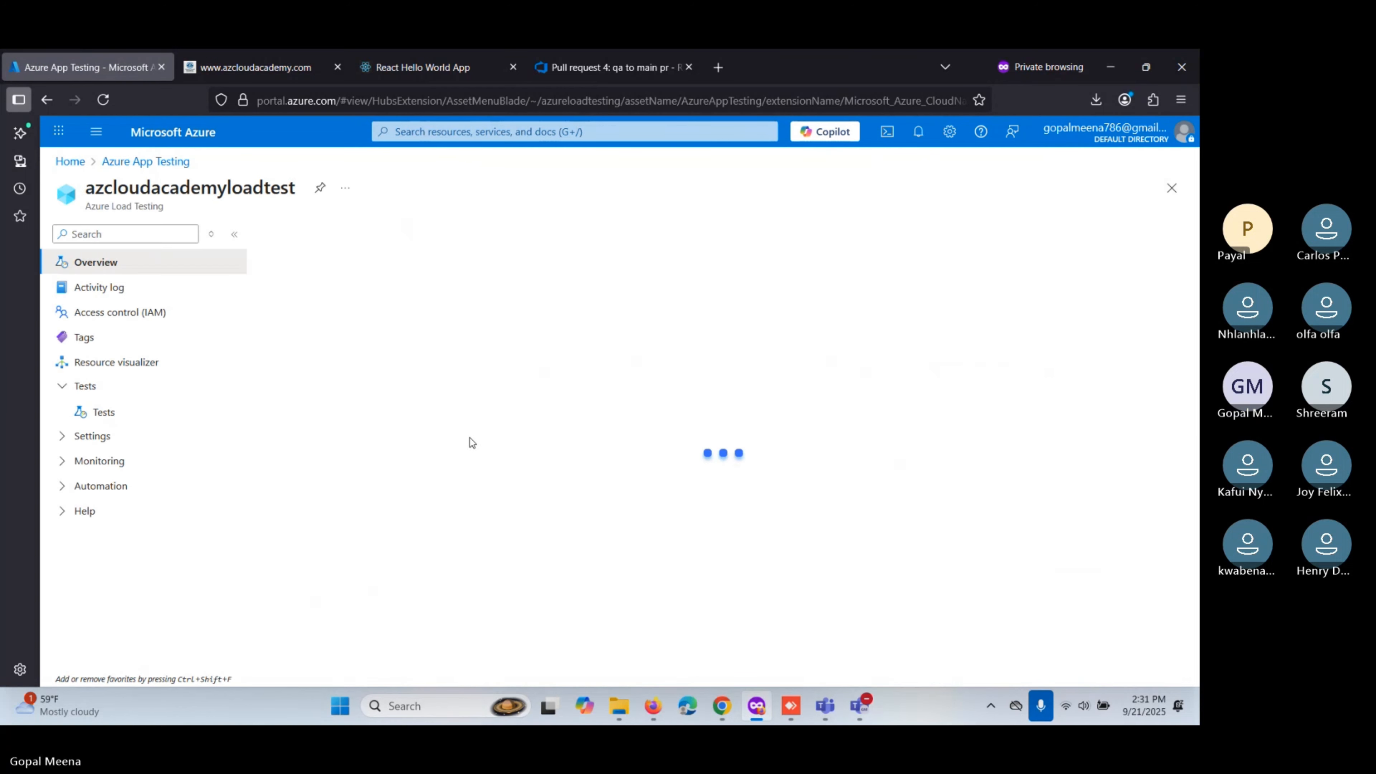
pyautogui.click(103, 412)
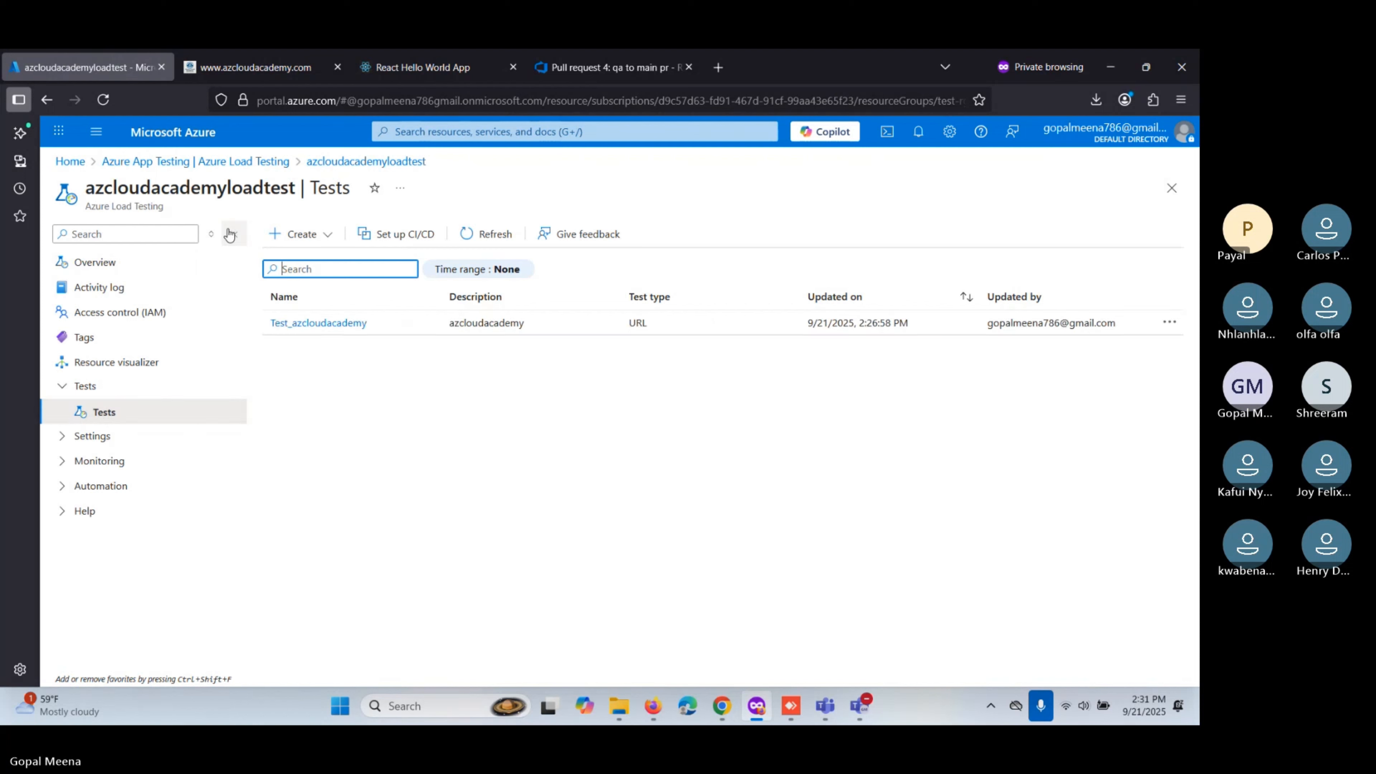
pyautogui.click(295, 332)
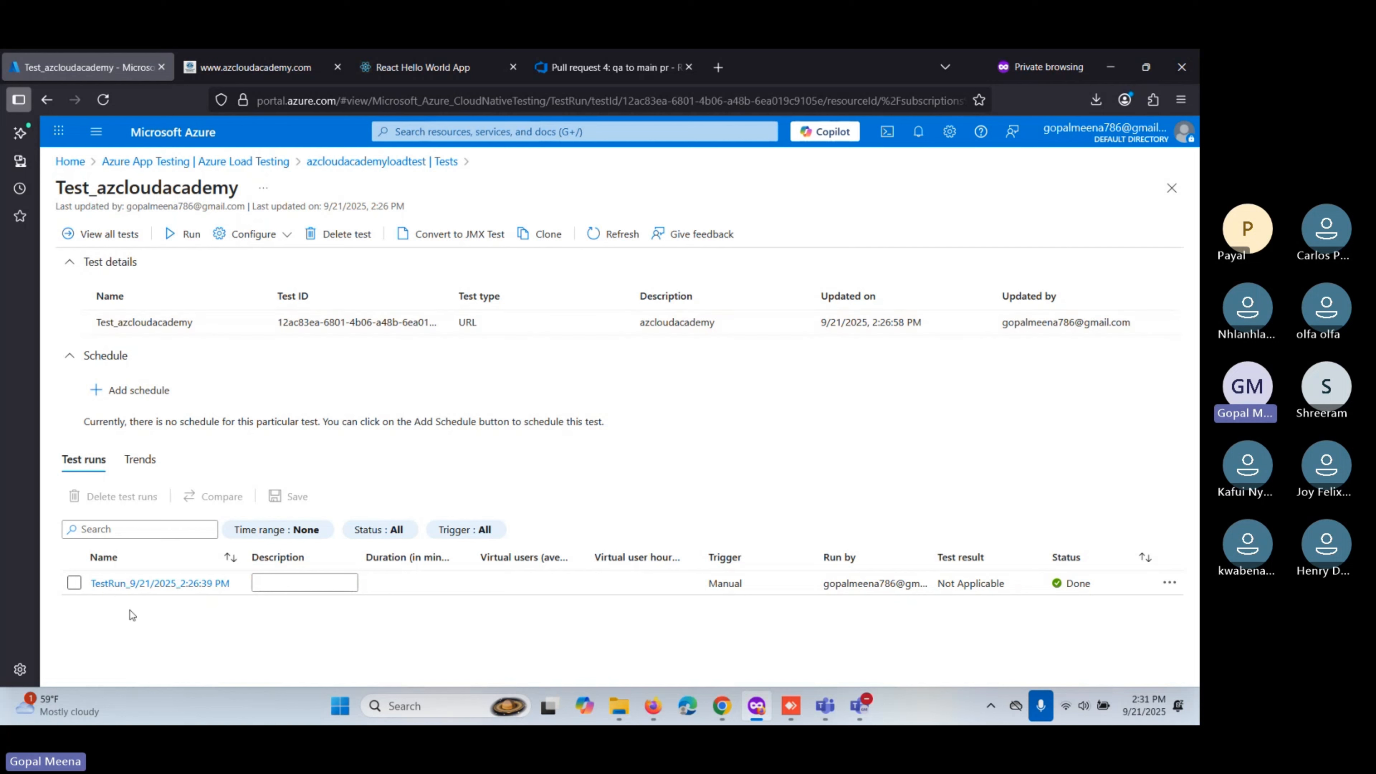
pyautogui.click(130, 584)
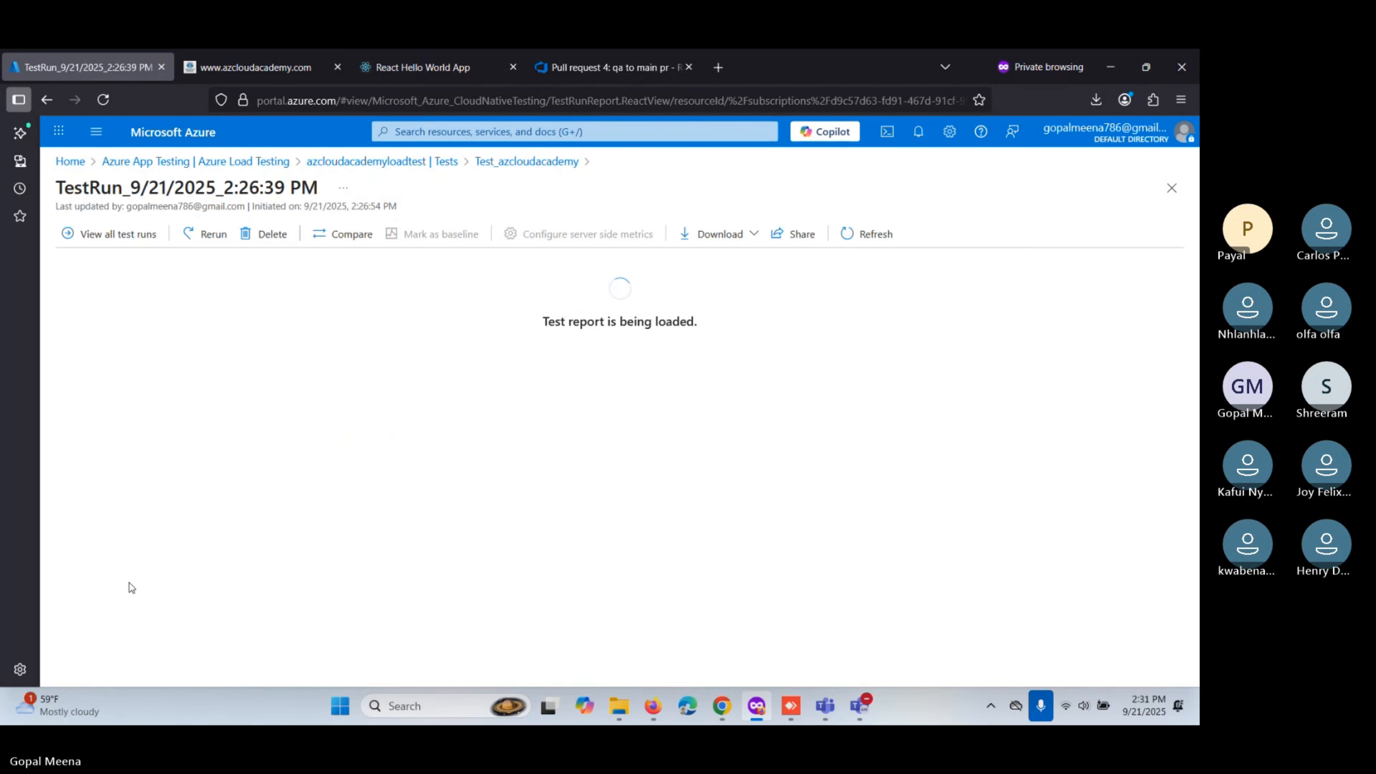
# Examine the run's test criteria, load engine health charts, server-side metrics and client-side metric charts.
pyautogui.scroll(-2, 97, 535)
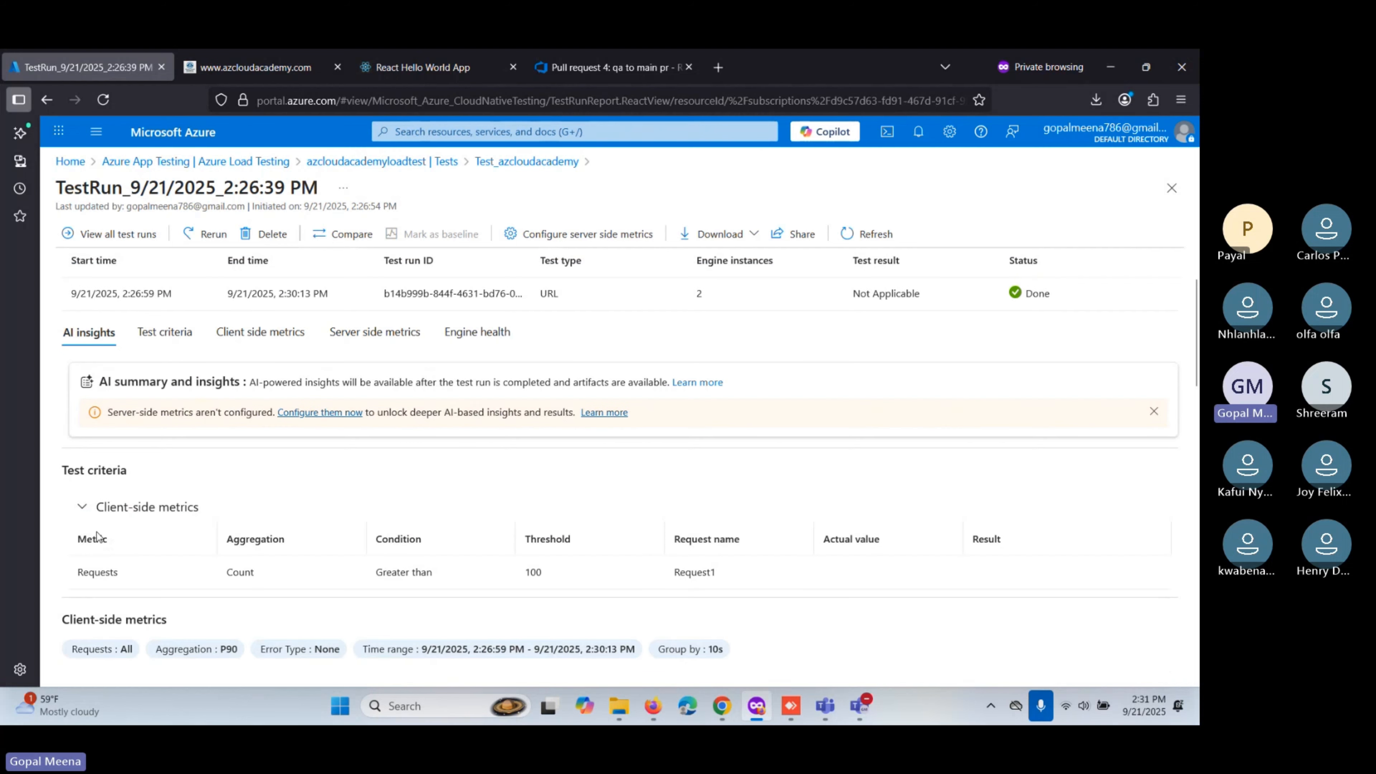
pyautogui.scroll(-4, 83, 512)
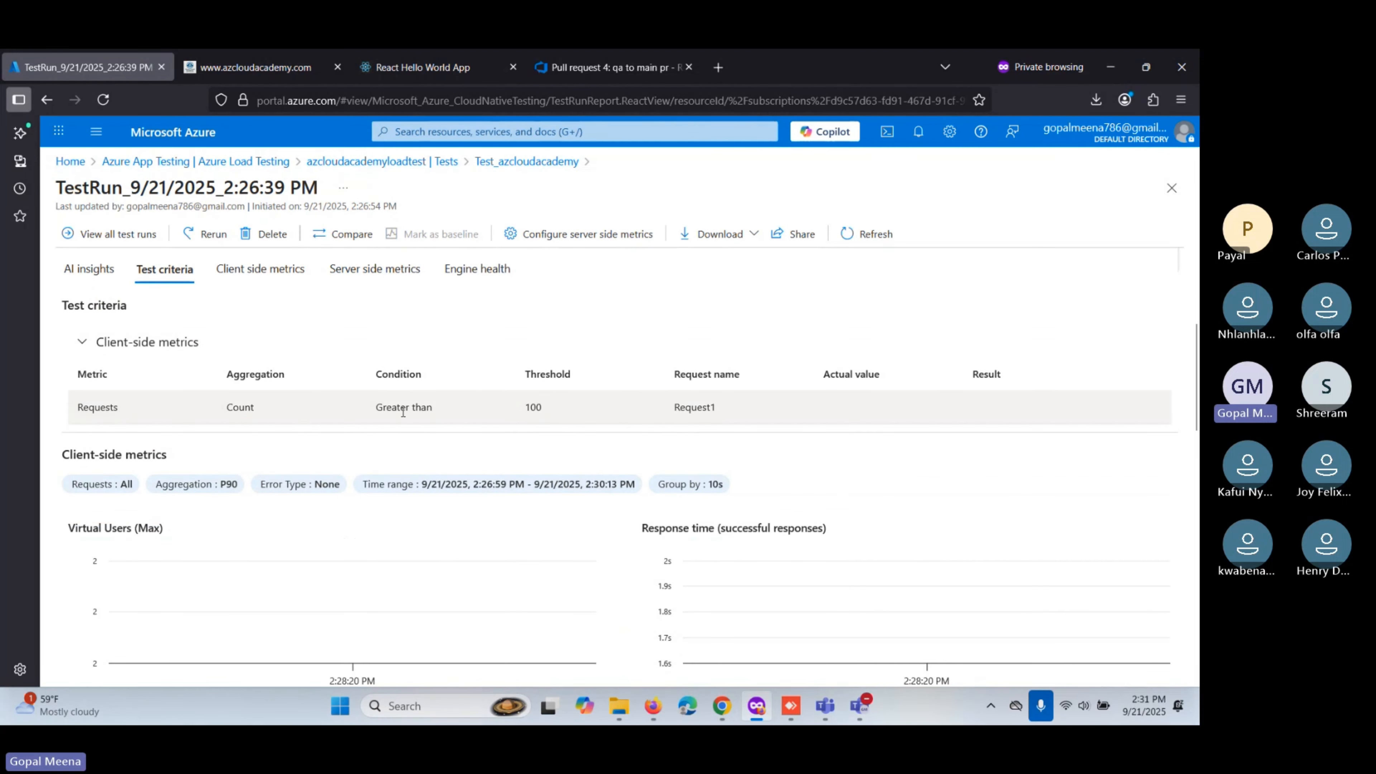
pyautogui.scroll(-5, 240, 412)
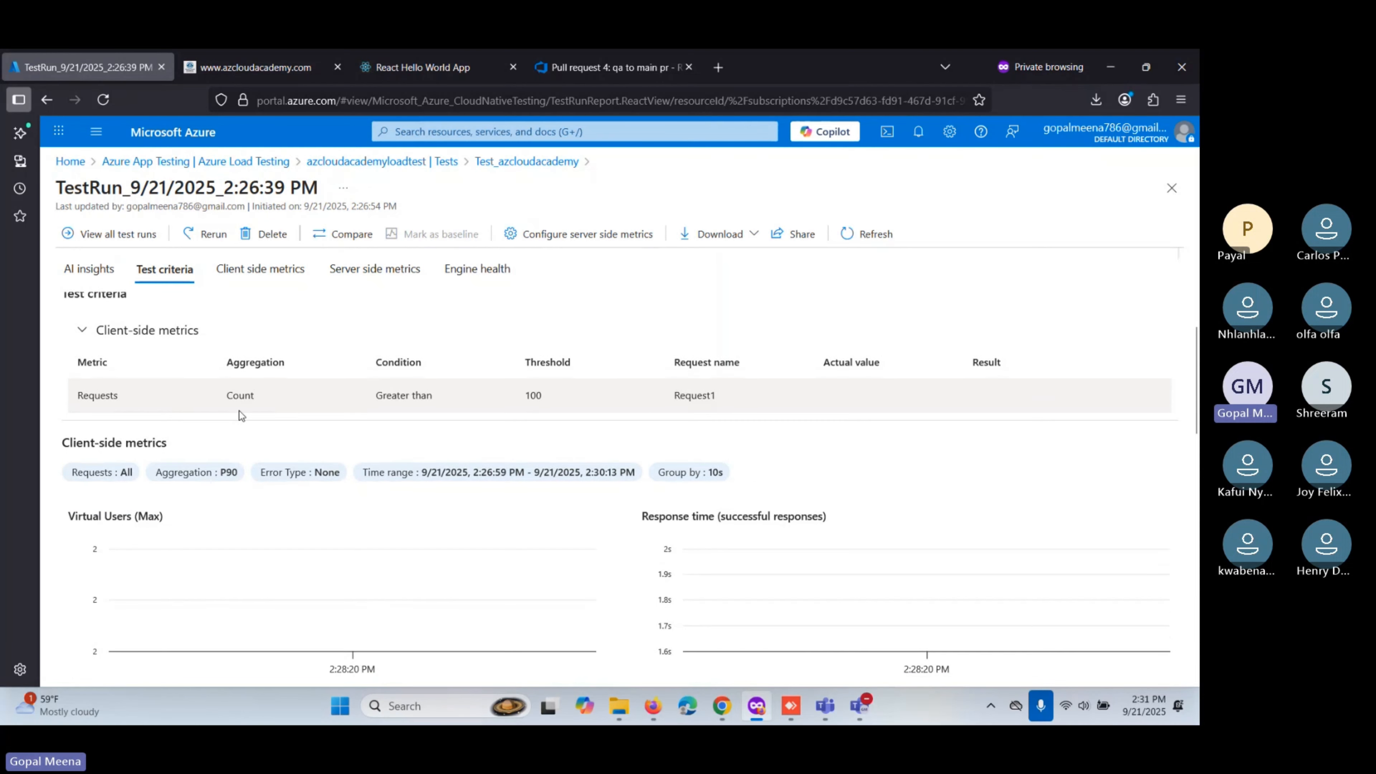
pyautogui.scroll(-10, 136, 477)
pyautogui.scroll(-5, 146, 457)
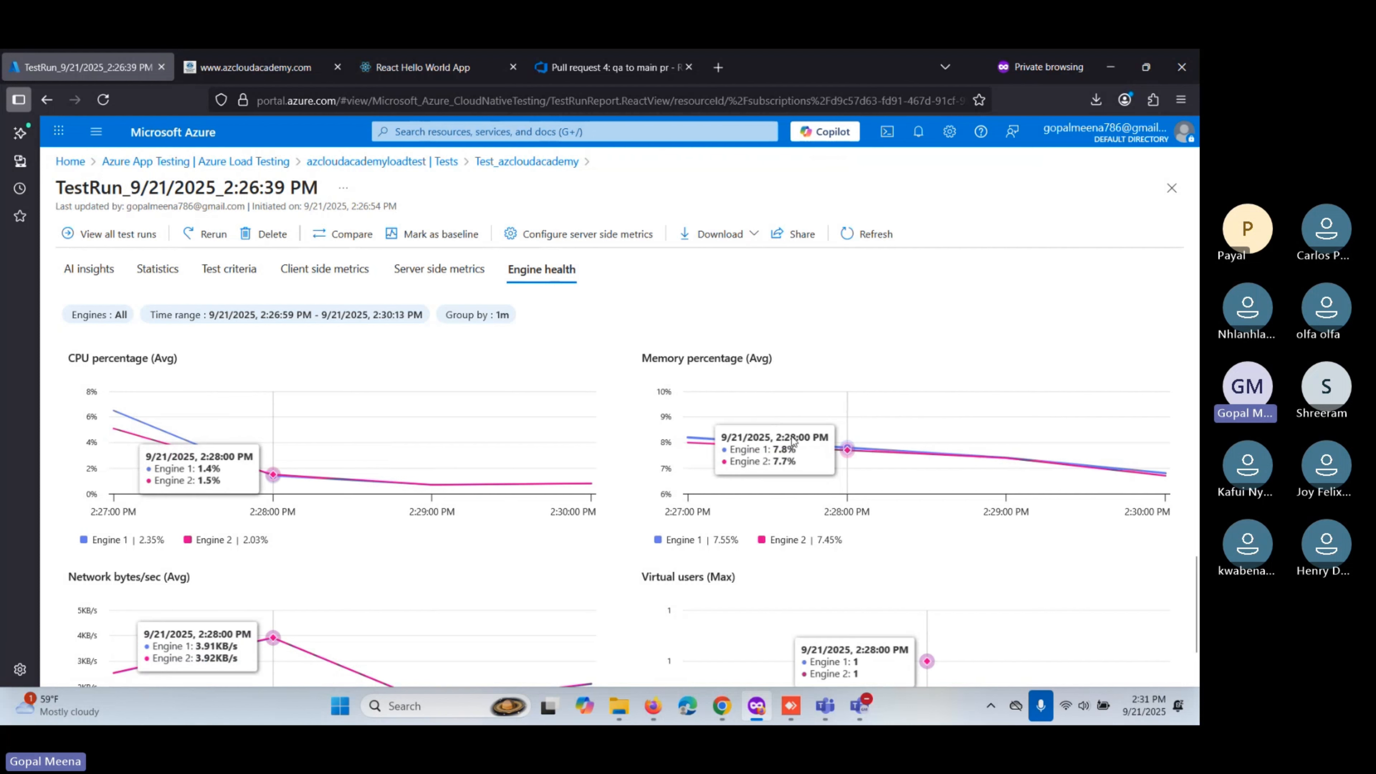
pyautogui.scroll(-2, 914, 514)
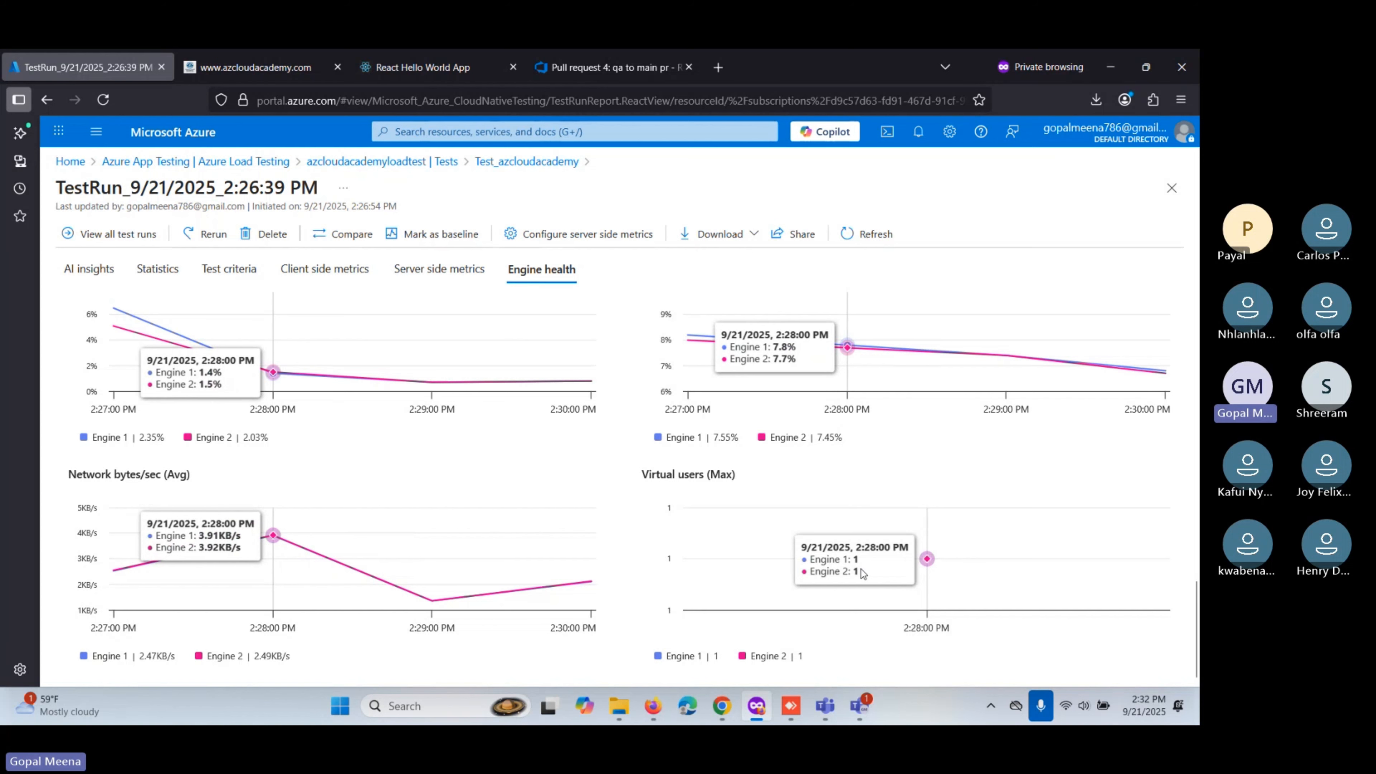
pyautogui.scroll(5, 358, 412)
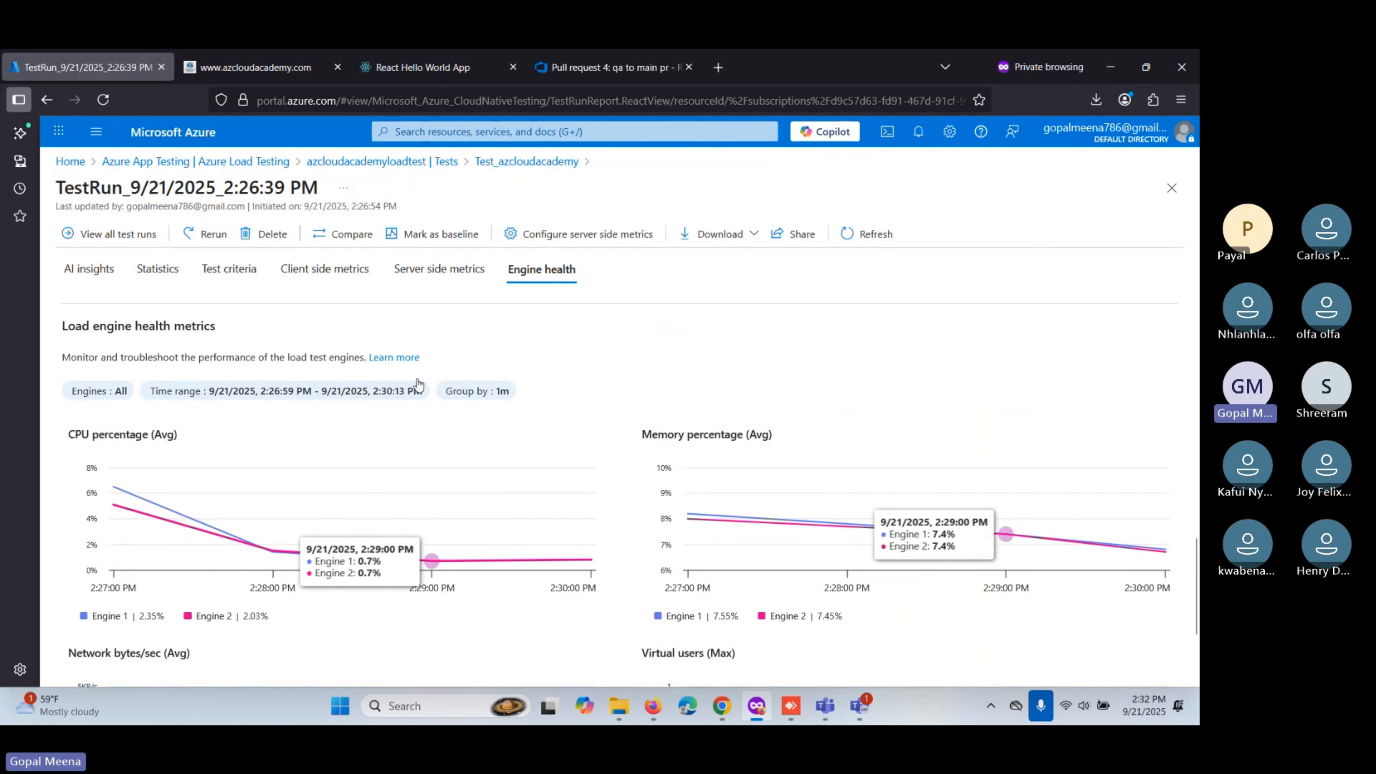
pyautogui.click(456, 271)
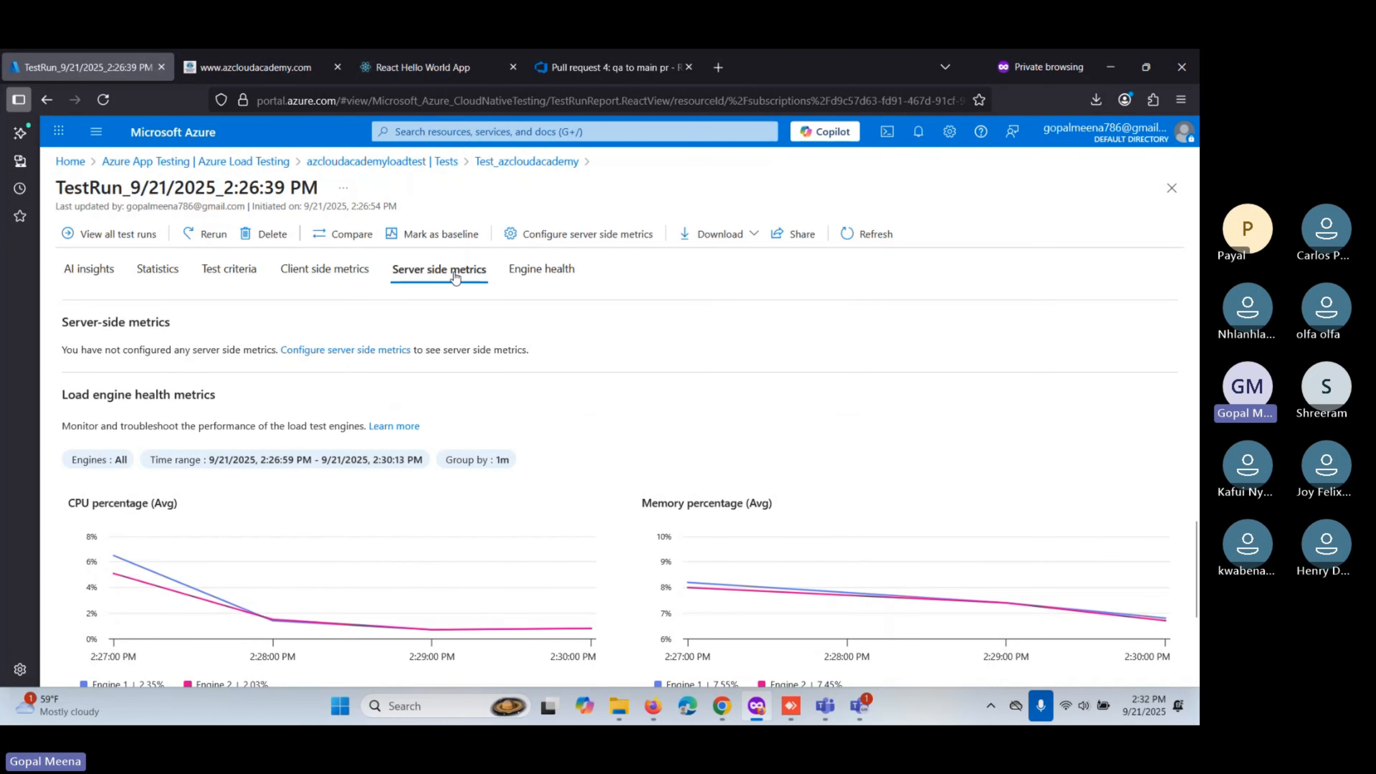
pyautogui.click(331, 279)
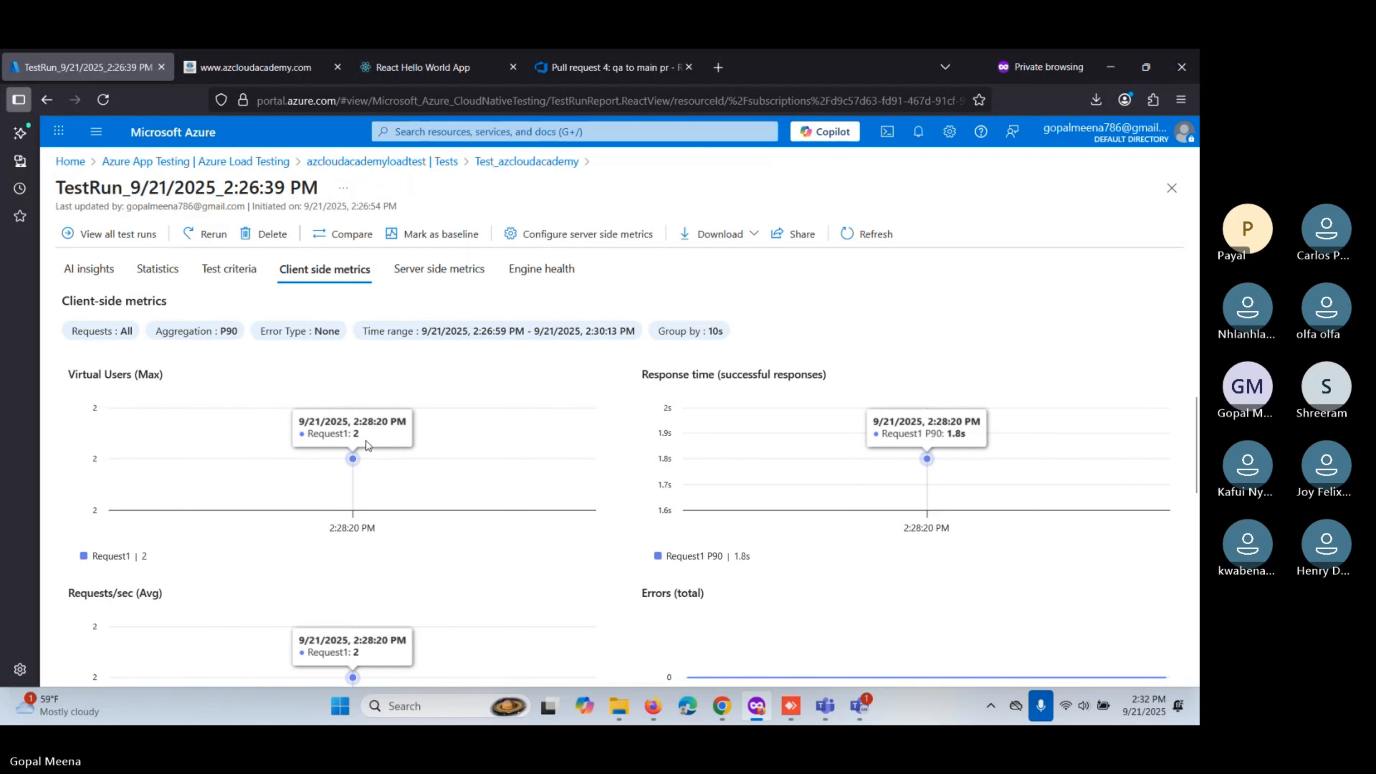
# Expand the sampler statistics under the run's statistics and bring the Statistics section into focus.
pyautogui.scroll(5, 368, 442)
pyautogui.scroll(5, 365, 456)
pyautogui.scroll(-3, 358, 472)
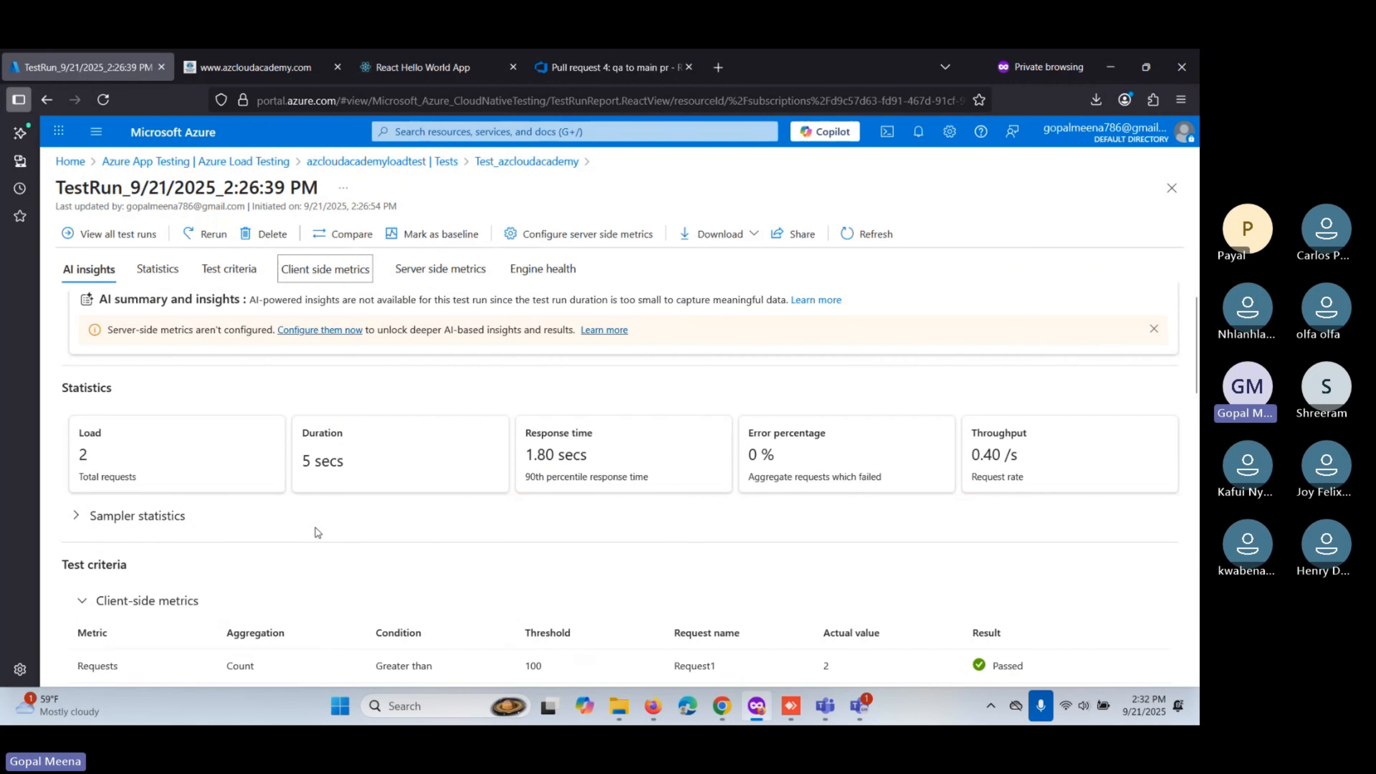
pyautogui.click(76, 515)
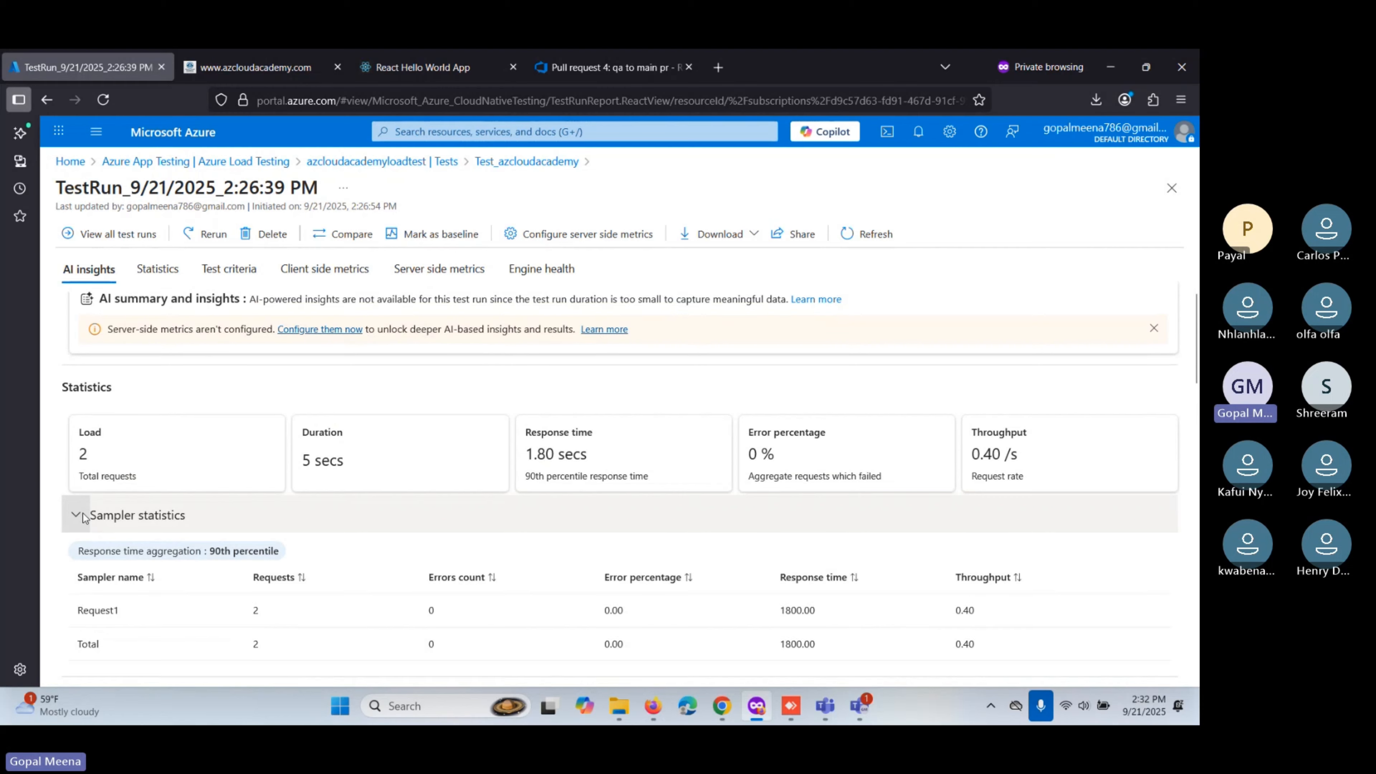
pyautogui.scroll(-2, 95, 434)
pyautogui.scroll(3, 104, 368)
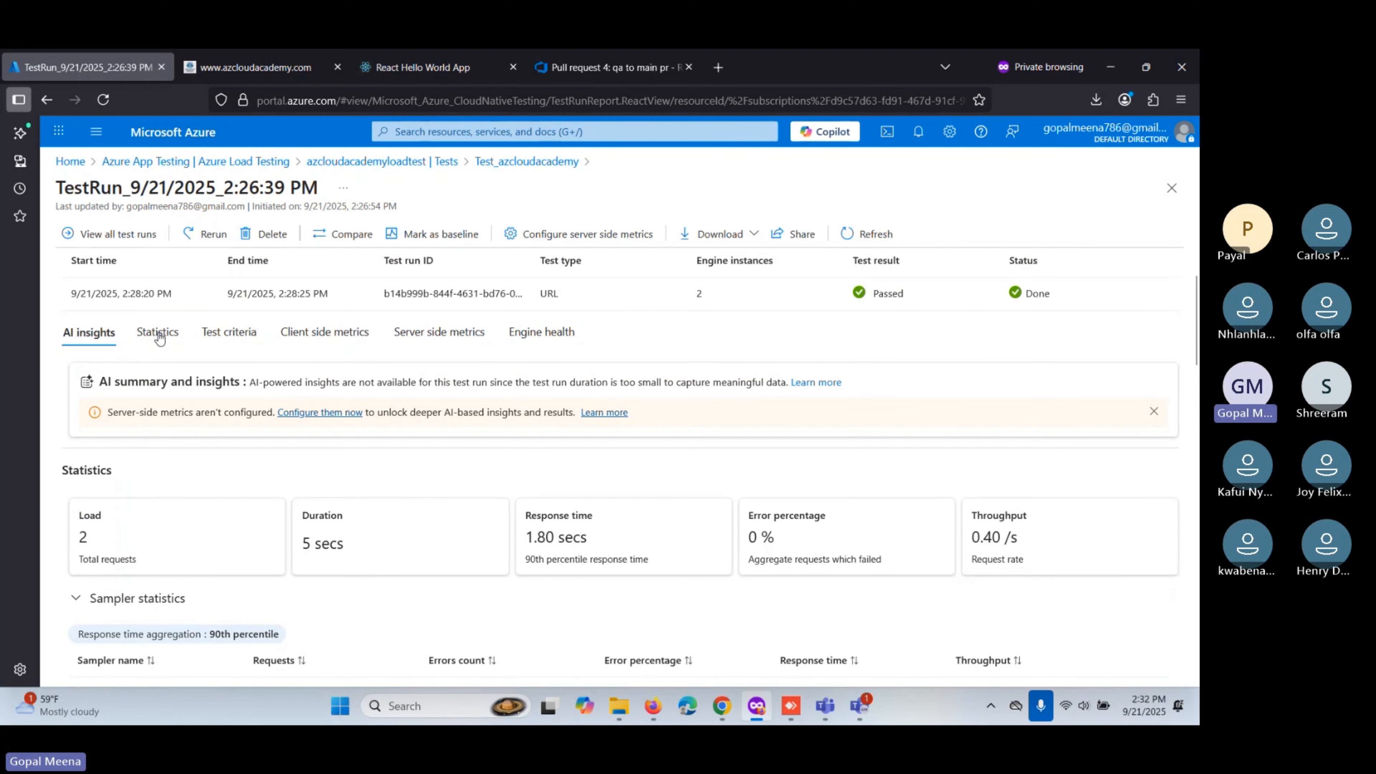
pyautogui.click(159, 335)
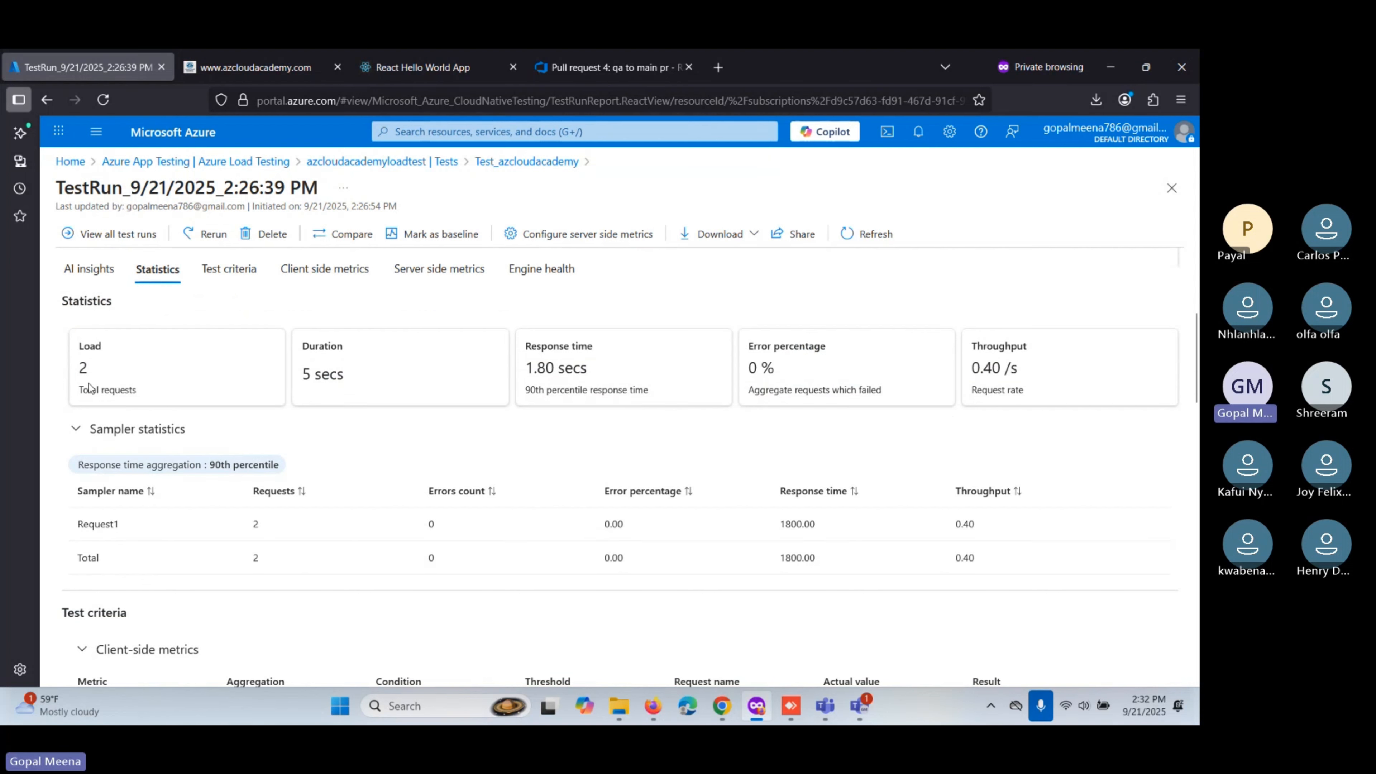
# Review the load, duration, 90th percentile response time, error percentage and throughput figures, plus the test criteria result.
pyautogui.doubleClick(84, 371)
pyautogui.moveTo(358, 381); pyautogui.dragTo(302, 380)
pyautogui.moveTo(529, 368); pyautogui.dragTo(575, 381)
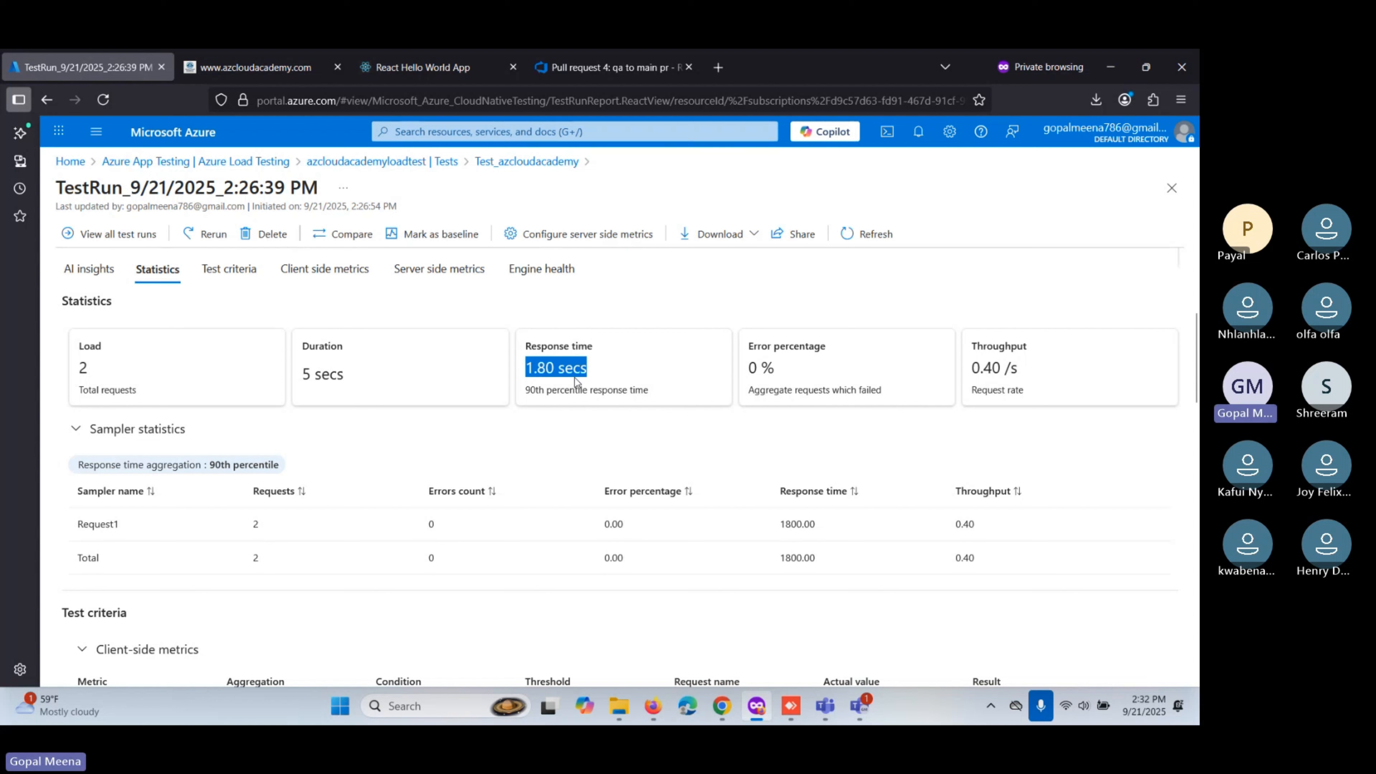
pyautogui.click(661, 396)
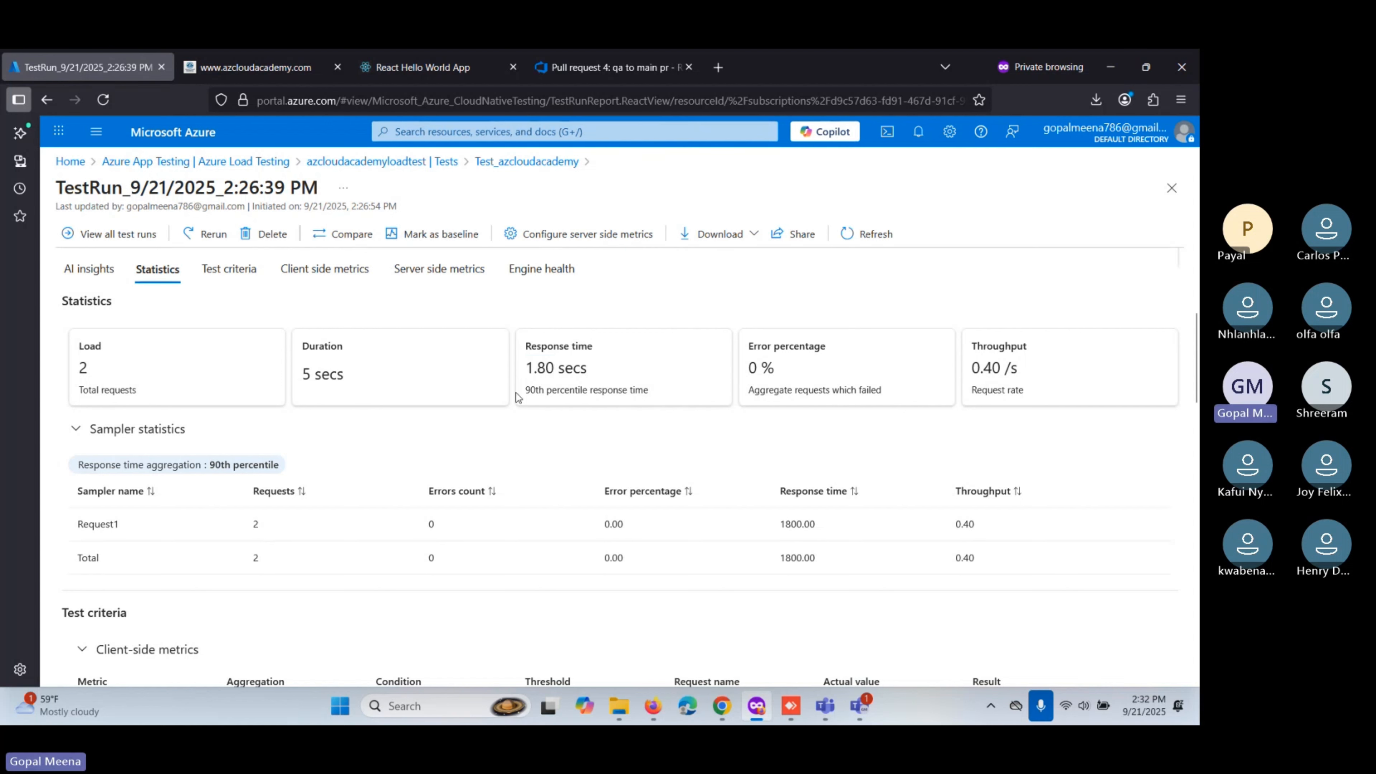
pyautogui.moveTo(649, 391); pyautogui.dragTo(545, 392)
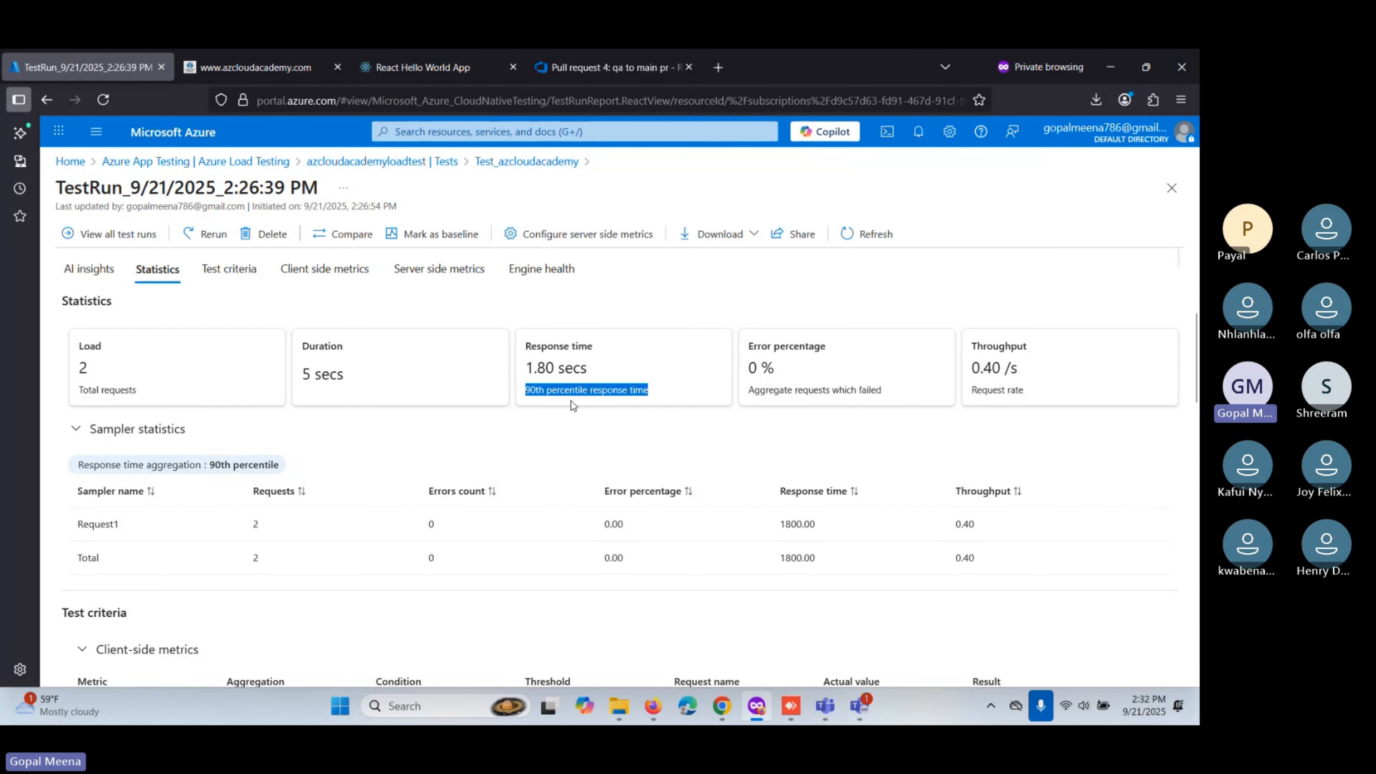
pyautogui.scroll(-2, 573, 405)
pyautogui.scroll(3, 757, 413)
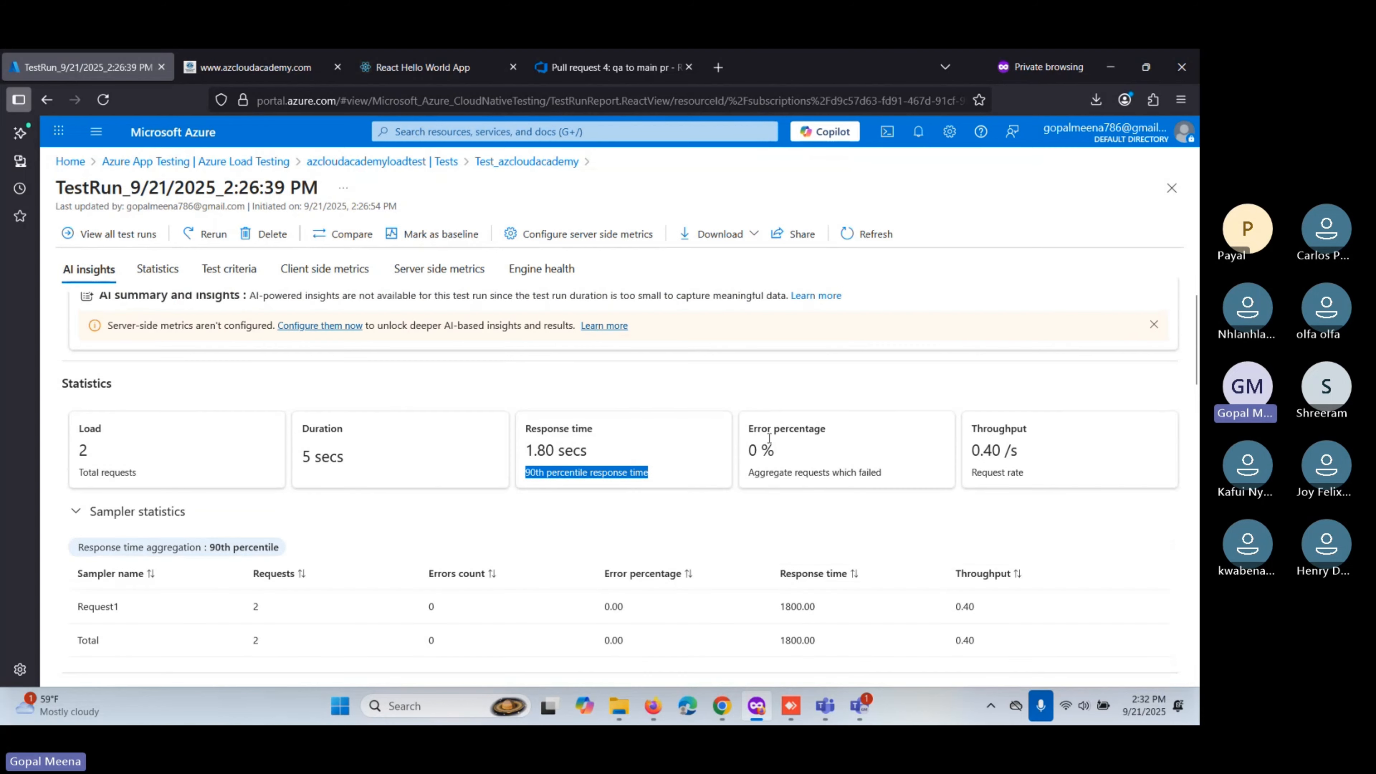
pyautogui.moveTo(784, 444); pyautogui.dragTo(747, 451)
pyautogui.moveTo(1021, 451); pyautogui.dragTo(972, 450)
pyautogui.scroll(-2, 1047, 466)
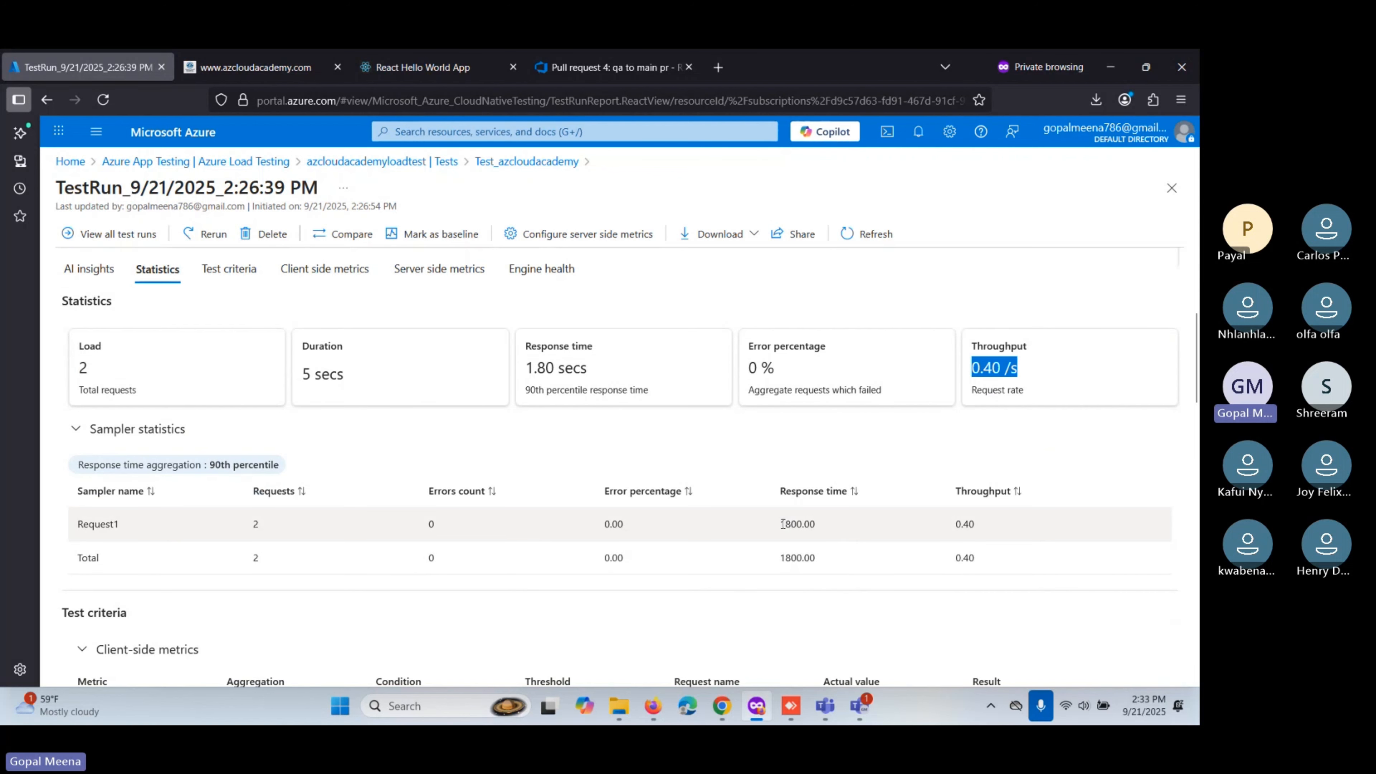
pyautogui.scroll(-6, 266, 518)
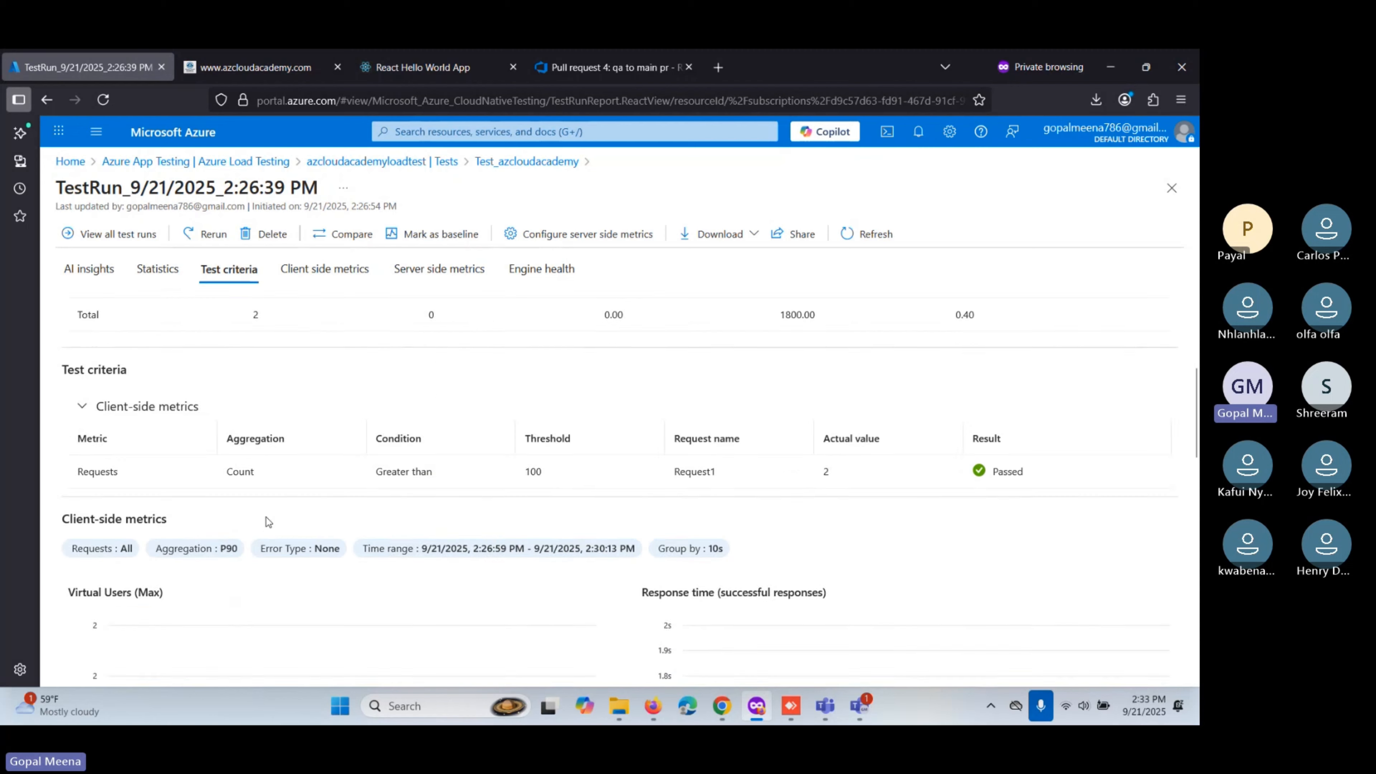
pyautogui.scroll(-5, 266, 517)
pyautogui.scroll(15, 266, 517)
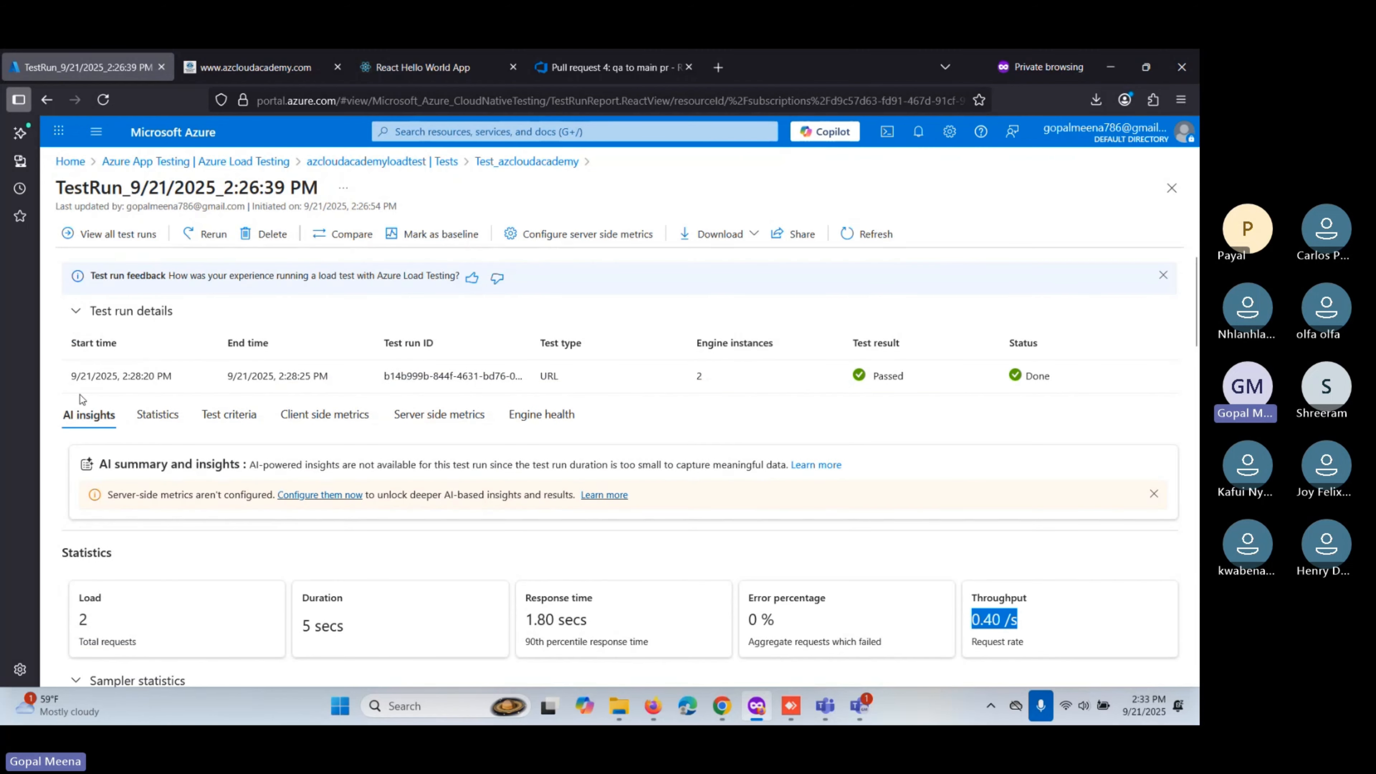
# Download the test run's HTML report.
pyautogui.click(758, 244)
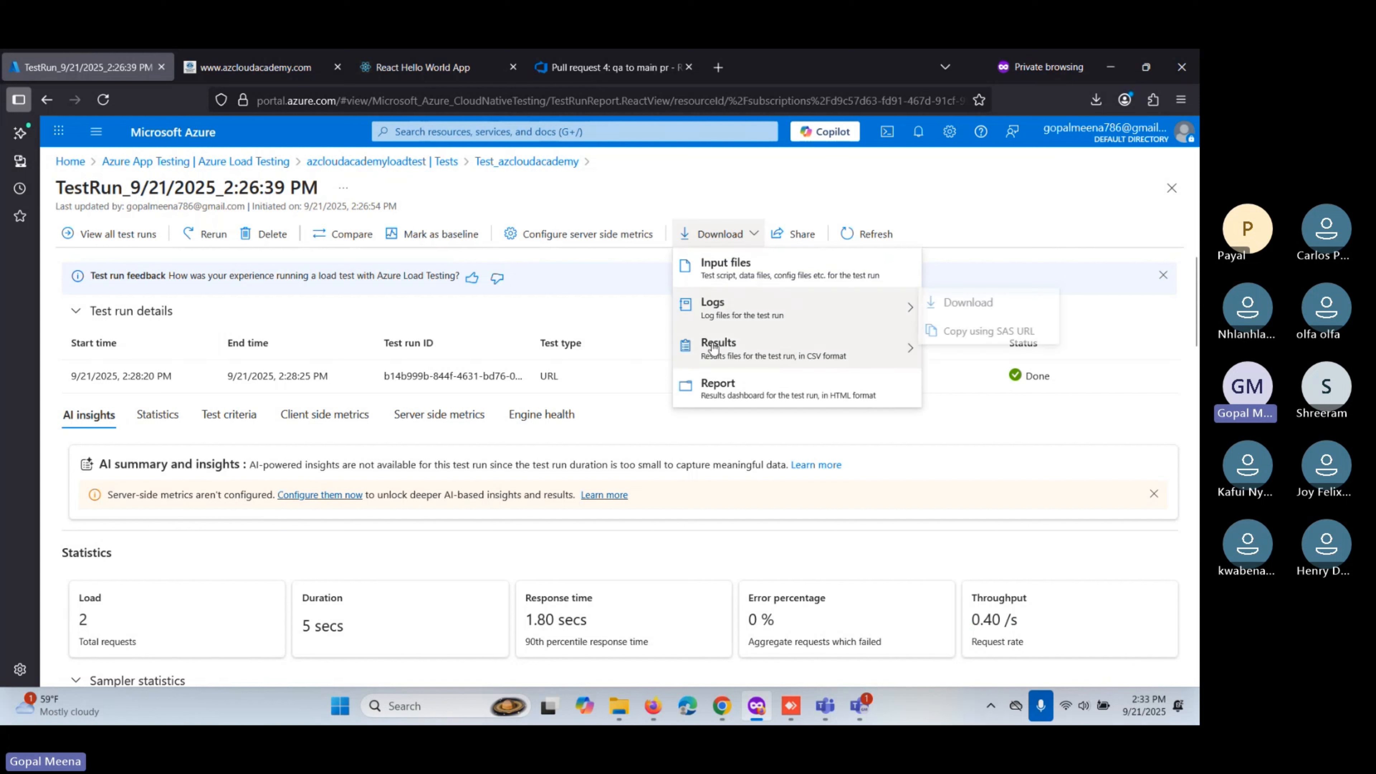
pyautogui.moveTo(889, 357)
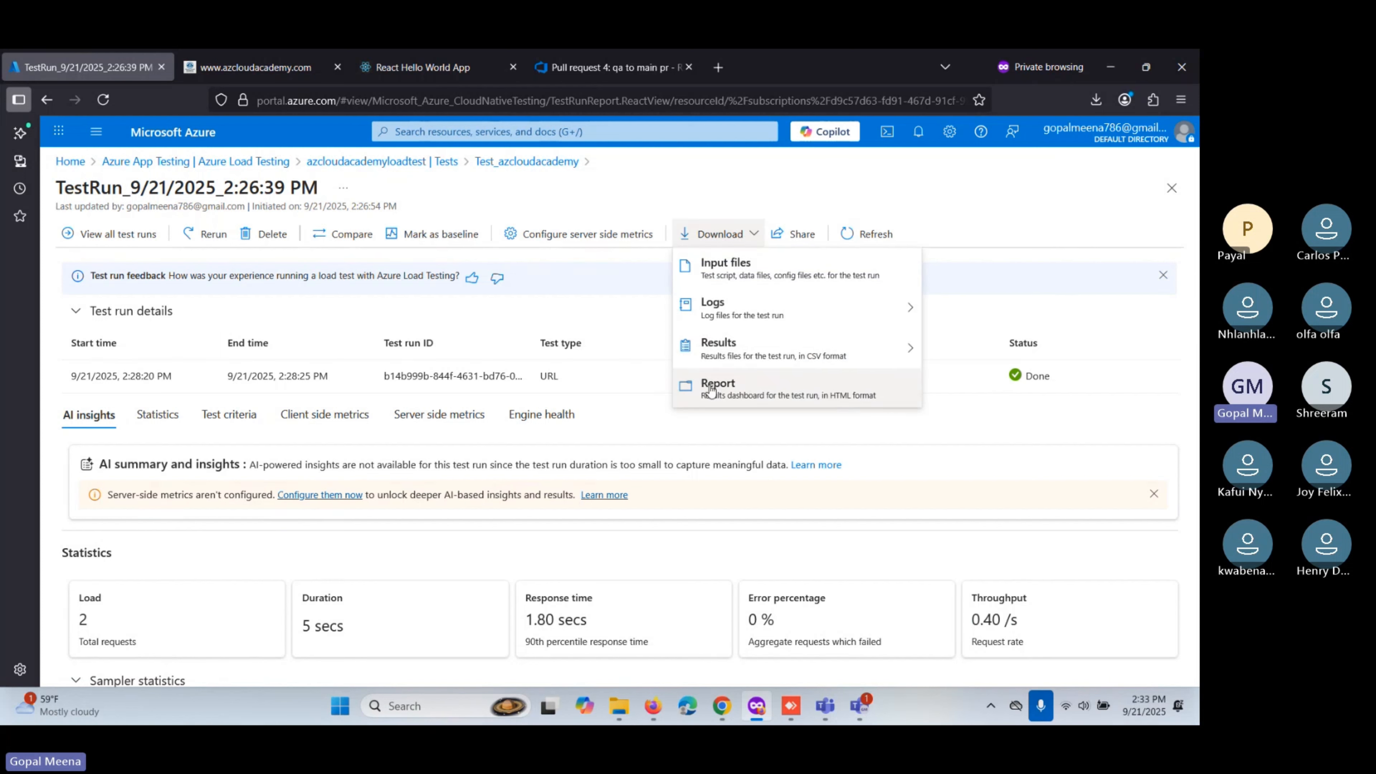
pyautogui.click(739, 391)
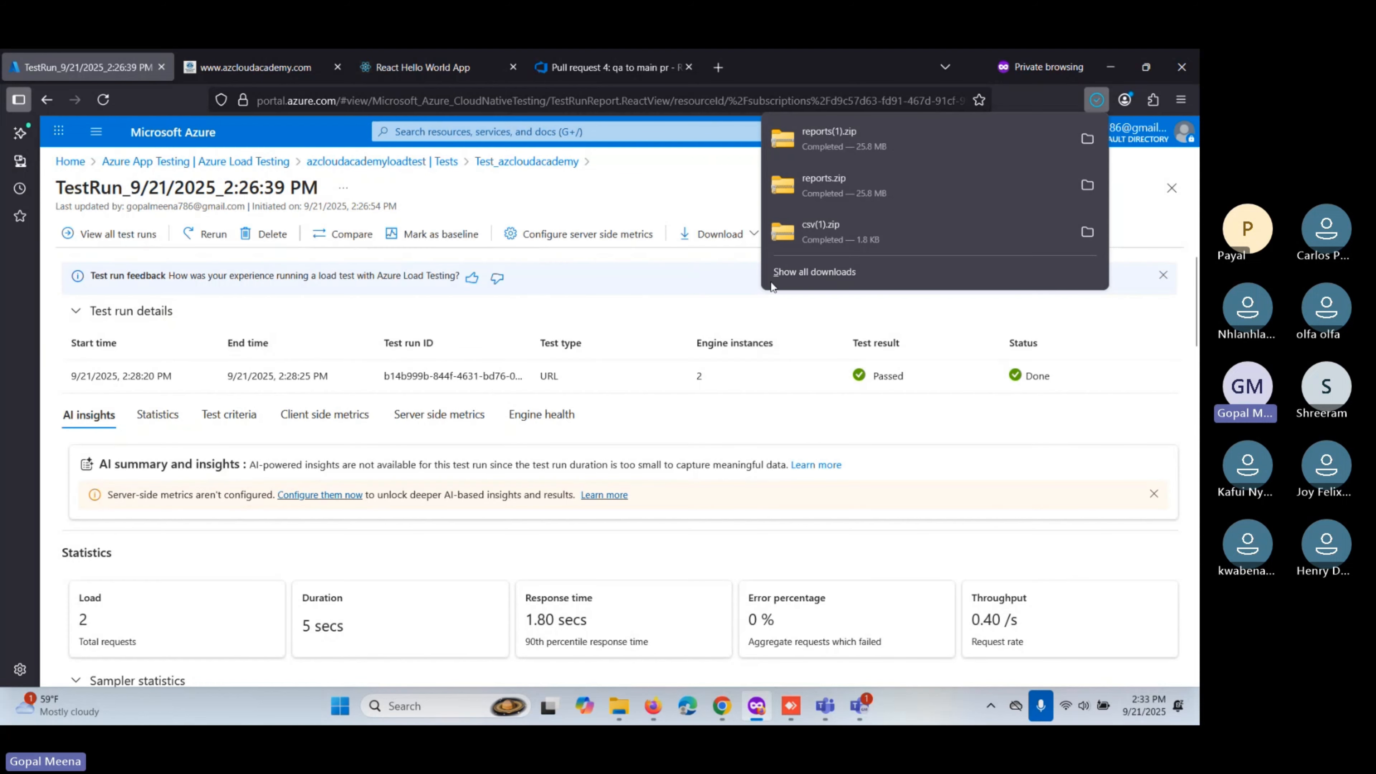
# Show the downloaded reports(1).zip in File Explorer and extract all its files into the Downloads folder.
pyautogui.click(1086, 140)
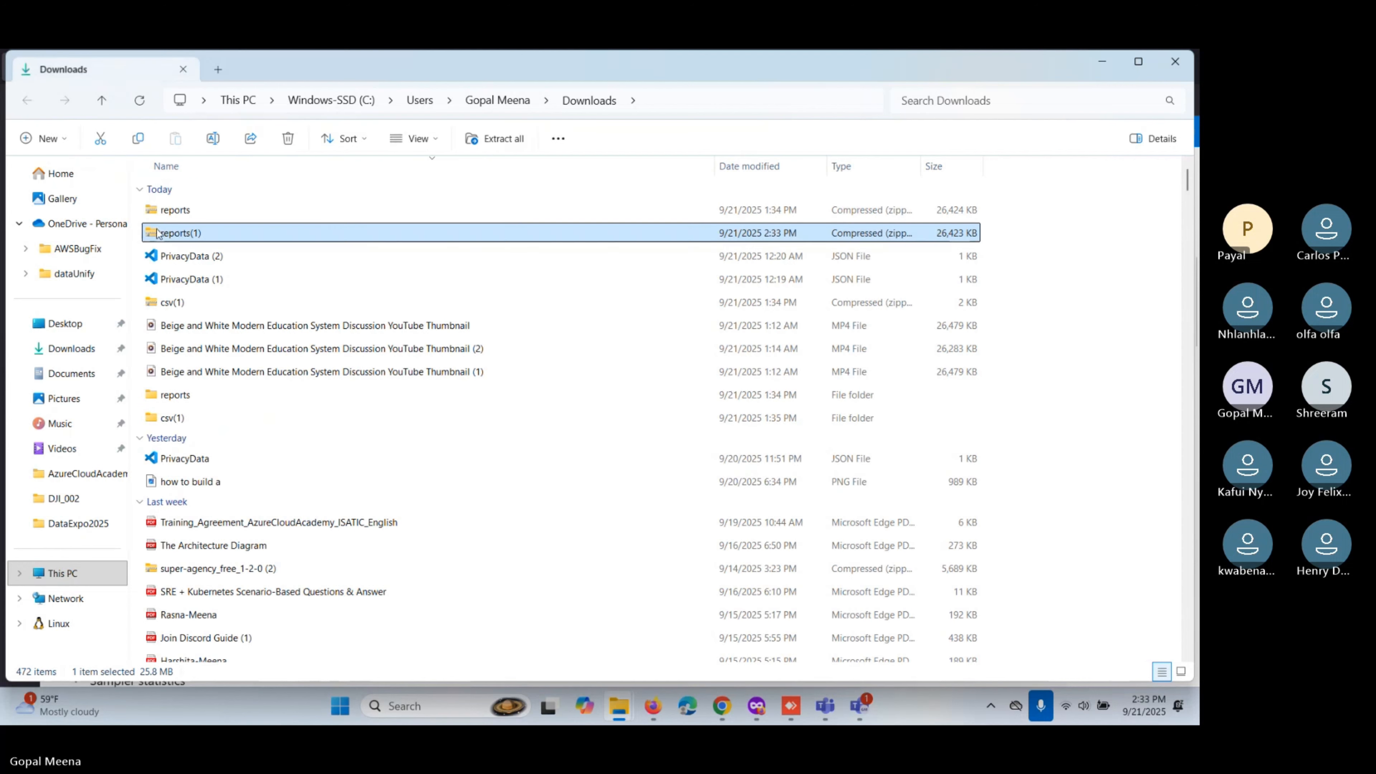
pyautogui.rightClick(176, 233)
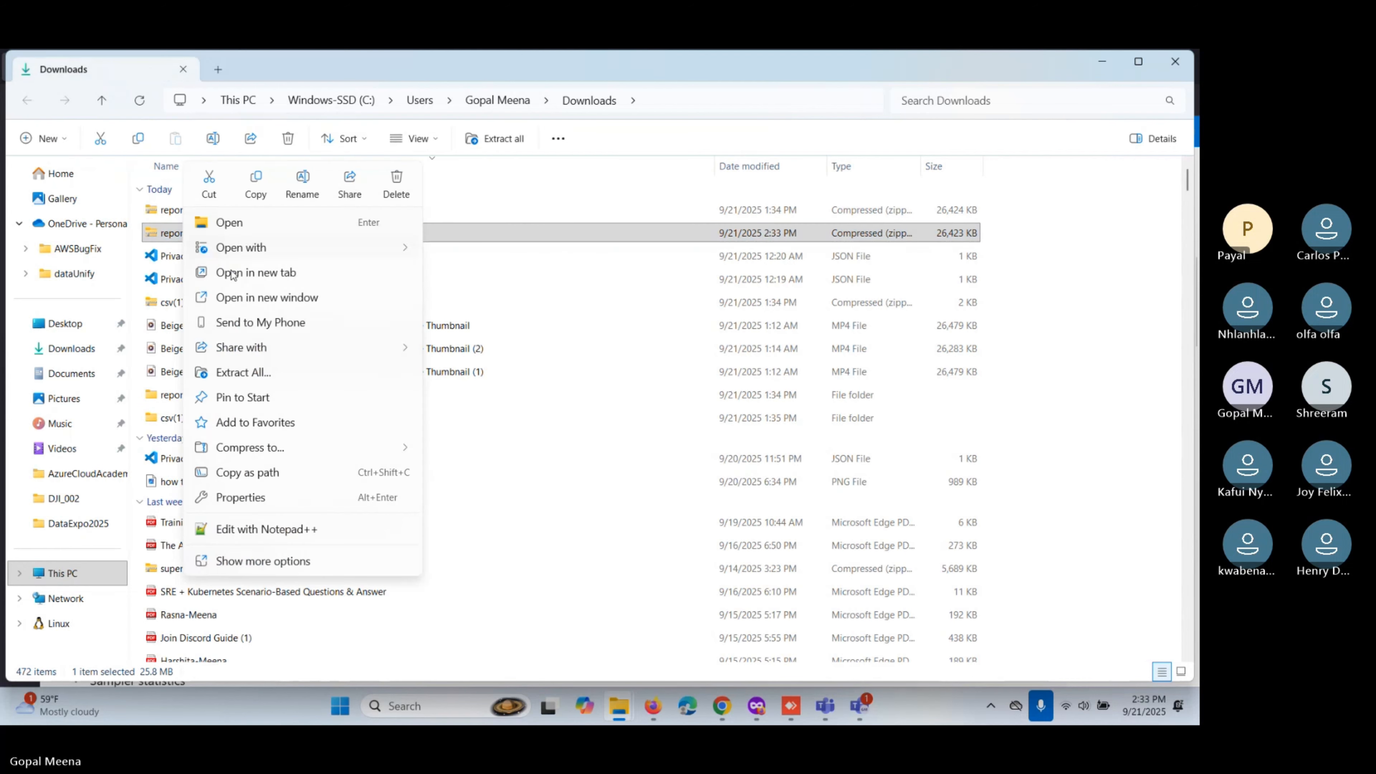
pyautogui.click(243, 372)
pyautogui.click(726, 535)
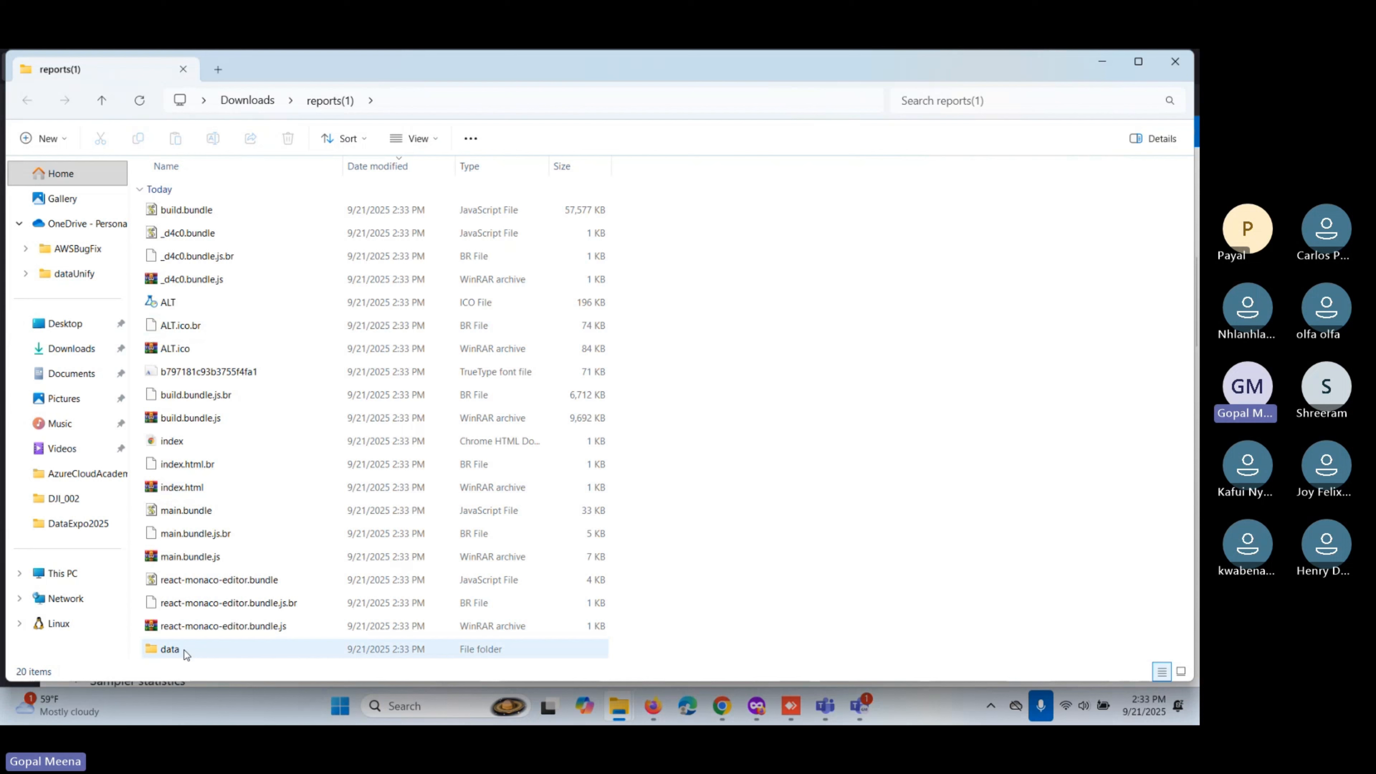
# Minimize the File Explorer windows, return to the test run in the browser, and download its CSV results files.
pyautogui.click(1100, 63)
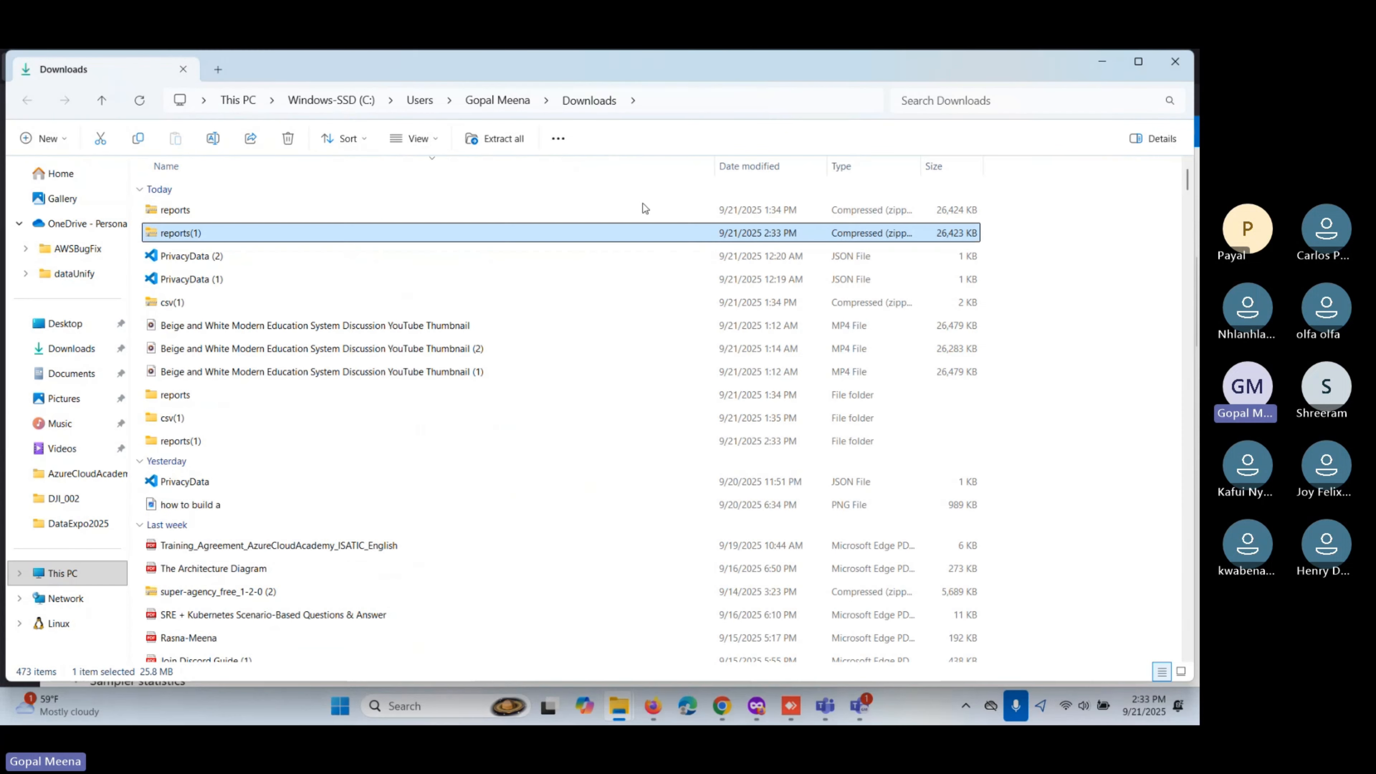
pyautogui.click(1102, 63)
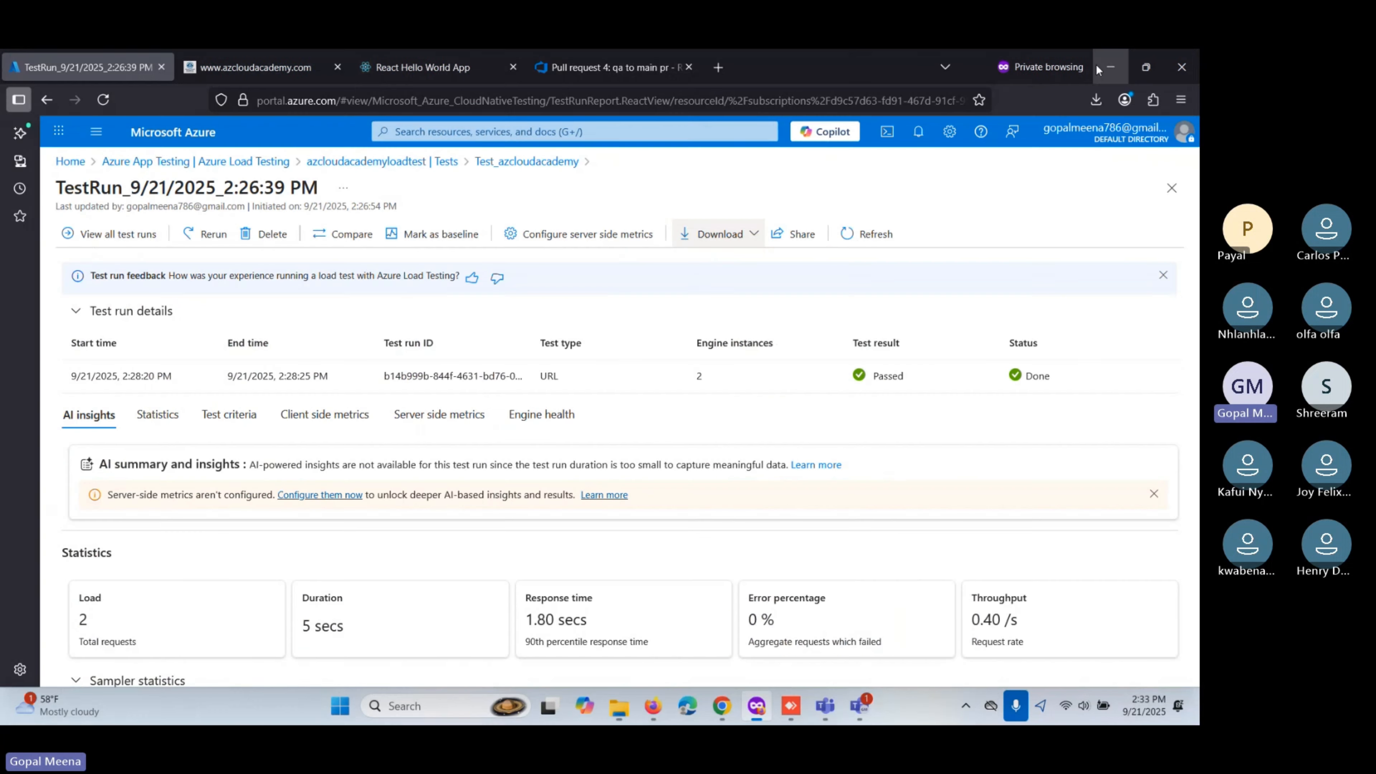
pyautogui.click(746, 233)
pyautogui.moveTo(802, 347)
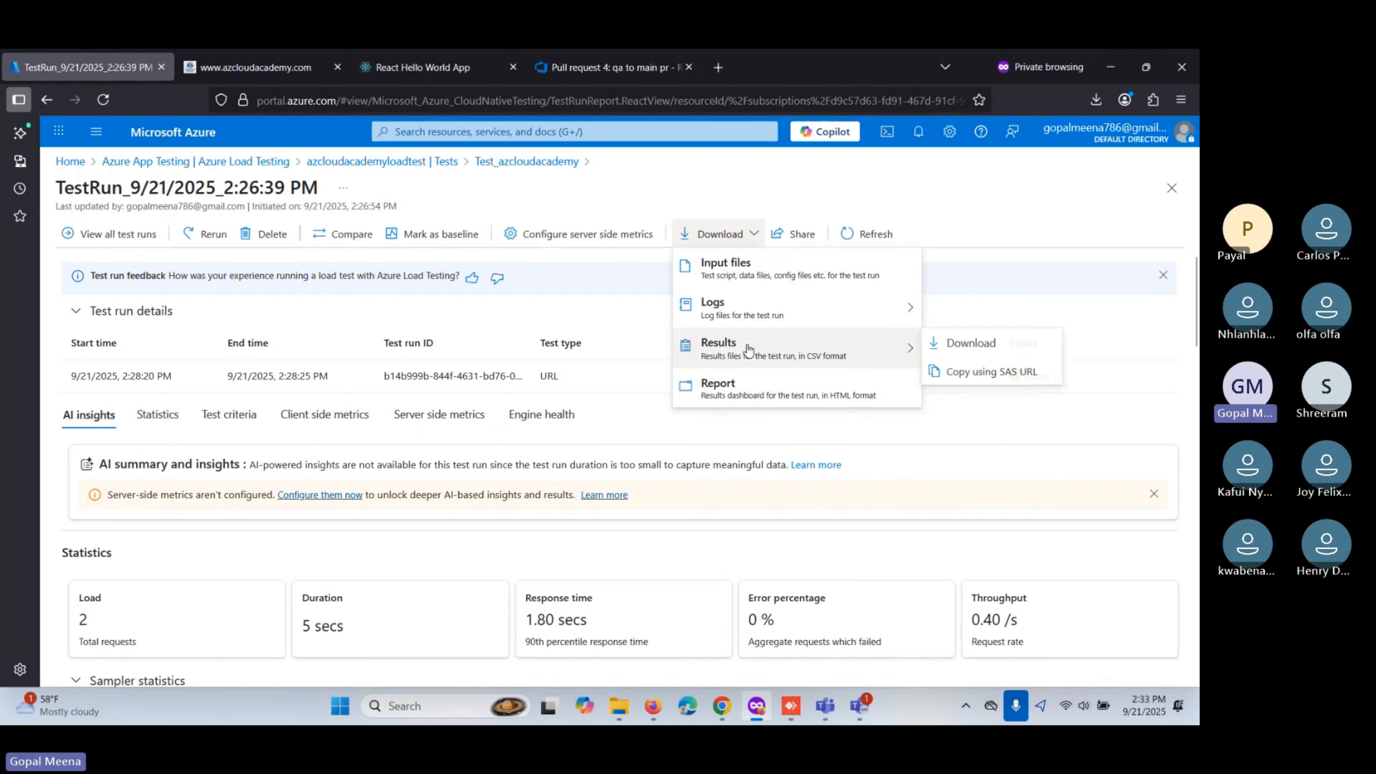
pyautogui.click(968, 347)
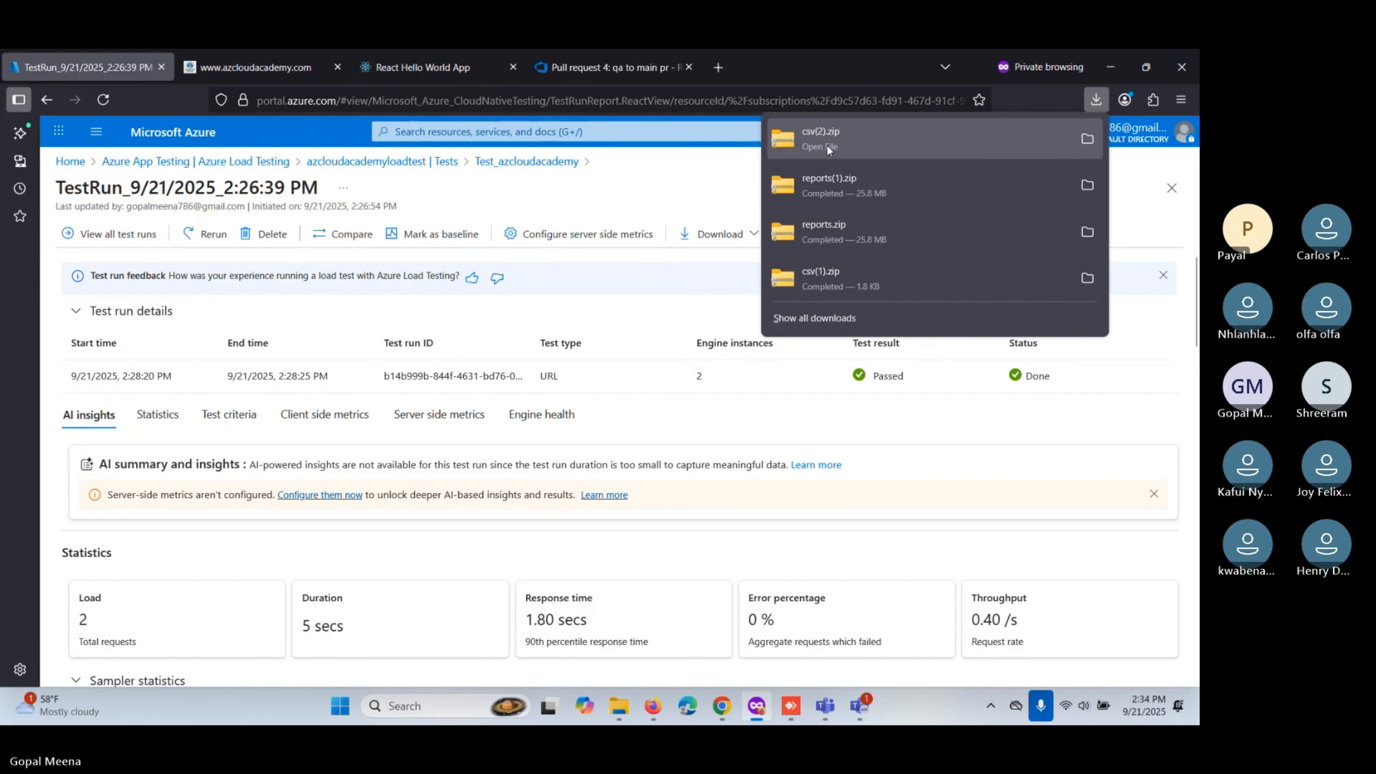
# Show the downloaded csv(2).zip in File Explorer and extract all its files into the Downloads folder.
pyautogui.click(1088, 139)
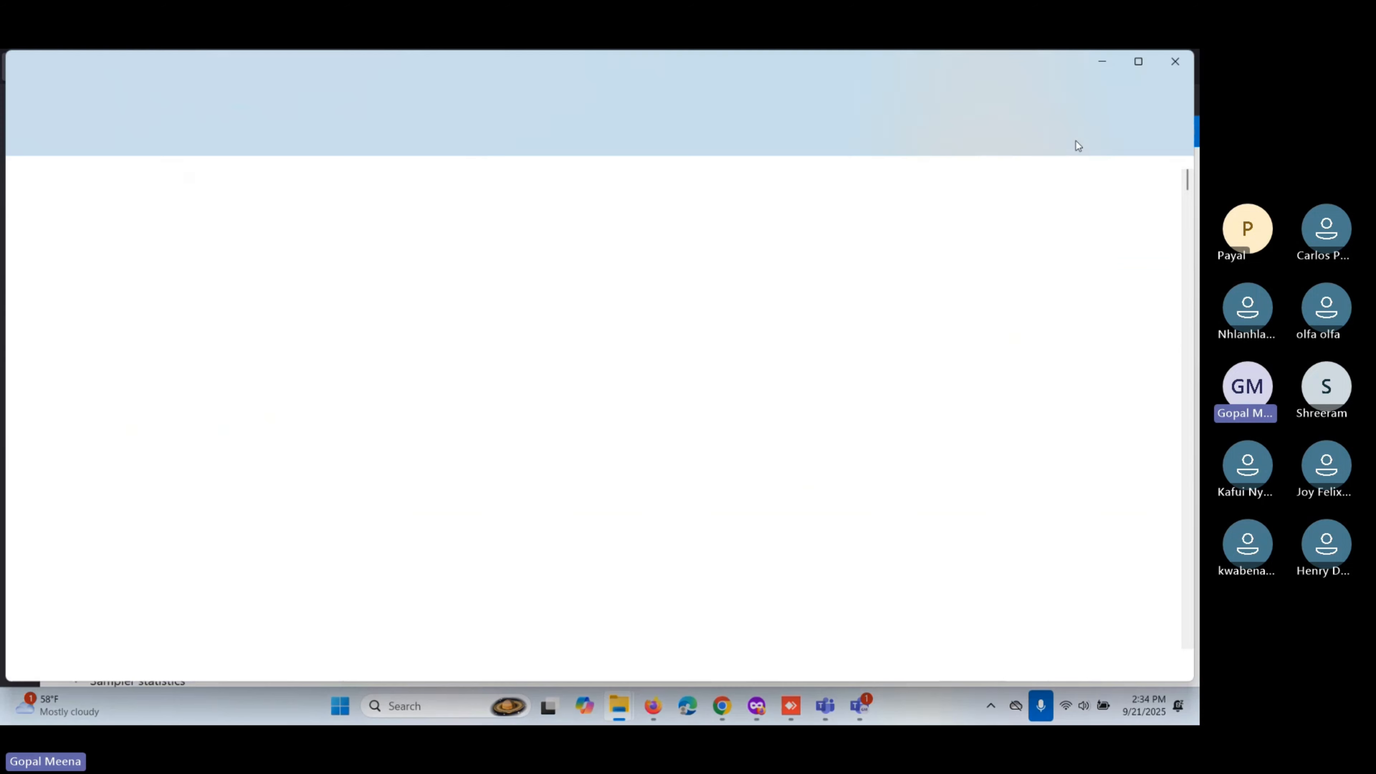
pyautogui.rightClick(184, 465)
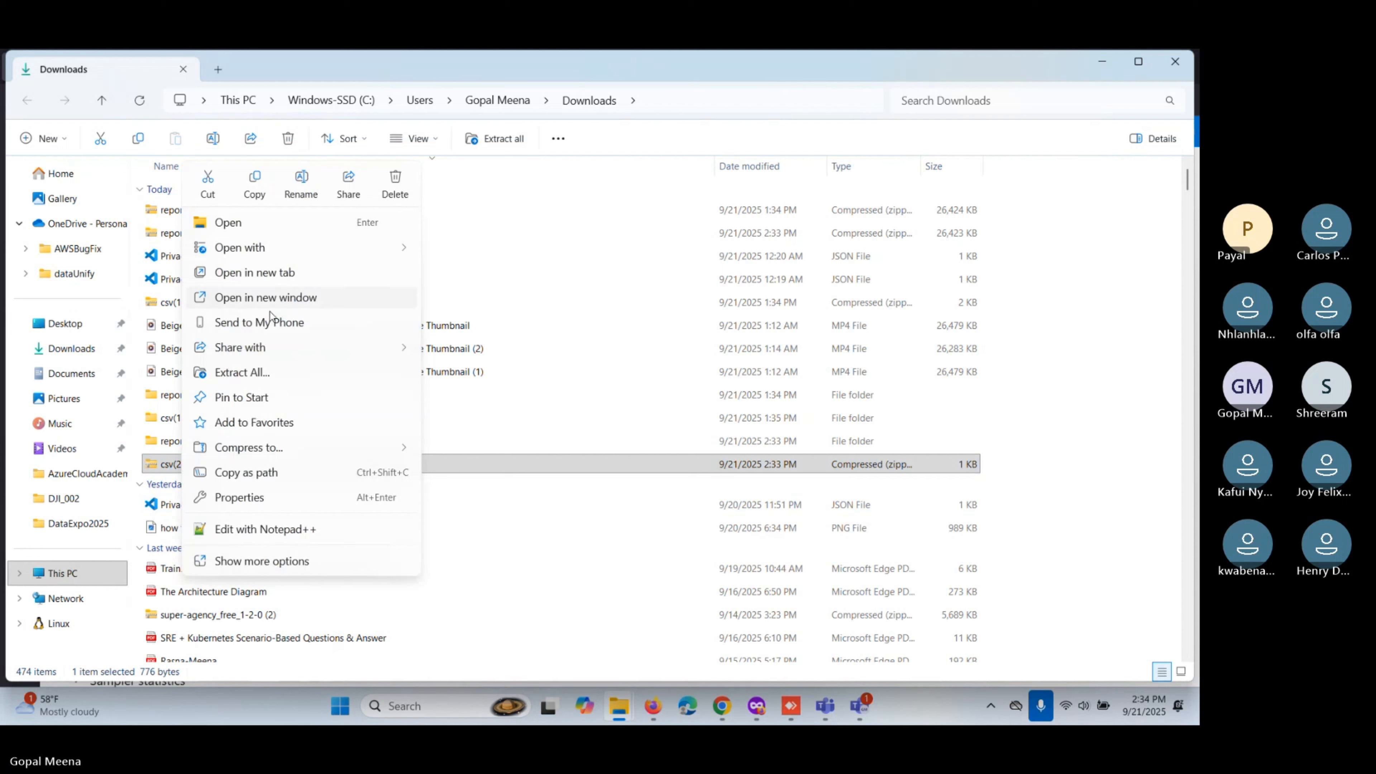
pyautogui.click(270, 374)
pyautogui.click(731, 536)
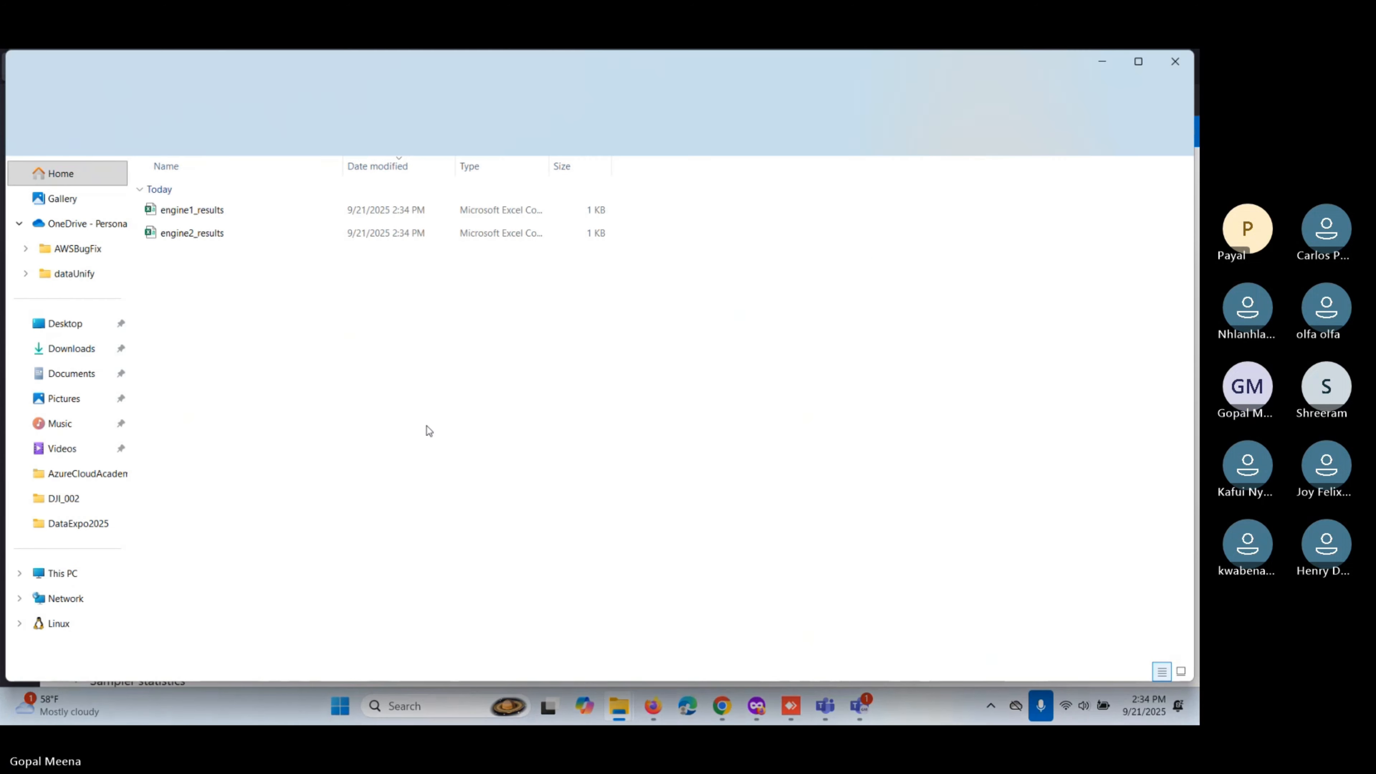
# Open engine2_results and engine1_results in Excel, examine the request row and its URL in engine1_results, and minimize the workbooks.
pyautogui.doubleClick(205, 232)
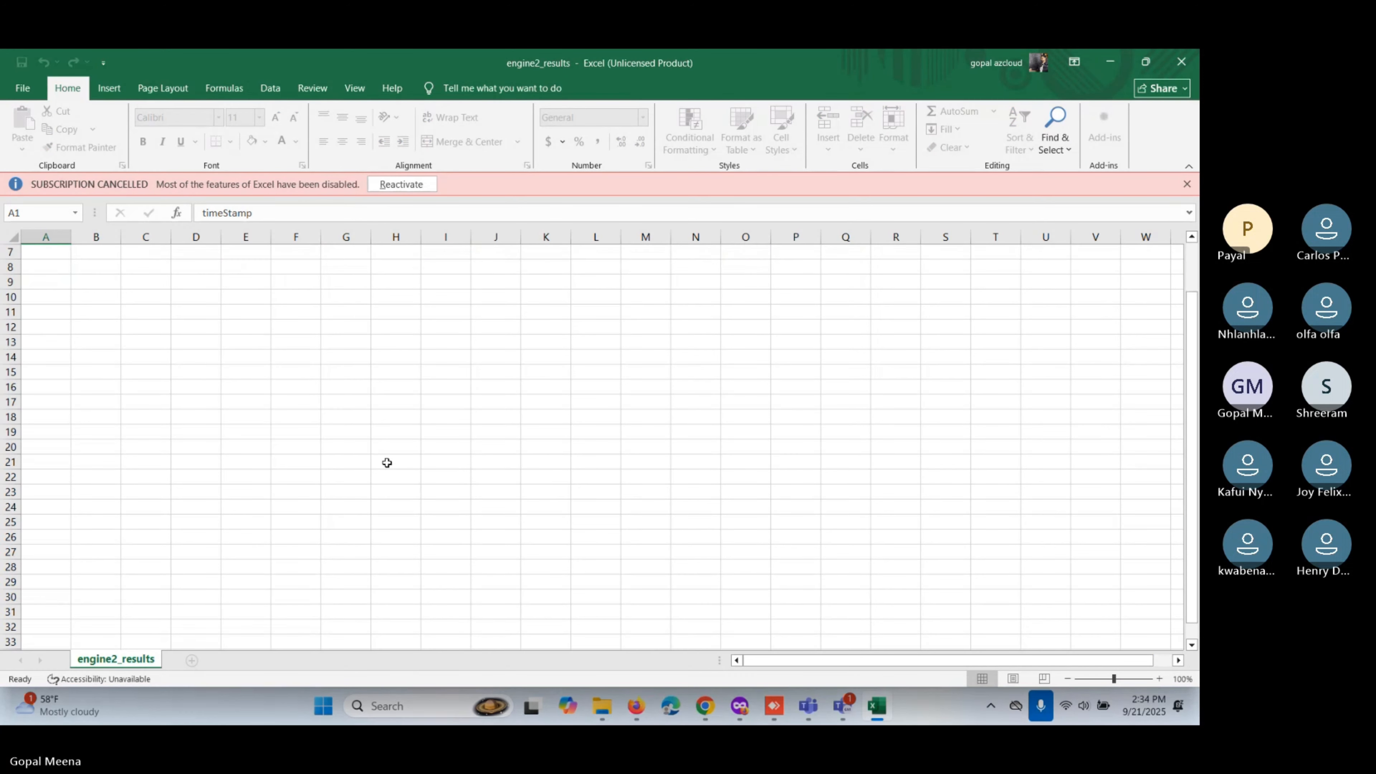
pyautogui.click(1110, 61)
pyautogui.doubleClick(190, 210)
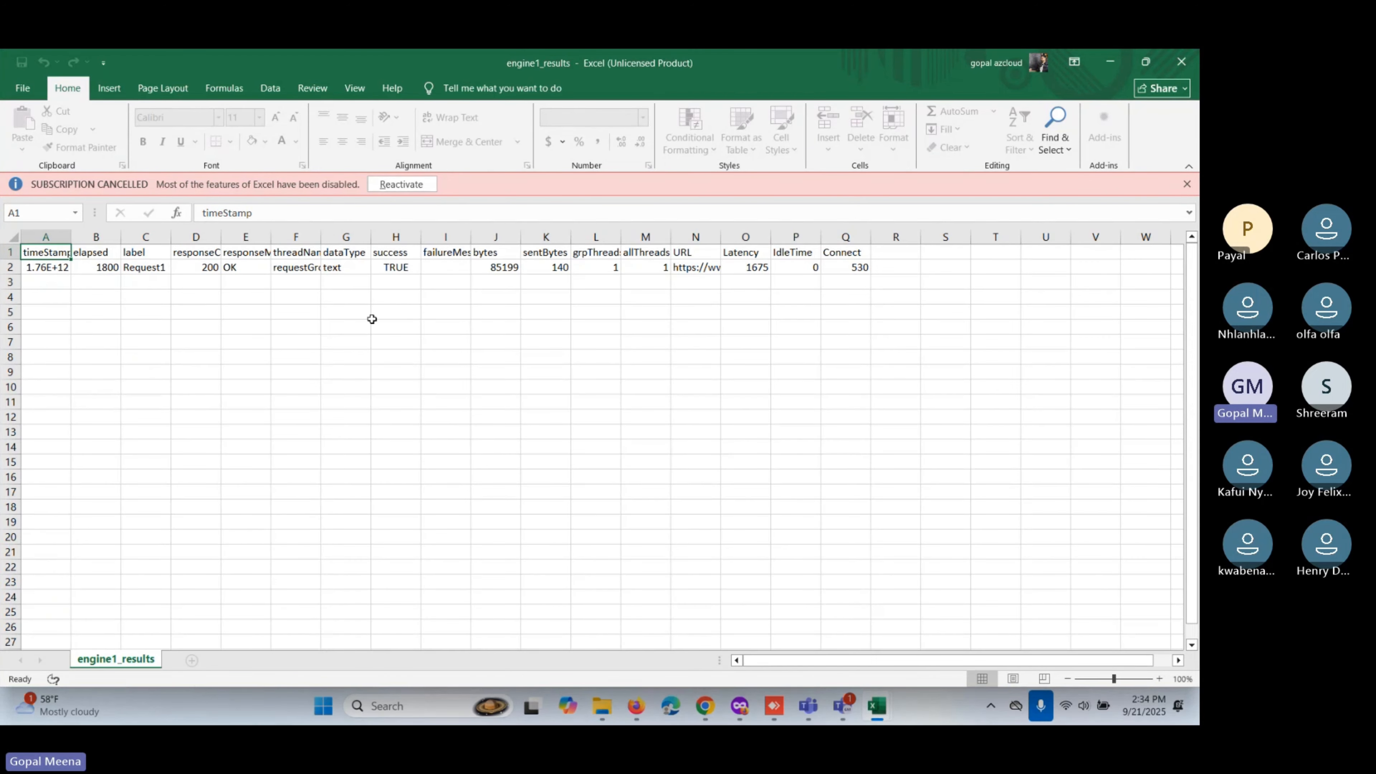
pyautogui.click(12, 267)
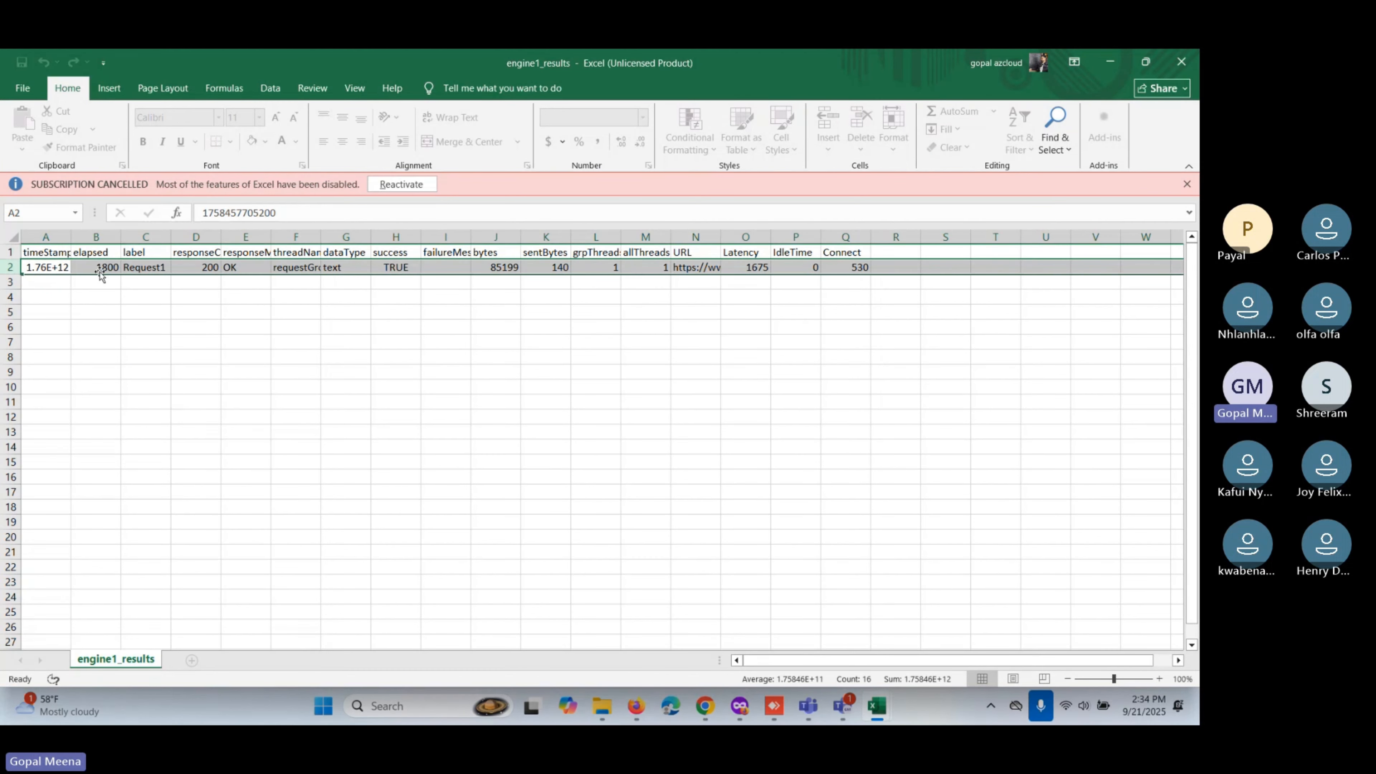
pyautogui.click(713, 268)
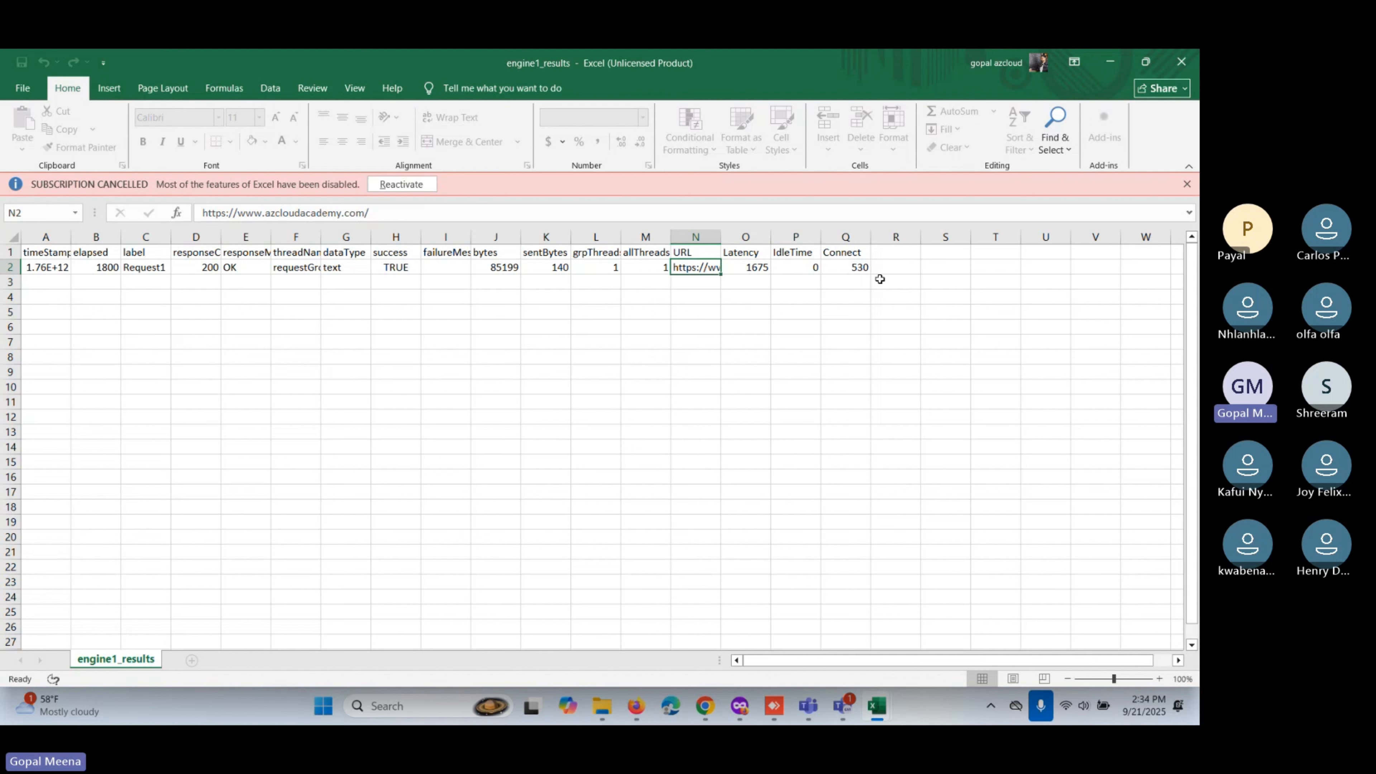
pyautogui.click(1118, 62)
pyautogui.click(1114, 65)
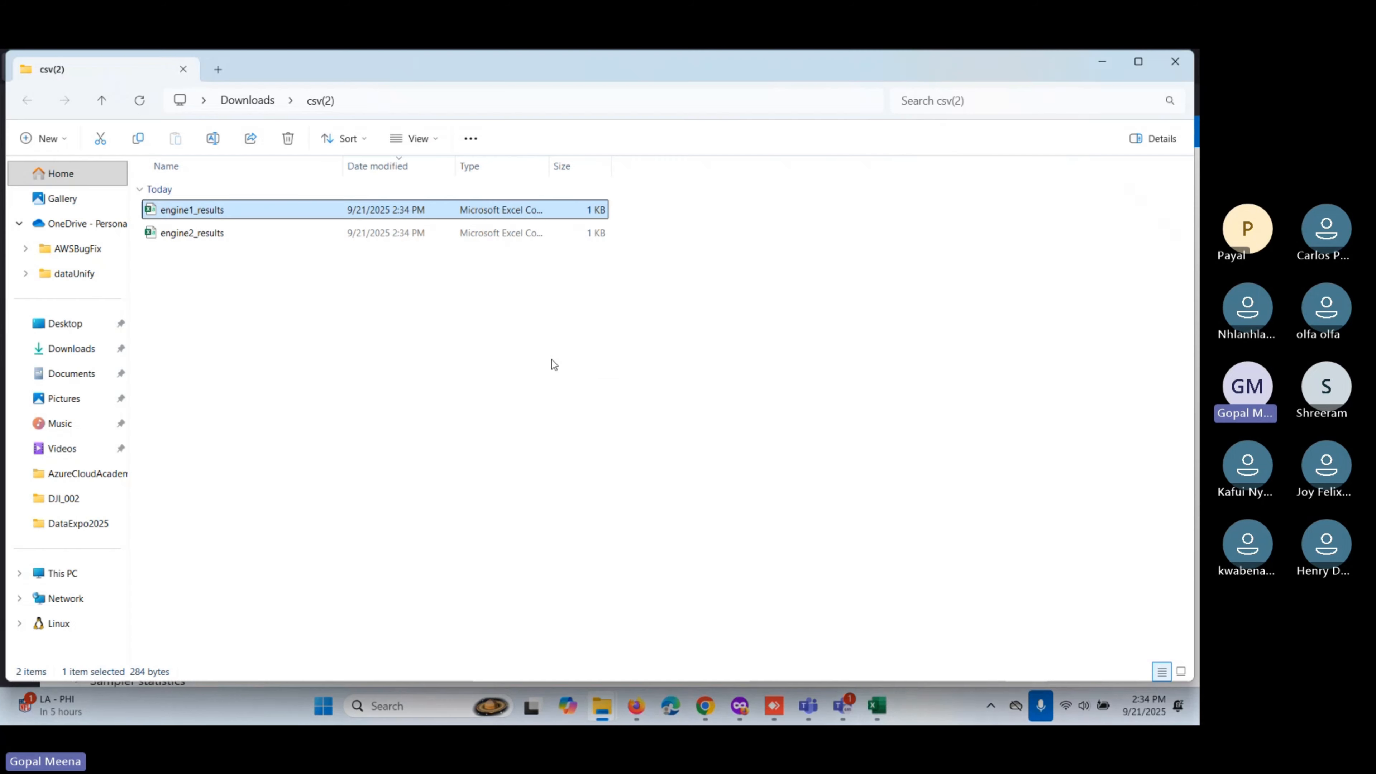
# Return to the test run in the browser and review its statistics, test criteria and engine health charts.
pyautogui.hotkey('alt', 'Tab')
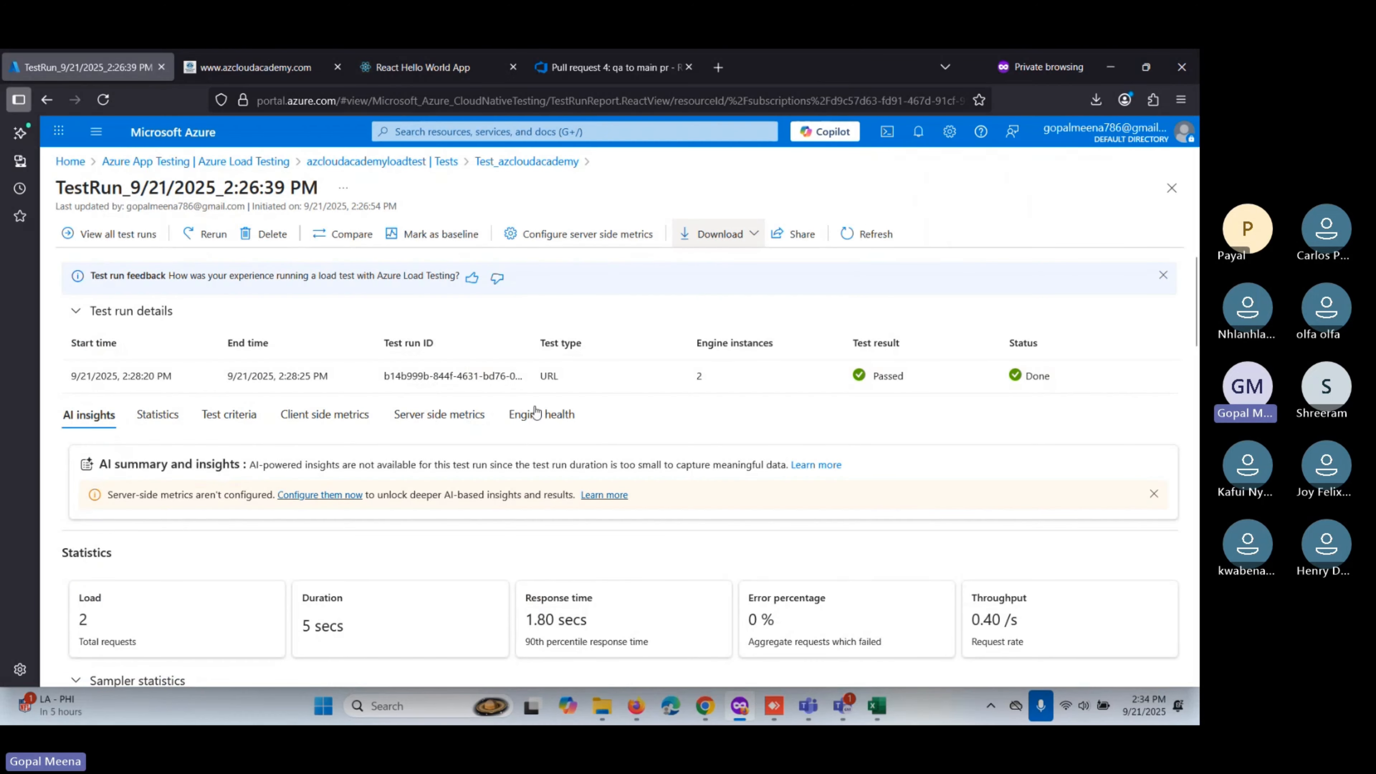
pyautogui.scroll(-3, 541, 406)
pyautogui.scroll(3, 541, 415)
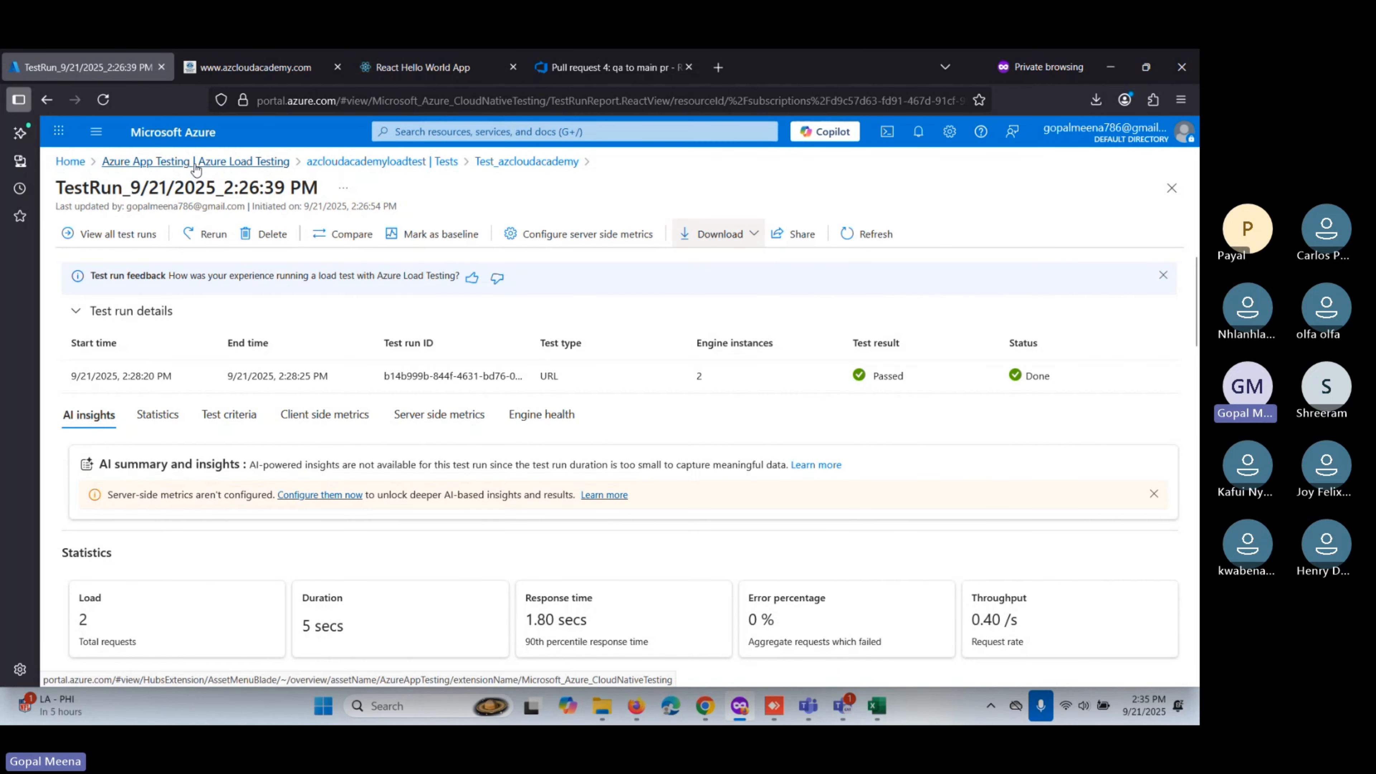
pyautogui.scroll(-10, 652, 432)
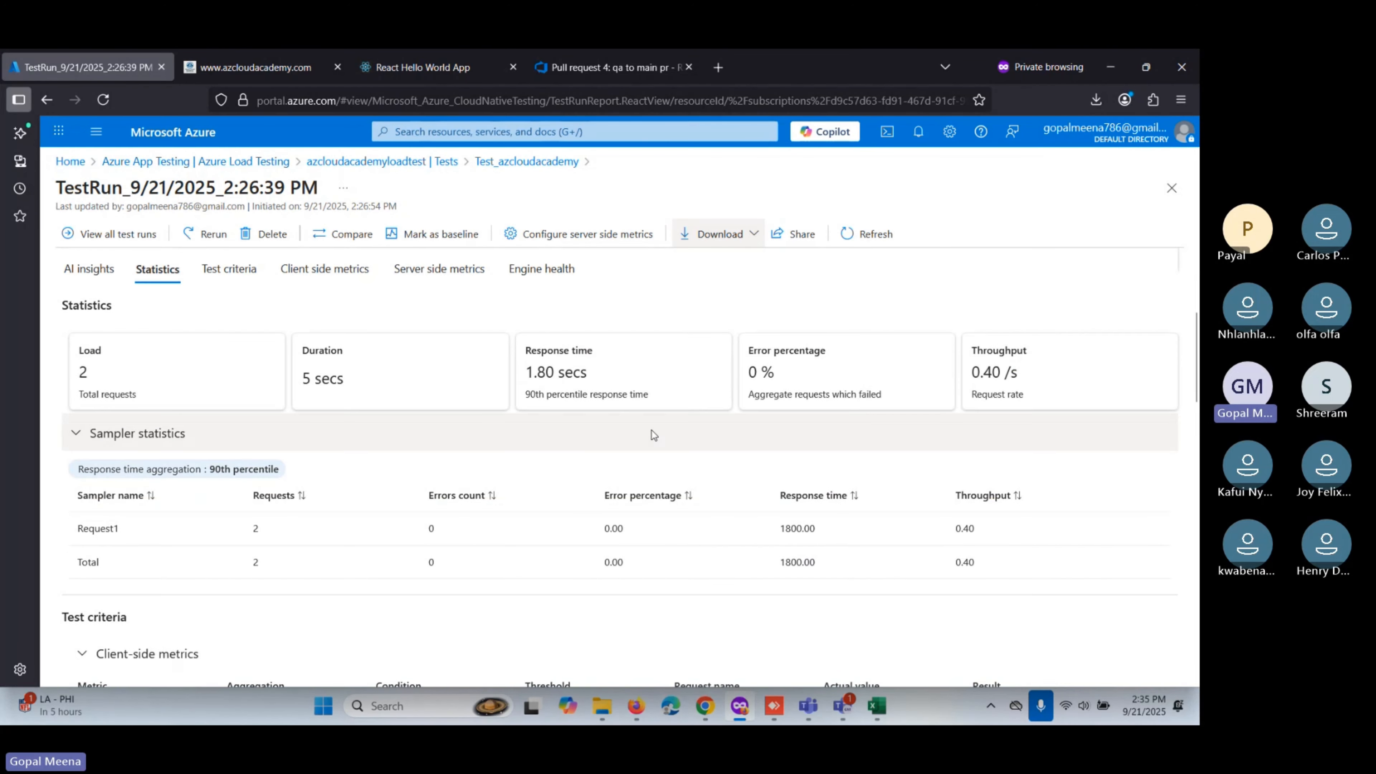
pyautogui.scroll(-10, 467, 364)
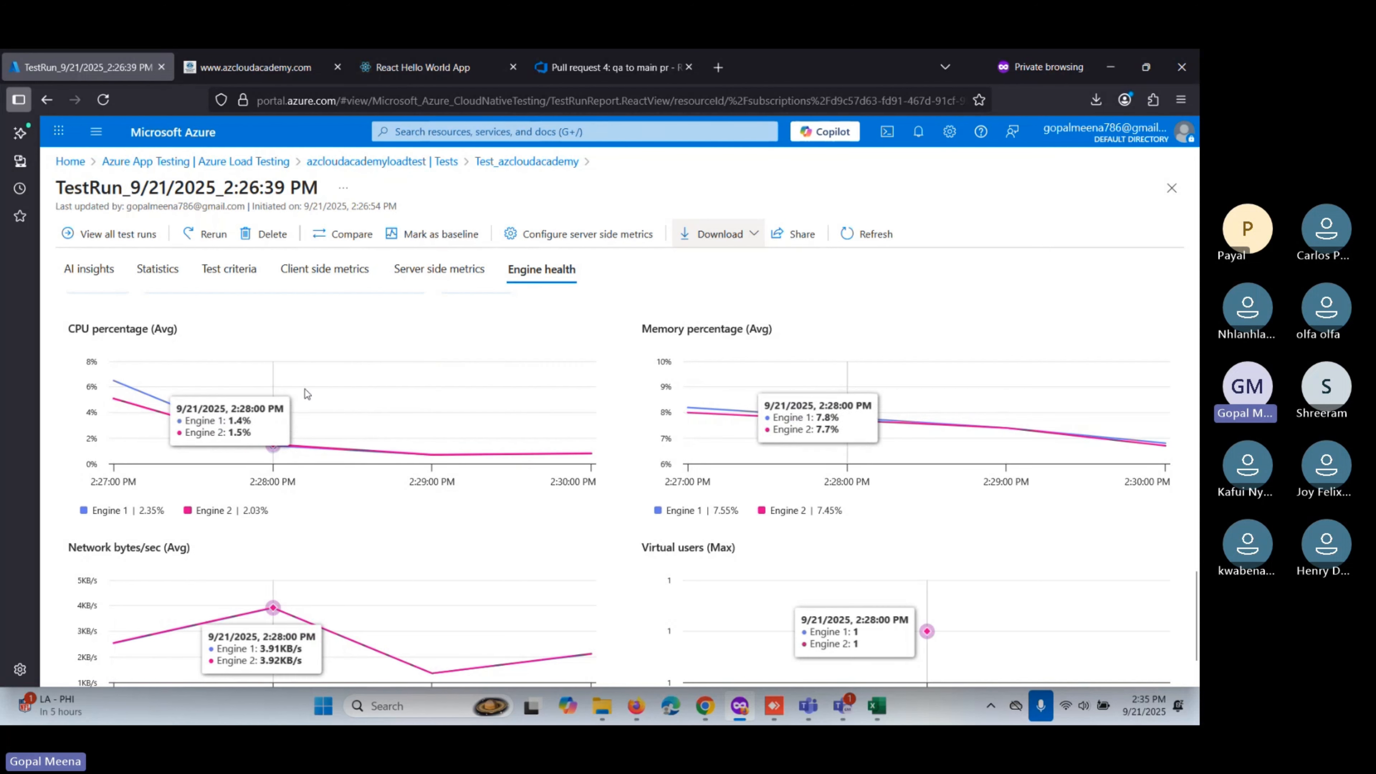
pyautogui.scroll(-1, 144, 389)
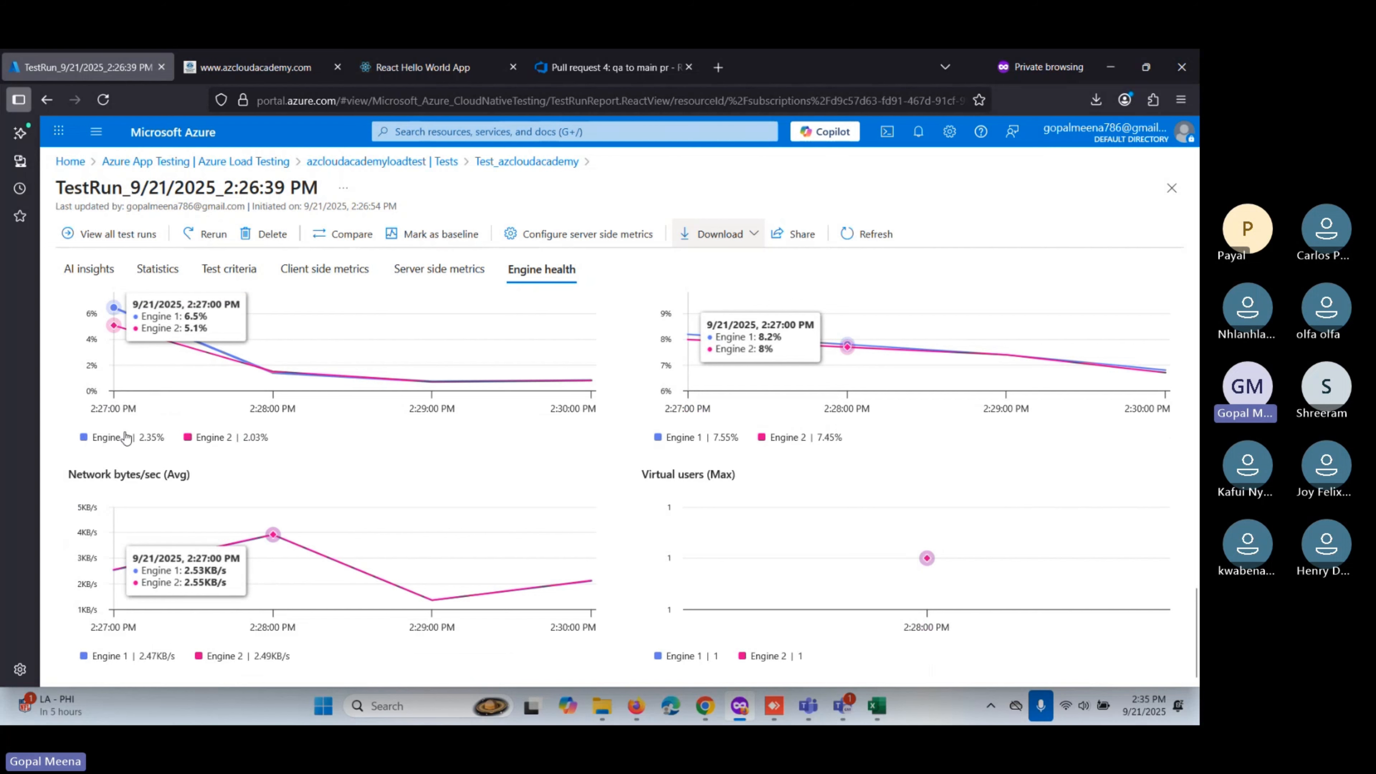
pyautogui.scroll(1, 612, 408)
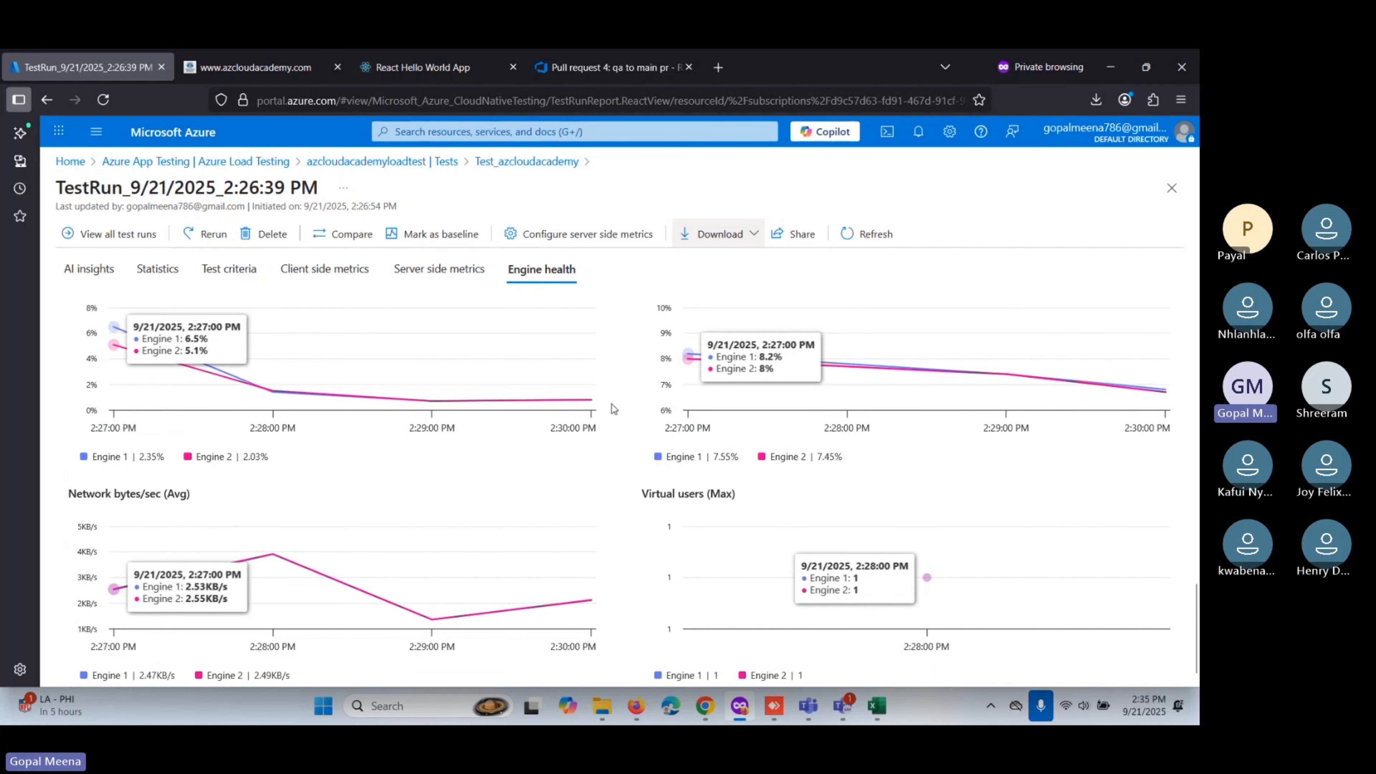
pyautogui.scroll(15, 612, 408)
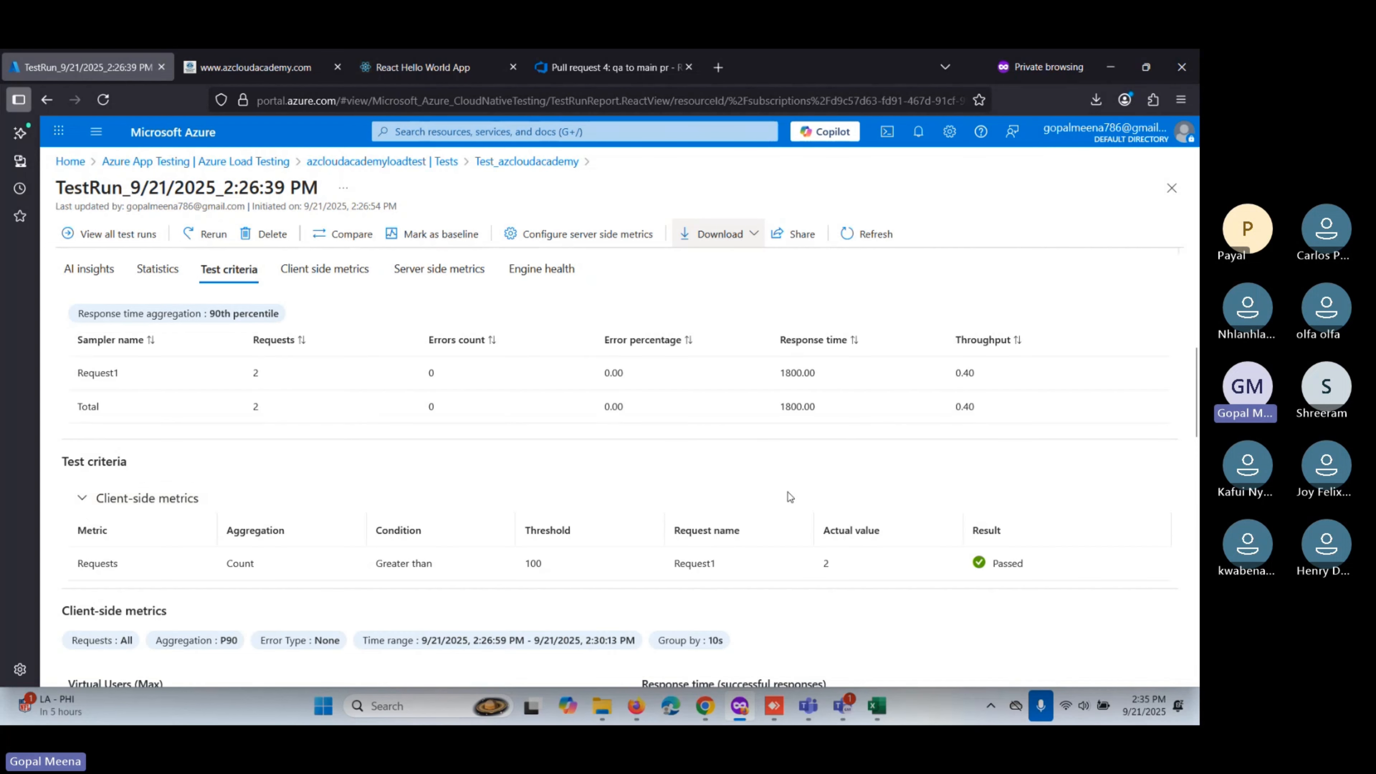
pyautogui.scroll(4, 788, 488)
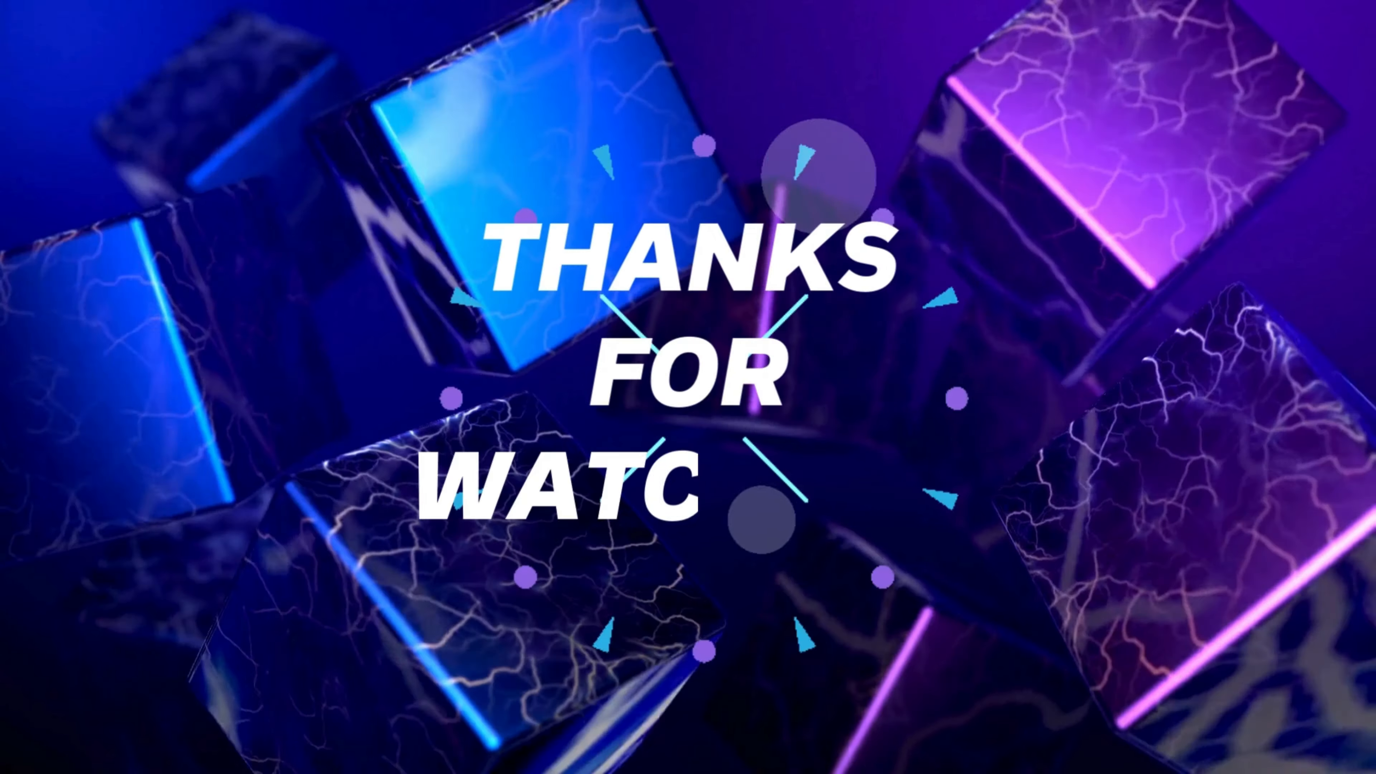